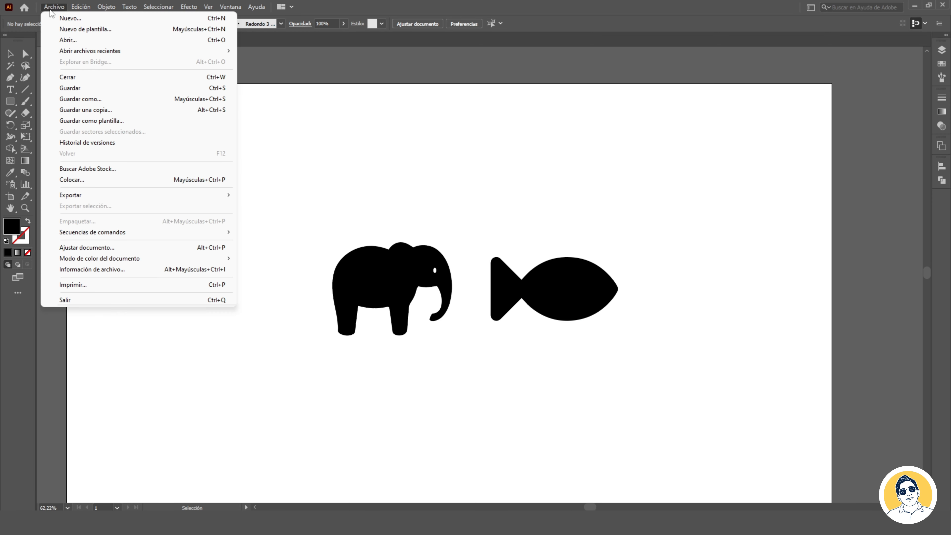
Start a new document with the Letter (Carta) print preset and switch its units to centimetres
{"action": "left_click", "coordinate": [53, 19]}
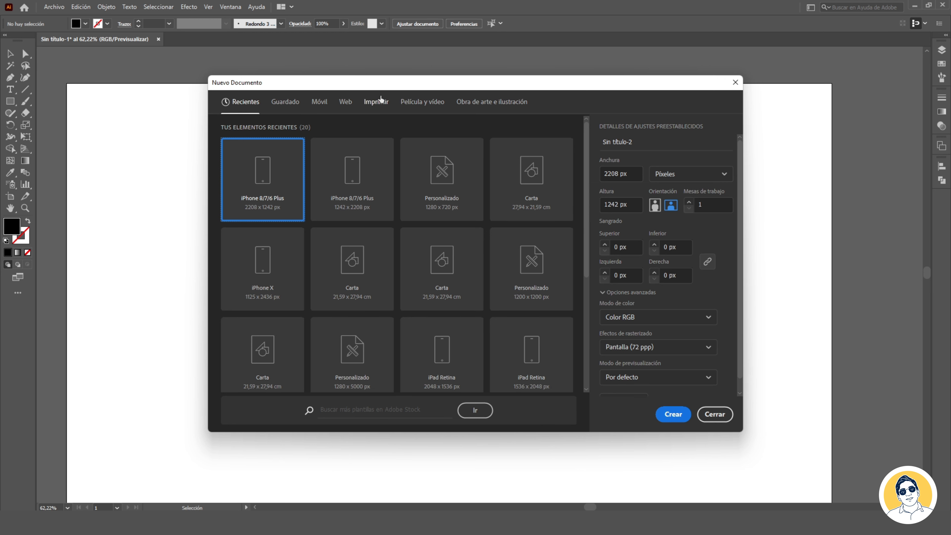
{"action": "left_click", "coordinate": [376, 102]}
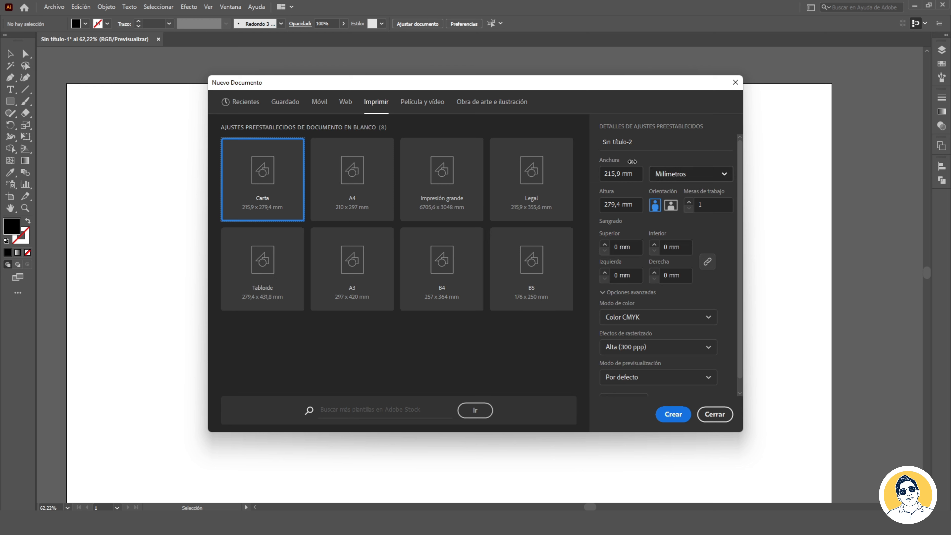
{"action": "left_click", "coordinate": [690, 176]}
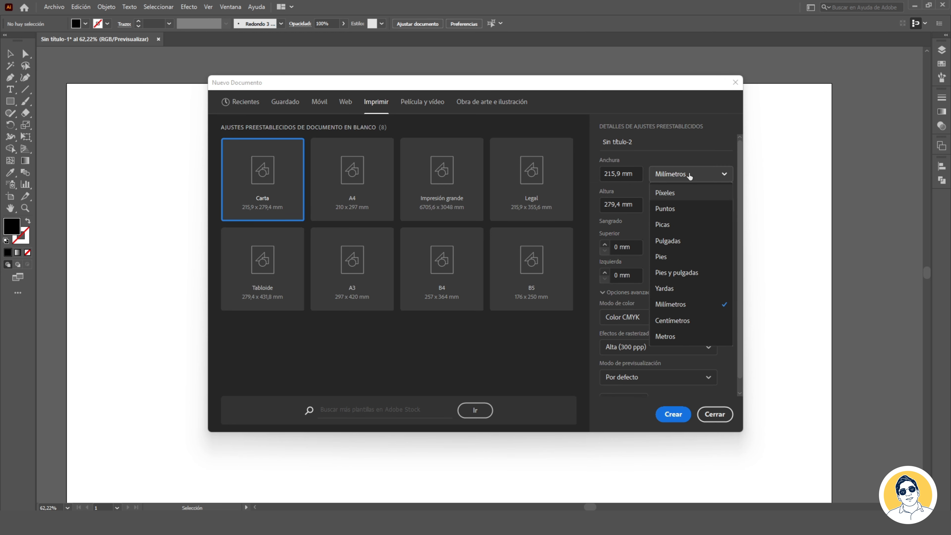
{"action": "left_click", "coordinate": [686, 322]}
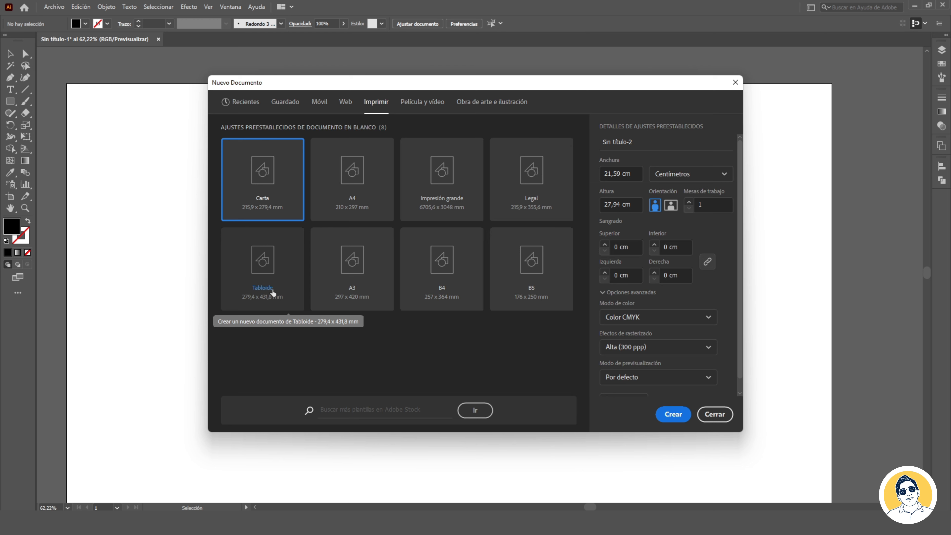
Choose the Legal print preset, switch its units to centimetres and set the height to 33 cm
{"action": "left_click", "coordinate": [543, 205]}
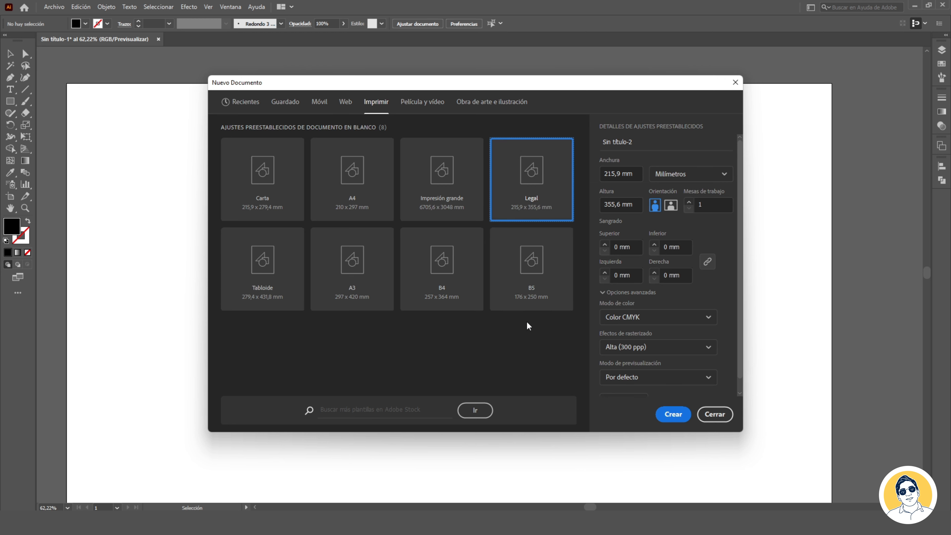
{"action": "left_click", "coordinate": [662, 175]}
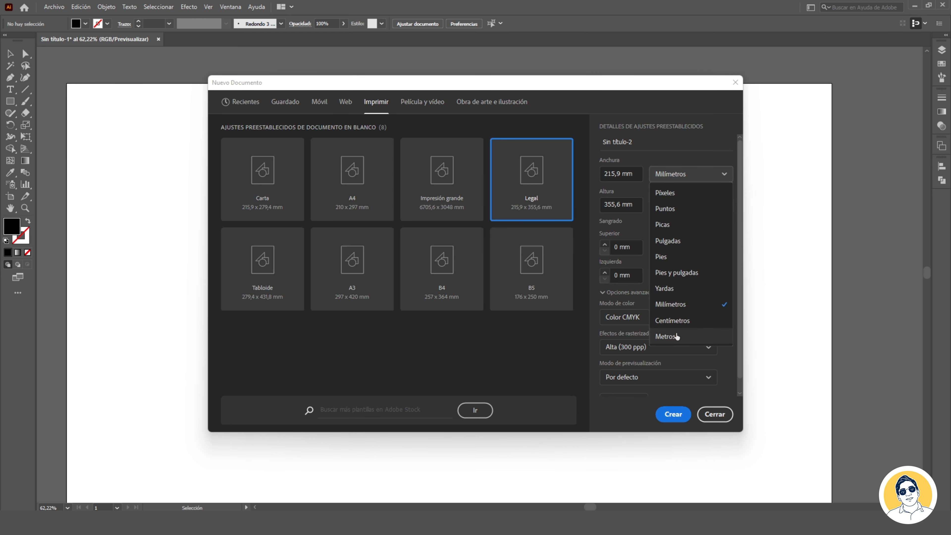
{"action": "left_click", "coordinate": [672, 320]}
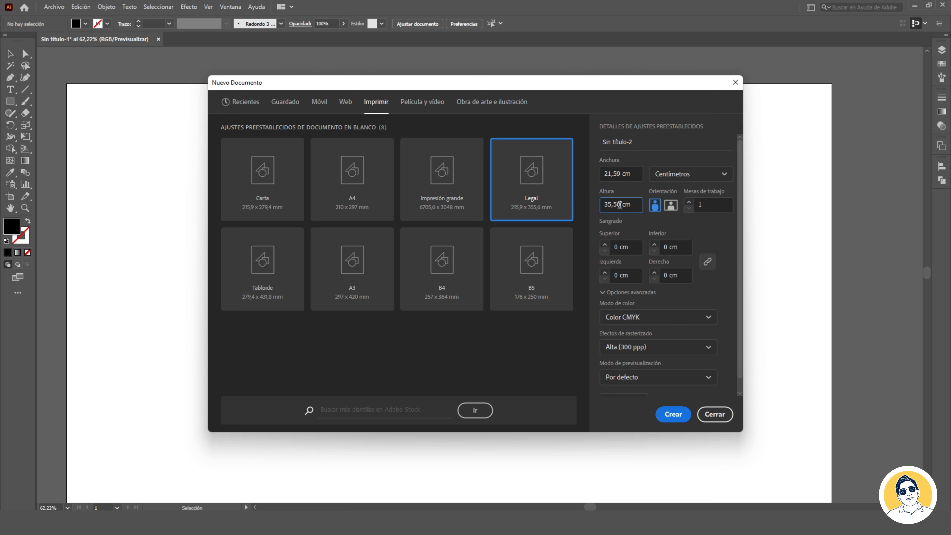
{"action": "key", "text": "BackSpace"}
{"action": "key", "text": "BackSpace"}
{"action": "key", "text": "BackSpace"}
{"action": "key", "text": "BackSpace"}
{"action": "left_click", "coordinate": [631, 171]}
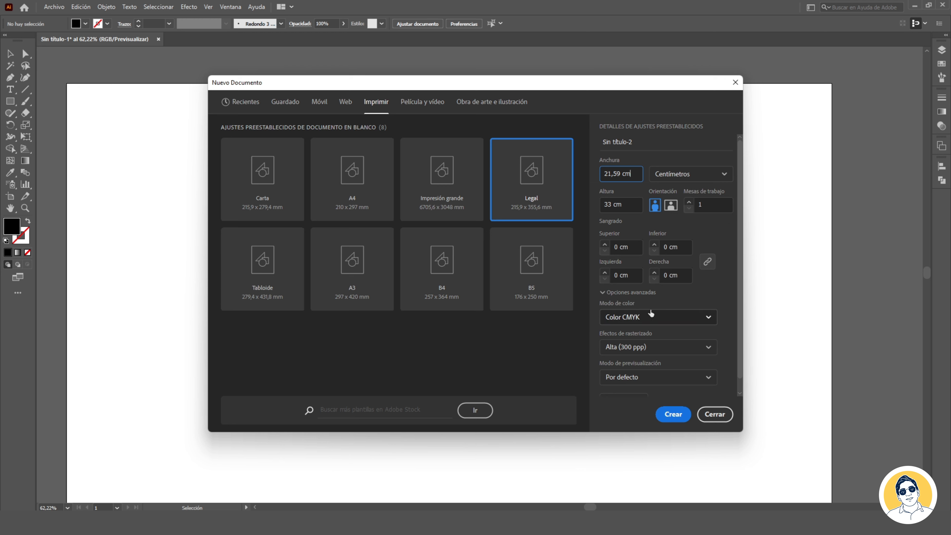
Return to the default Letter print preset and review its raster effects resolutions and remaining advanced settings
{"action": "left_click", "coordinate": [346, 101]}
{"action": "left_click", "coordinate": [376, 102]}
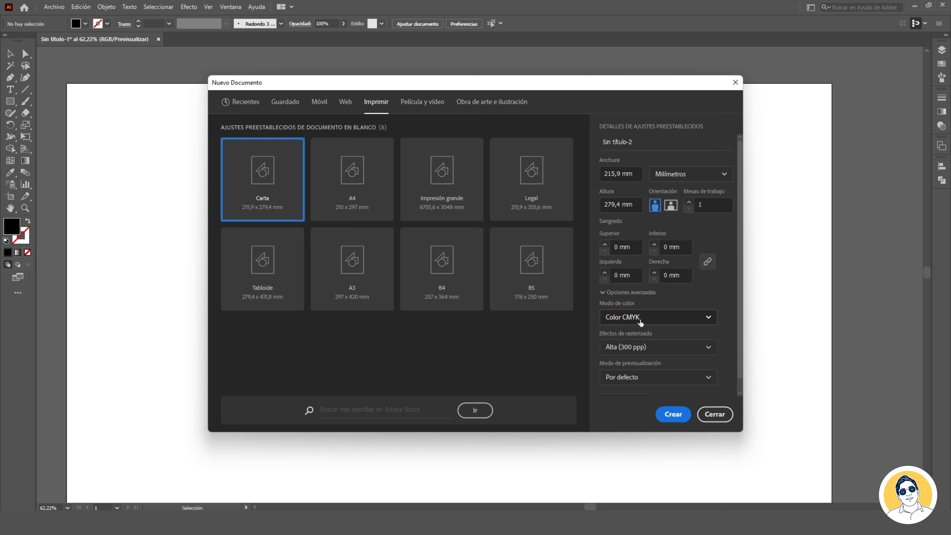
{"action": "left_click", "coordinate": [661, 349]}
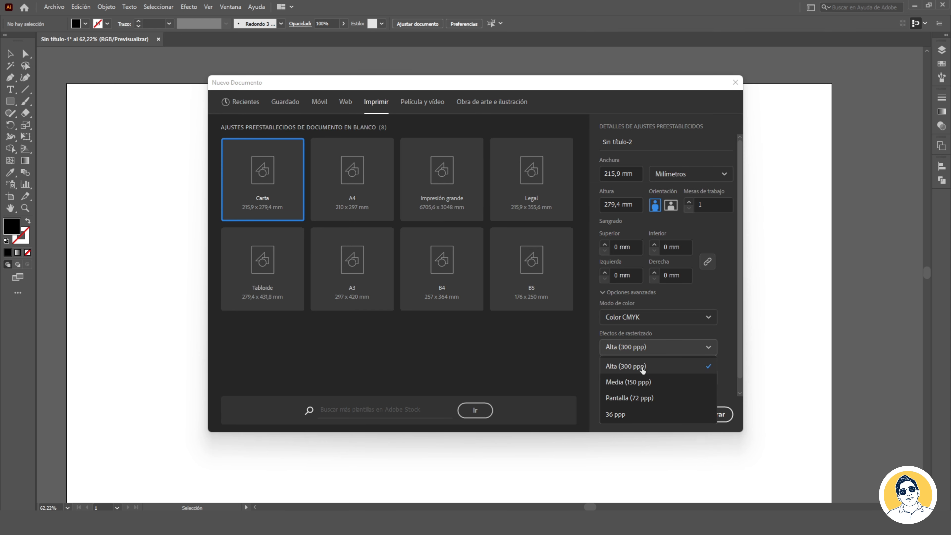
{"action": "left_click", "coordinate": [655, 348]}
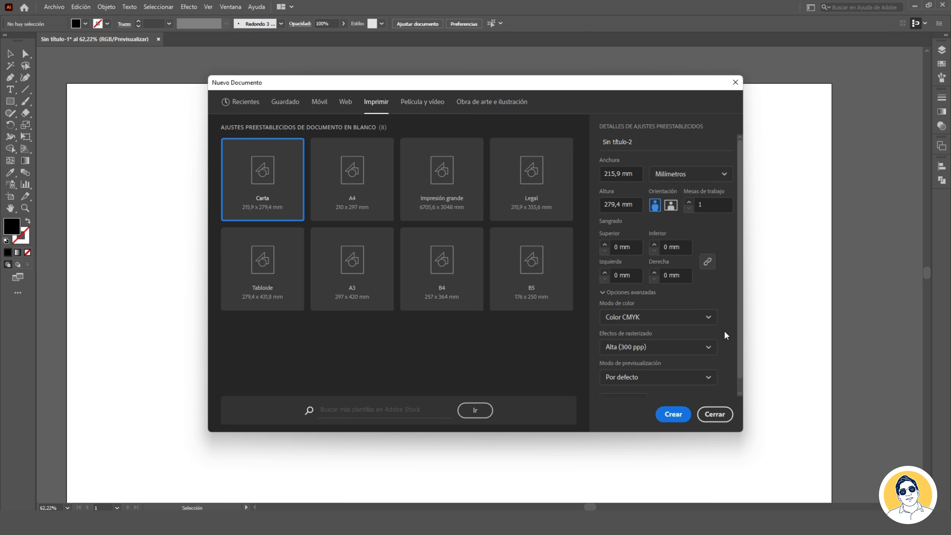
{"action": "scroll", "coordinate": [723, 330], "scroll_direction": "down", "scroll_amount": 1}
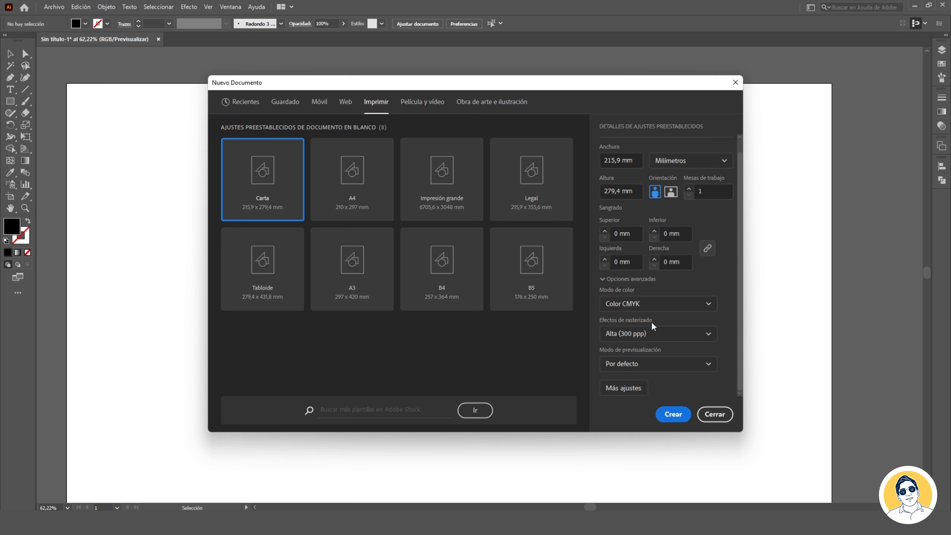
{"action": "scroll", "coordinate": [715, 344], "scroll_direction": "up", "scroll_amount": 1}
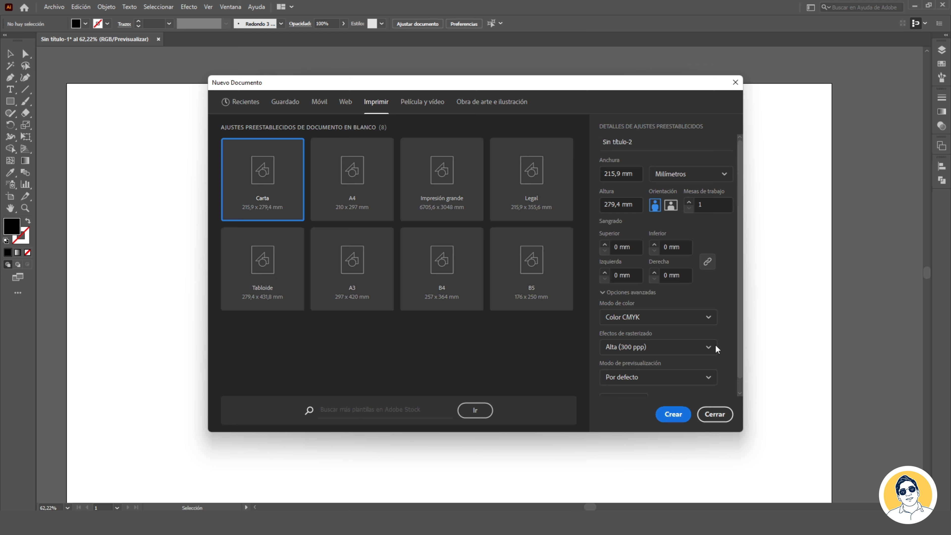
Compare the web and mobile document presets, checking their sizes, units, colour mode and raster resolution
{"action": "left_click", "coordinate": [345, 101]}
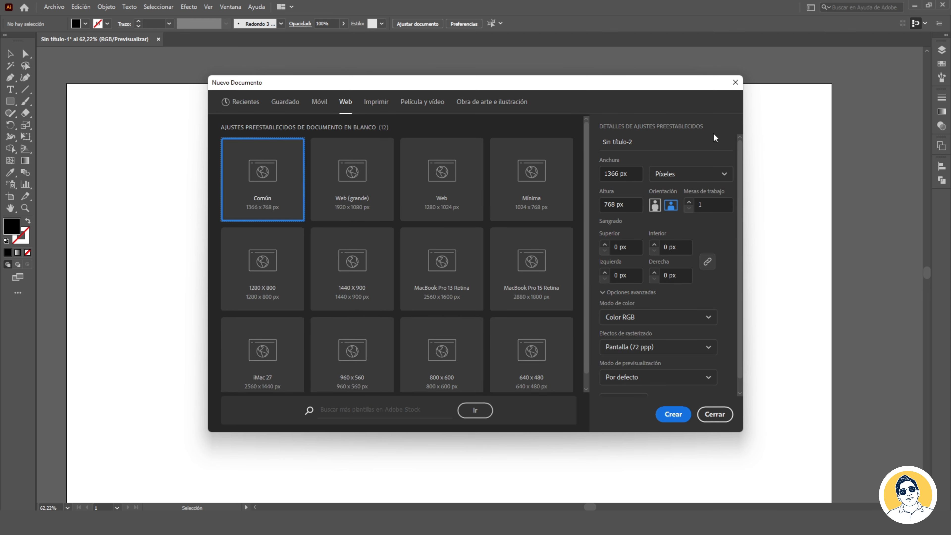
{"action": "left_click", "coordinate": [319, 102]}
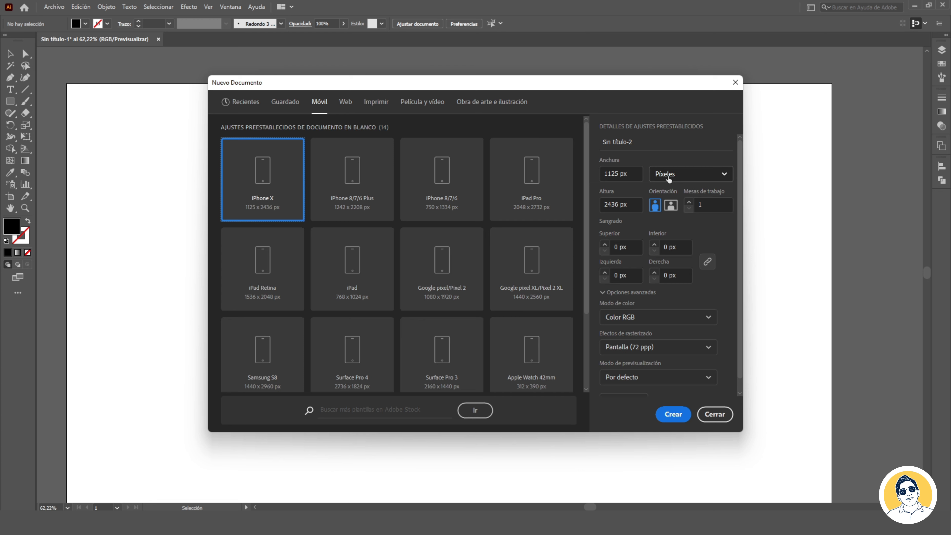
{"action": "scroll", "coordinate": [484, 236], "scroll_direction": "down", "scroll_amount": 3}
{"action": "scroll", "coordinate": [441, 257], "scroll_direction": "up", "scroll_amount": 3}
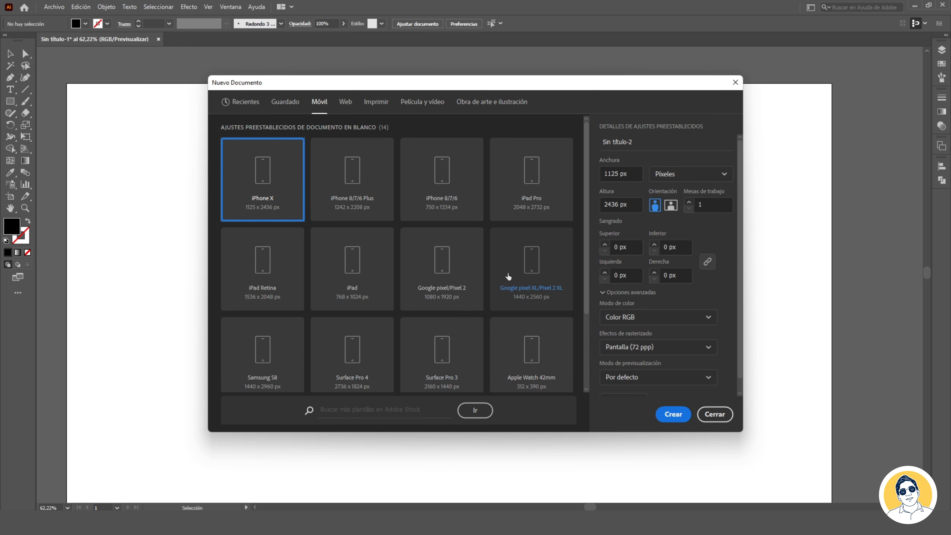
{"action": "left_click", "coordinate": [345, 102]}
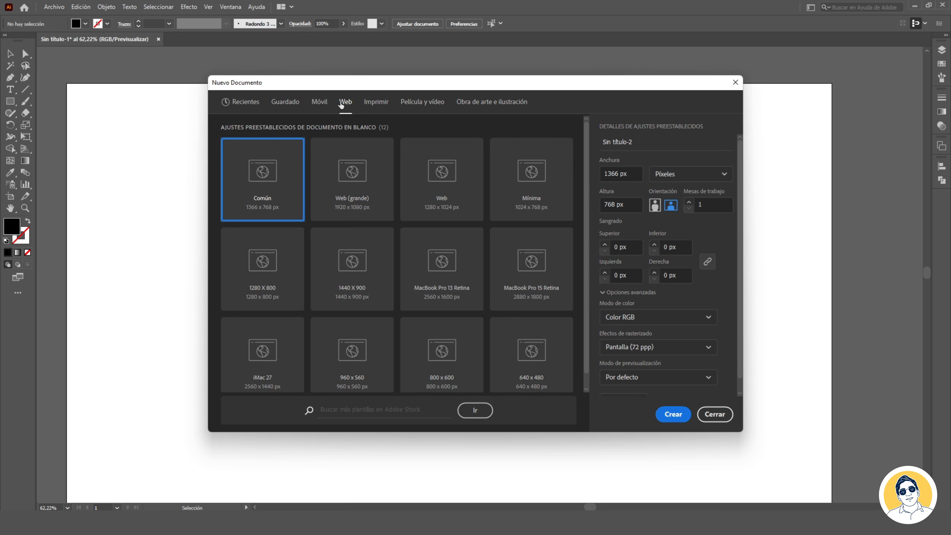
Use the iPhone X mobile preset with 10 artboards and a 1 px bleed on all sides
{"action": "left_click", "coordinate": [323, 102]}
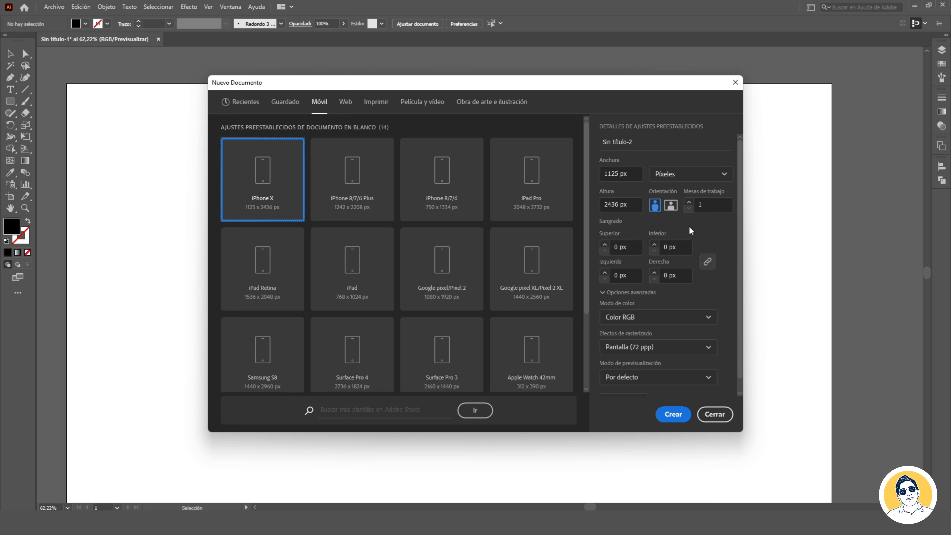
{"action": "left_click", "coordinate": [710, 204]}
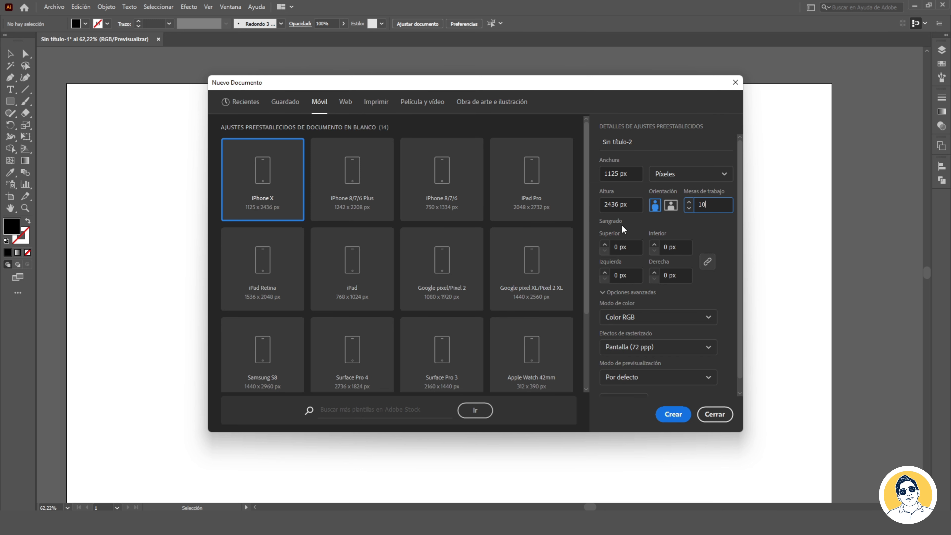
{"action": "left_click", "coordinate": [605, 244]}
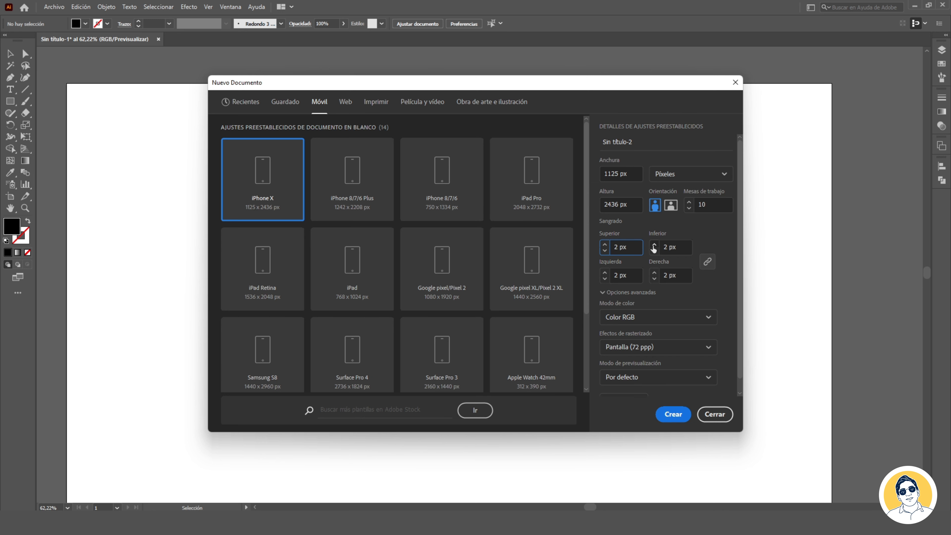
{"action": "left_click", "coordinate": [604, 250]}
{"action": "scroll", "coordinate": [603, 402], "scroll_direction": "down", "scroll_amount": 1}
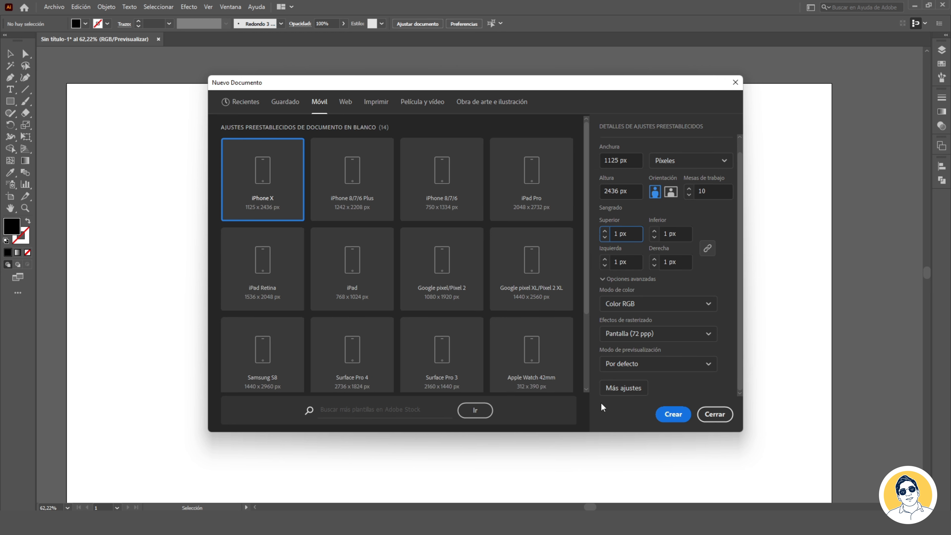
Set the artboard spacing to 80 px with 5 columns in the additional settings and create the document
{"action": "left_click", "coordinate": [621, 389]}
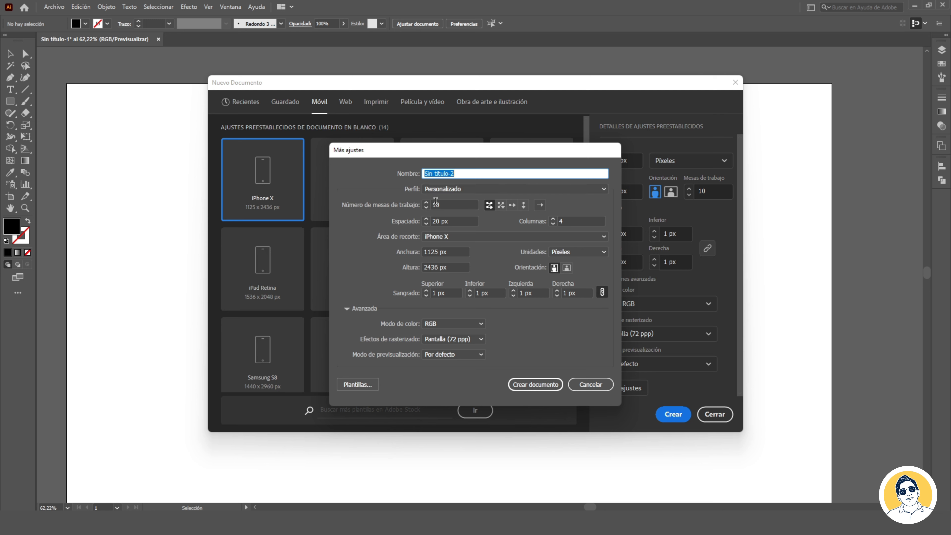
{"action": "left_click", "coordinate": [435, 221]}
{"action": "key", "text": "BackSpace"}
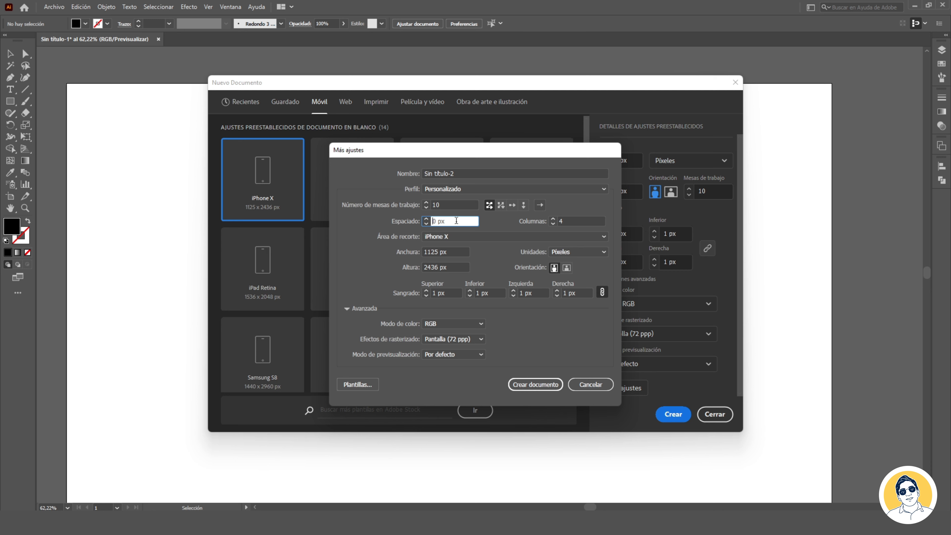
{"action": "type", "text": "8"}
{"action": "key", "text": "Tab"}
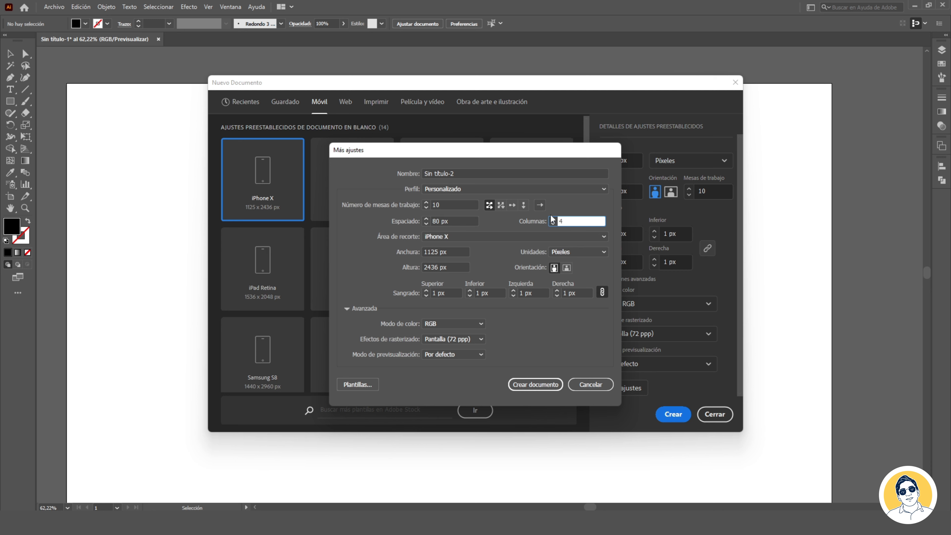
{"action": "type", "text": "5"}
{"action": "left_click", "coordinate": [446, 237]}
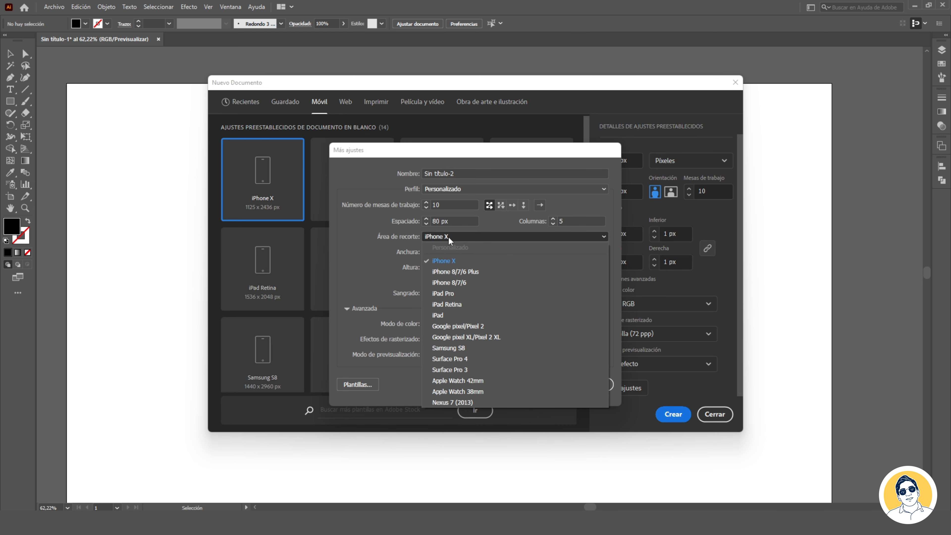
{"action": "left_click", "coordinate": [357, 251]}
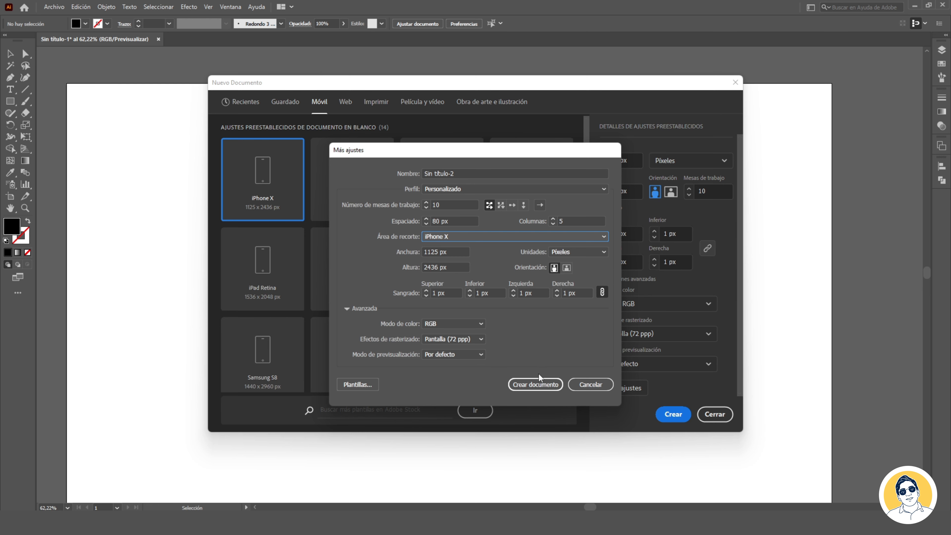
{"action": "left_click", "coordinate": [540, 382]}
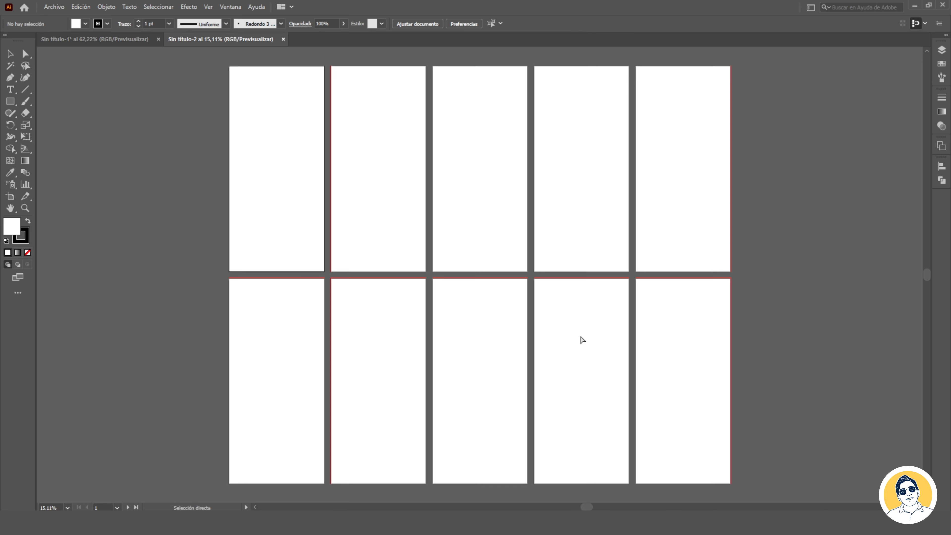
Draw two small black rectangles at the upper edge of a lower-row artboard by the bleed line, the first about 18 × 25 px
{"action": "key", "text": "ctrl+plus"}
{"action": "key", "text": "ctrl+plus"}
{"action": "key", "text": "ctrl+plus"}
{"action": "key", "text": "ctrl+plus"}
{"action": "key", "text": "ctrl+plus"}
{"action": "key", "text": "ctrl+plus"}
{"action": "key", "text": "ctrl+plus"}
{"action": "key", "text": "ctrl+plus"}
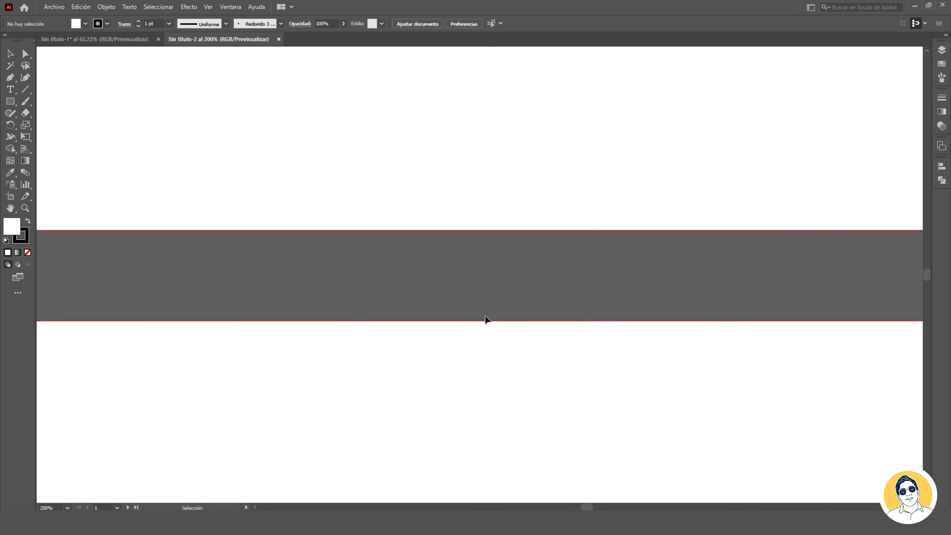
{"action": "left_click", "coordinate": [28, 220]}
{"action": "left_click", "coordinate": [10, 101]}
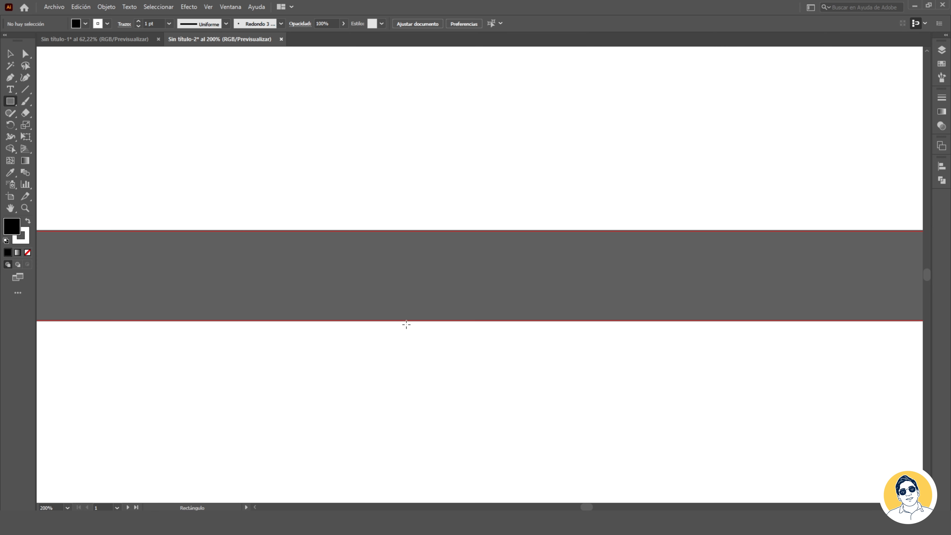
{"action": "left_click_drag", "start_coordinate": [407, 321], "coordinate": [428, 349]}
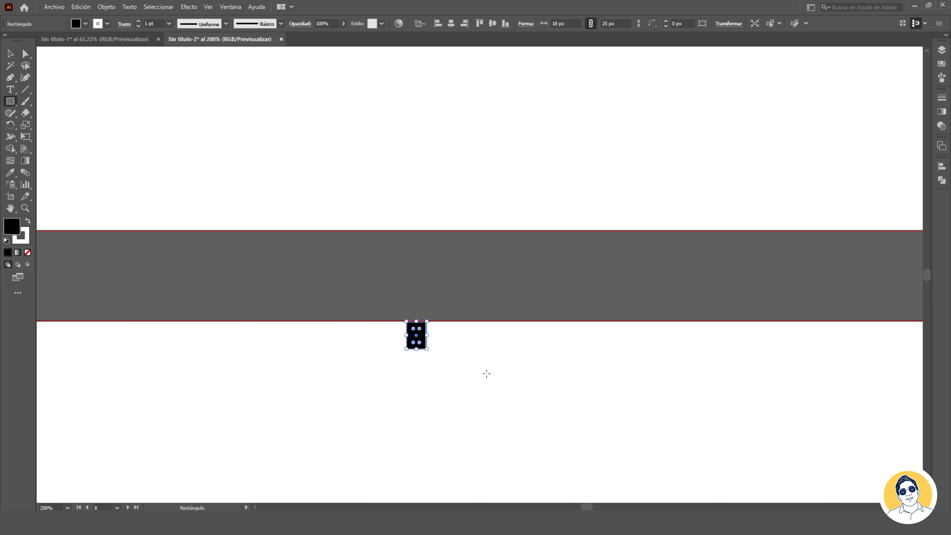
{"action": "left_click_drag", "start_coordinate": [474, 322], "coordinate": [492, 354]}
{"action": "key", "text": "v"}
{"action": "left_click", "coordinate": [476, 379]}
Delete both black rectangles beside the bleed line
{"action": "scroll", "coordinate": [403, 320], "scroll_direction": "down", "scroll_amount": 2}
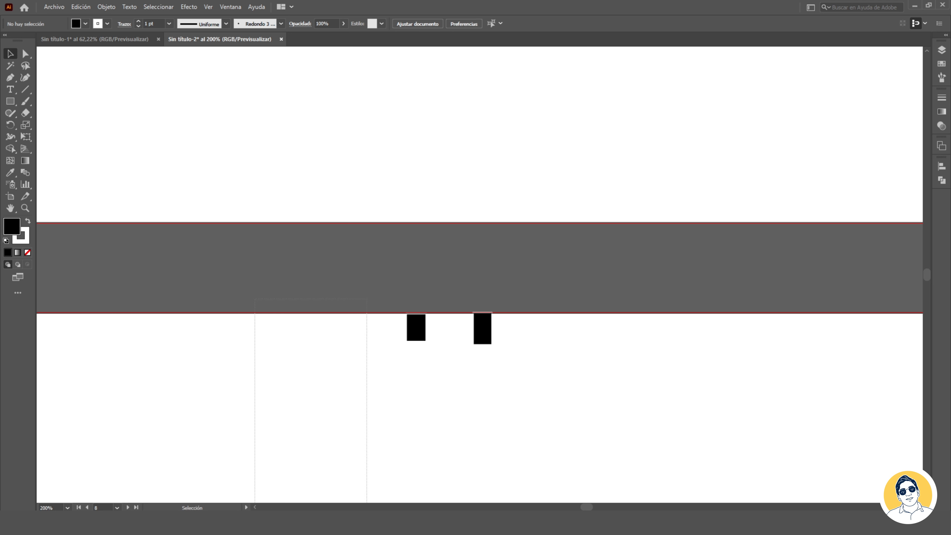
{"action": "left_click_drag", "start_coordinate": [356, 294], "coordinate": [576, 343]}
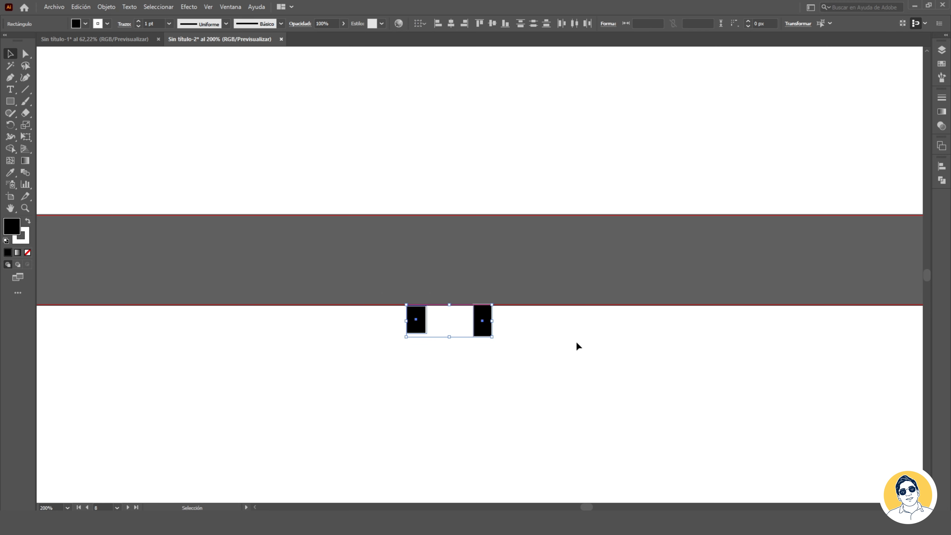
{"action": "key", "text": "Delete"}
Close the new ten-artboard document without saving it
{"action": "key", "text": "ctrl+alt+0"}
{"action": "left_click", "coordinate": [286, 39]}
{"action": "left_click", "coordinate": [525, 273]}
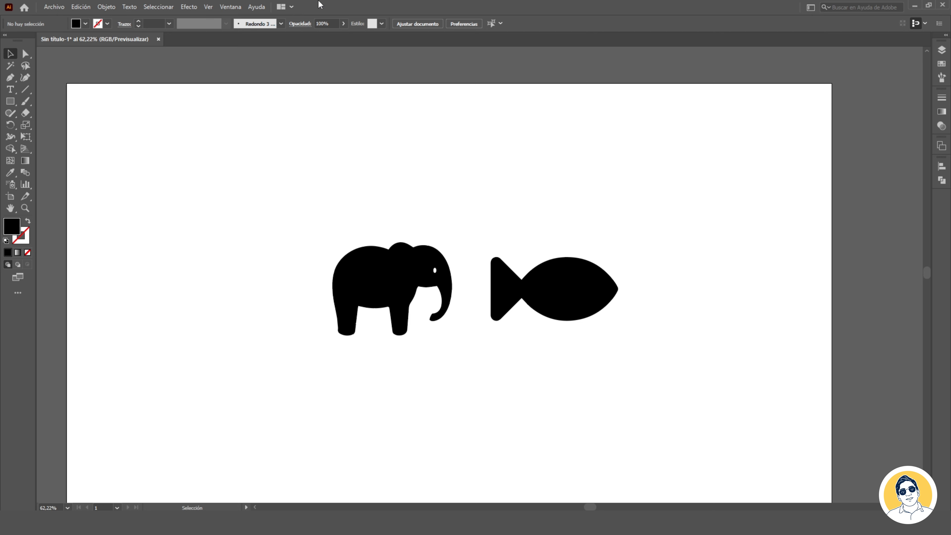
View the new-file presets and recent files on the home screen, and return to the elephant and fish artwork
{"action": "left_click", "coordinate": [24, 7]}
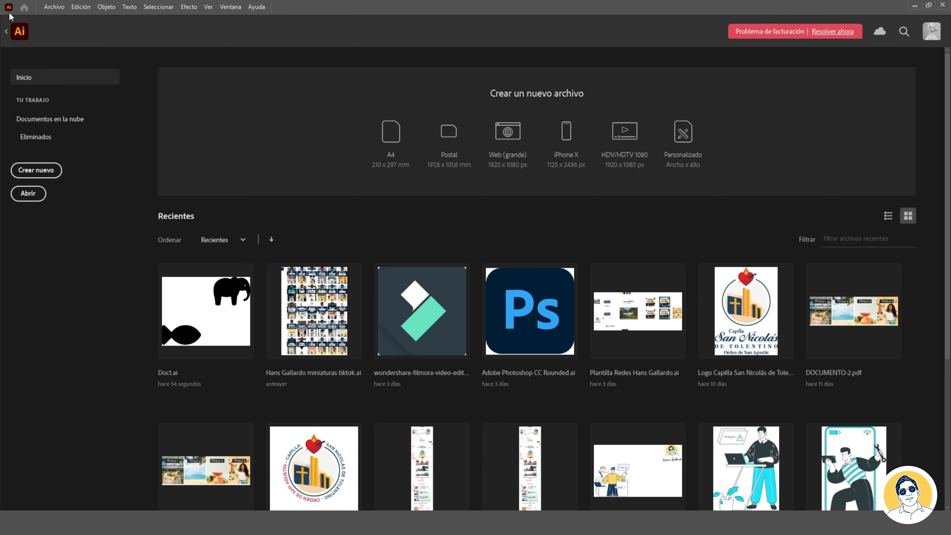
{"action": "left_click", "coordinate": [6, 32]}
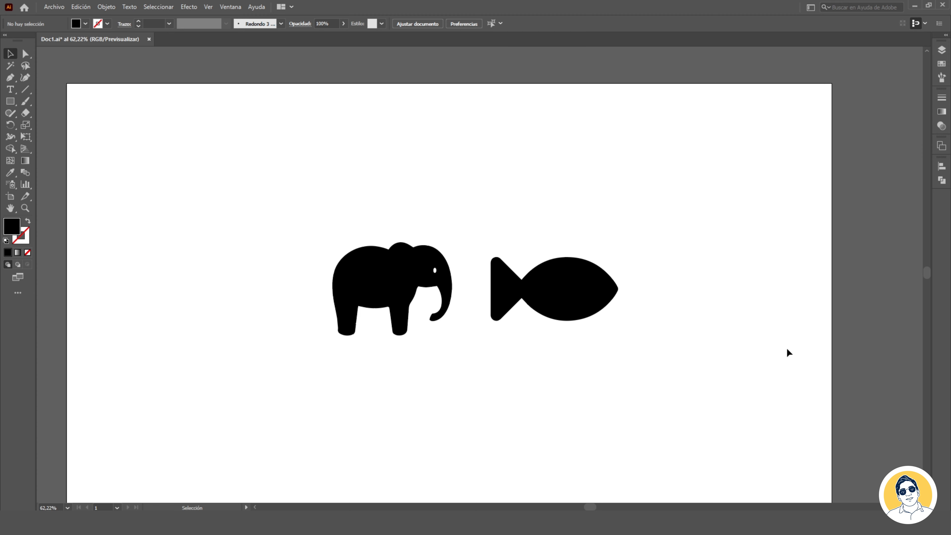
View the new document settings and close them without creating a document
{"action": "left_click", "coordinate": [57, 6]}
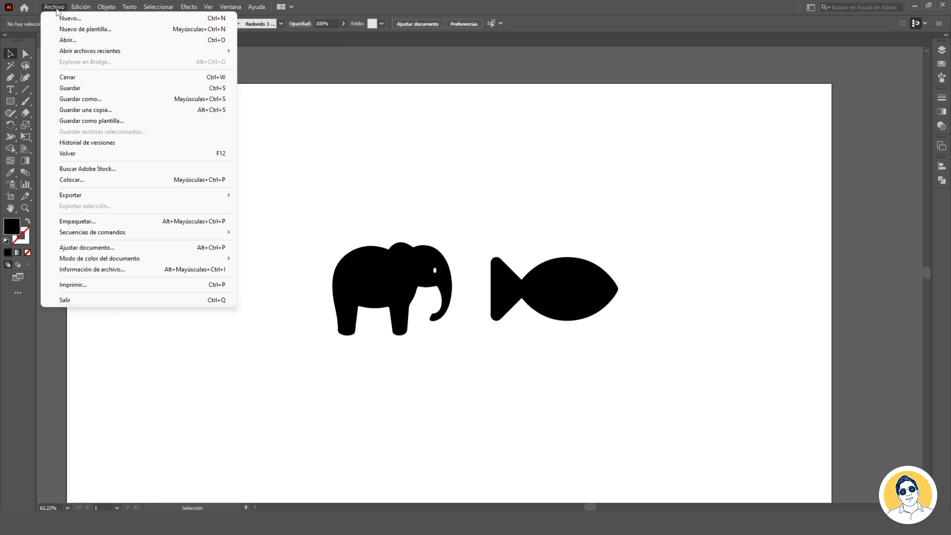
{"action": "left_click", "coordinate": [67, 18]}
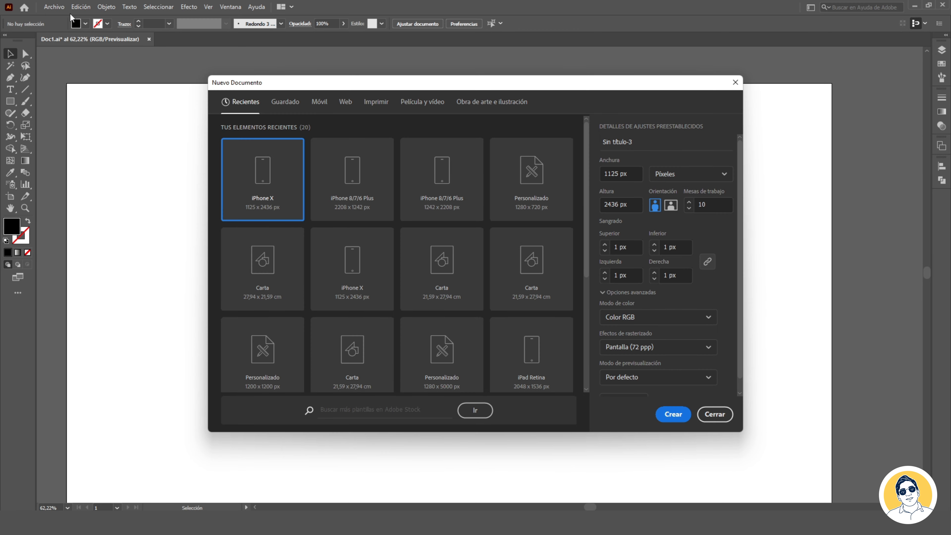
{"action": "left_click", "coordinate": [714, 414]}
Preview Doc1.ai among the files available to open, and close the dialog without opening anything
{"action": "left_click", "coordinate": [54, 6]}
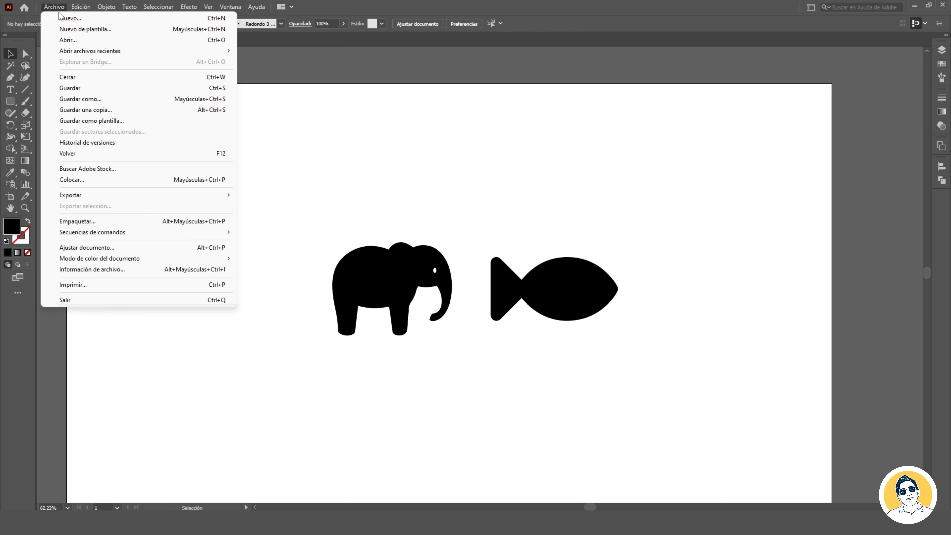
{"action": "left_click", "coordinate": [73, 39]}
{"action": "scroll", "coordinate": [186, 230], "scroll_direction": "down", "scroll_amount": 3}
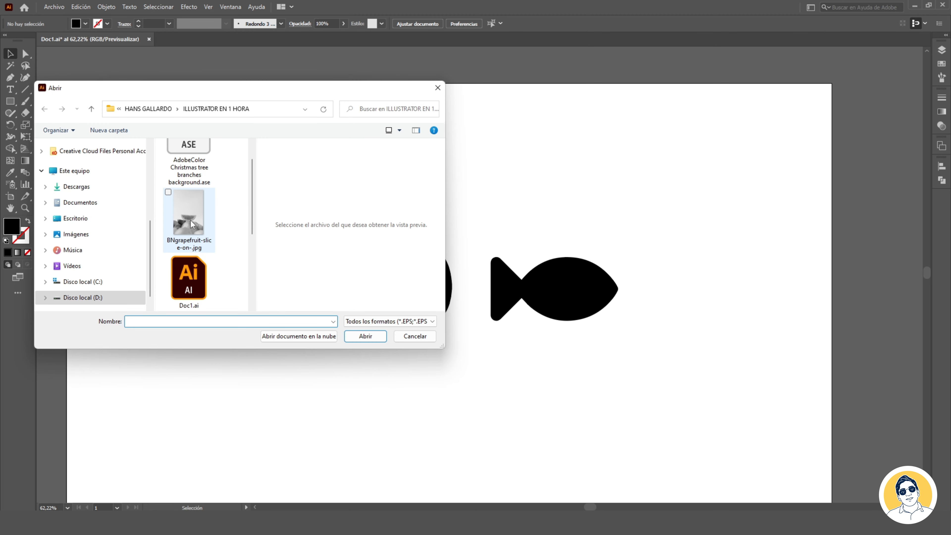
{"action": "left_click", "coordinate": [196, 201]}
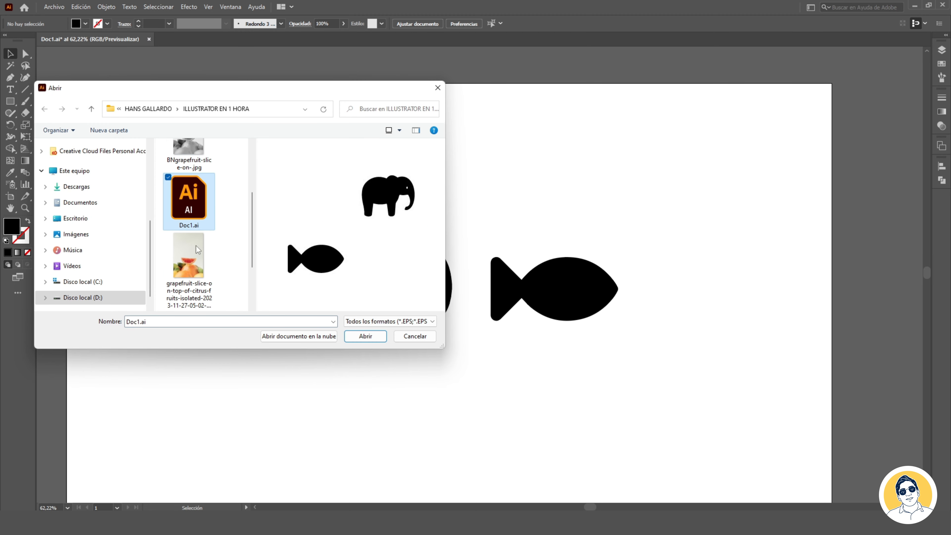
{"action": "left_click", "coordinate": [437, 89]}
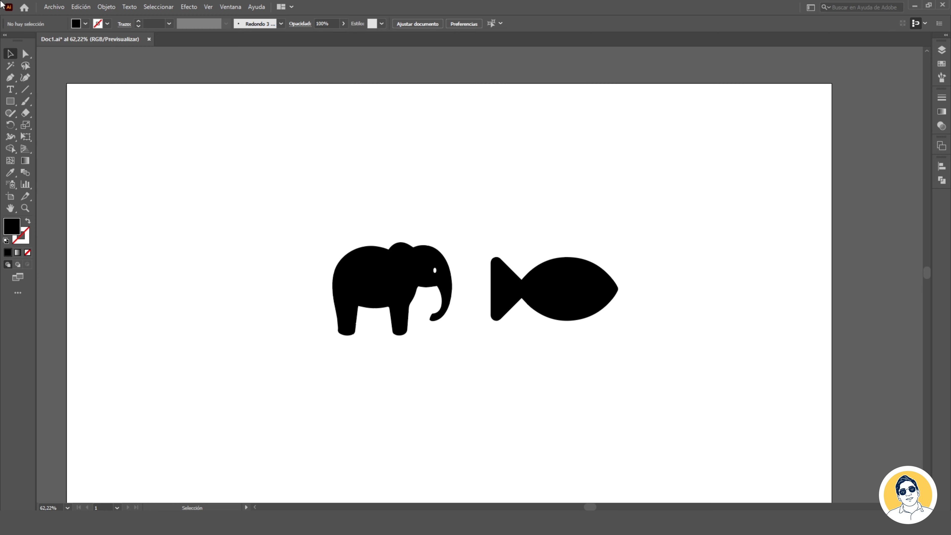
Examine the file formats offered by Save As for Doc1.ai, and leave the dialog without saving
{"action": "left_click", "coordinate": [51, 7]}
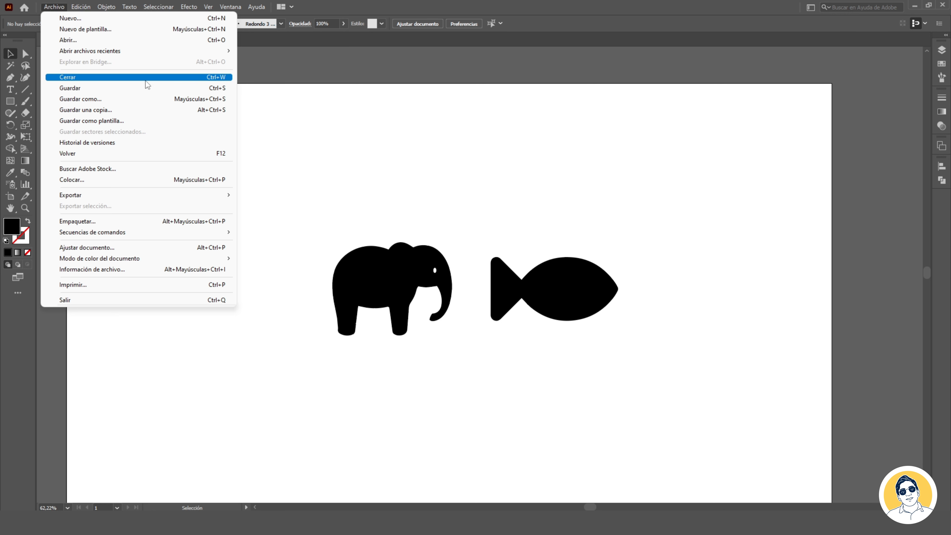
{"action": "left_click", "coordinate": [107, 97]}
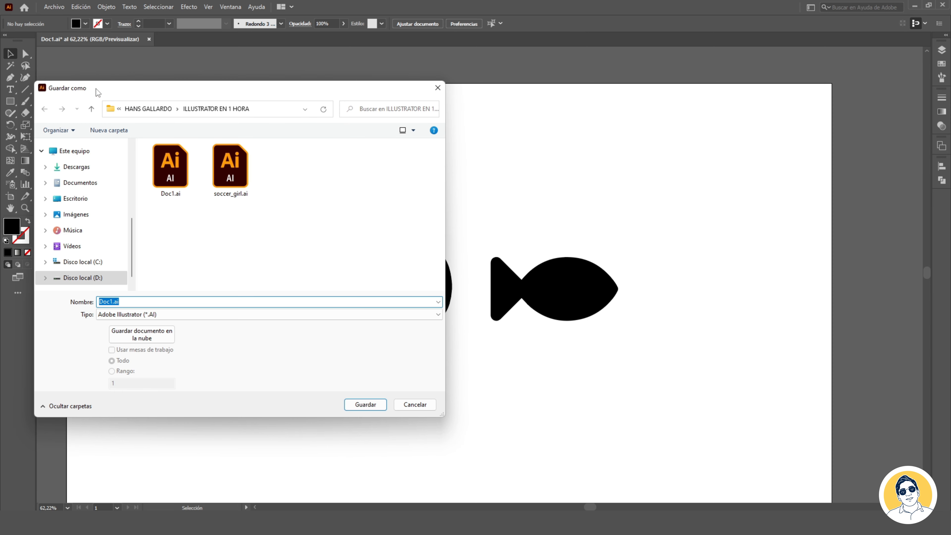
{"action": "left_click", "coordinate": [126, 315]}
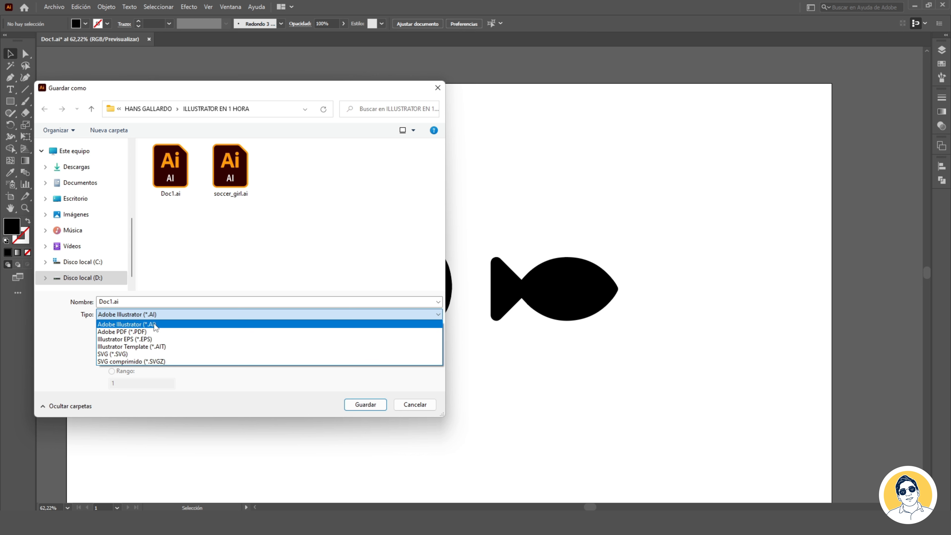
{"action": "left_click", "coordinate": [158, 314]}
{"action": "left_click", "coordinate": [144, 314]}
{"action": "left_click", "coordinate": [66, 322]}
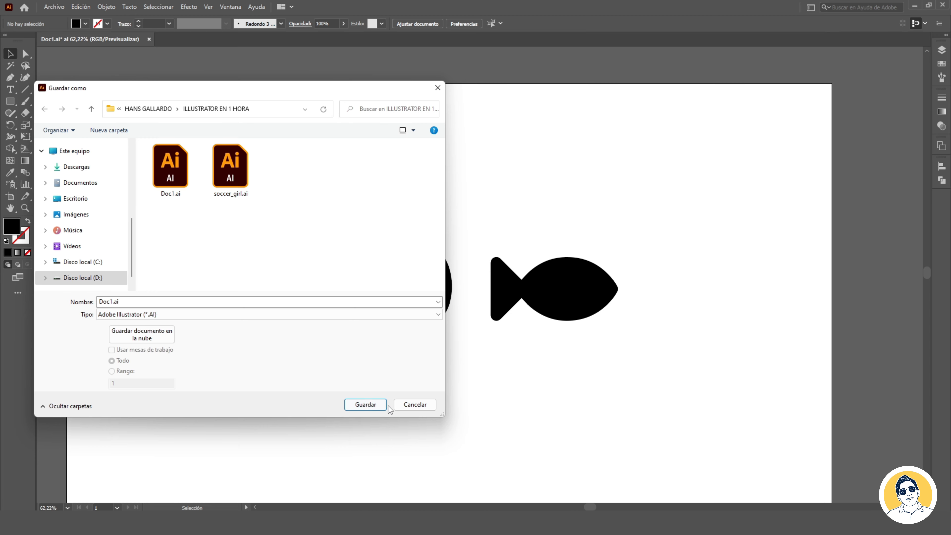
{"action": "left_click", "coordinate": [365, 404]}
Save the current changes to the elephant and fish document
{"action": "left_click", "coordinate": [81, 7]}
{"action": "mouse_move", "coordinate": [49, 8]}
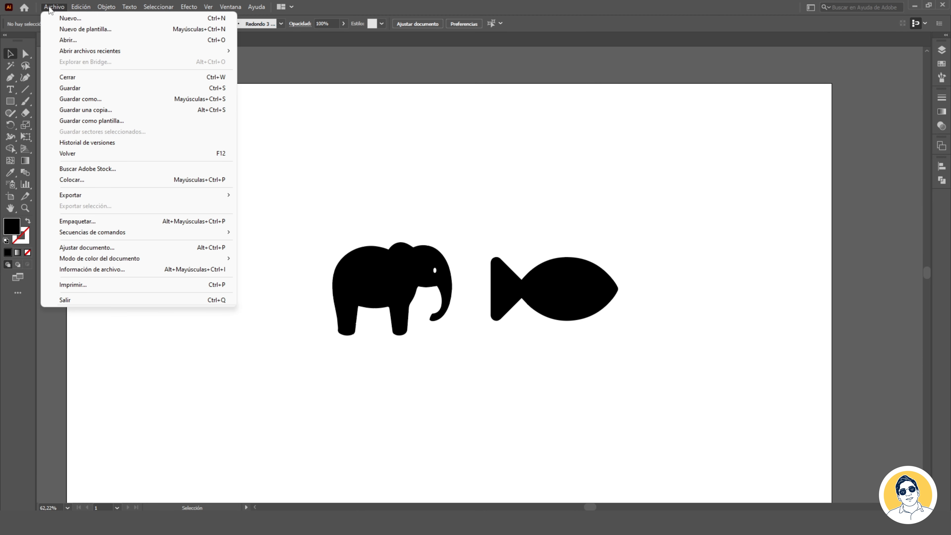
{"action": "left_click", "coordinate": [70, 88]}
Export the document as Doc1.png in PNG format, with the use of all artboards enabled
{"action": "left_click", "coordinate": [54, 7]}
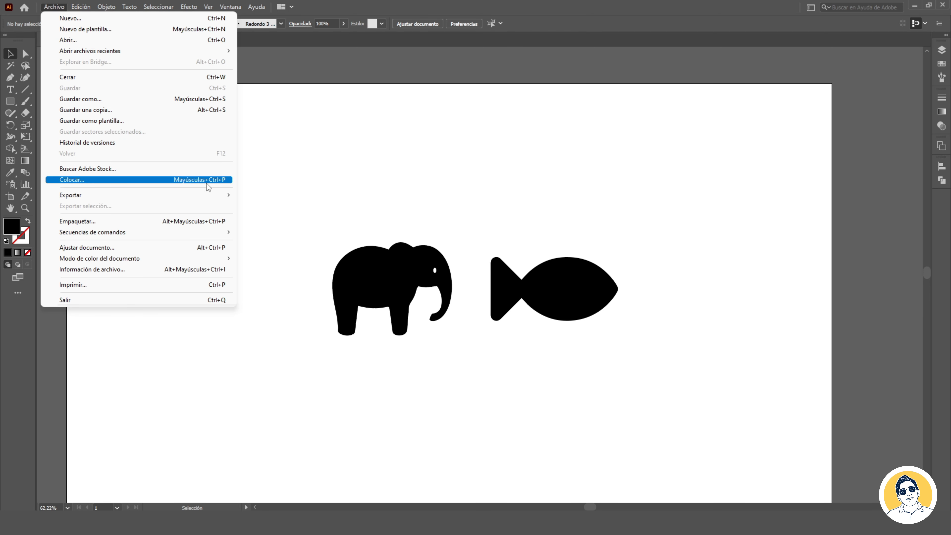
{"action": "mouse_move", "coordinate": [209, 192]}
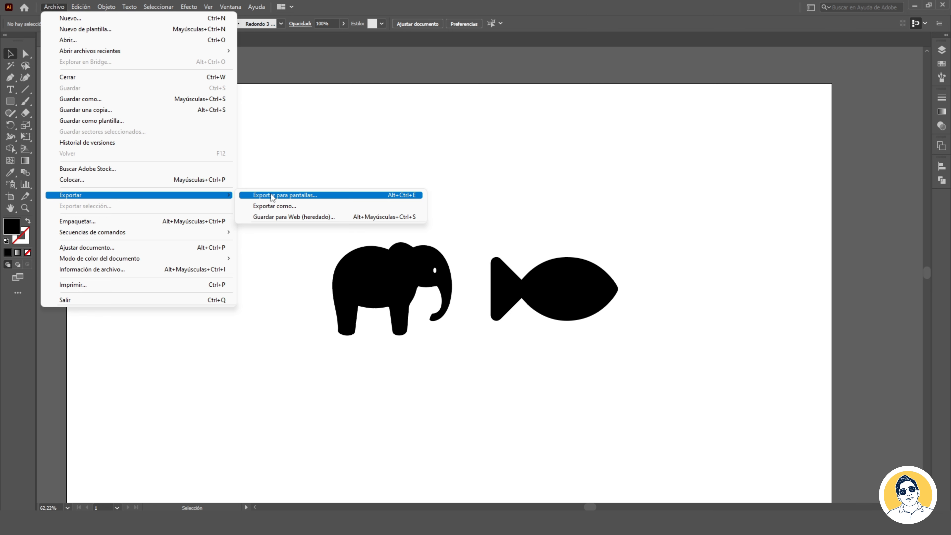
{"action": "left_click", "coordinate": [274, 206]}
{"action": "left_click", "coordinate": [142, 317]}
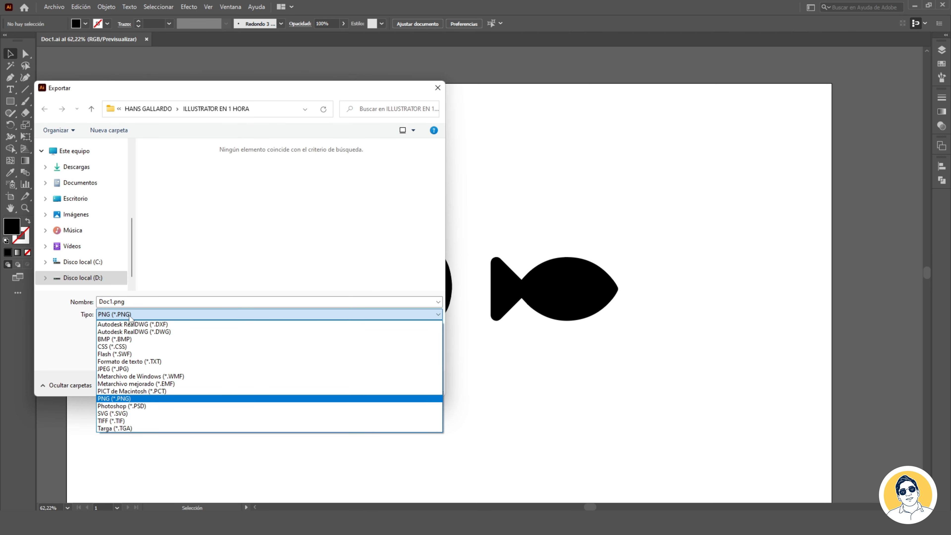
{"action": "left_click", "coordinate": [337, 303]}
{"action": "left_click", "coordinate": [113, 329]}
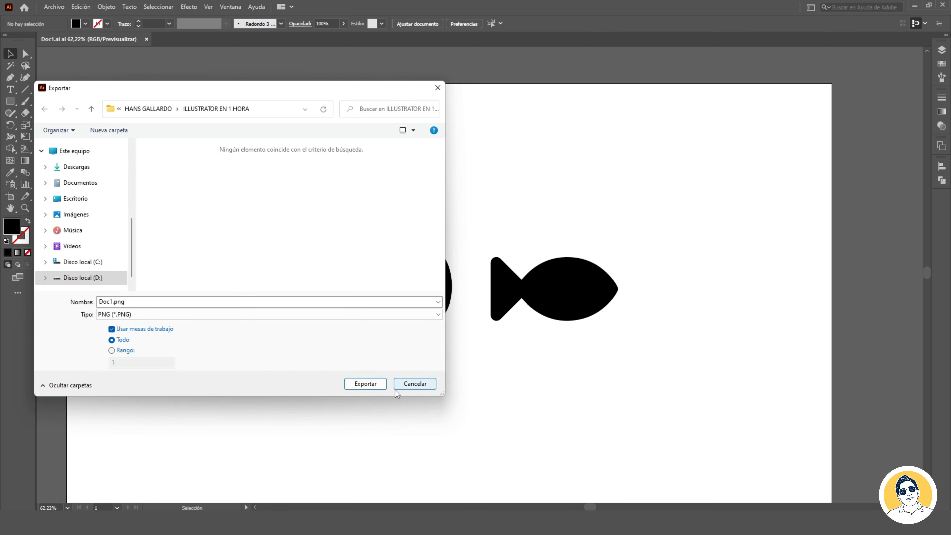
{"action": "left_click", "coordinate": [369, 383]}
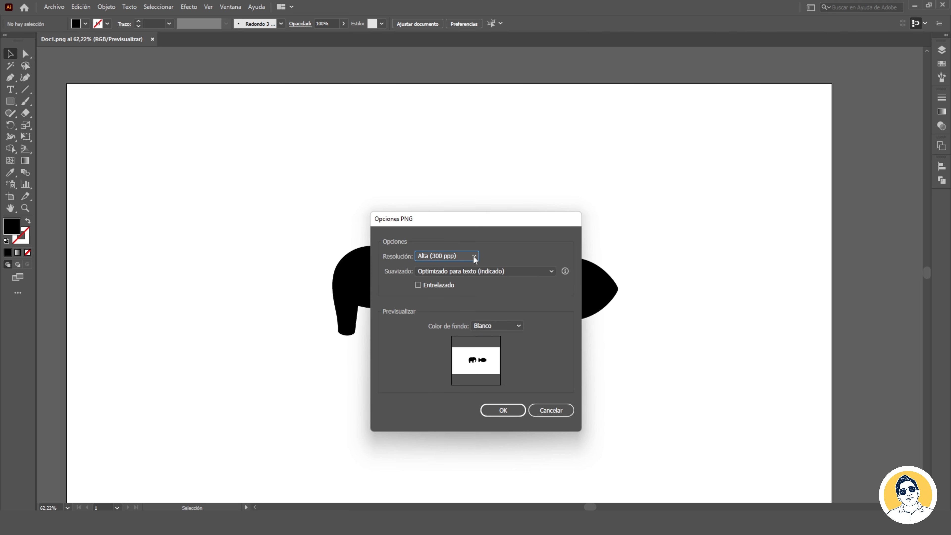
Try a transparent background in the PNG options, set it back to white, and finish the export at high resolution (300 ppi)
{"action": "left_click", "coordinate": [474, 256]}
{"action": "left_click", "coordinate": [474, 256]}
{"action": "left_click", "coordinate": [495, 326]}
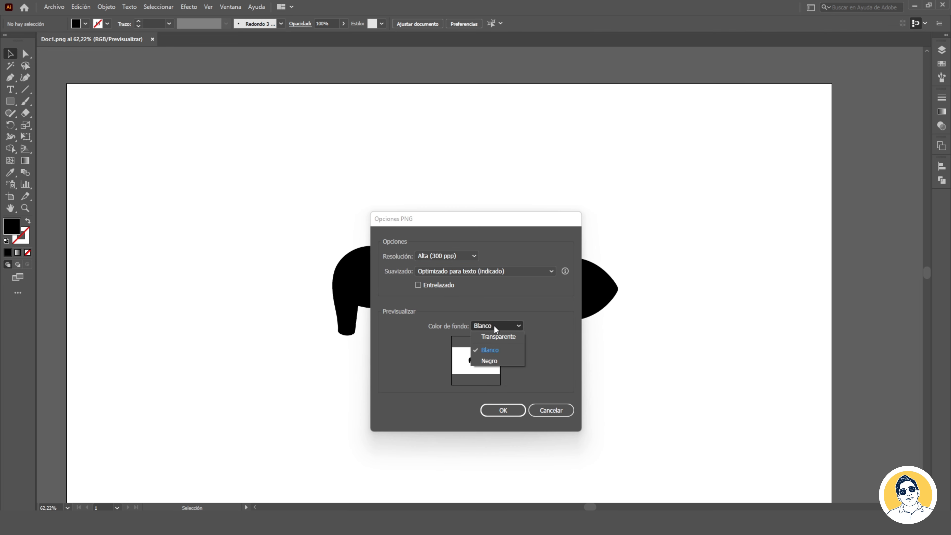
{"action": "left_click", "coordinate": [496, 336]}
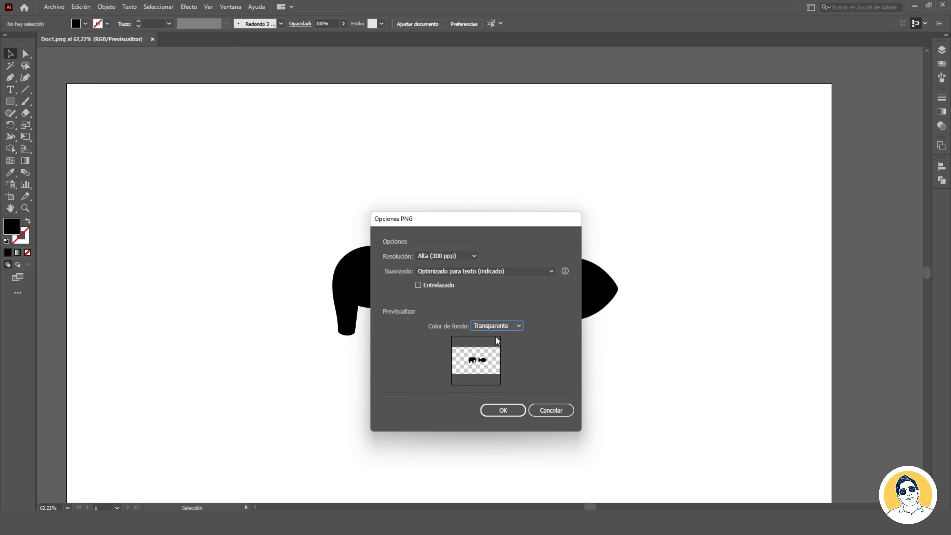
{"action": "left_click", "coordinate": [496, 329]}
{"action": "left_click", "coordinate": [496, 351]}
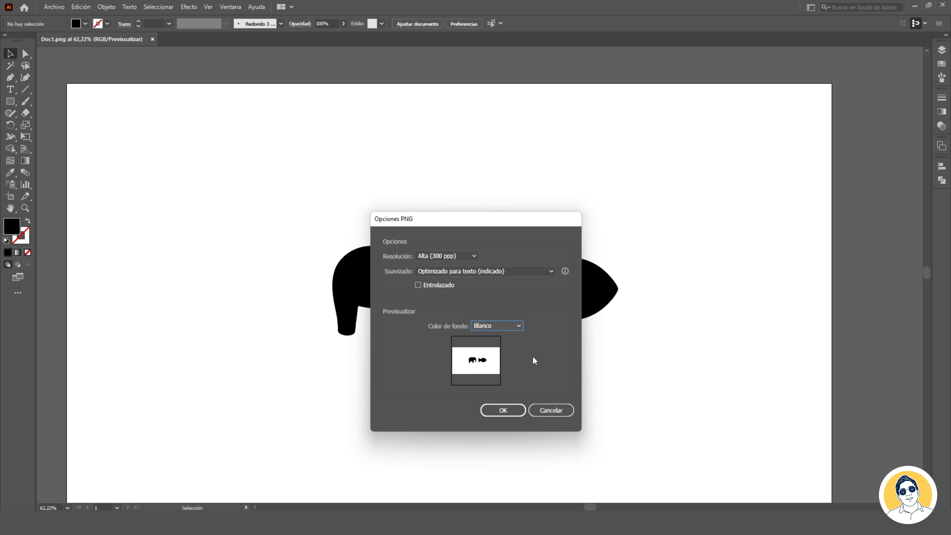
{"action": "left_click", "coordinate": [509, 409]}
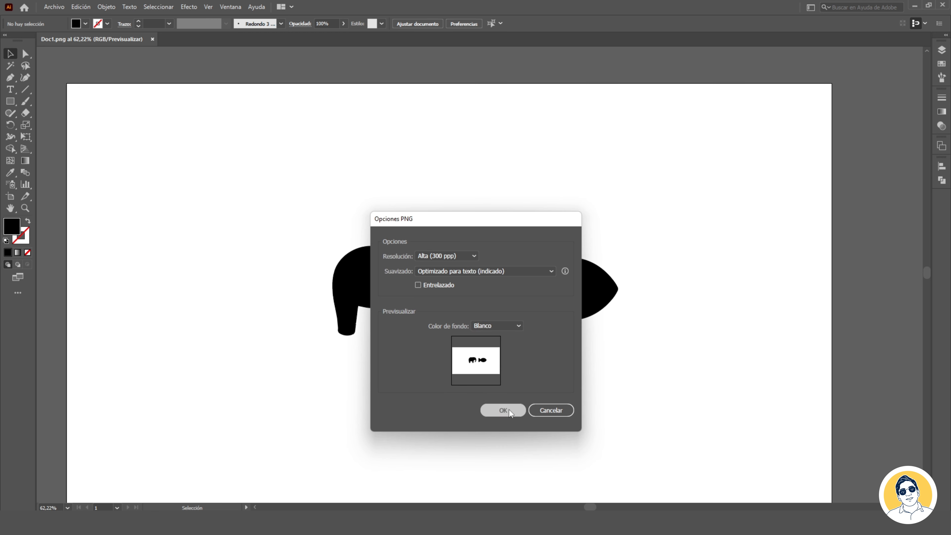
Switch to File Explorer, open the exported Doc1_Mesa de trabajo 1.png to check it, close it and return to Illustrator
{"action": "left_click", "coordinate": [364, 486]}
{"action": "left_click", "coordinate": [202, 139]}
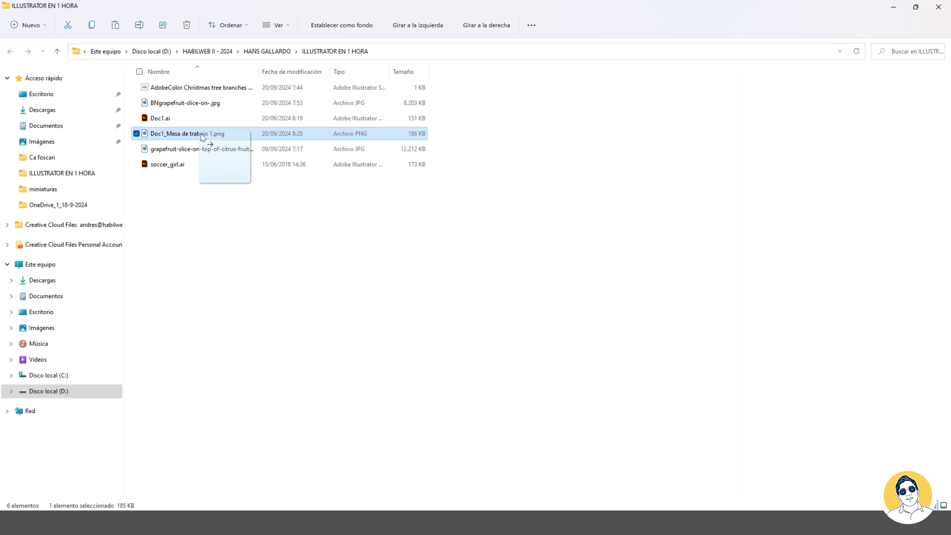
{"action": "left_click", "coordinate": [202, 135]}
{"action": "double_click", "coordinate": [253, 133]}
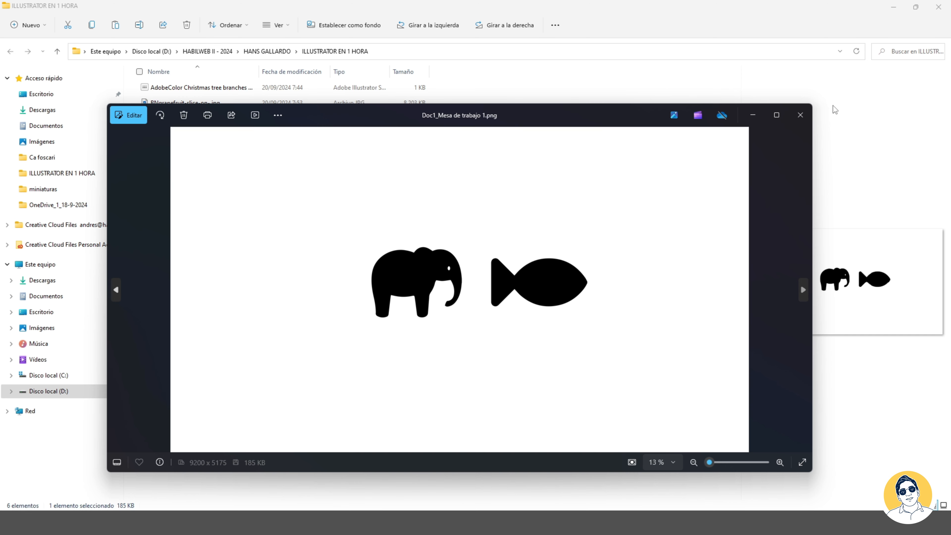
{"action": "left_click", "coordinate": [800, 114]}
{"action": "key", "text": "alt+Tab"}
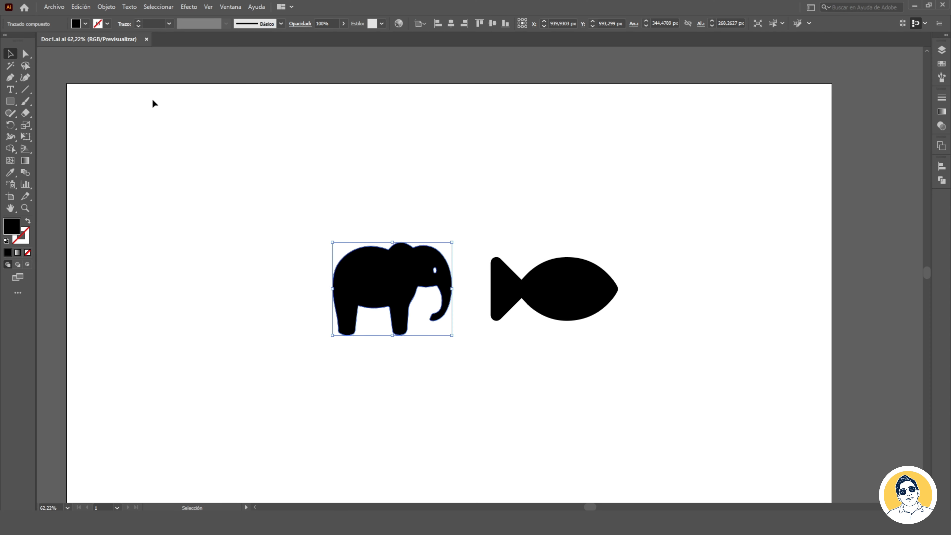
Set up an export of only the selected elephant, with the PNG format's background color set to transparent
{"action": "left_click", "coordinate": [56, 7]}
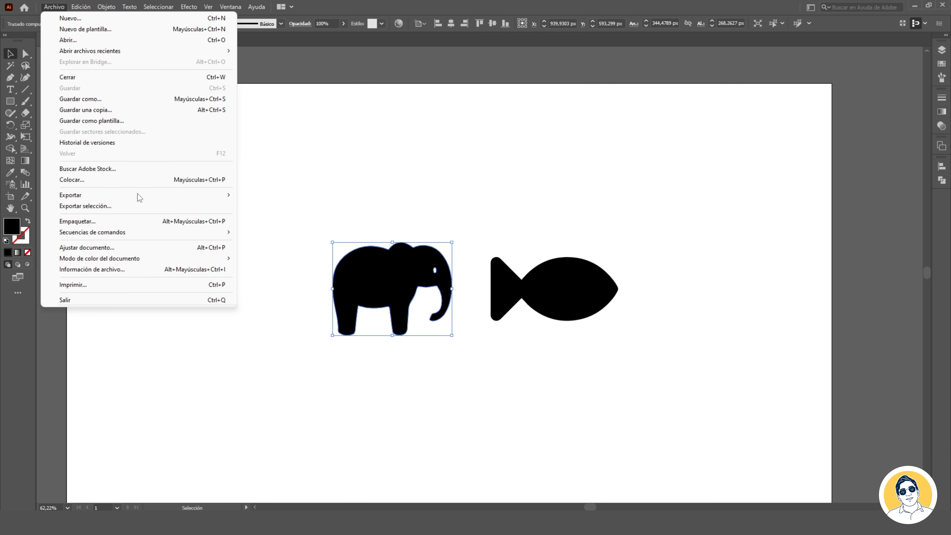
{"action": "left_click", "coordinate": [99, 207]}
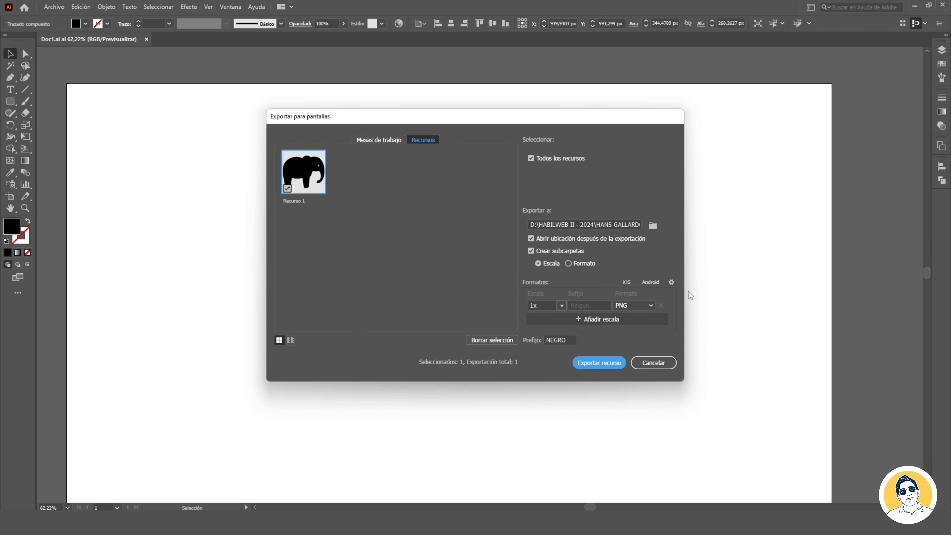
{"action": "left_click", "coordinate": [672, 283]}
{"action": "left_click", "coordinate": [427, 218]}
{"action": "left_click", "coordinate": [427, 229]}
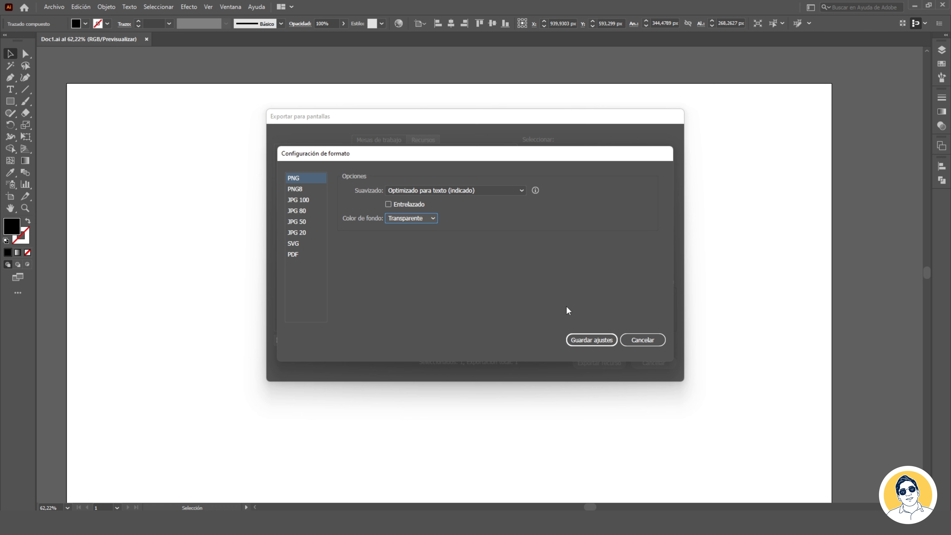
{"action": "left_click", "coordinate": [592, 340]}
Set the file prefix to elefante and export the elephant asset as a 1x PNG
{"action": "double_click", "coordinate": [573, 340]}
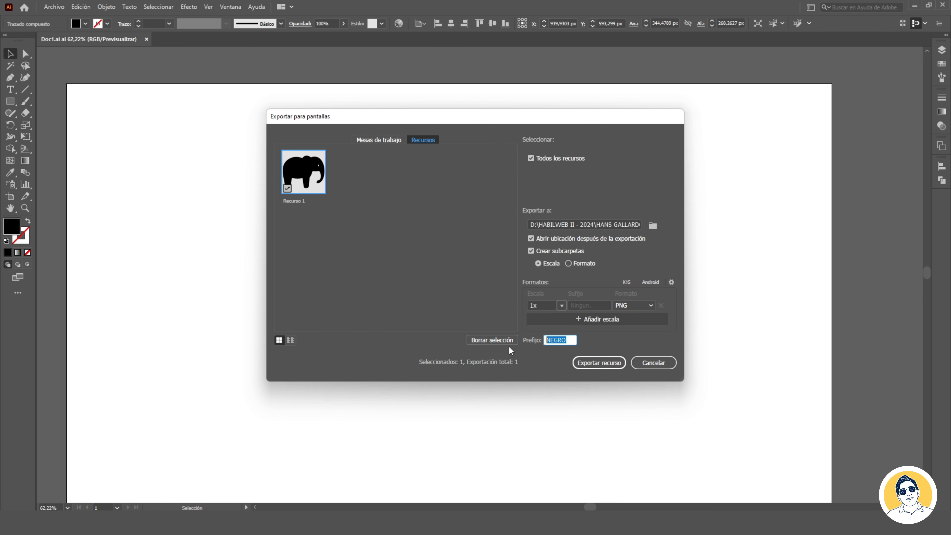
{"action": "type", "text": "elefante"}
{"action": "left_click", "coordinate": [616, 363]}
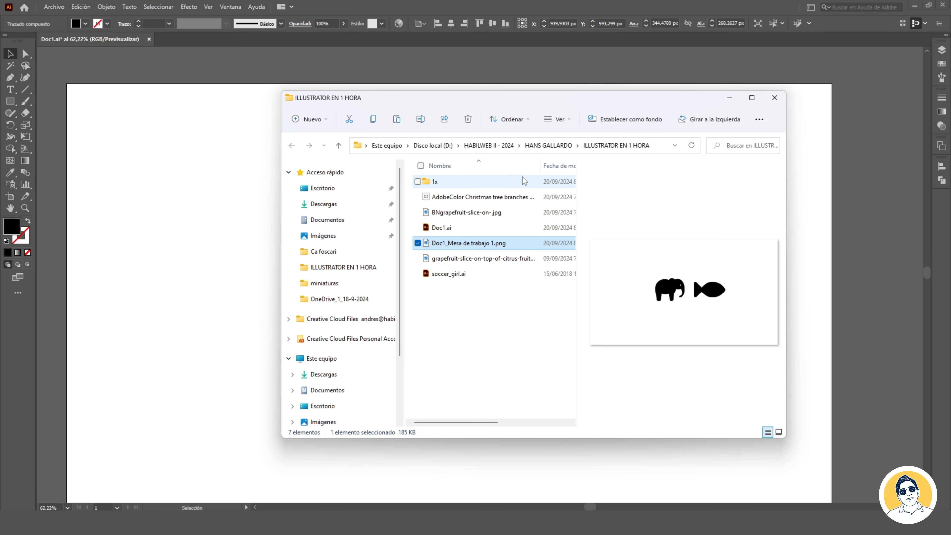
Open elefanteRecurso 1.png from the exported 1x folder to check its background, and close the image viewer
{"action": "left_click", "coordinate": [515, 182]}
{"action": "double_click", "coordinate": [515, 181]}
{"action": "left_click", "coordinate": [440, 210]}
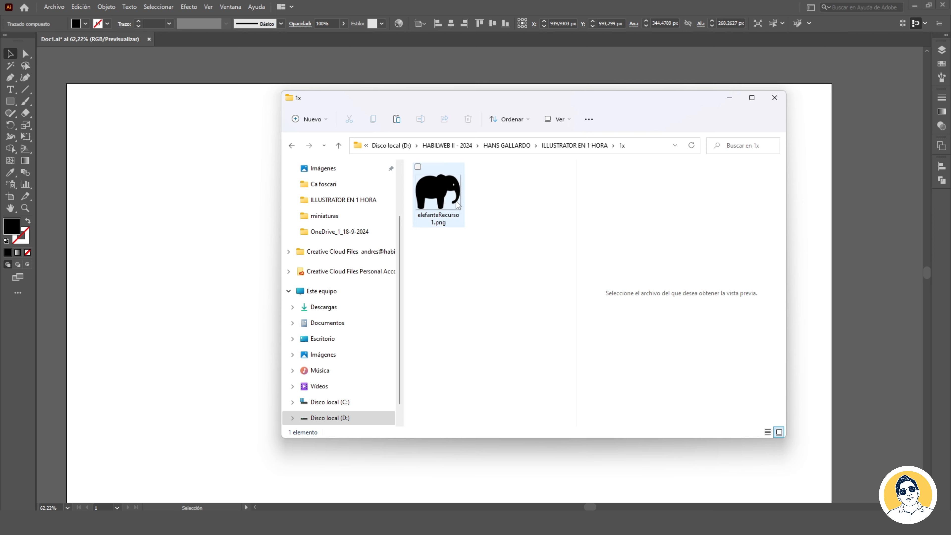
{"action": "double_click", "coordinate": [440, 210]}
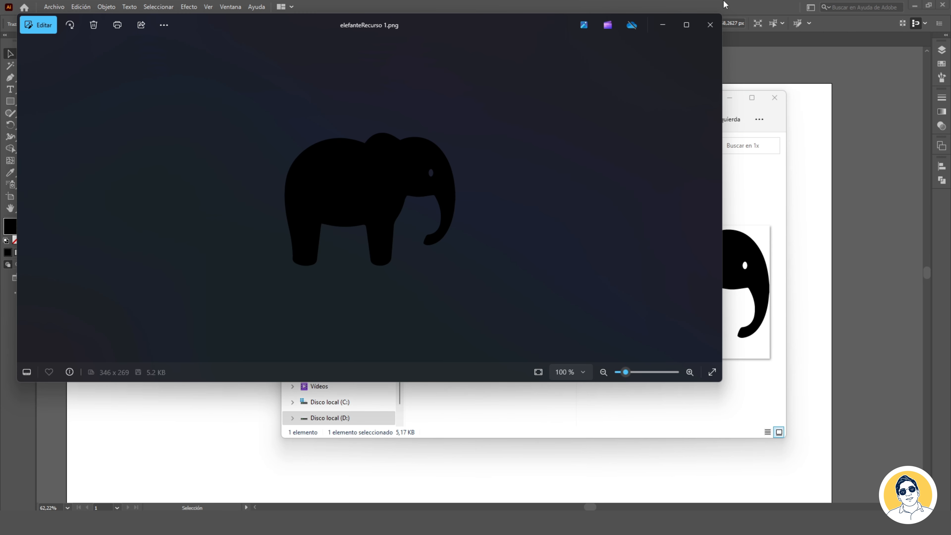
{"action": "left_click", "coordinate": [710, 24]}
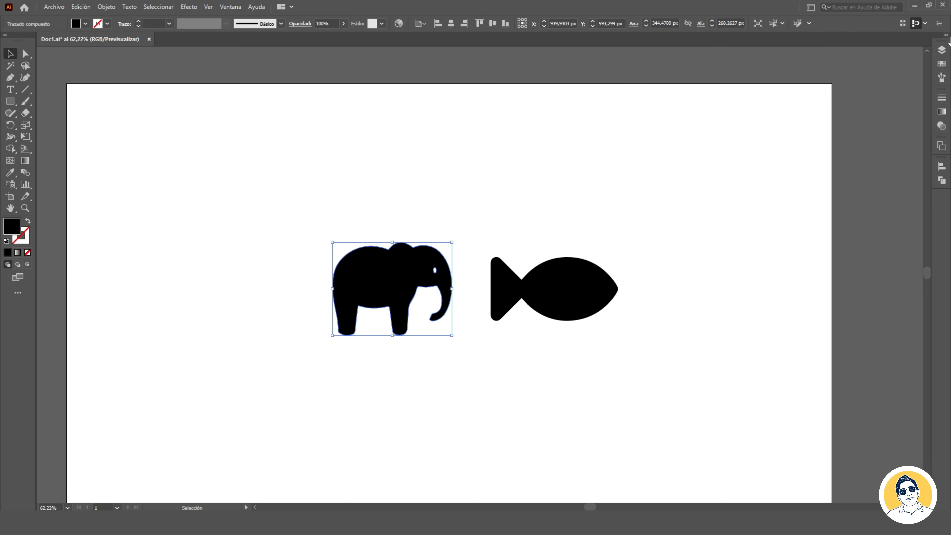
Save the document to view the Package options, and close them without packaging
{"action": "left_click", "coordinate": [54, 6]}
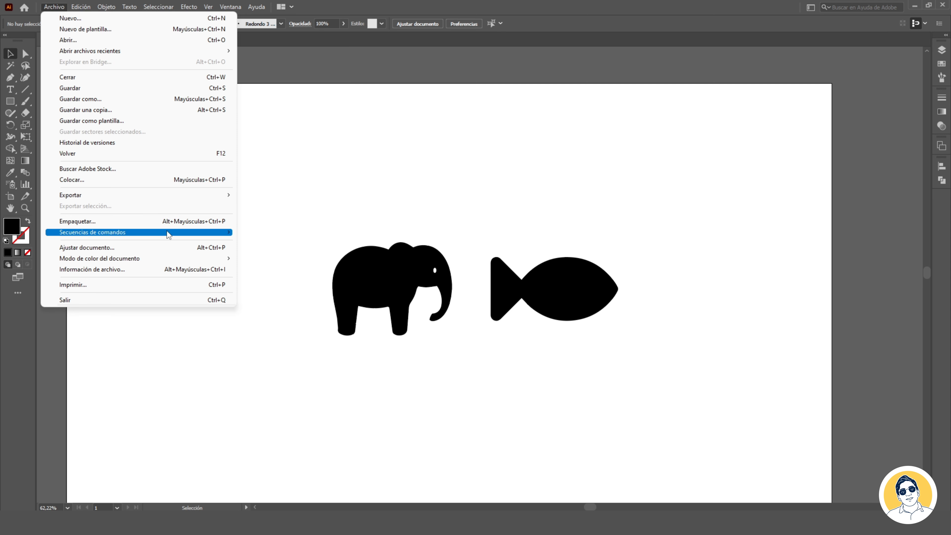
{"action": "left_click", "coordinate": [166, 225]}
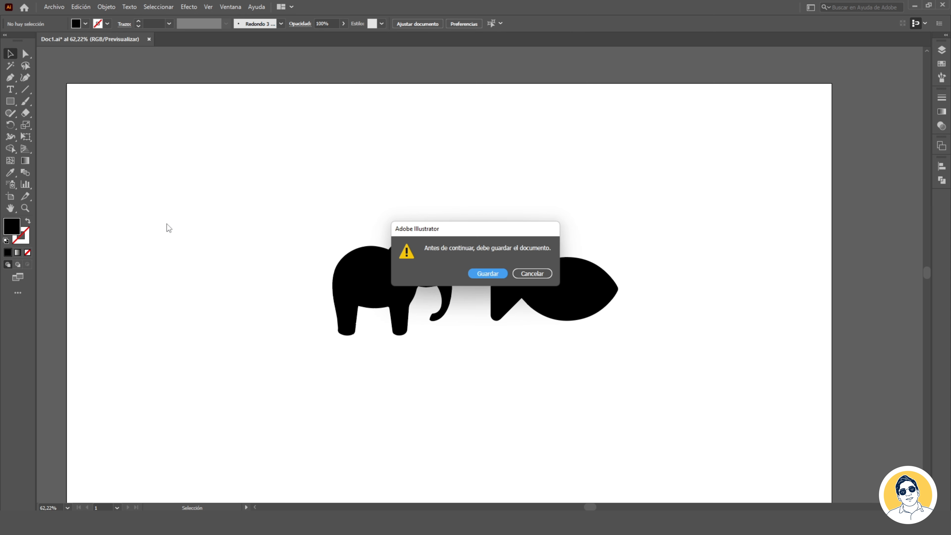
{"action": "left_click", "coordinate": [487, 274]}
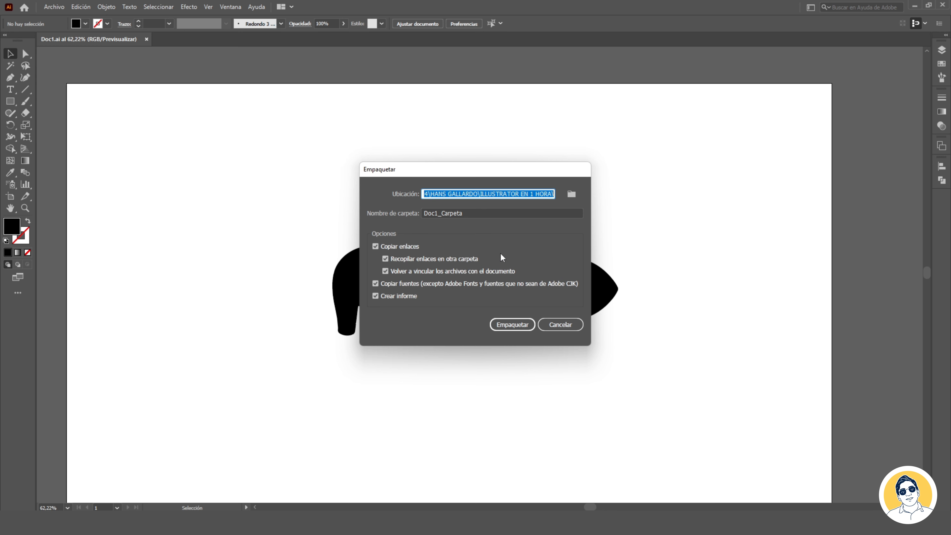
{"action": "left_click", "coordinate": [561, 324]}
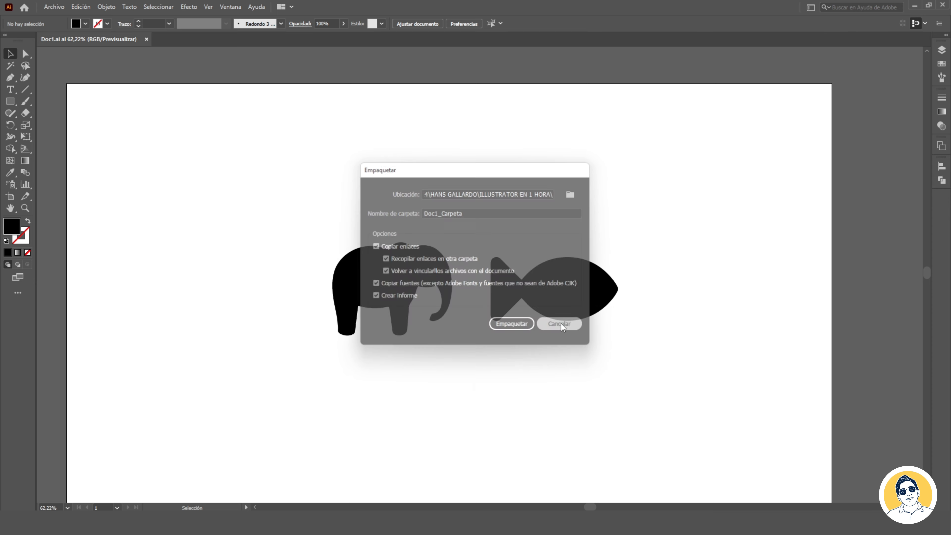
Set the document bleed to 2 px on all sides in the document setup, keeping the units in pixels
{"action": "left_click", "coordinate": [59, 11]}
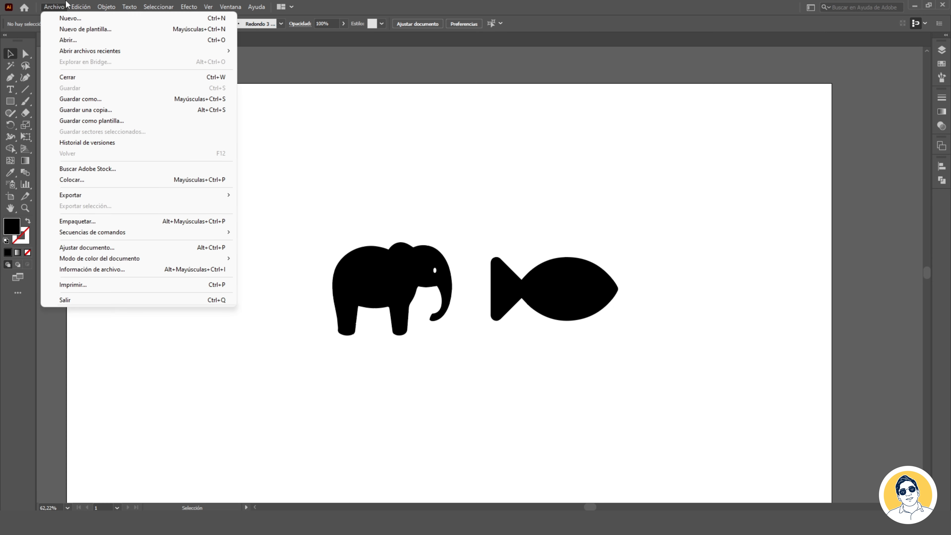
{"action": "left_click", "coordinate": [120, 249]}
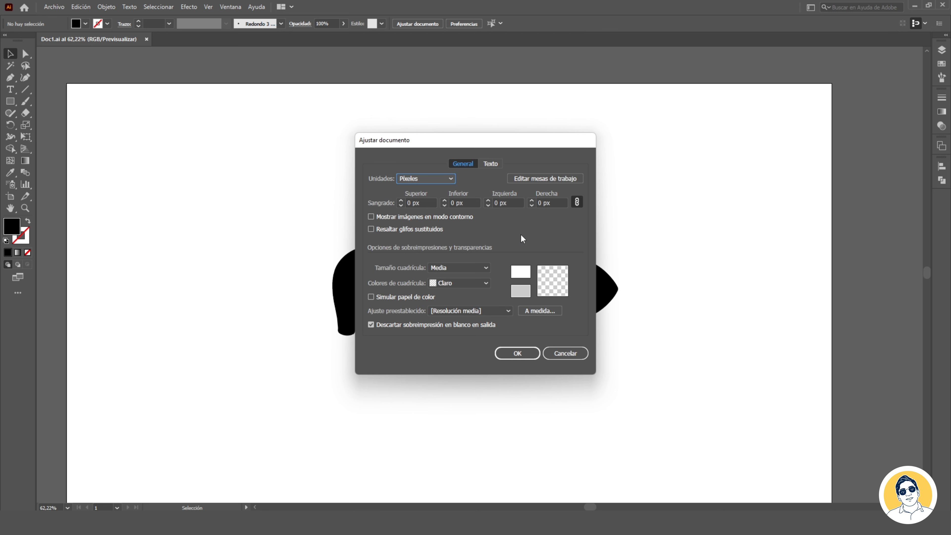
{"action": "left_click", "coordinate": [400, 199]}
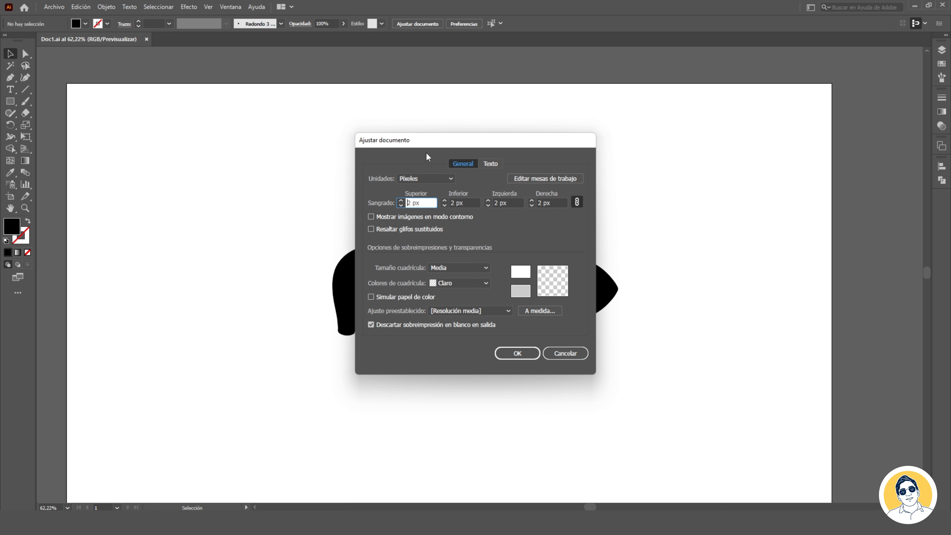
{"action": "left_click", "coordinate": [449, 179]}
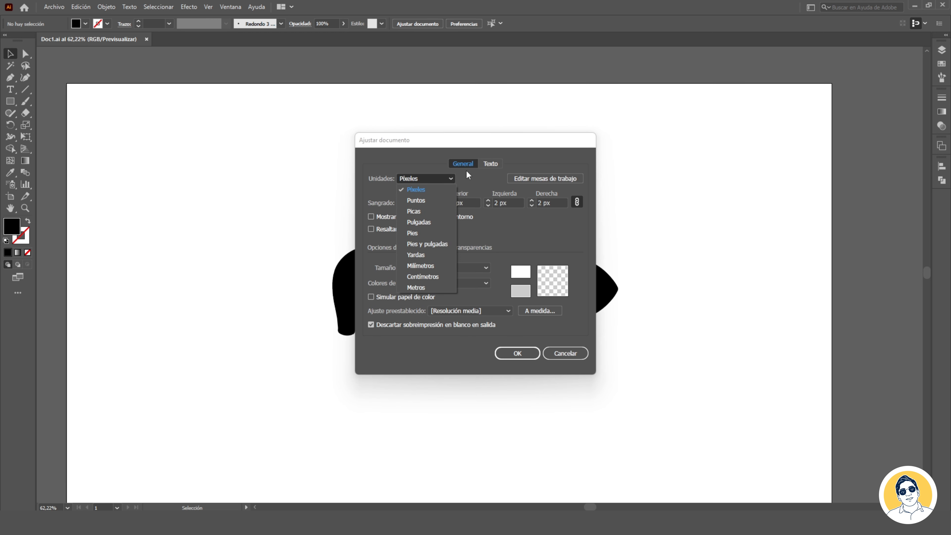
{"action": "left_click", "coordinate": [454, 177]}
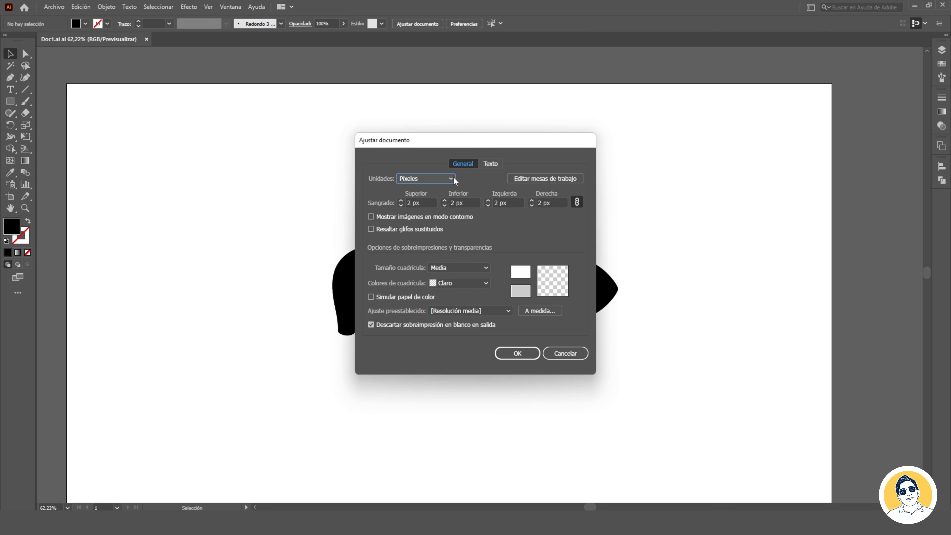
{"action": "left_click", "coordinate": [517, 353]}
Keep the document color mode as RGB, and fill the elephant and the fish with bright cyan
{"action": "key", "text": "alt+a"}
{"action": "mouse_move", "coordinate": [218, 261]}
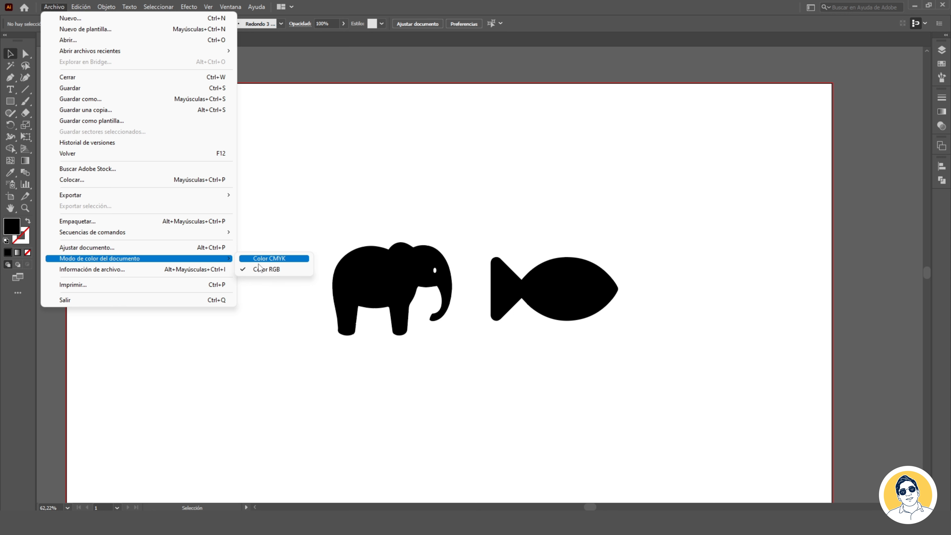
{"action": "left_click", "coordinate": [281, 269]}
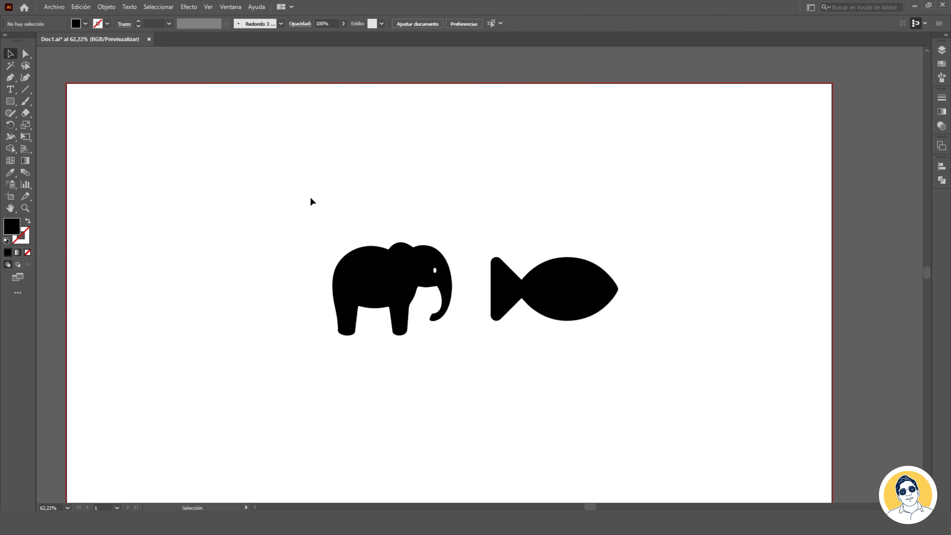
{"action": "left_click_drag", "start_coordinate": [310, 199], "coordinate": [671, 352]}
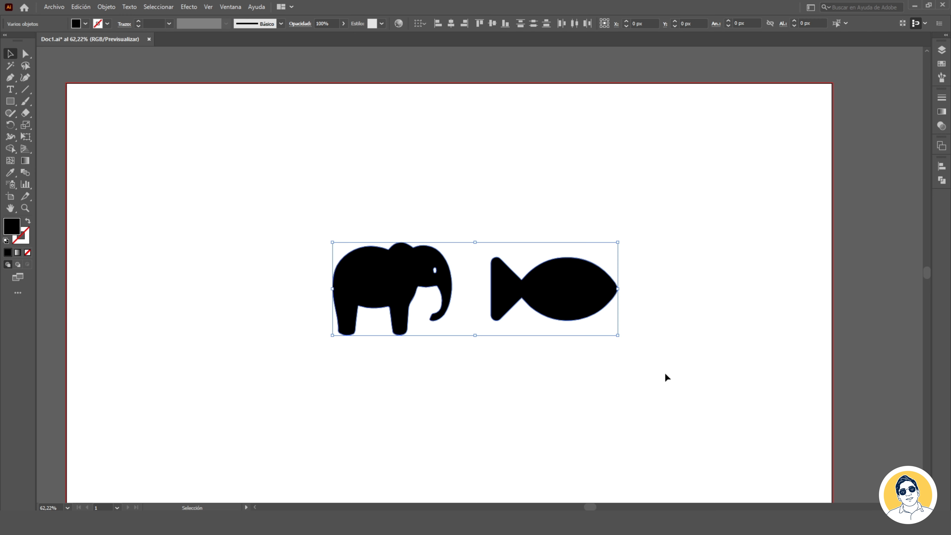
{"action": "left_click", "coordinate": [86, 23]}
{"action": "left_click", "coordinate": [55, 40]}
{"action": "left_click", "coordinate": [397, 200]}
Convert the document color mode to CMYK, and switch it back to RGB
{"action": "left_click", "coordinate": [86, 24]}
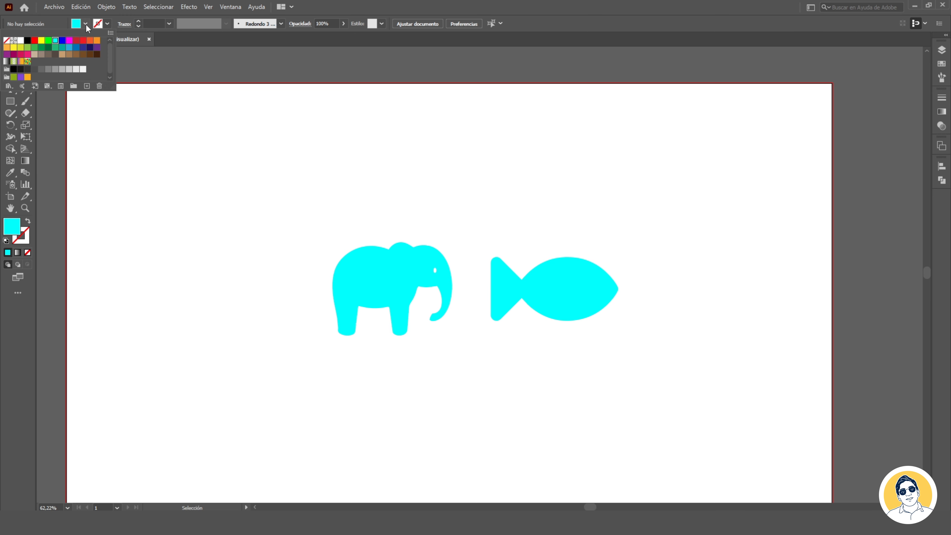
{"action": "left_click", "coordinate": [79, 6]}
{"action": "left_click", "coordinate": [60, 5]}
{"action": "mouse_move", "coordinate": [229, 258]}
{"action": "left_click", "coordinate": [262, 258]}
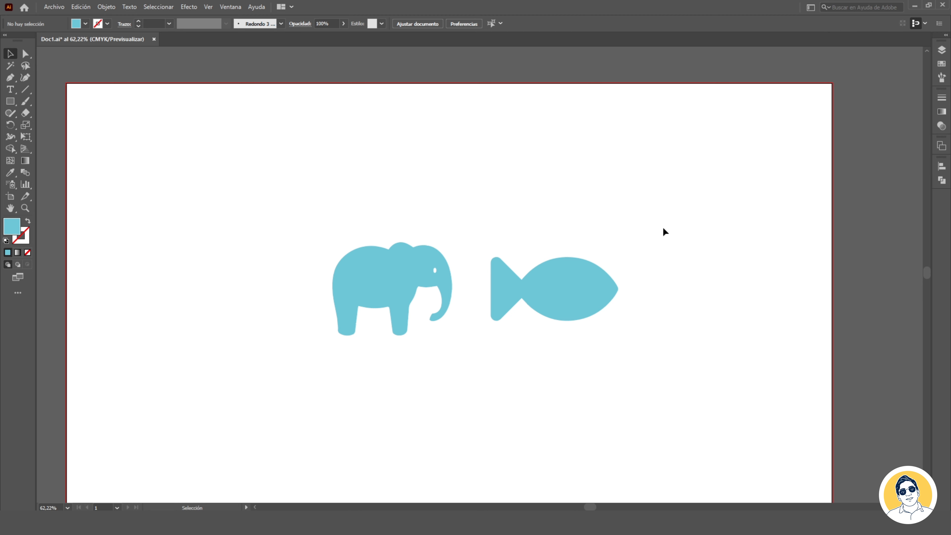
{"action": "left_click", "coordinate": [54, 6]}
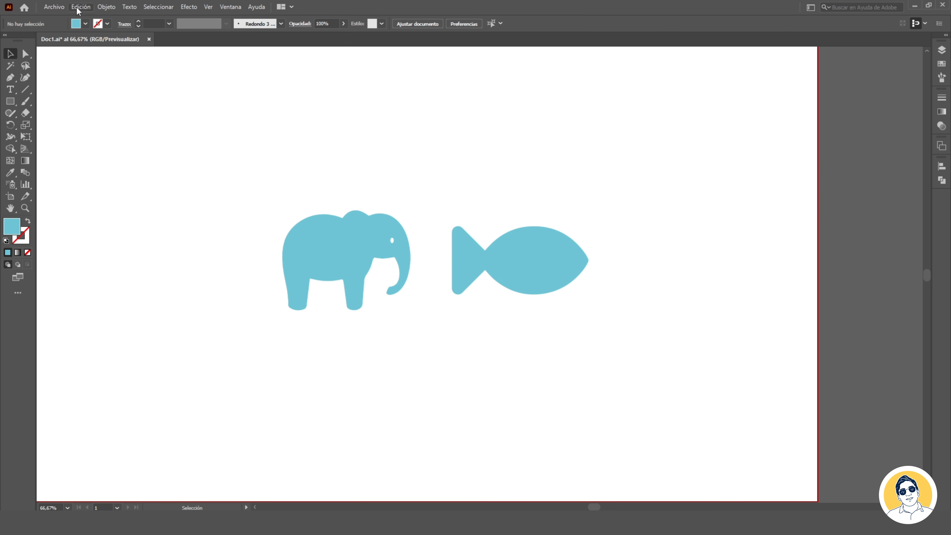
Cut the fish from the artboard, and undo the cut
{"action": "left_click", "coordinate": [484, 255]}
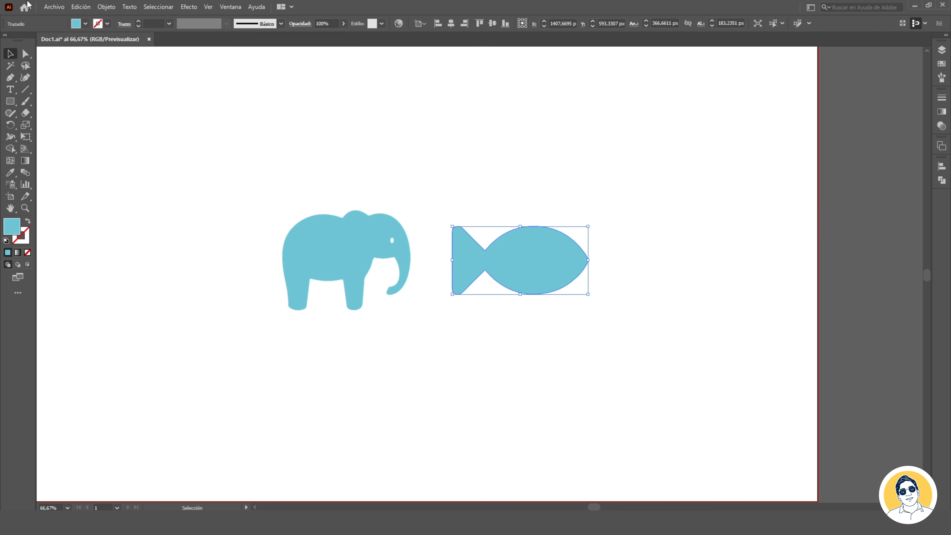
{"action": "left_click", "coordinate": [77, 9]}
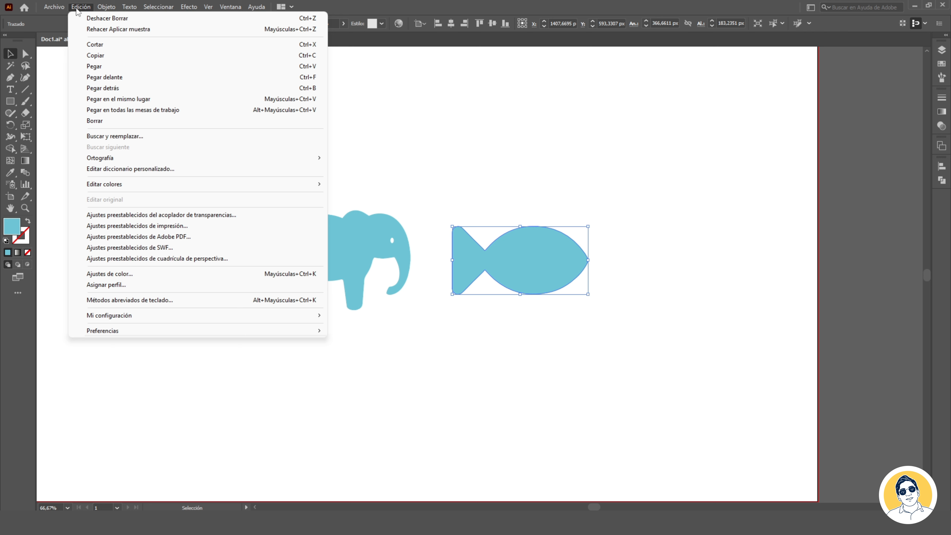
{"action": "left_click", "coordinate": [131, 44]}
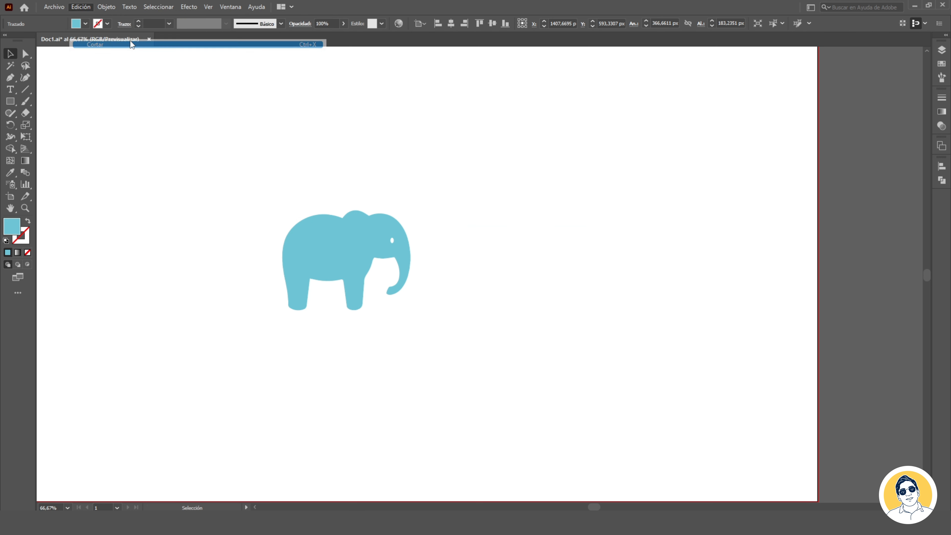
{"action": "key", "text": "ctrl+f"}
Copy the fish, paste a duplicate, and undo the paste
{"action": "left_click", "coordinate": [83, 7]}
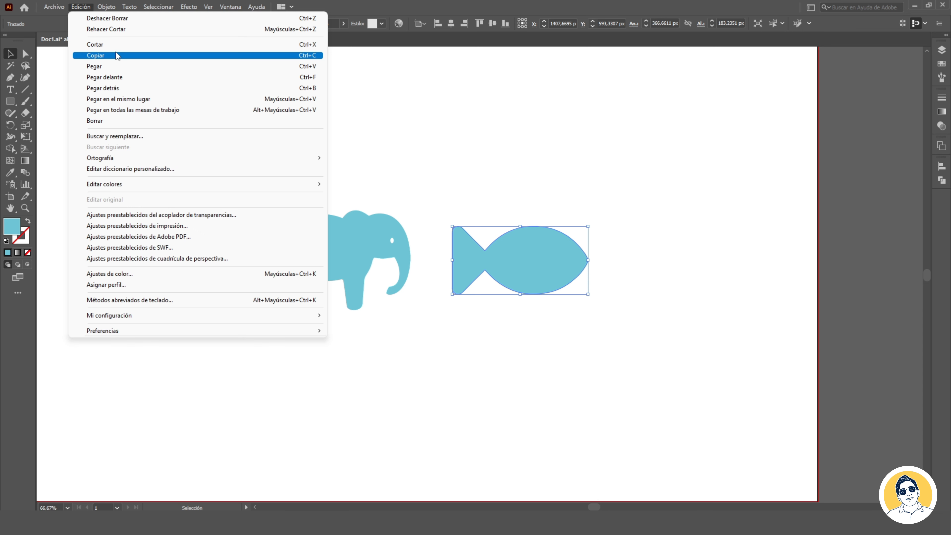
{"action": "left_click", "coordinate": [116, 54]}
{"action": "left_click", "coordinate": [77, 7]}
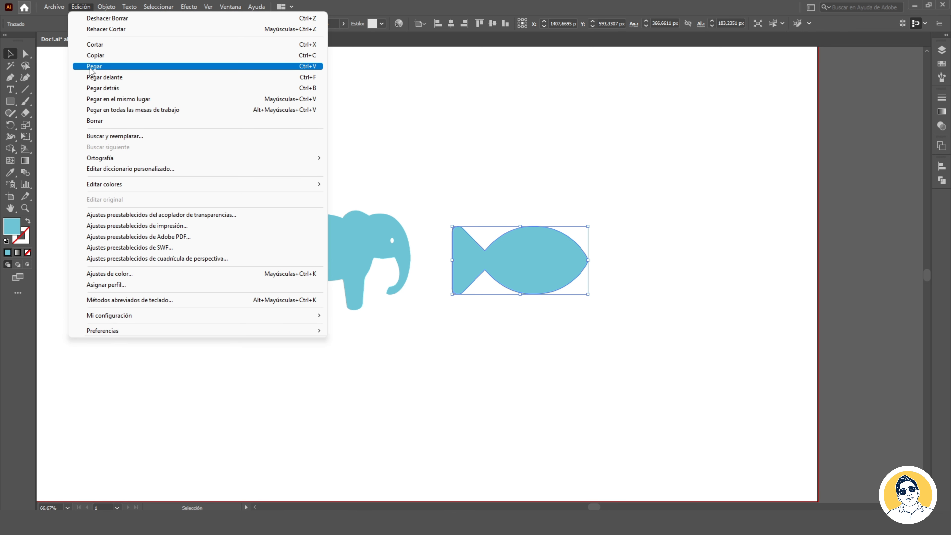
{"action": "left_click", "coordinate": [91, 67]}
{"action": "key", "text": "a"}
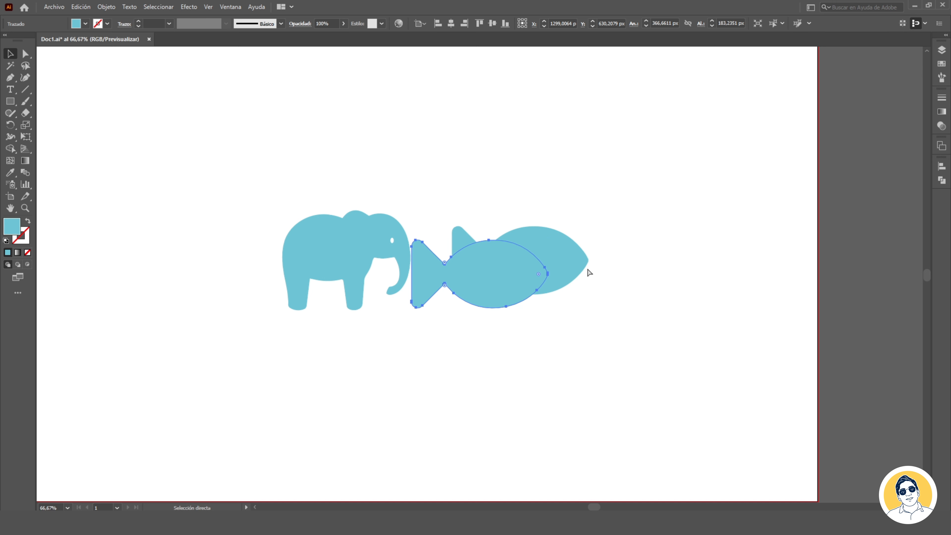
{"action": "key", "text": "ctrl+z"}
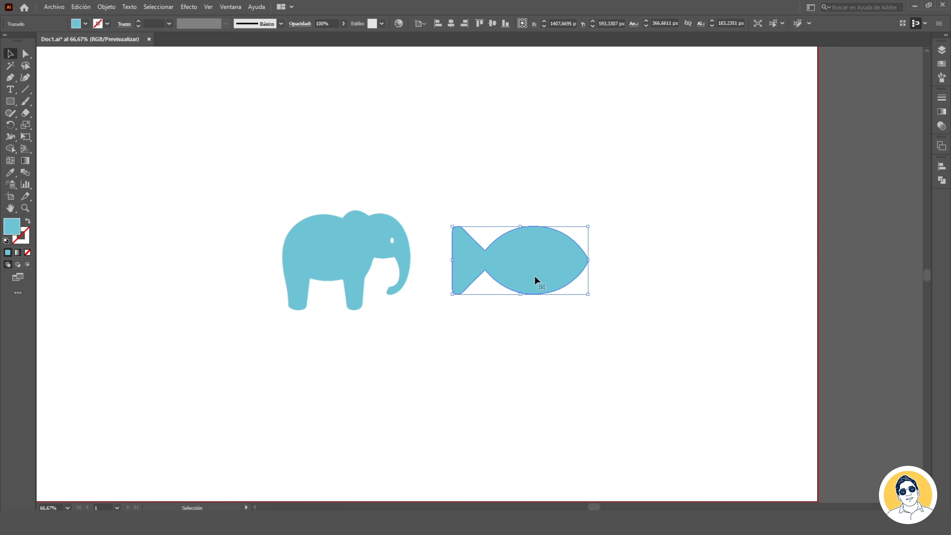
Fill the fish with orange, keeping it at its original position
{"action": "left_click", "coordinate": [85, 24]}
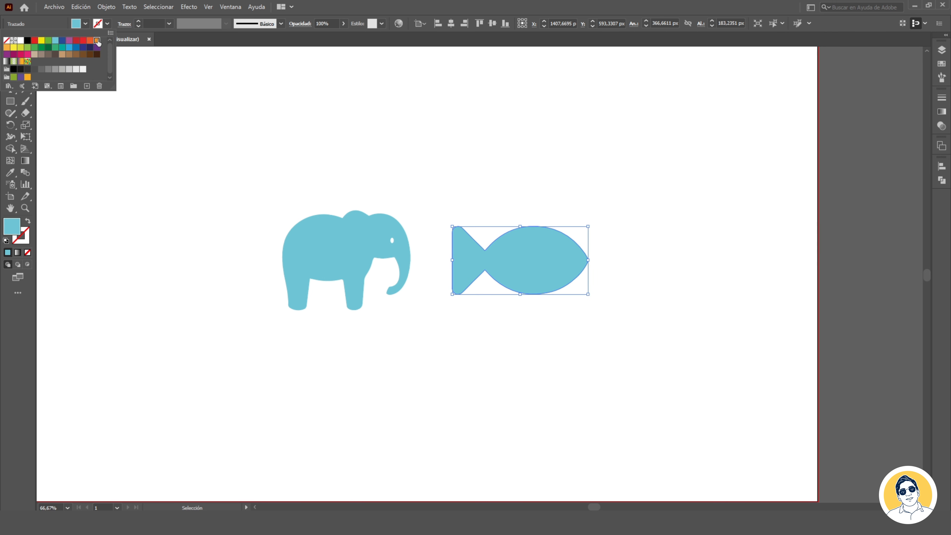
{"action": "left_click", "coordinate": [99, 43]}
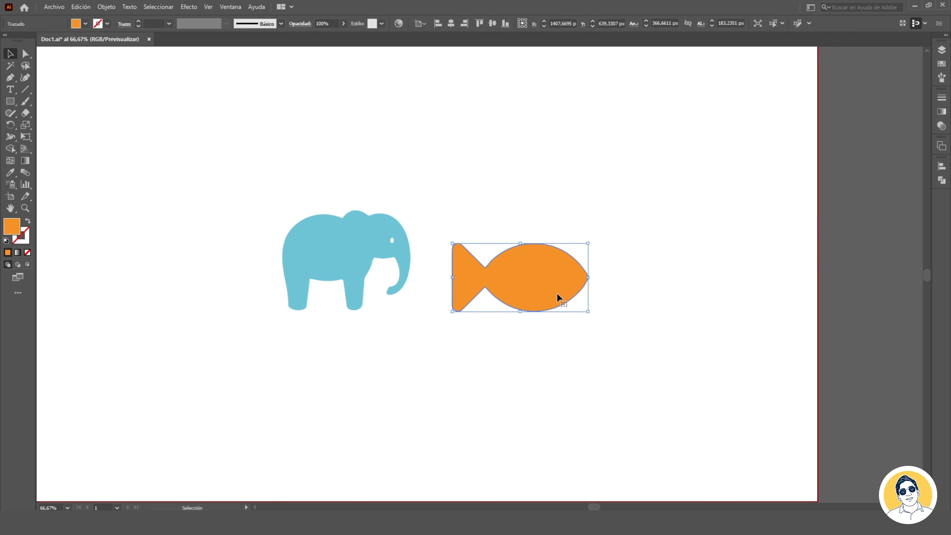
{"action": "key", "text": "a"}
{"action": "key", "text": "v"}
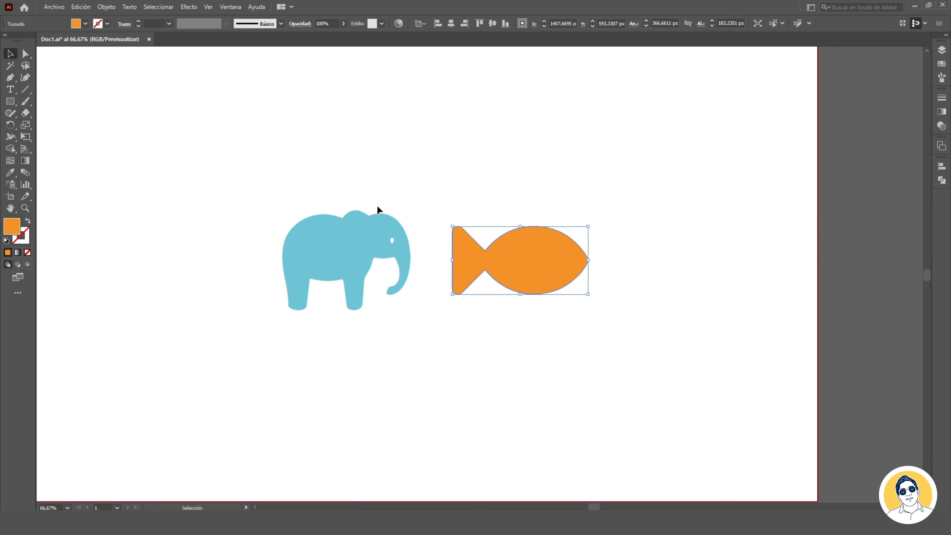
Paste the copied fish in front of the original, shift the copy down, and undo the move
{"action": "left_click", "coordinate": [79, 8]}
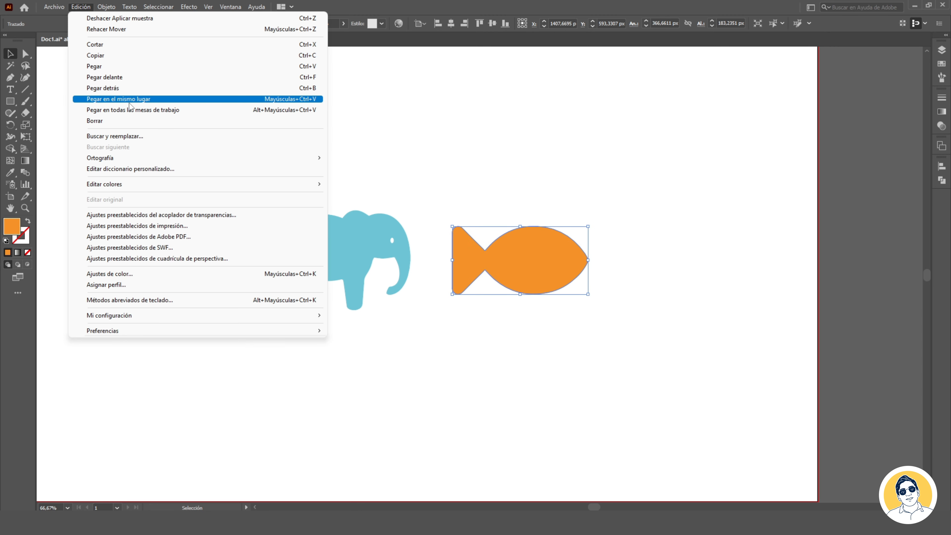
{"action": "left_click", "coordinate": [125, 80]}
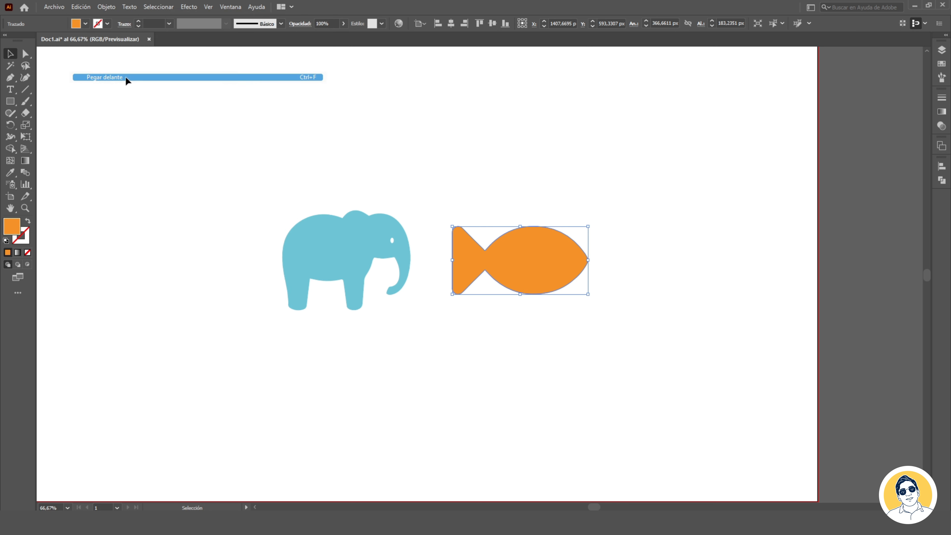
{"action": "left_click_drag", "start_coordinate": [557, 240], "coordinate": [575, 284]}
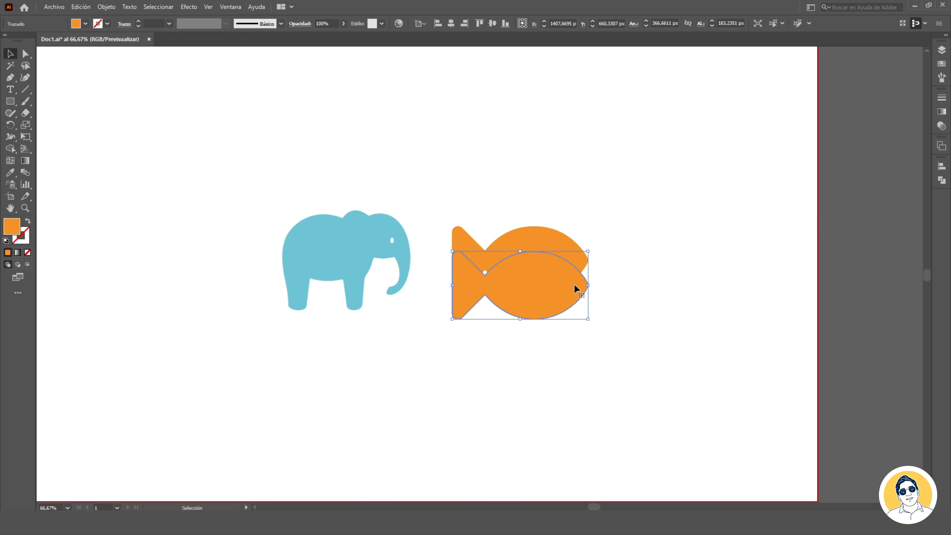
{"action": "key", "text": "ctrl+z"}
{"action": "key", "text": "a"}
Paste the fish in the same place, pull the copy down off the original, and undo the changes
{"action": "left_click", "coordinate": [80, 6]}
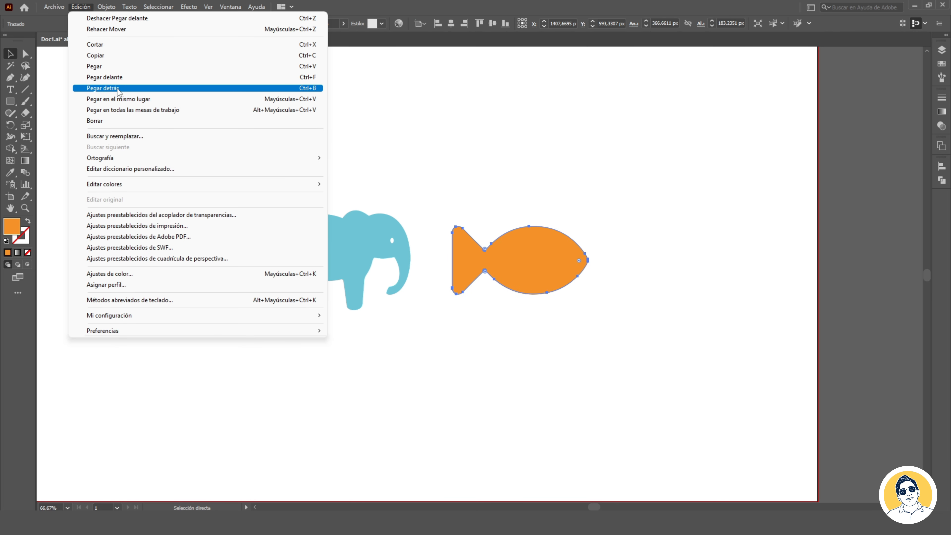
{"action": "left_click", "coordinate": [122, 98]}
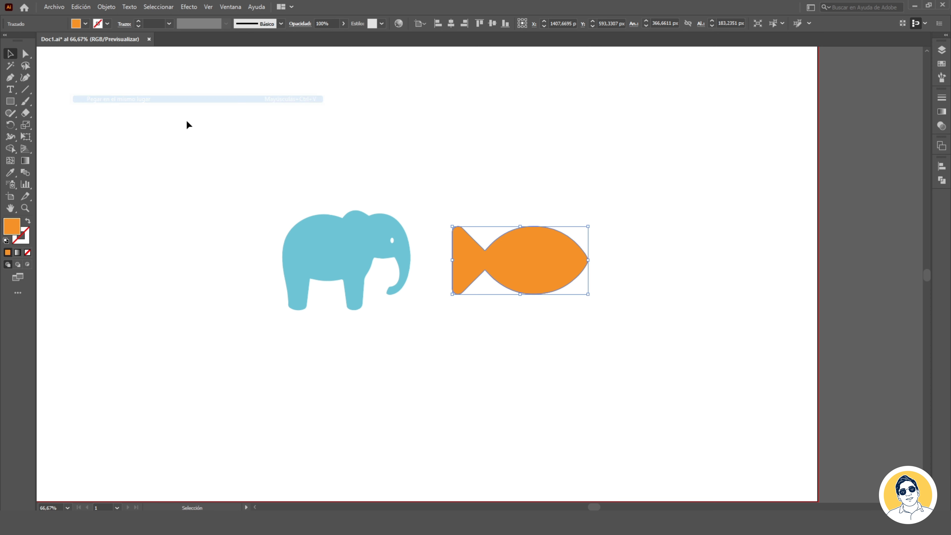
{"action": "left_click", "coordinate": [493, 180]}
{"action": "left_click_drag", "start_coordinate": [538, 254], "coordinate": [535, 283]}
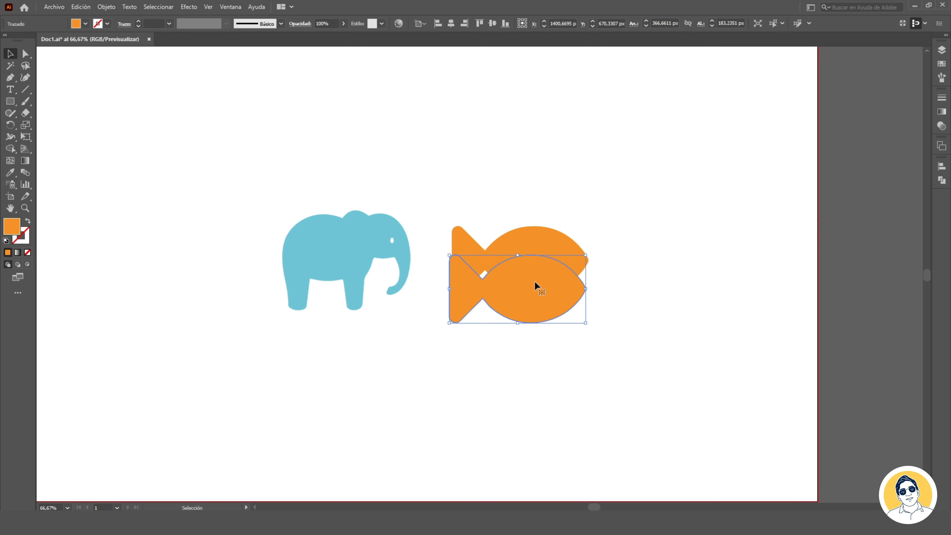
{"action": "key", "text": "ctrl+z"}
{"action": "key", "text": "ctrl+z"}
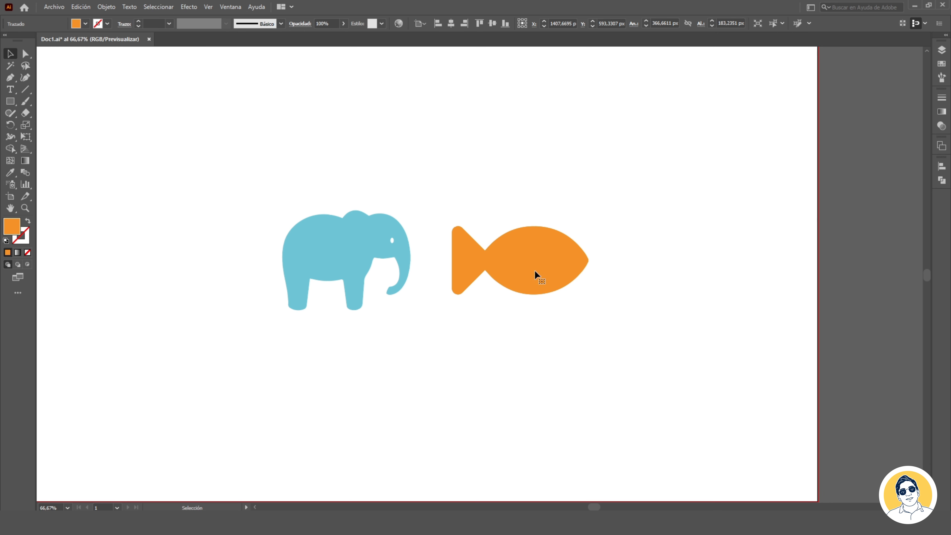
{"action": "left_click", "coordinate": [530, 254]}
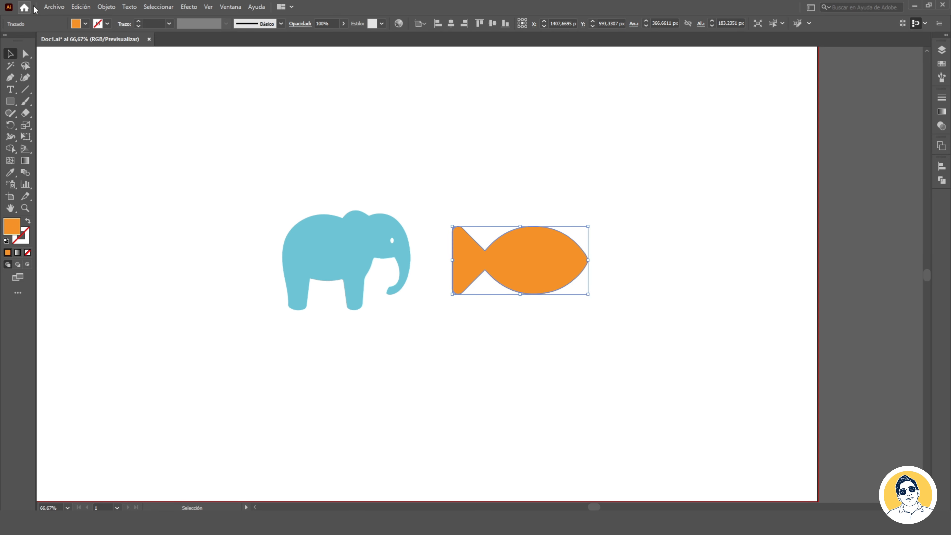
{"action": "left_click", "coordinate": [80, 7]}
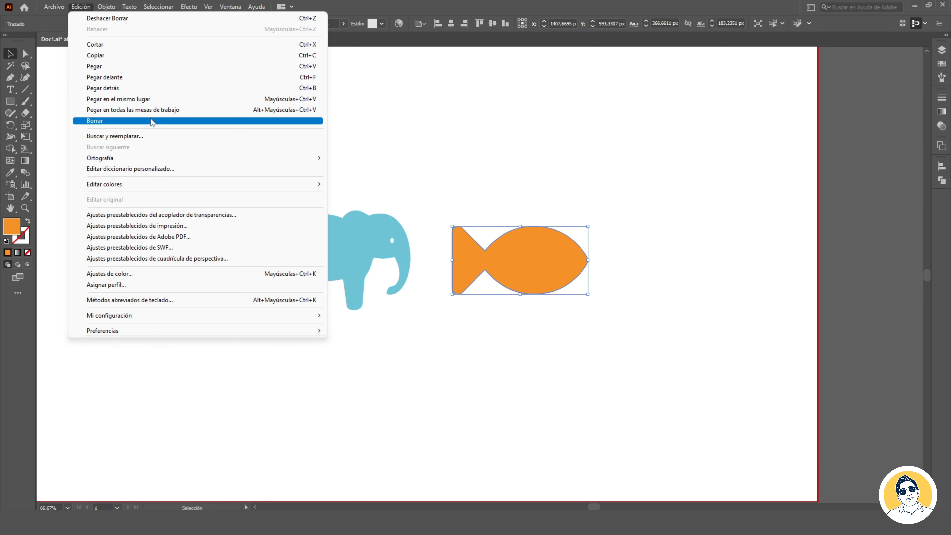
{"action": "left_click", "coordinate": [437, 179]}
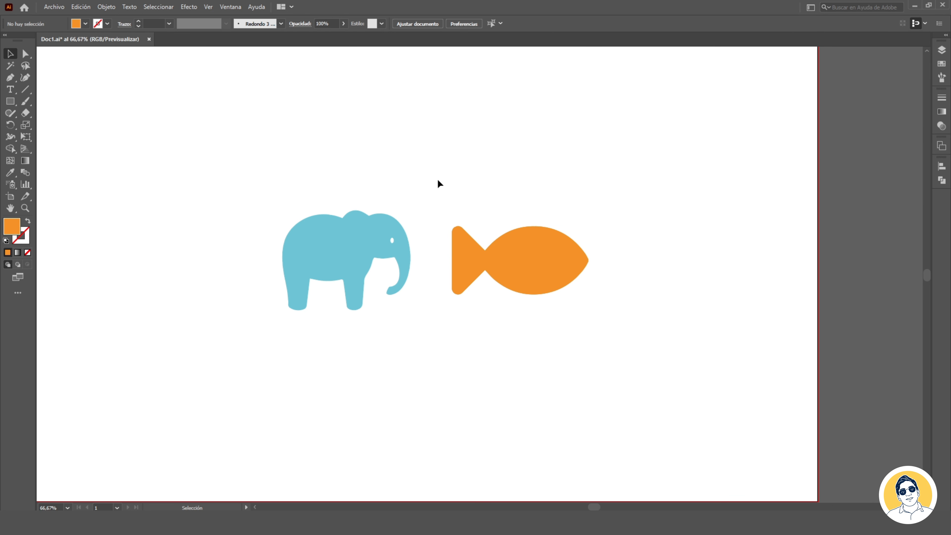
Duplicate the artboard with its artwork to form a two-by-two grid of four artboards
{"action": "key", "text": "ctrl+minus"}
{"action": "key", "text": "ctrl+minus"}
{"action": "key", "text": "ctrl+minus"}
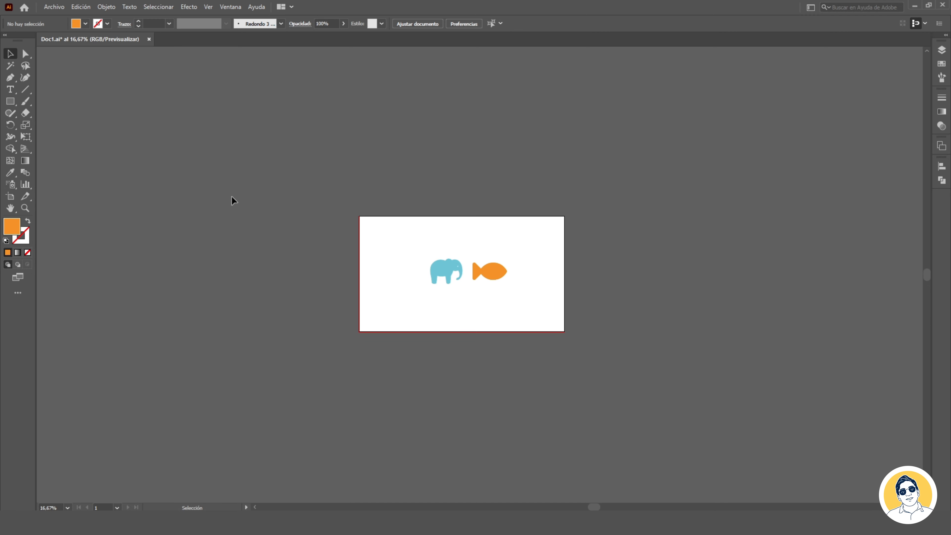
{"action": "left_click", "coordinate": [10, 196]}
{"action": "left_click_drag", "start_coordinate": [431, 228], "coordinate": [641, 227]}
{"action": "left_click_drag", "start_coordinate": [510, 172], "coordinate": [599, 250]}
{"action": "left_click_drag", "start_coordinate": [598, 250], "coordinate": [599, 370]}
Fill the fish on the original artboard with blue, and undo the fill
{"action": "key", "text": "v"}
{"action": "left_click", "coordinate": [491, 271]}
{"action": "left_click", "coordinate": [85, 23]}
{"action": "left_click", "coordinate": [78, 49]}
{"action": "left_click", "coordinate": [537, 253]}
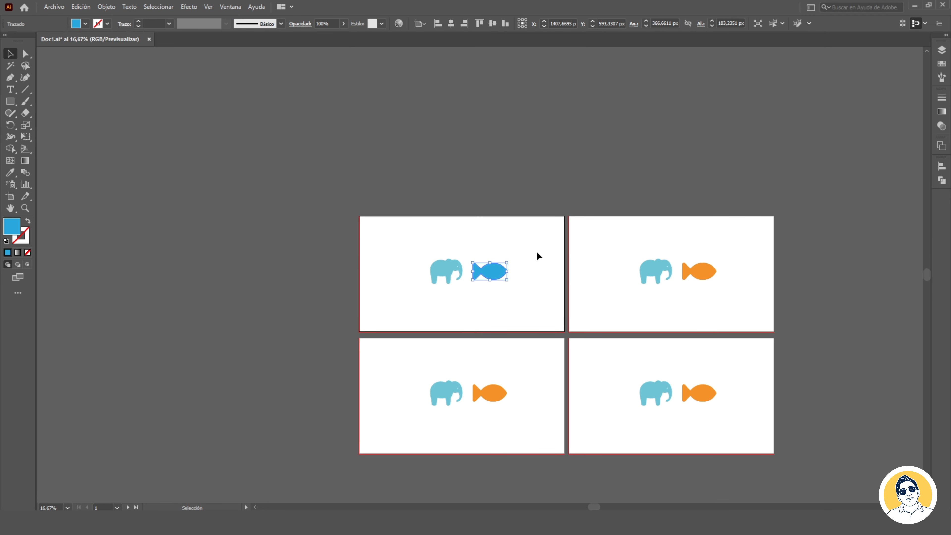
{"action": "key", "text": "ctrl+z"}
Fill the selected fish with pink and move it to about X 485 px, Y 225 px on the original artboard
{"action": "left_click", "coordinate": [85, 23]}
{"action": "left_click", "coordinate": [100, 40]}
{"action": "left_click", "coordinate": [414, 5]}
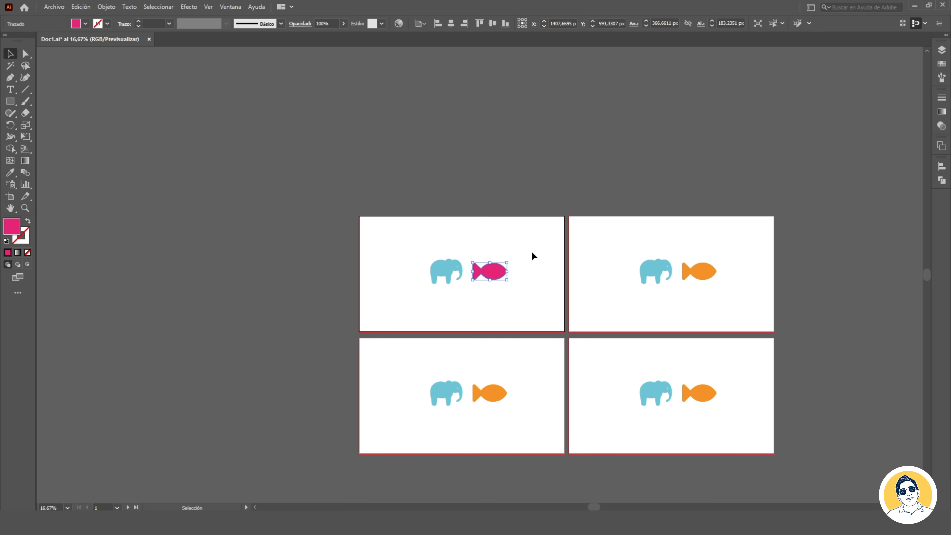
{"action": "left_click_drag", "start_coordinate": [503, 268], "coordinate": [417, 234]}
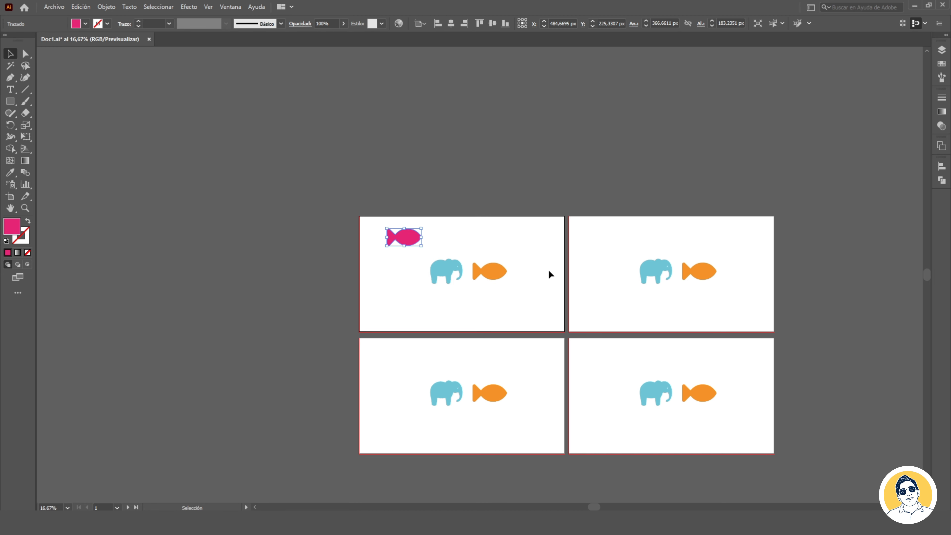
Paste the copied fish onto all artboards, and undo back to the single artboard with the orange fish
{"action": "left_click", "coordinate": [81, 7]}
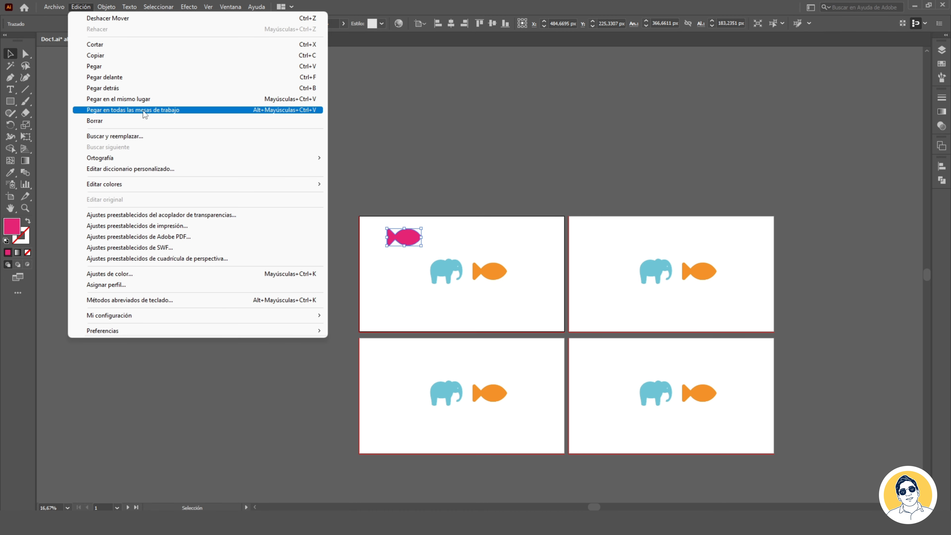
{"action": "left_click", "coordinate": [143, 111]}
{"action": "key", "text": "ctrl+z"}
{"action": "key", "text": "ctrl+z"}
{"action": "key", "text": "ctrl+z"}
{"action": "key", "text": "ctrl+z"}
{"action": "key", "text": "ctrl+z"}
{"action": "key", "text": "ctrl+plus"}
{"action": "key", "text": "ctrl+plus"}
{"action": "key", "text": "ctrl+plus"}
Convert the selected orange fish's colors to grayscale
{"action": "left_click", "coordinate": [156, 4]}
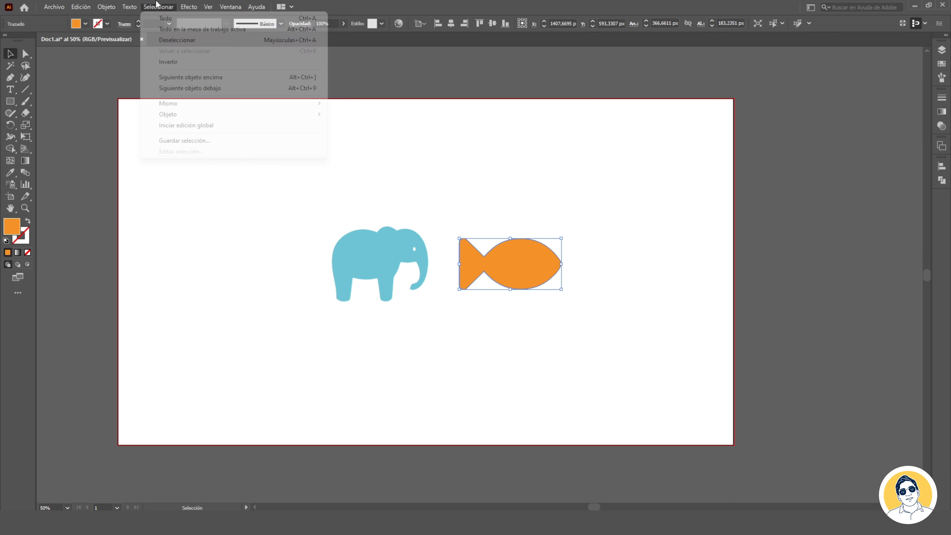
{"action": "left_click", "coordinate": [81, 7]}
{"action": "left_click", "coordinate": [81, 7]}
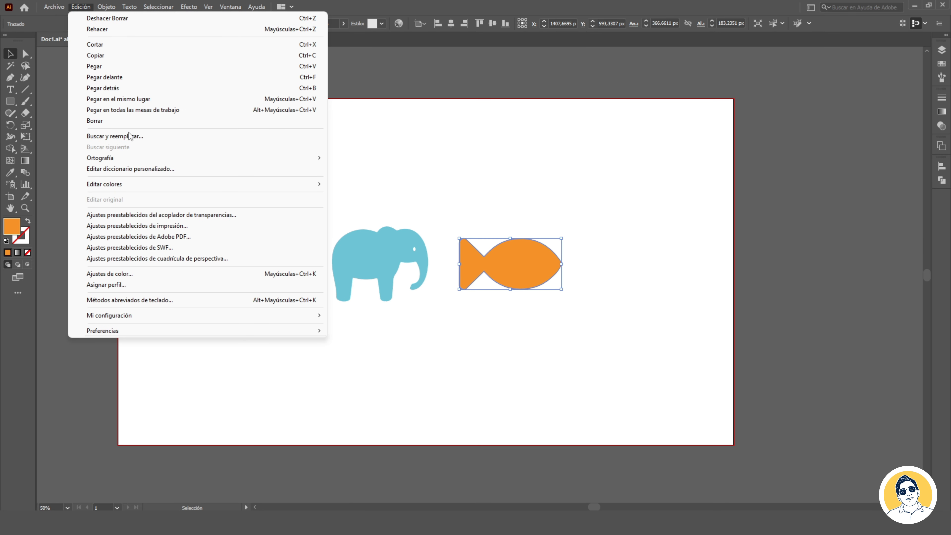
{"action": "mouse_move", "coordinate": [144, 184]}
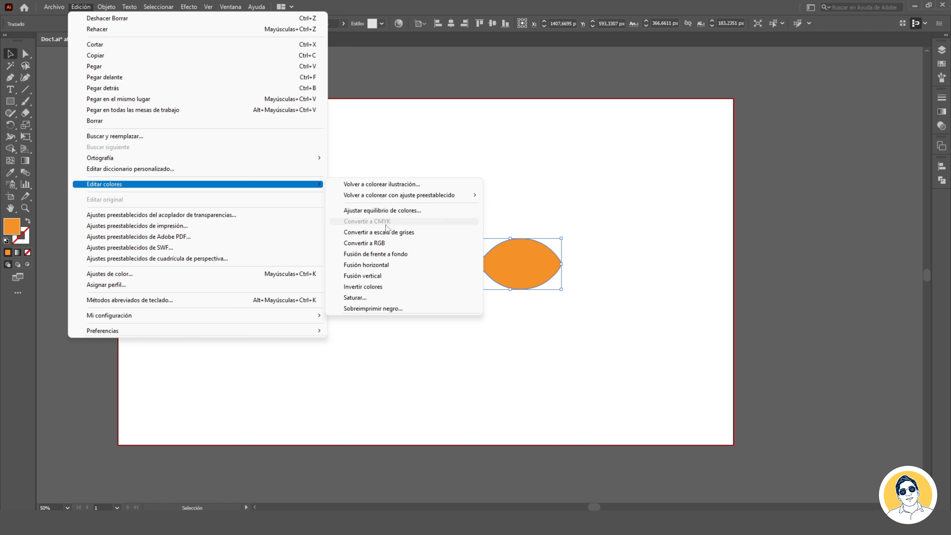
{"action": "left_click", "coordinate": [387, 232]}
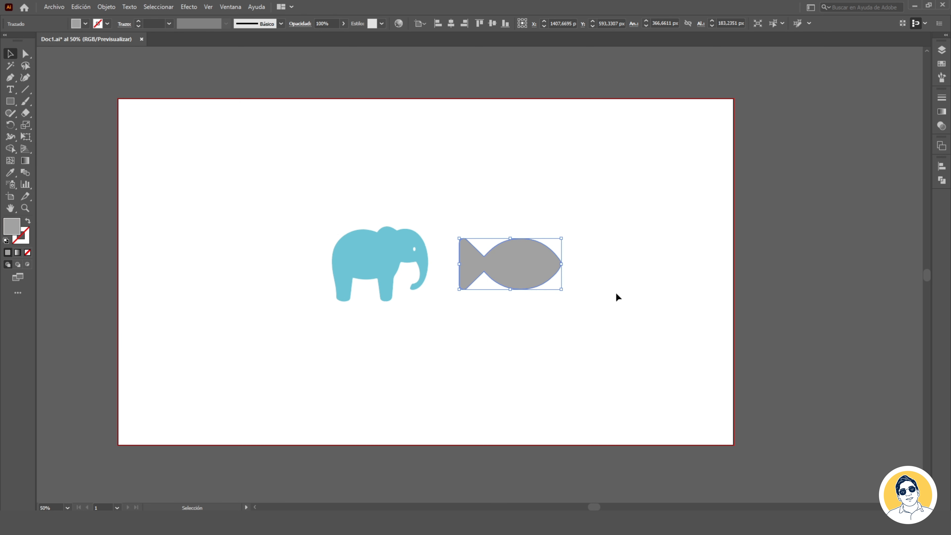
Open the soccer_girl.ai illustration from the ILLUSTRATOR EN 1 HORA folder
{"action": "left_click", "coordinate": [54, 7]}
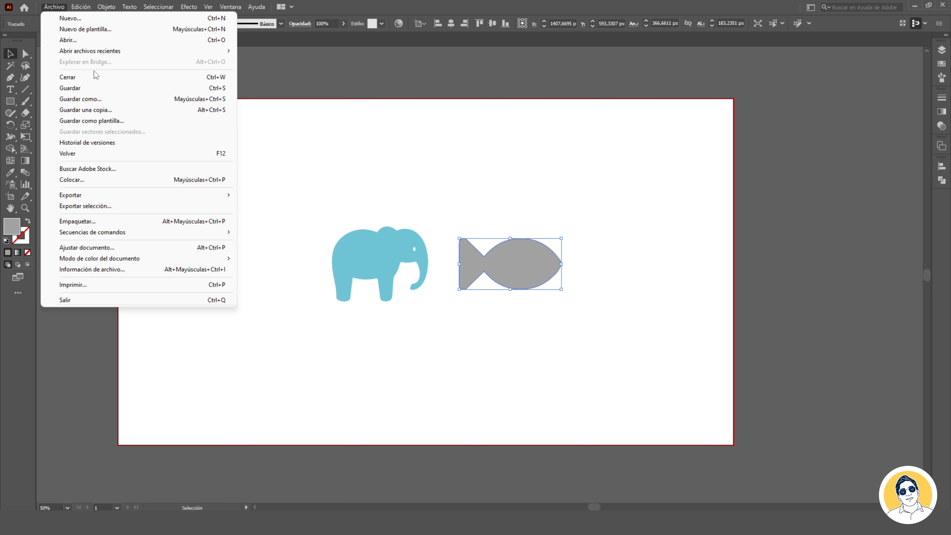
{"action": "left_click", "coordinate": [74, 39]}
{"action": "scroll", "coordinate": [194, 244], "scroll_direction": "down", "scroll_amount": 3}
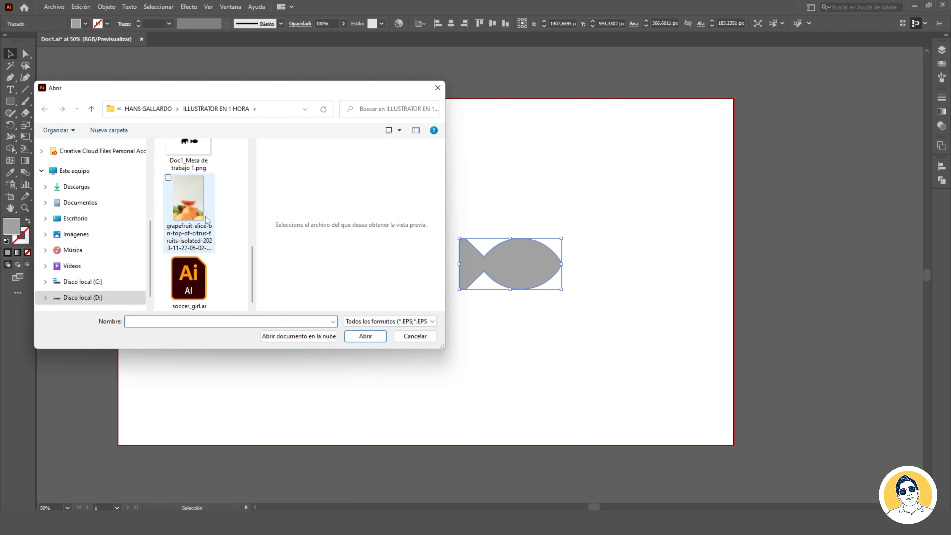
{"action": "left_click", "coordinate": [200, 284]}
{"action": "left_click", "coordinate": [379, 334]}
Select the entire soccer illustration, convert its colors to grayscale, and deselect it
{"action": "left_click_drag", "start_coordinate": [93, 109], "coordinate": [494, 376]}
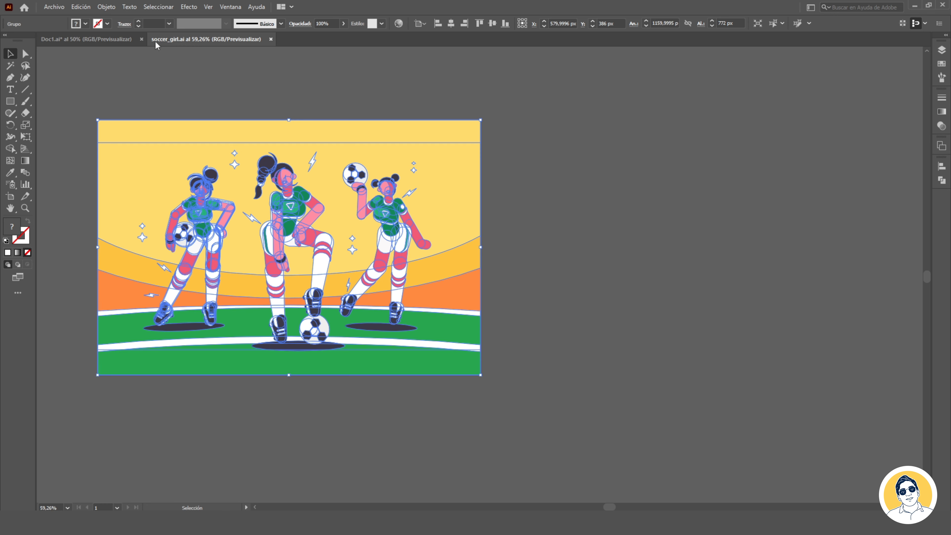
{"action": "left_click", "coordinate": [85, 9]}
{"action": "mouse_move", "coordinate": [262, 184]}
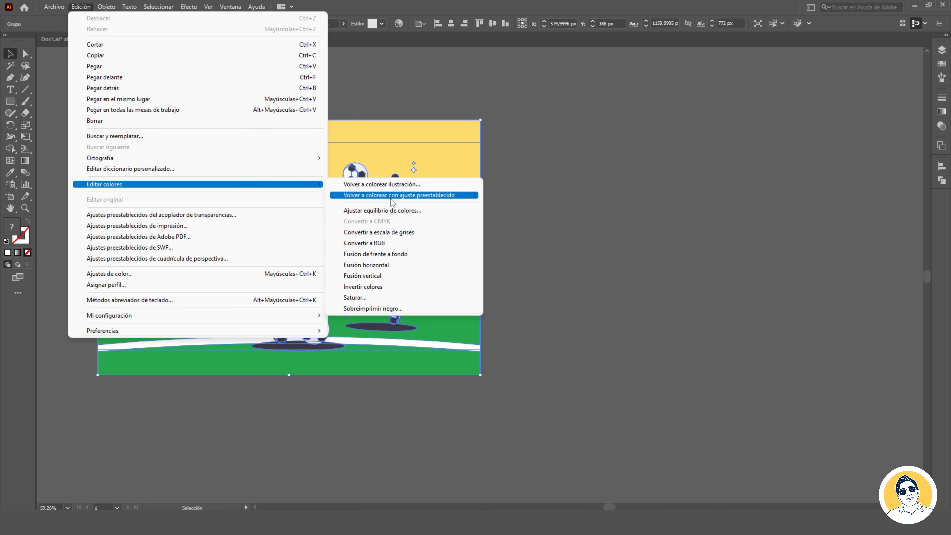
{"action": "left_click", "coordinate": [420, 229]}
{"action": "left_click", "coordinate": [548, 190]}
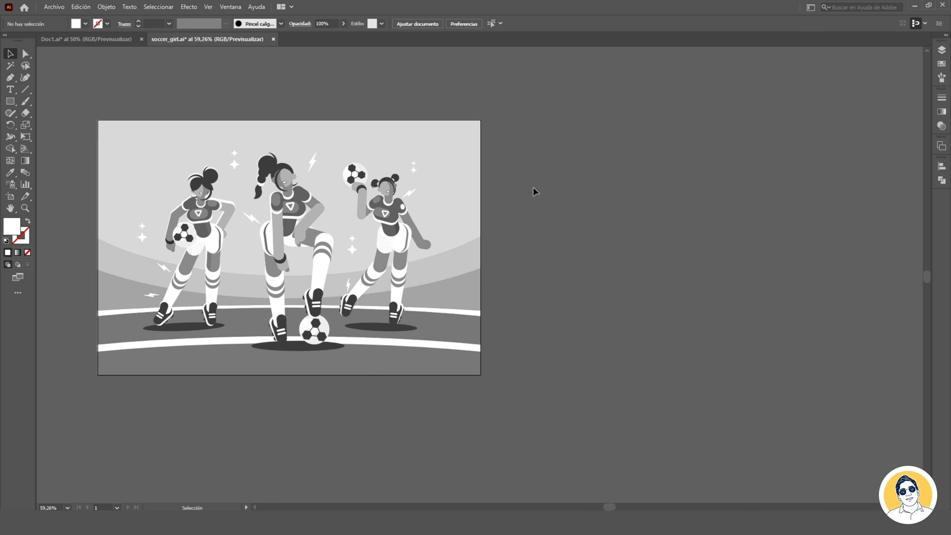
Return to the Doc1.ai document and deselect the fish
{"action": "left_click", "coordinate": [106, 39]}
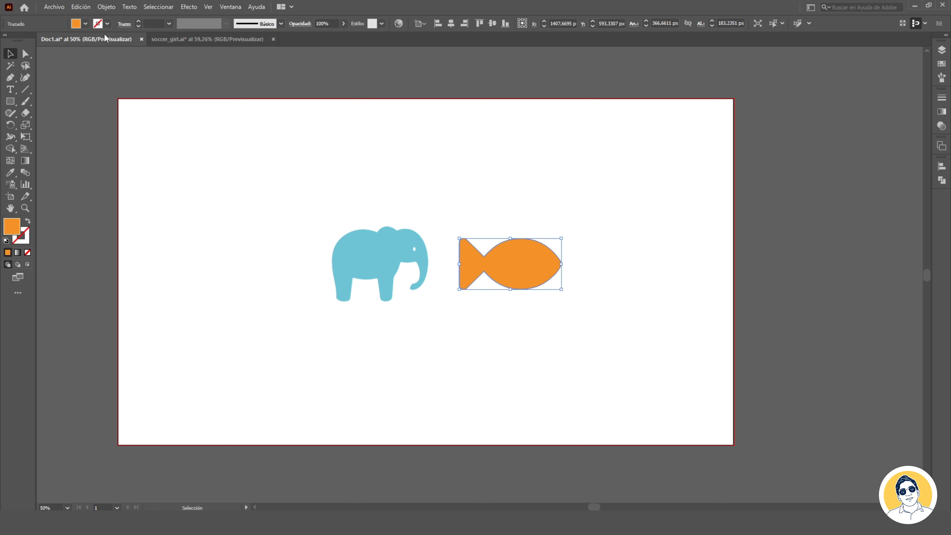
{"action": "key", "text": "alt+e"}
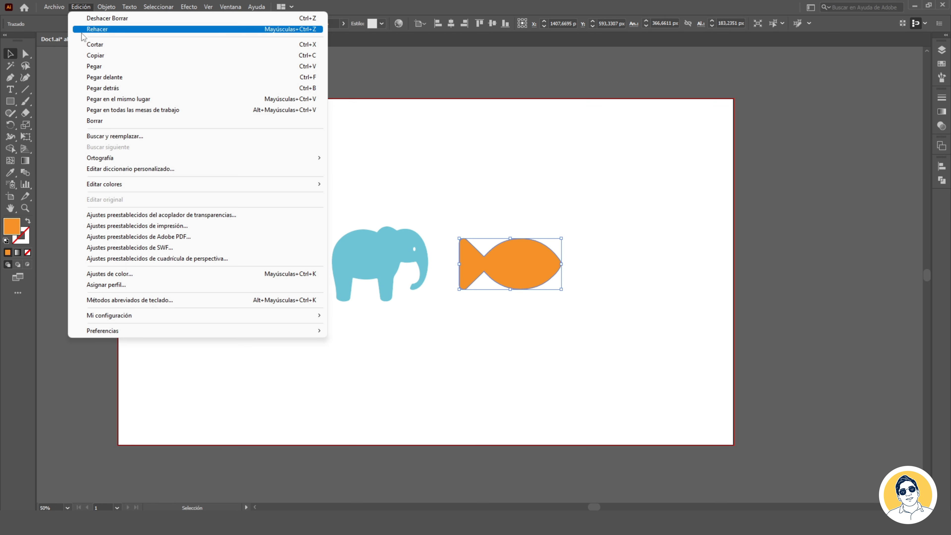
{"action": "left_click", "coordinate": [539, 177]}
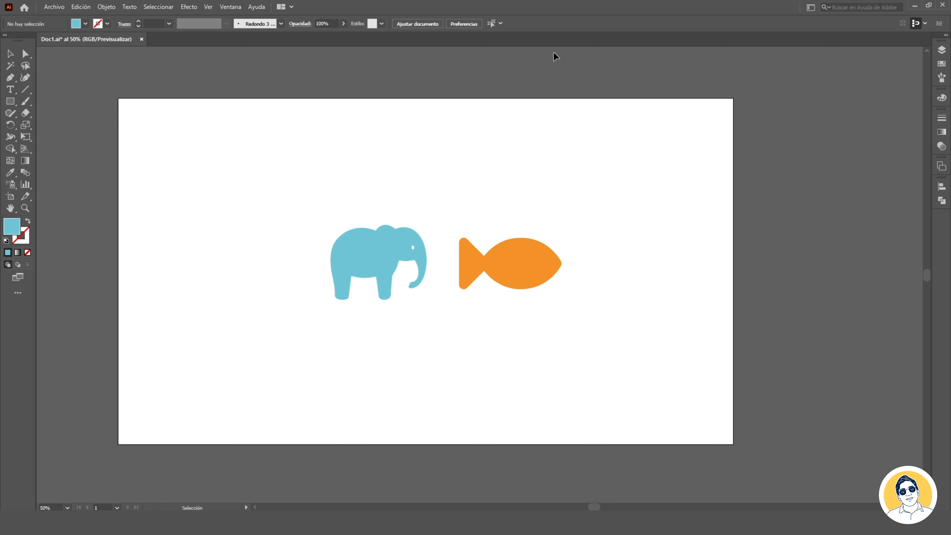
Apply a Gaussian blur with a radius of about 23.4 pixels to the elephant, and deselect it
{"action": "left_click", "coordinate": [356, 239]}
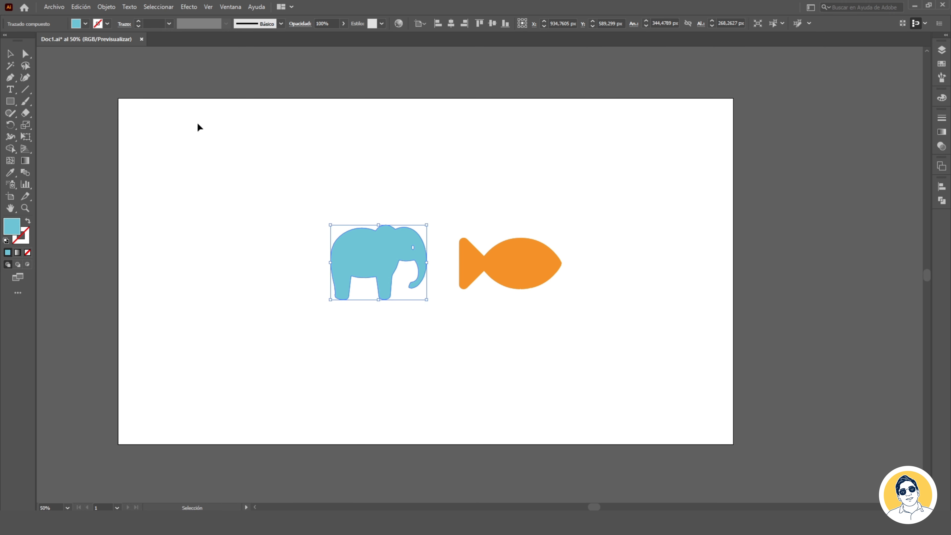
{"action": "left_click", "coordinate": [189, 6]}
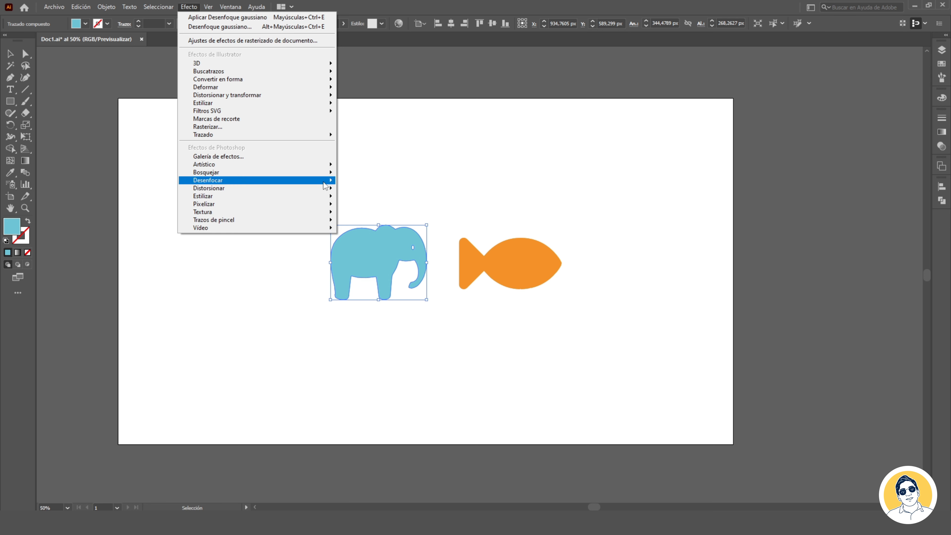
{"action": "left_click", "coordinate": [350, 182]}
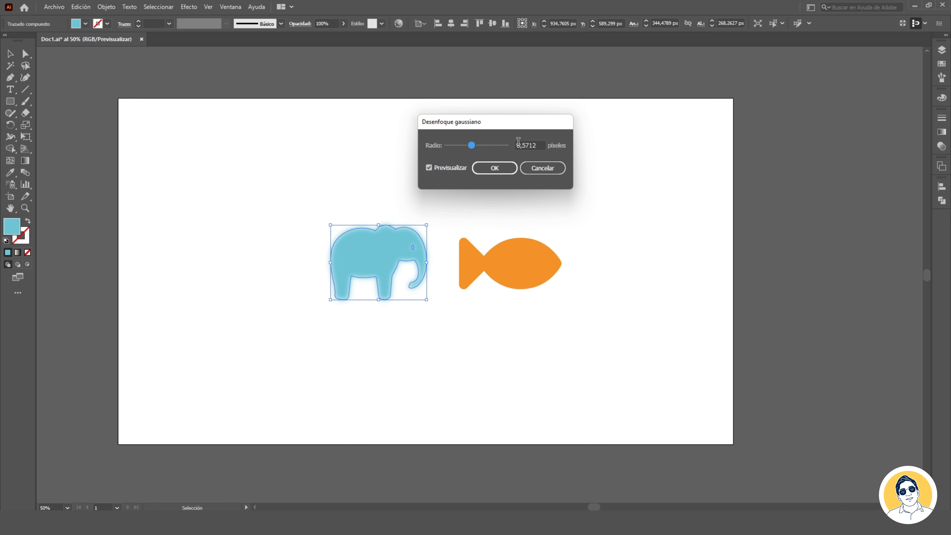
{"action": "mouse_move", "coordinate": [469, 149]}
{"action": "left_mouse_down"}
{"action": "mouse_move", "coordinate": [461, 148]}
{"action": "mouse_move", "coordinate": [481, 149]}
{"action": "left_mouse_up"}
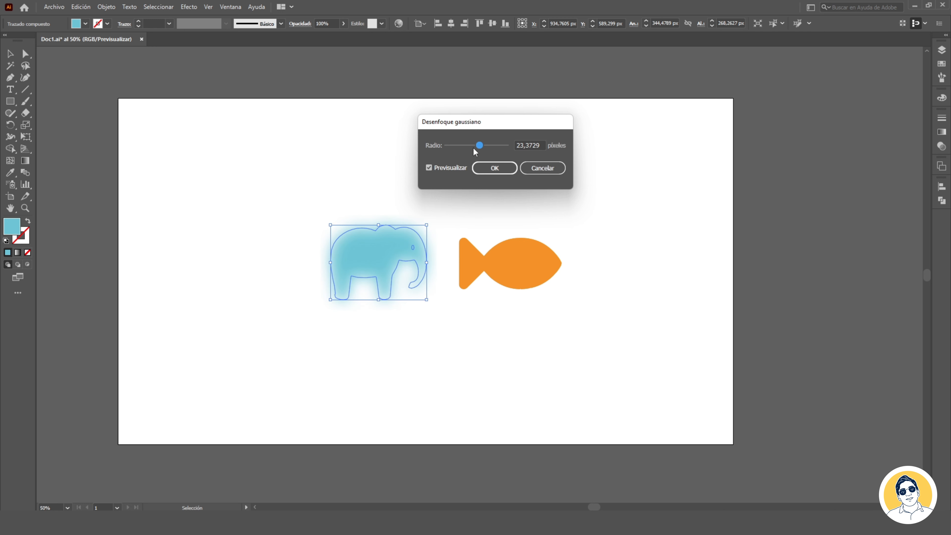
{"action": "left_click", "coordinate": [494, 168]}
{"action": "left_click", "coordinate": [478, 454]}
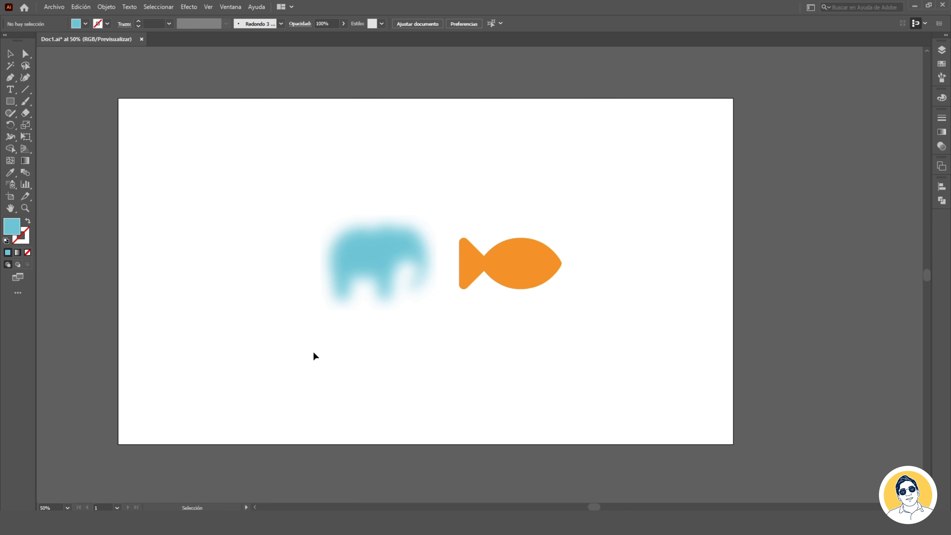
Apply the Pointillize (Puntillista) effect to the fish with a cell size of 162, and deselect it
{"action": "left_click", "coordinate": [520, 267]}
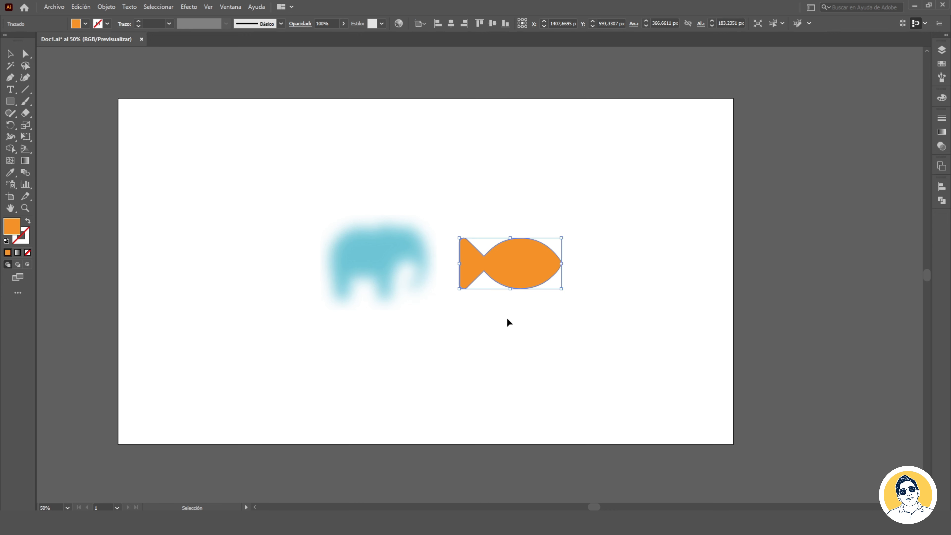
{"action": "left_click", "coordinate": [189, 6]}
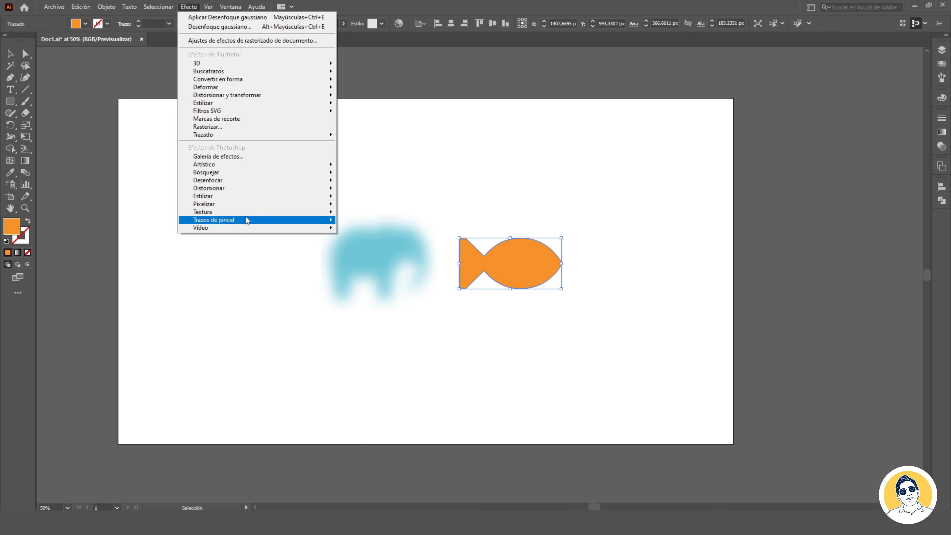
{"action": "mouse_move", "coordinate": [253, 203]}
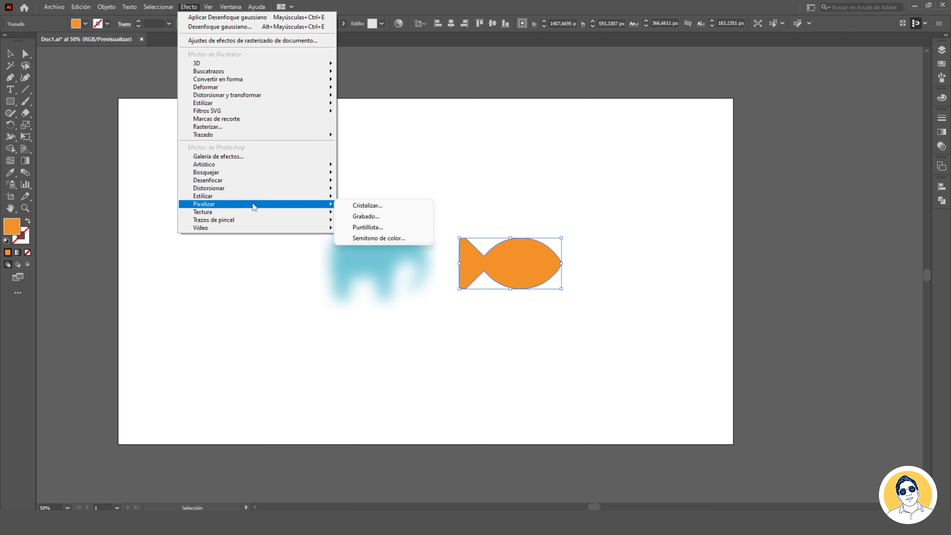
{"action": "left_click", "coordinate": [382, 228]}
{"action": "left_click_drag", "start_coordinate": [642, 309], "coordinate": [676, 309]}
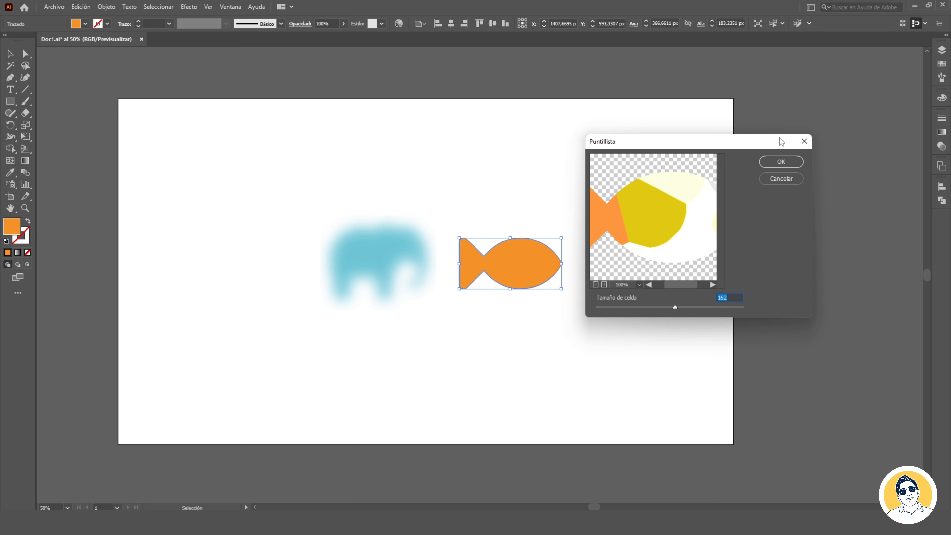
{"action": "left_click", "coordinate": [785, 165]}
{"action": "left_click", "coordinate": [604, 171]}
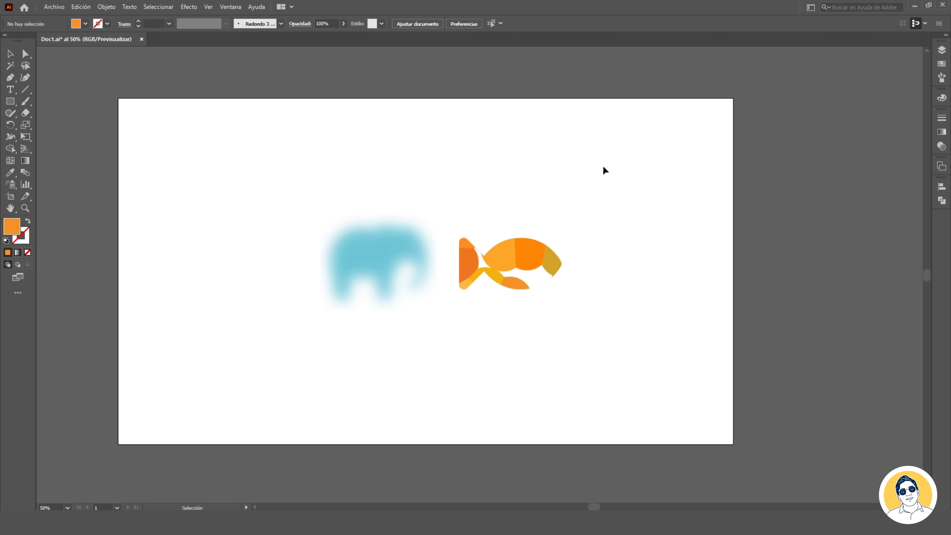
Undo the Pointillize effect on the fish and the Gaussian blur on the elephant
{"action": "key", "text": "ctrl+z"}
{"action": "key", "text": "ctrl+z"}
{"action": "key", "text": "ctrl+z"}
{"action": "key", "text": "ctrl+z"}
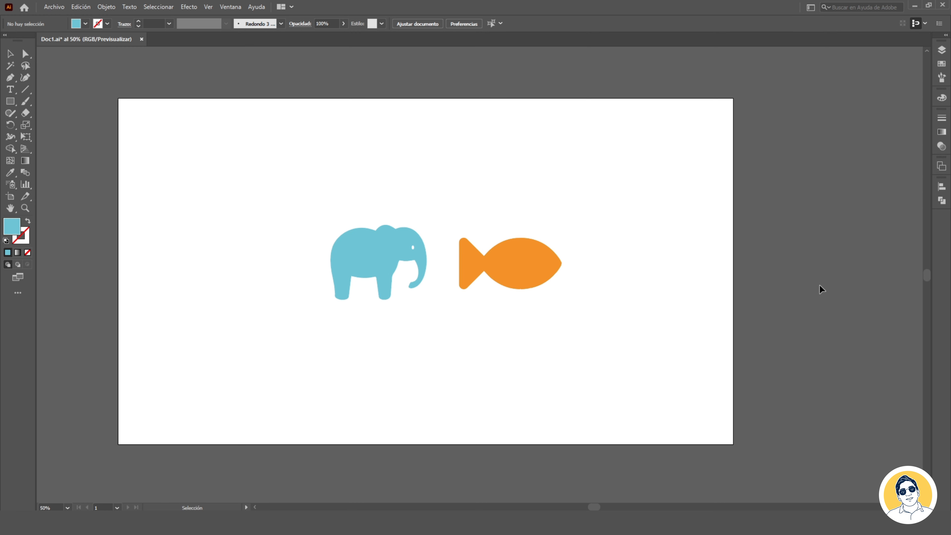
Show the document grid behind the elephant and fish
{"action": "left_click", "coordinate": [209, 7]}
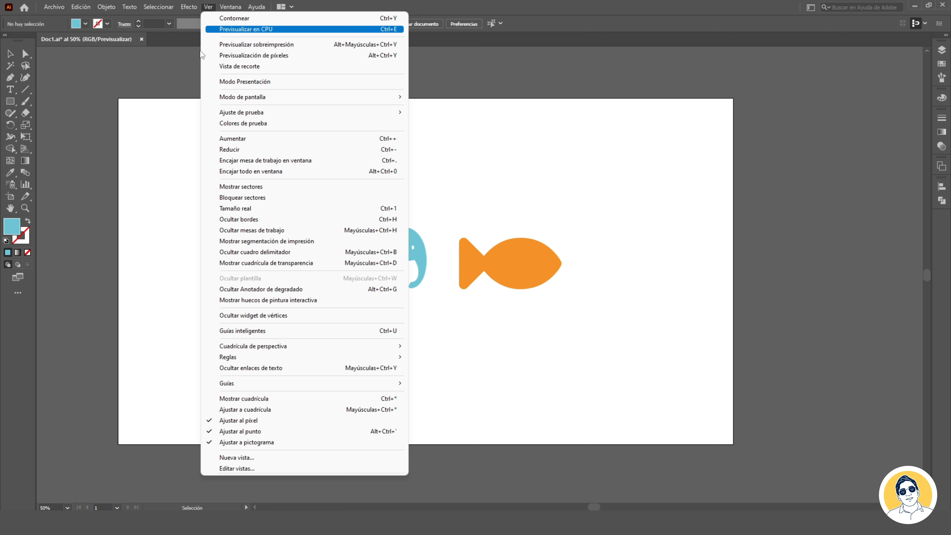
{"action": "mouse_move", "coordinate": [252, 359]}
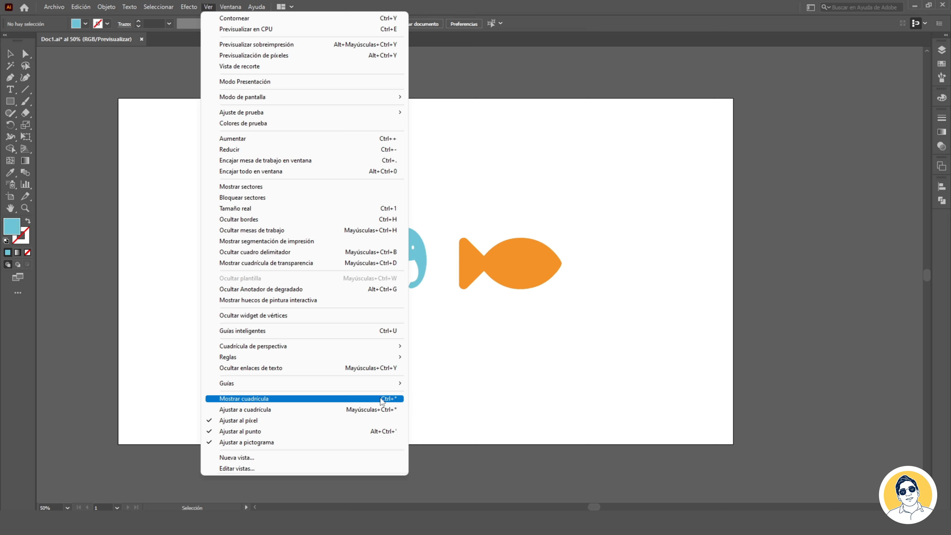
{"action": "left_click", "coordinate": [396, 399]}
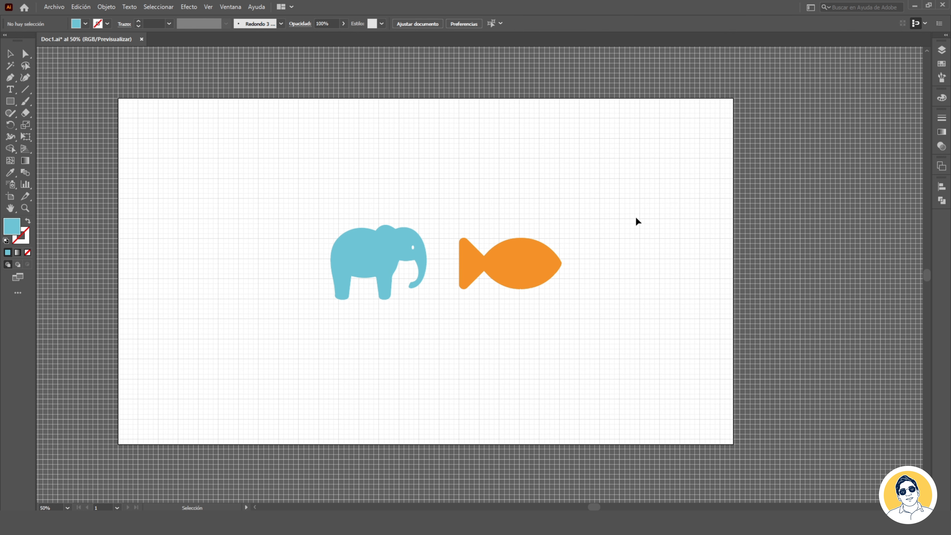
At actual size, move the elephant to about X 963 px, Y 583 px and enlarge it to meet the grid lines
{"action": "key", "text": "ctrl+1"}
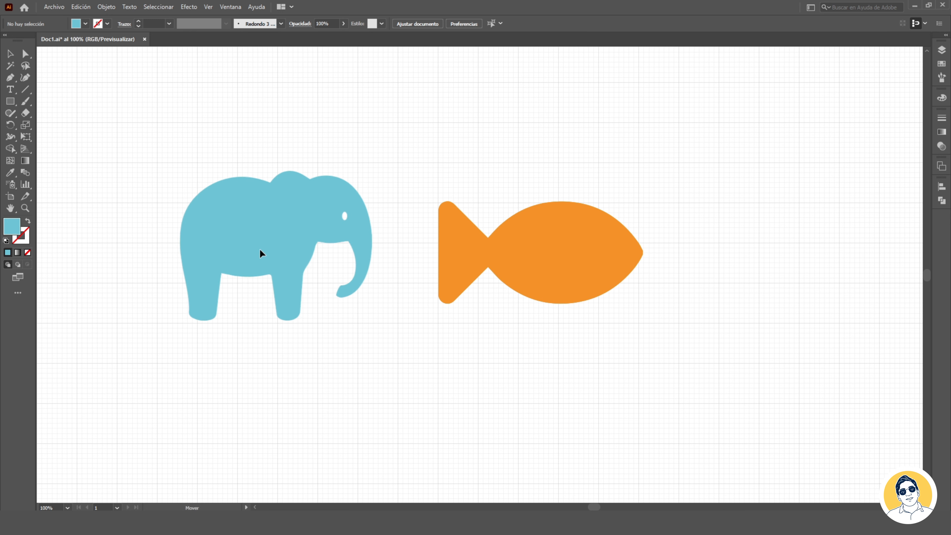
{"action": "left_click_drag", "start_coordinate": [260, 253], "coordinate": [275, 252]}
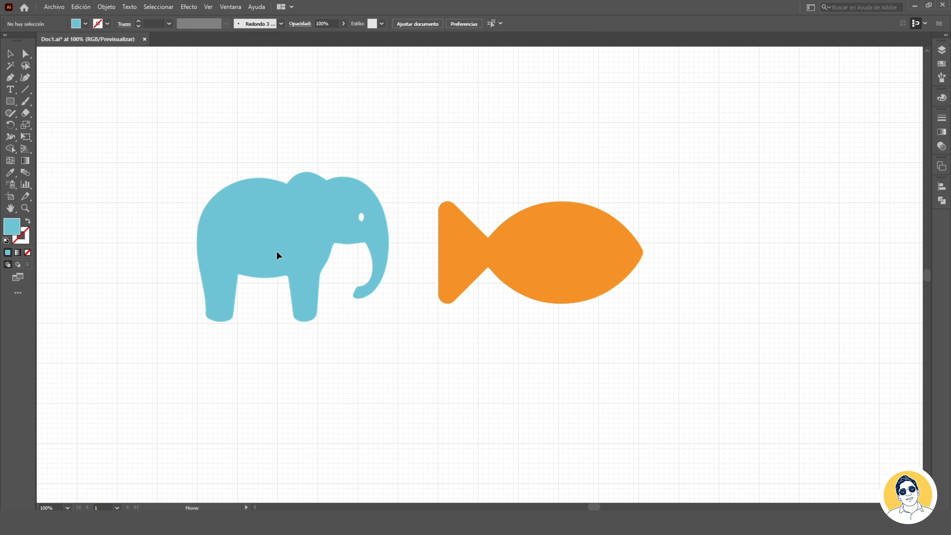
{"action": "left_click", "coordinate": [263, 235]}
{"action": "left_click_drag", "start_coordinate": [389, 173], "coordinate": [401, 163]}
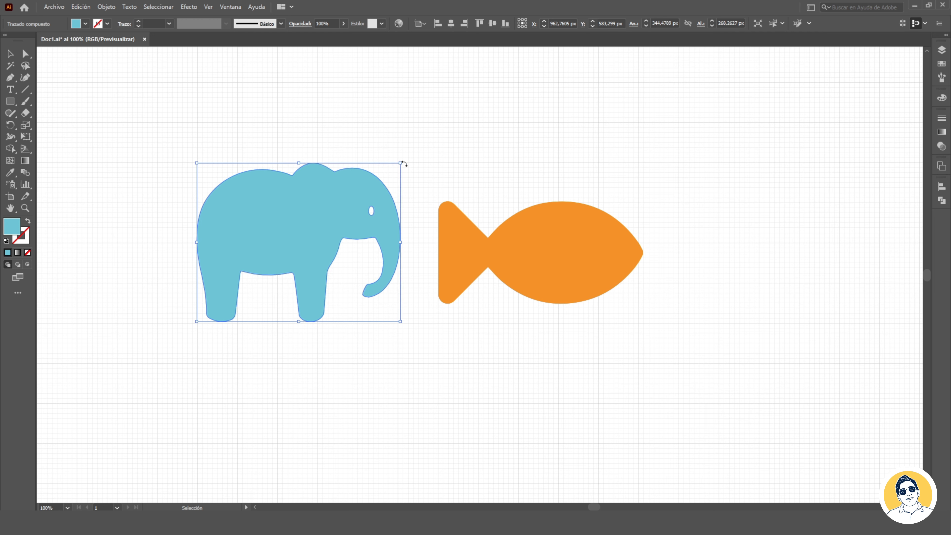
{"action": "left_click", "coordinate": [430, 160]}
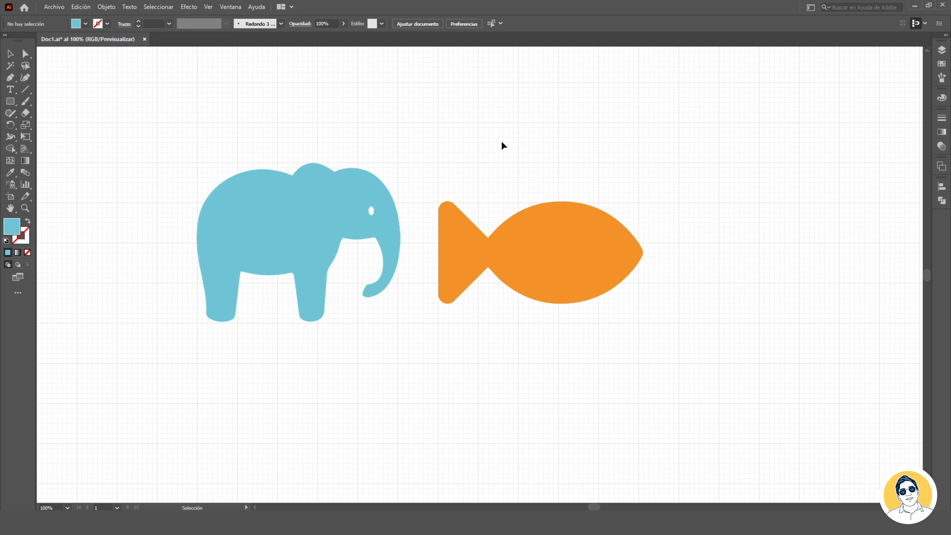
Turn on Snap to Grid and draw a three-point zigzag below the elephant with the Pen tool, using a light-blue stroke and no fill
{"action": "left_click", "coordinate": [208, 6]}
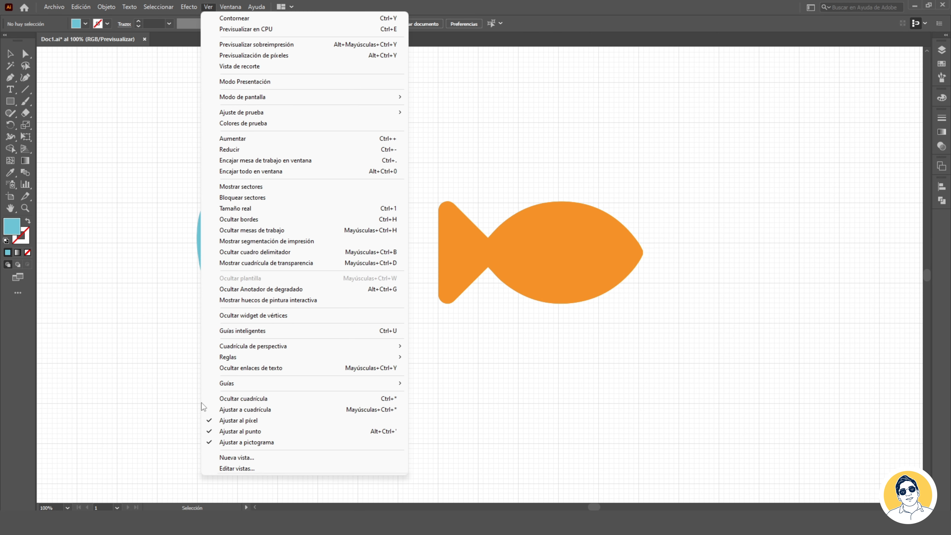
{"action": "left_click", "coordinate": [388, 409]}
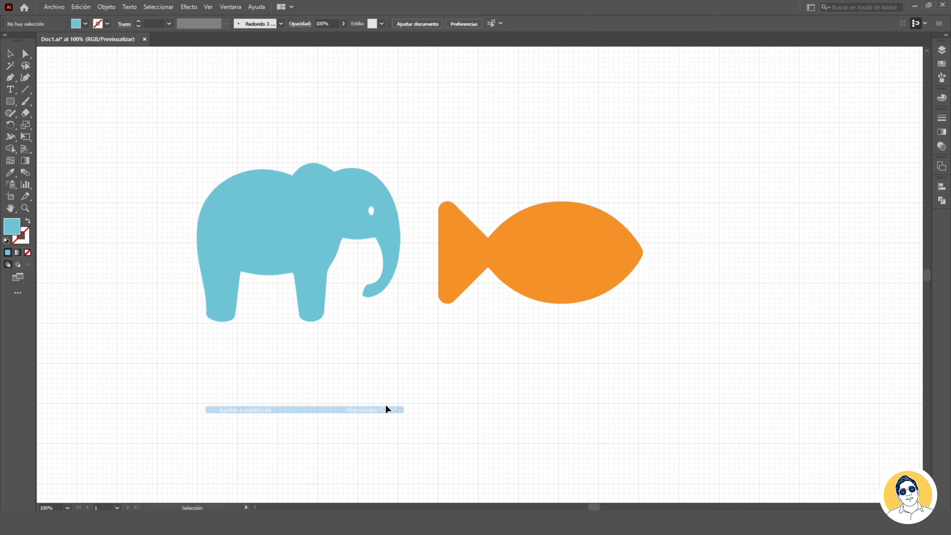
{"action": "left_click", "coordinate": [9, 79]}
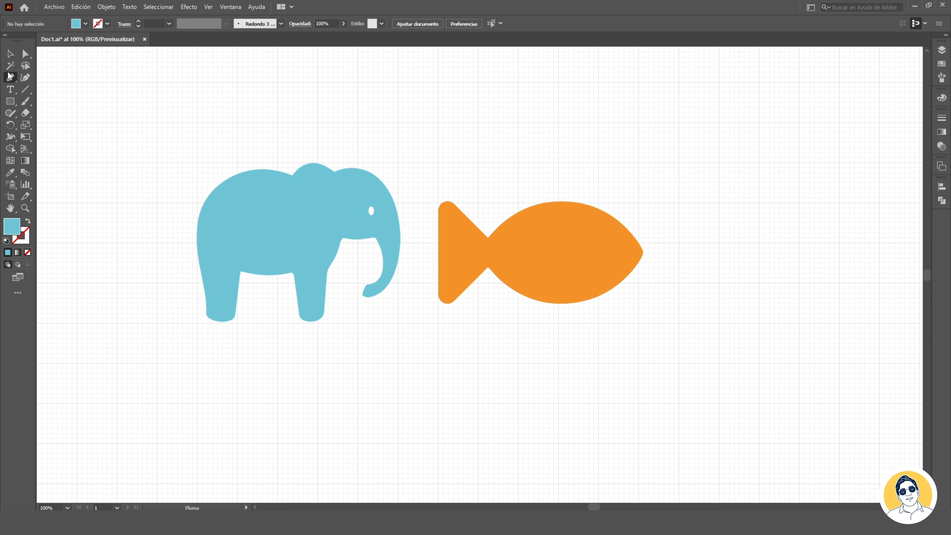
{"action": "left_click", "coordinate": [28, 221]}
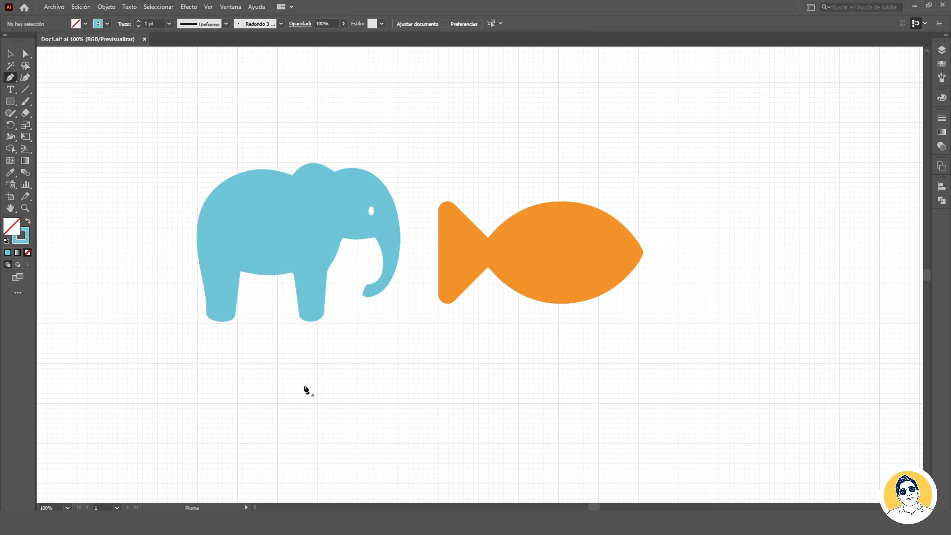
{"action": "left_click", "coordinate": [317, 383]}
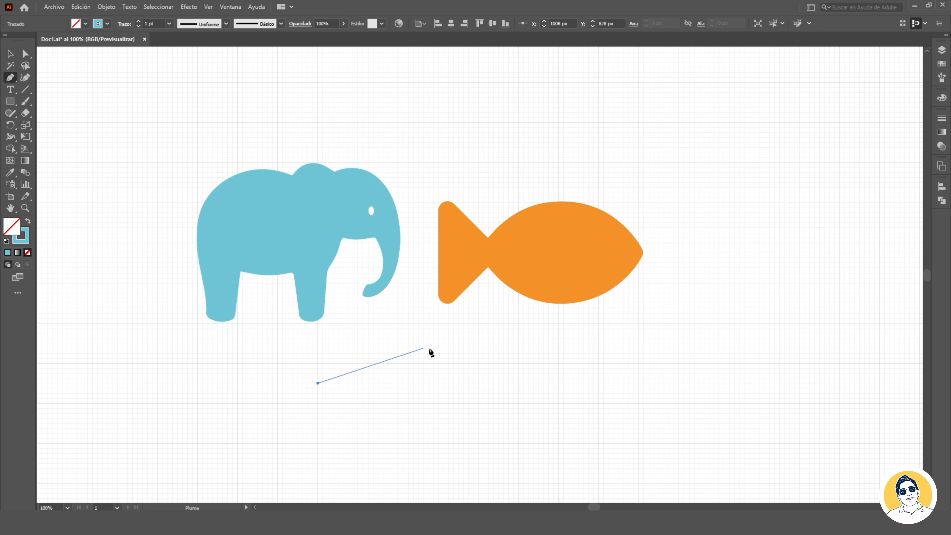
{"action": "left_click", "coordinate": [404, 374]}
{"action": "left_click", "coordinate": [362, 418]}
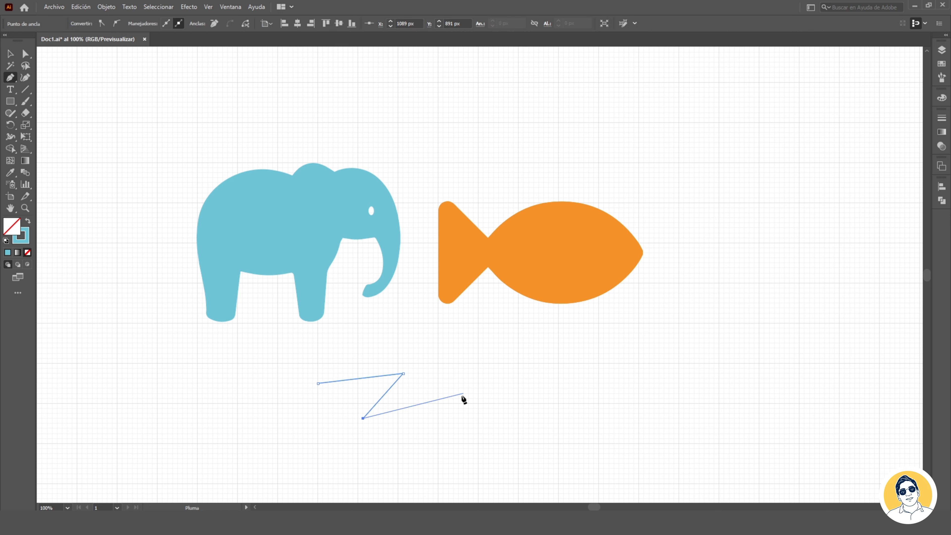
Undo the zigzag path and return to the Selection tool
{"action": "key", "text": "ctrl+z"}
{"action": "key", "text": "ctrl+z"}
{"action": "key", "text": "ctrl+z"}
{"action": "key", "text": "v"}
Turn off Snap to Grid and try placing a free Pen anchor point below the elephant
{"action": "left_click", "coordinate": [208, 7]}
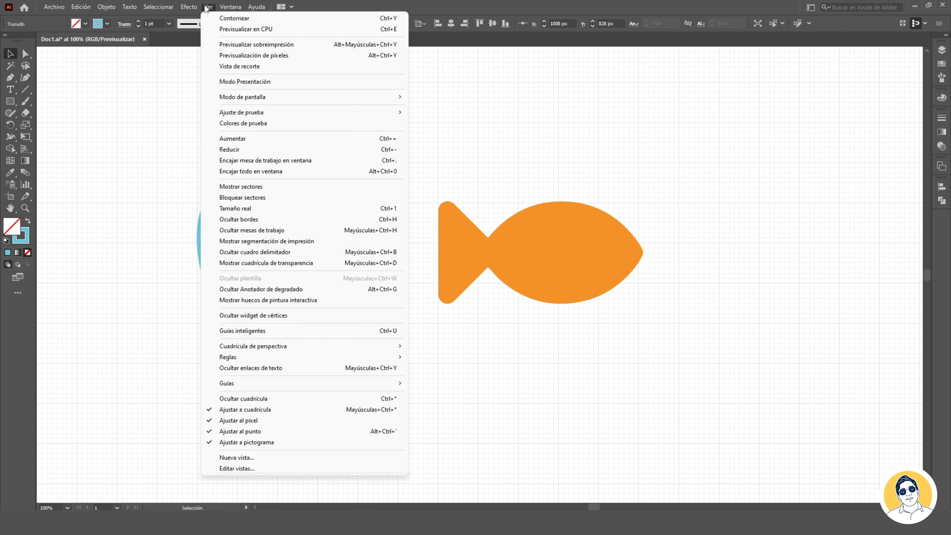
{"action": "left_click", "coordinate": [269, 409]}
{"action": "left_click", "coordinate": [306, 379]}
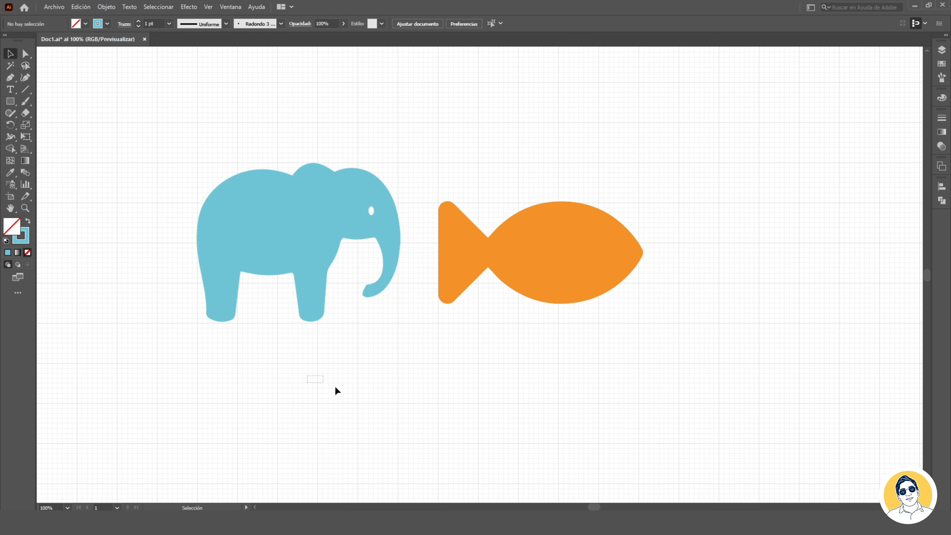
{"action": "key", "text": "p"}
{"action": "left_click", "coordinate": [324, 407]}
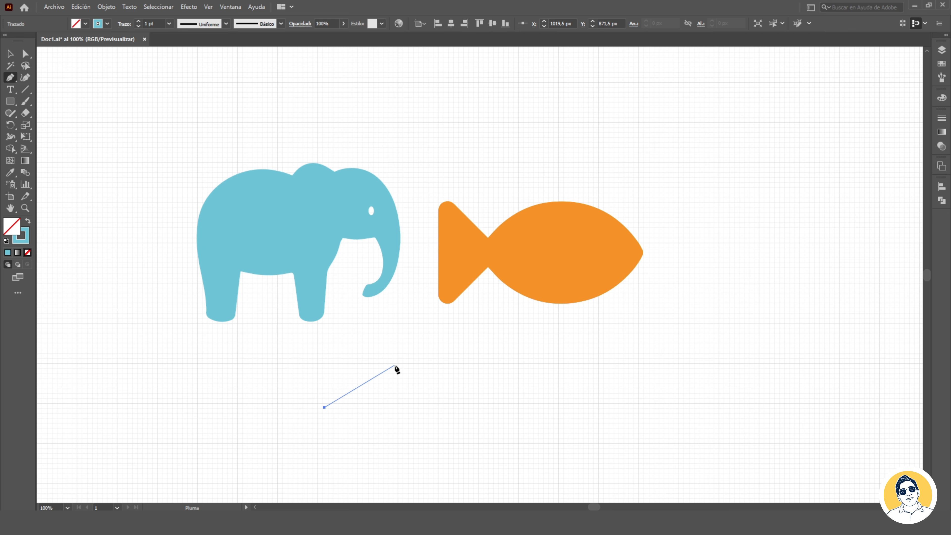
{"action": "key", "text": "v"}
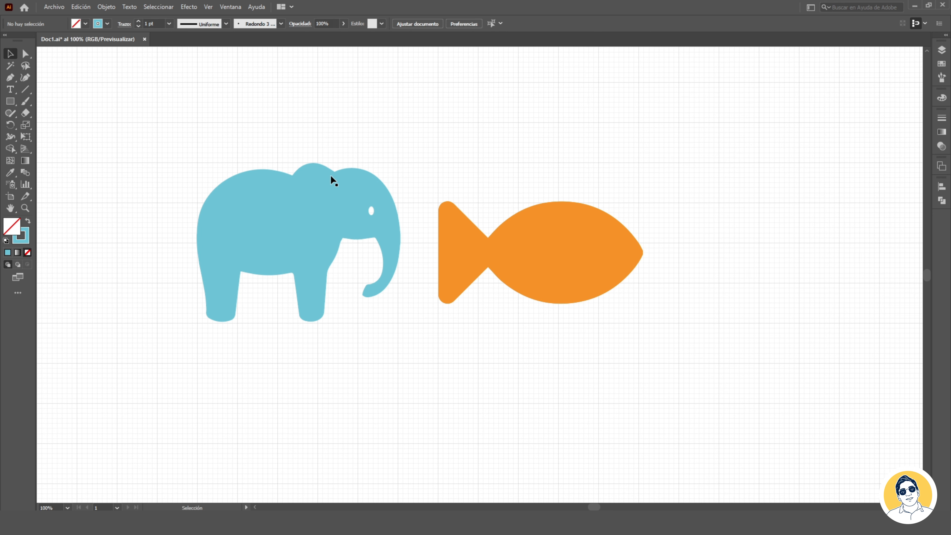
Hide the document grid and show the rulers
{"action": "key", "text": "ctrl+apostrophe"}
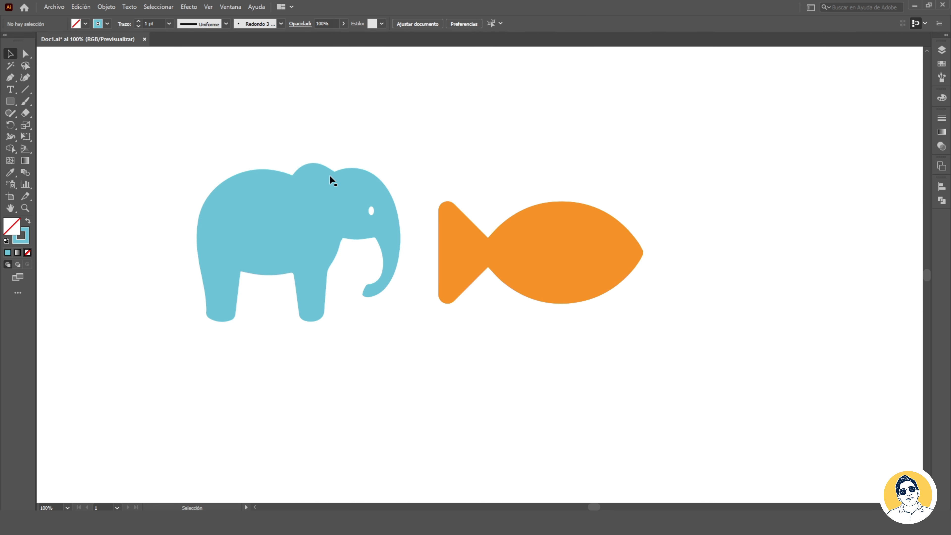
{"action": "left_click", "coordinate": [205, 7]}
{"action": "left_click", "coordinate": [205, 7]}
{"action": "left_click", "coordinate": [209, 6]}
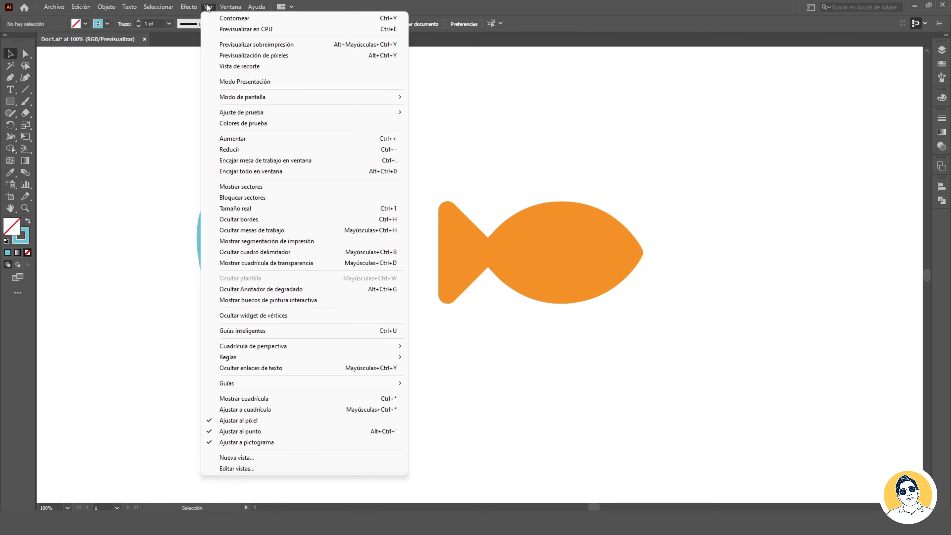
{"action": "mouse_move", "coordinate": [288, 357]}
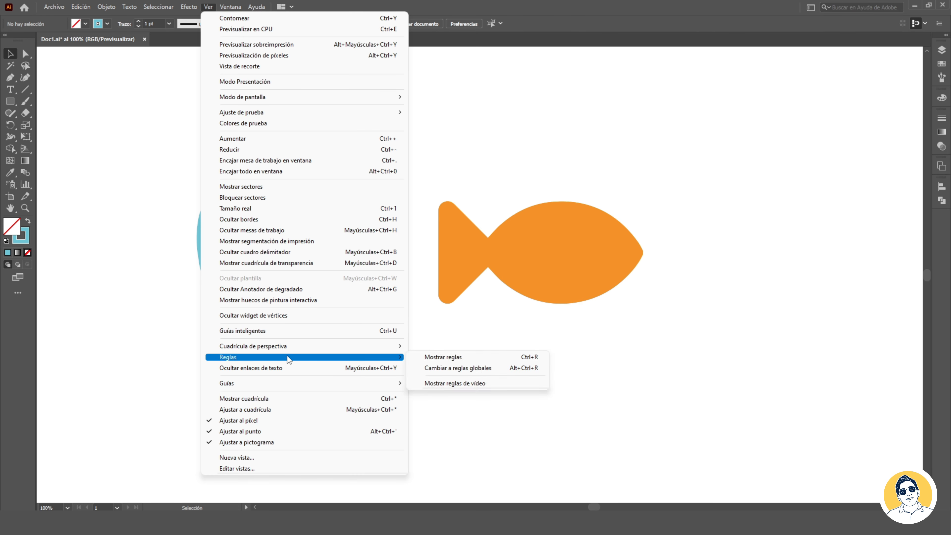
{"action": "left_click", "coordinate": [428, 358]}
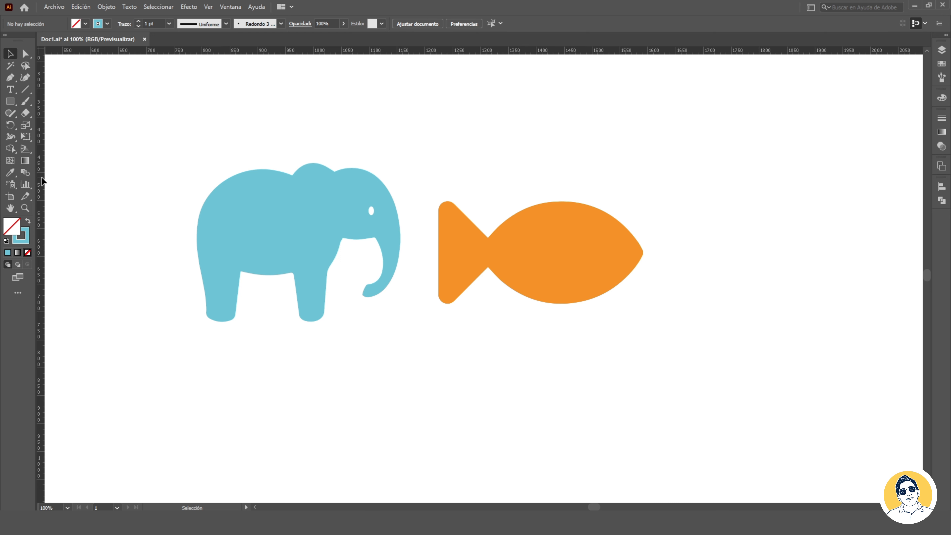
Show the guides, adding a vertical one well clear of the elephant's back end and a horizontal one along the top of its hump
{"action": "left_click_drag", "start_coordinate": [41, 181], "coordinate": [124, 195]}
{"action": "left_click", "coordinate": [210, 7]}
{"action": "mouse_move", "coordinate": [403, 383]}
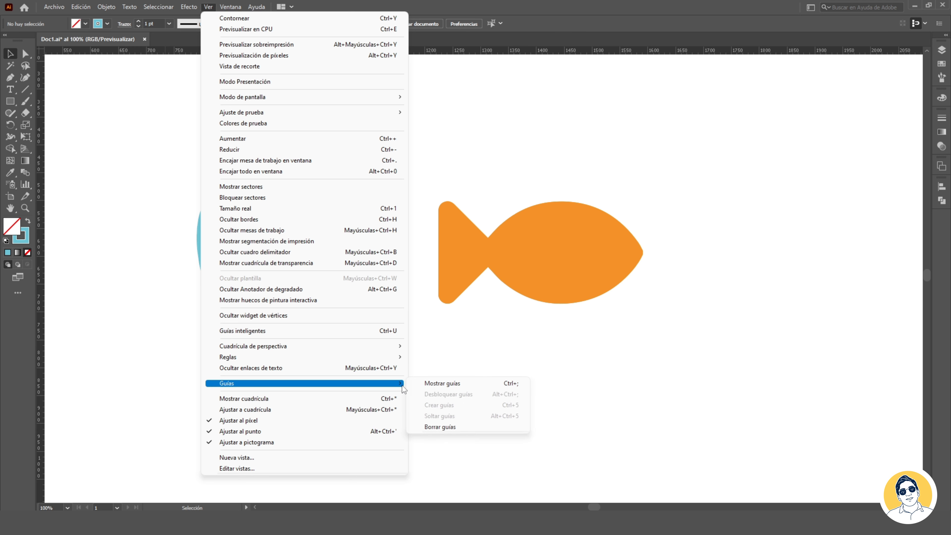
{"action": "left_click", "coordinate": [440, 384]}
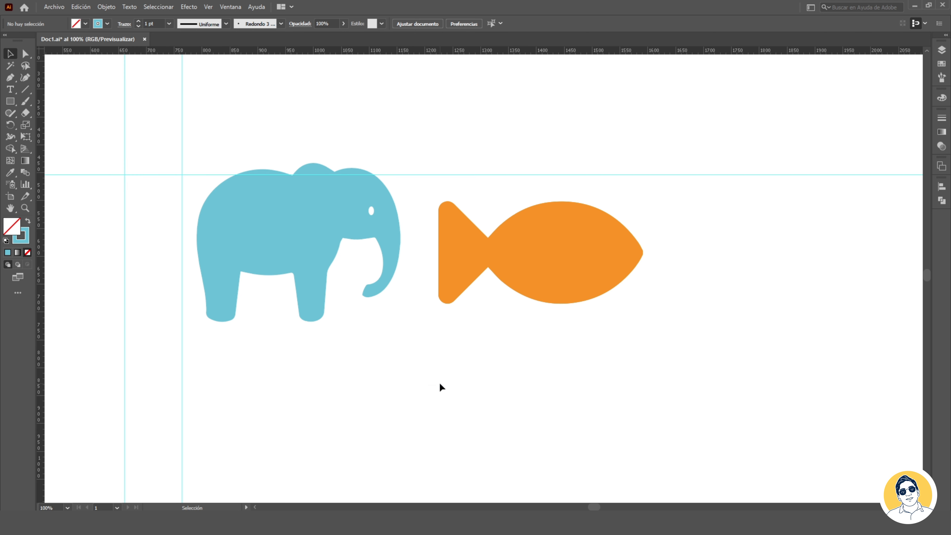
{"action": "scroll", "coordinate": [188, 160], "scroll_direction": "up", "scroll_amount": 2}
{"action": "left_click_drag", "start_coordinate": [268, 52], "coordinate": [283, 210]}
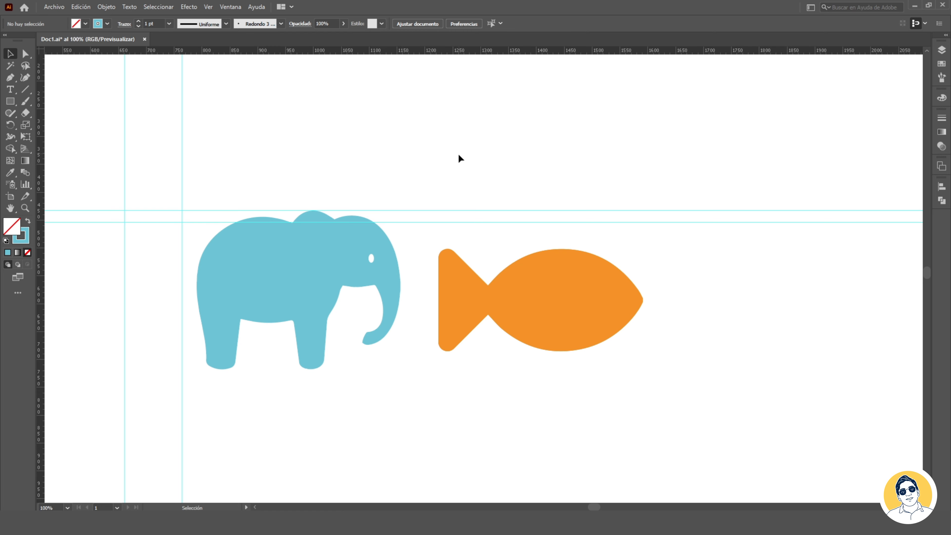
With the guides unlocked, move the vertical guide nearest the elephant to X 774 px and delete the upper horizontal guide
{"action": "left_click", "coordinate": [207, 7]}
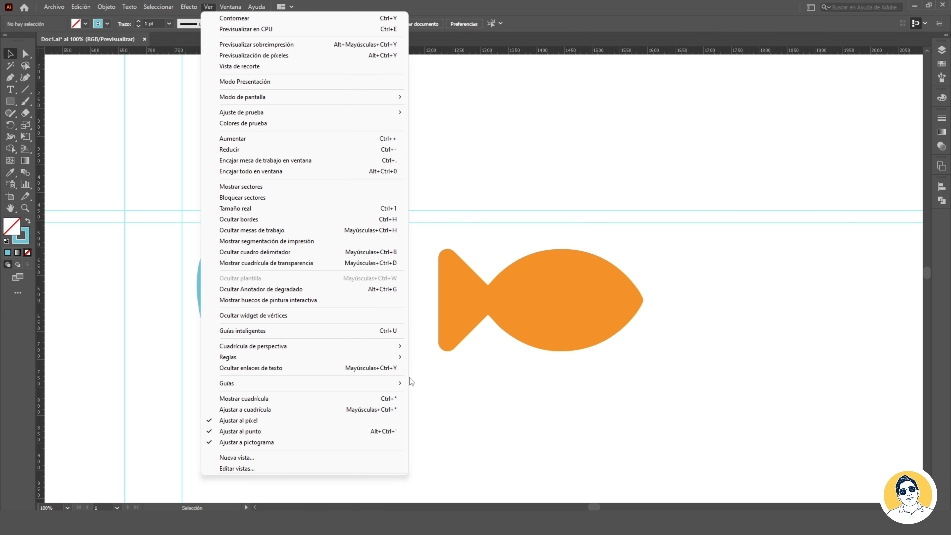
{"action": "mouse_move", "coordinate": [403, 383]}
{"action": "left_click", "coordinate": [454, 393]}
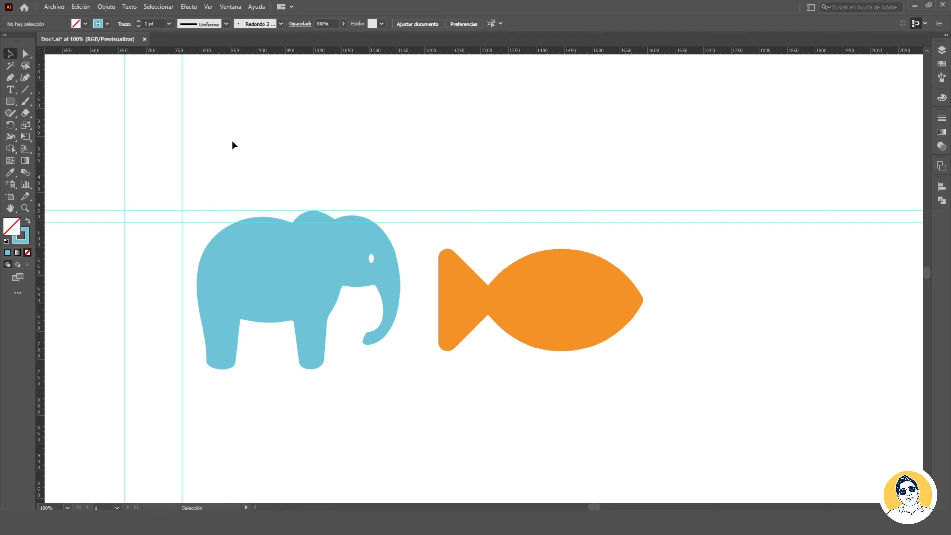
{"action": "mouse_move", "coordinate": [156, 210]}
{"action": "left_mouse_down"}
{"action": "mouse_move", "coordinate": [167, 219]}
{"action": "mouse_move", "coordinate": [217, 207]}
{"action": "mouse_move", "coordinate": [179, 215]}
{"action": "left_mouse_up"}
{"action": "key", "text": "Delete"}
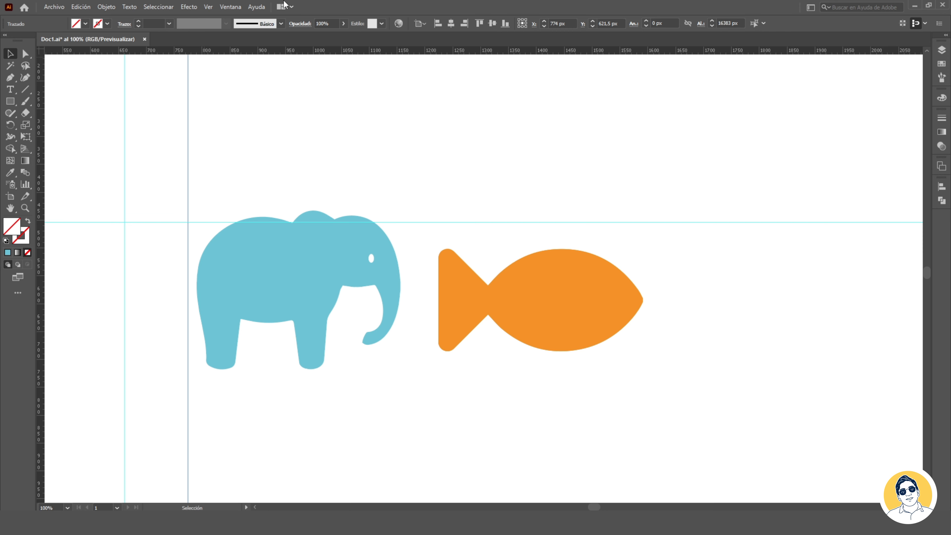
Lock the guides again and hide them
{"action": "left_click", "coordinate": [210, 9]}
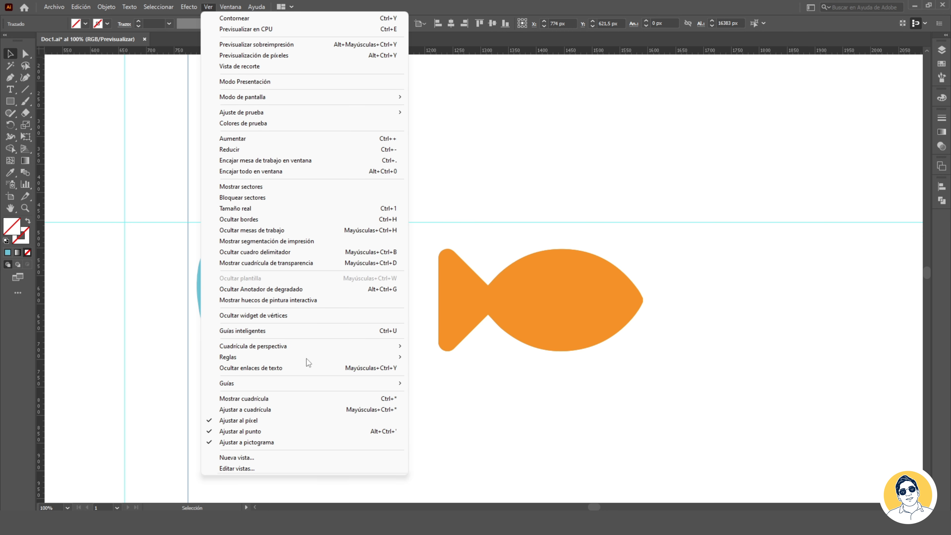
{"action": "mouse_move", "coordinate": [403, 390]}
{"action": "left_click", "coordinate": [446, 394]}
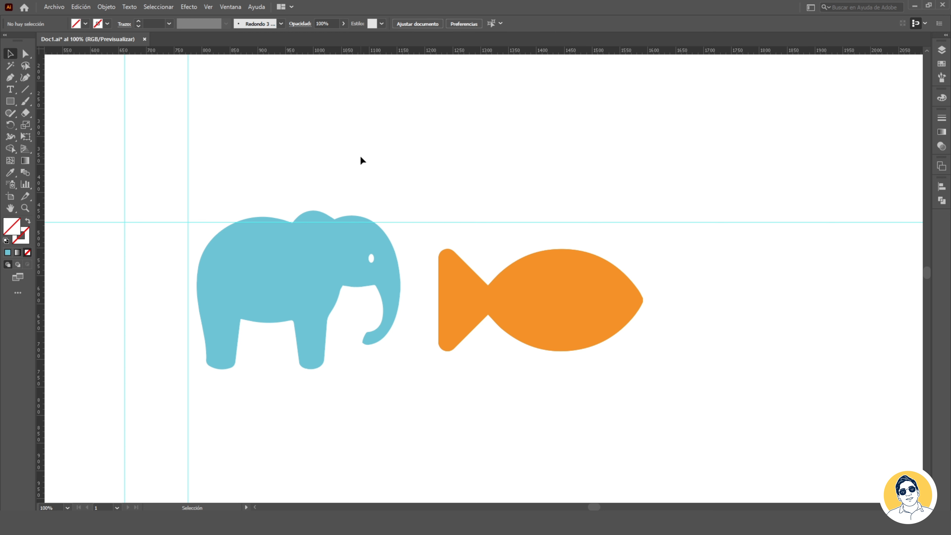
{"action": "key", "text": "ctrl+semicolon"}
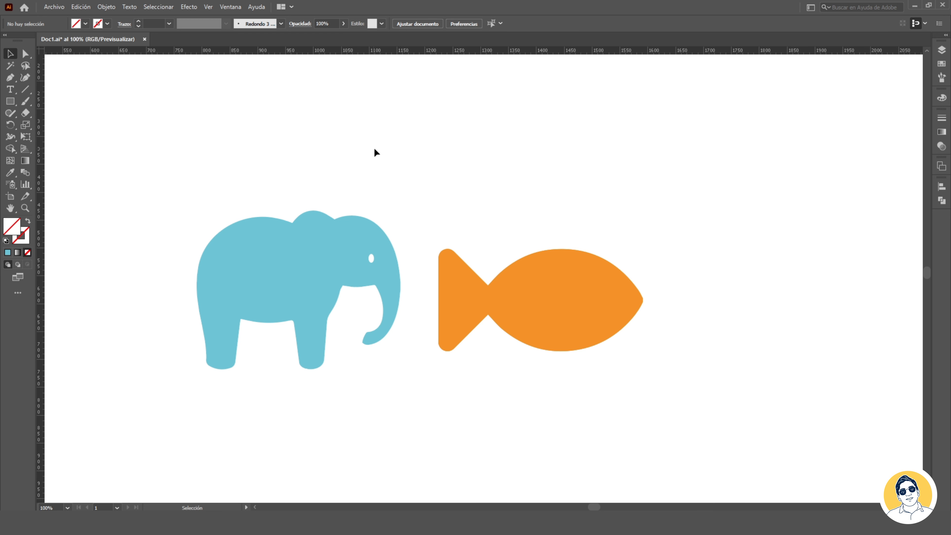
Try the Typography (Tipografía) workspace and the Layout (Diseño) workspace
{"action": "left_click", "coordinate": [229, 8]}
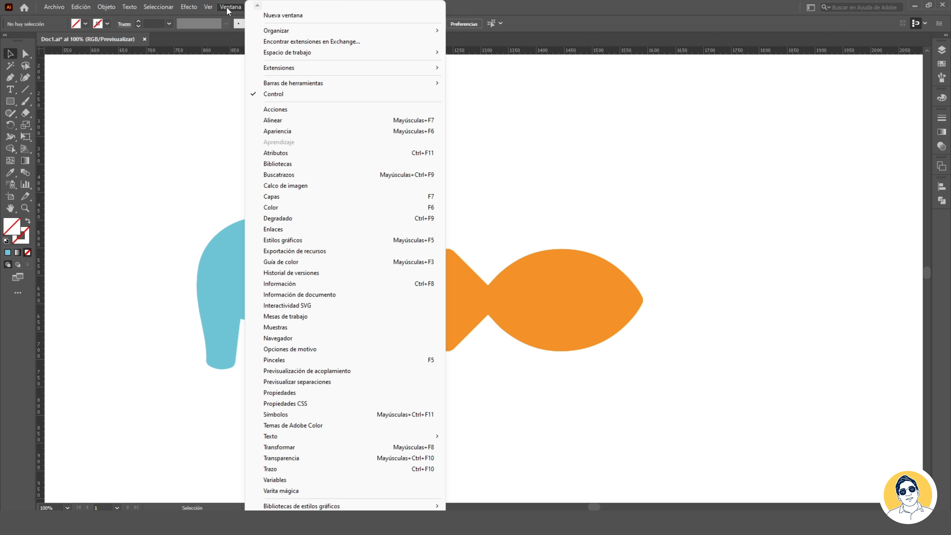
{"action": "mouse_move", "coordinate": [436, 55]}
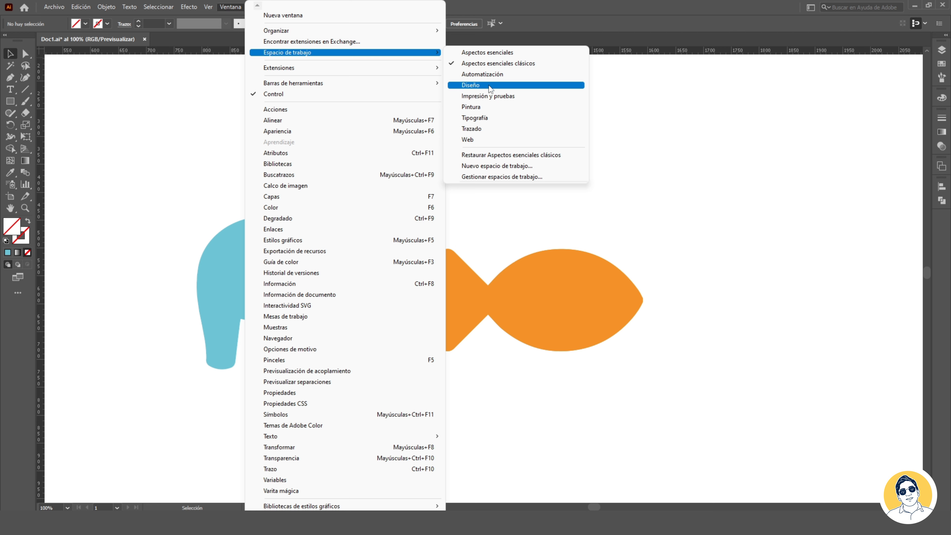
{"action": "left_click", "coordinate": [488, 119]}
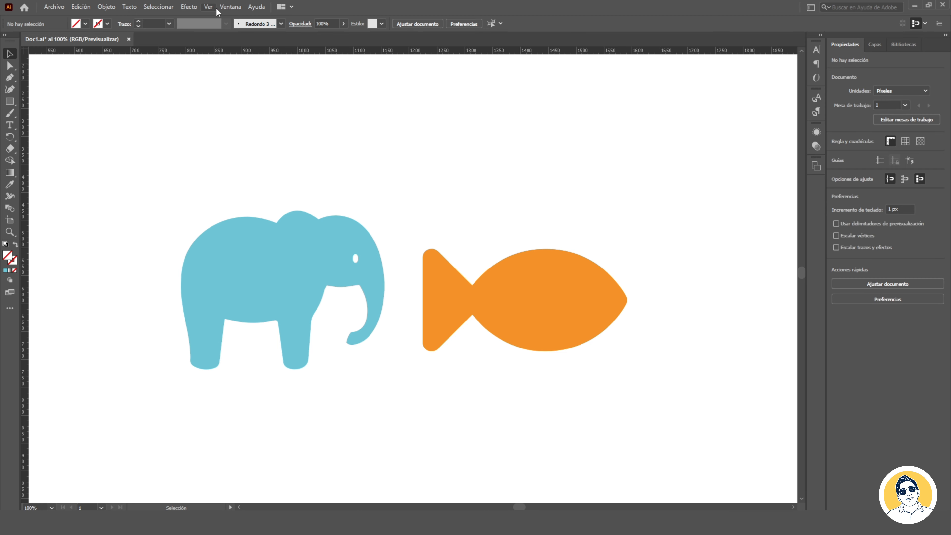
{"action": "left_click", "coordinate": [209, 8]}
{"action": "mouse_move", "coordinate": [229, 11]}
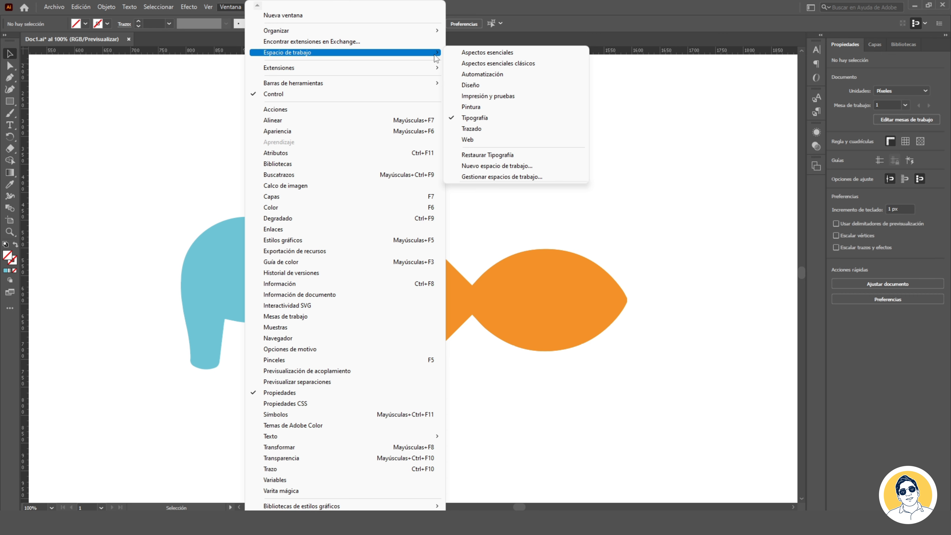
{"action": "left_click", "coordinate": [483, 85]}
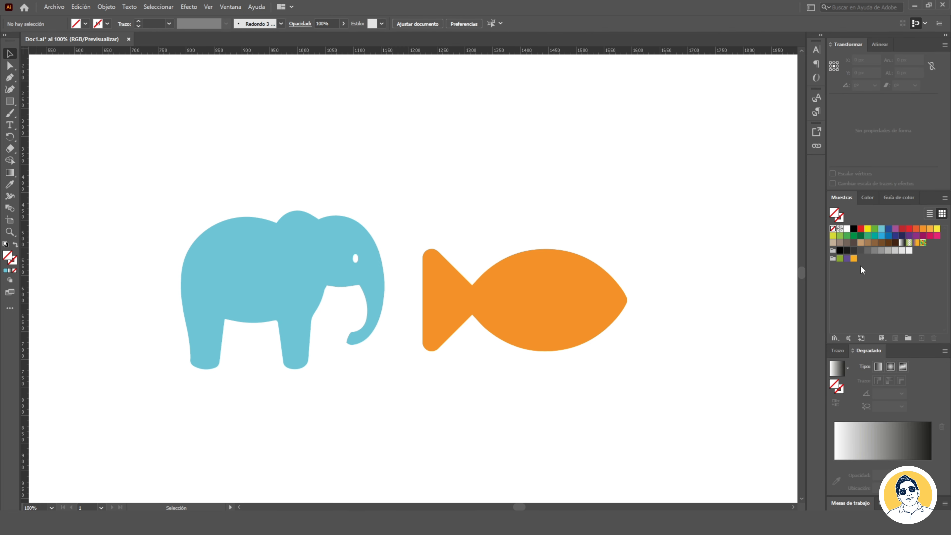
Switch back to the Essentials Classic (Aspectos esenciales clásicos) workspace
{"action": "left_click", "coordinate": [230, 7]}
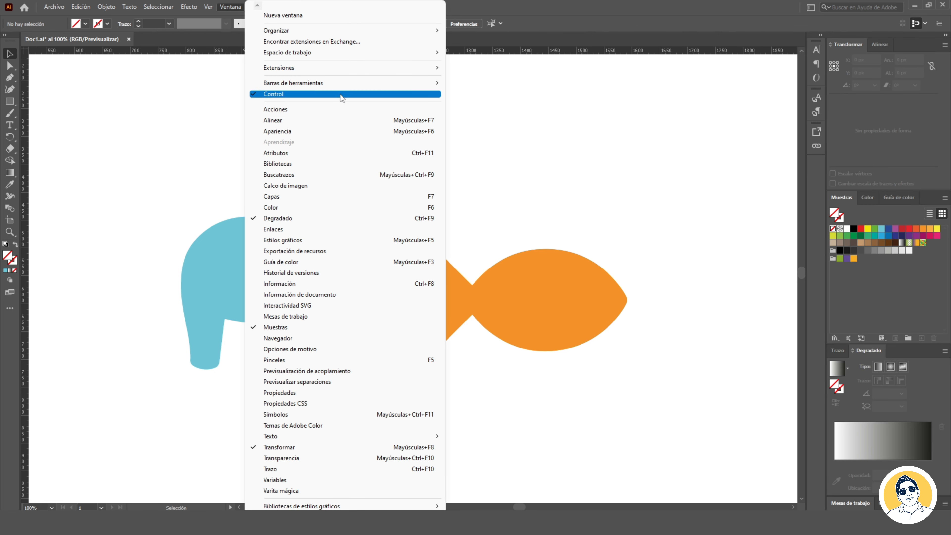
{"action": "mouse_move", "coordinate": [413, 55]}
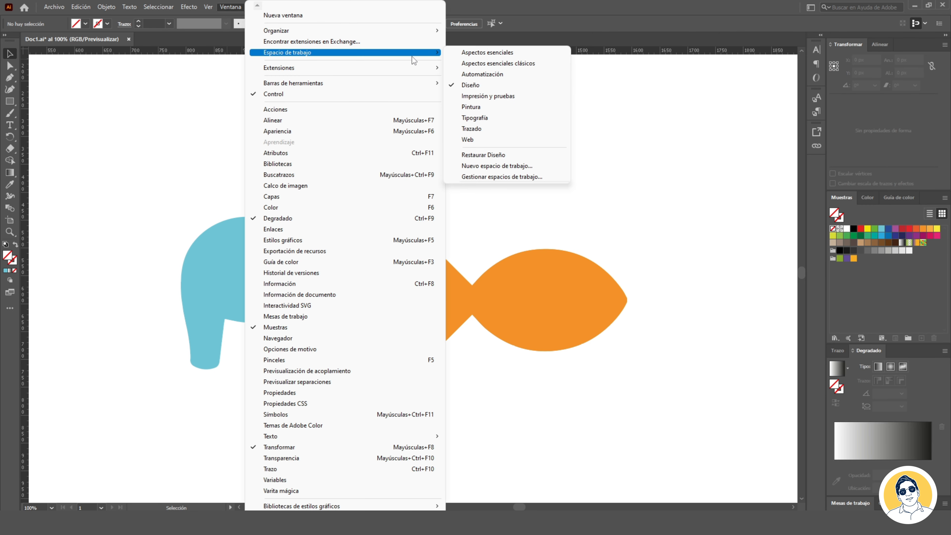
{"action": "left_click", "coordinate": [499, 65]}
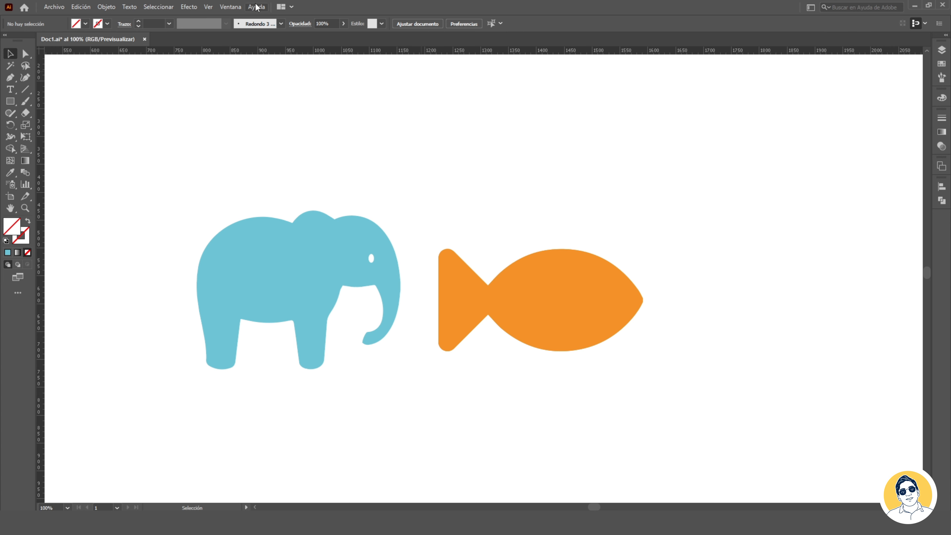
Create a new workspace named Diseño
{"action": "left_click", "coordinate": [235, 7]}
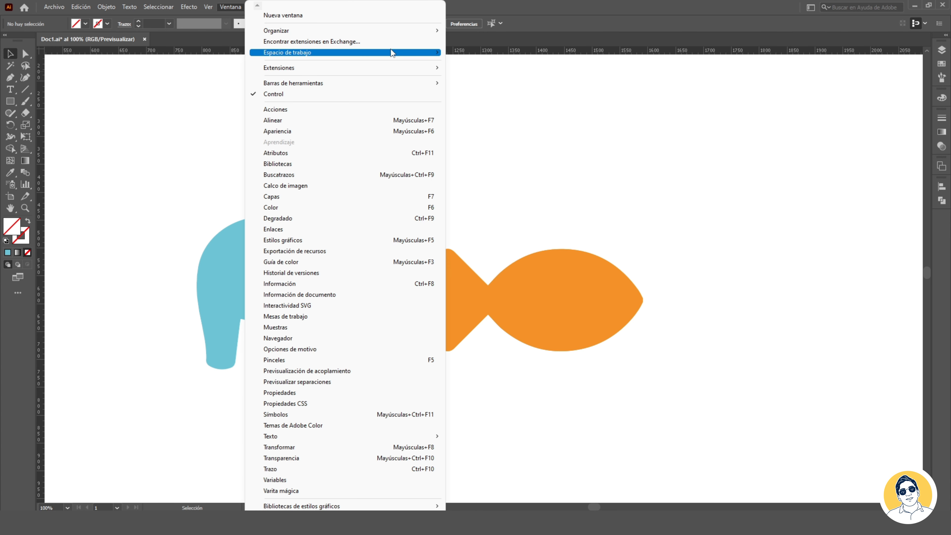
{"action": "mouse_move", "coordinate": [389, 53]}
{"action": "left_click", "coordinate": [516, 166]}
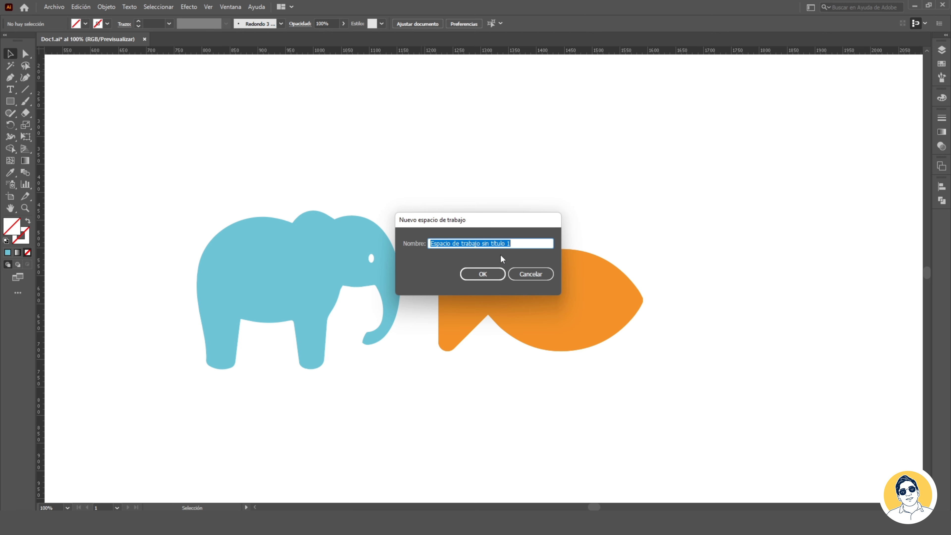
{"action": "type", "text": "Diseño"}
{"action": "left_click", "coordinate": [483, 273]}
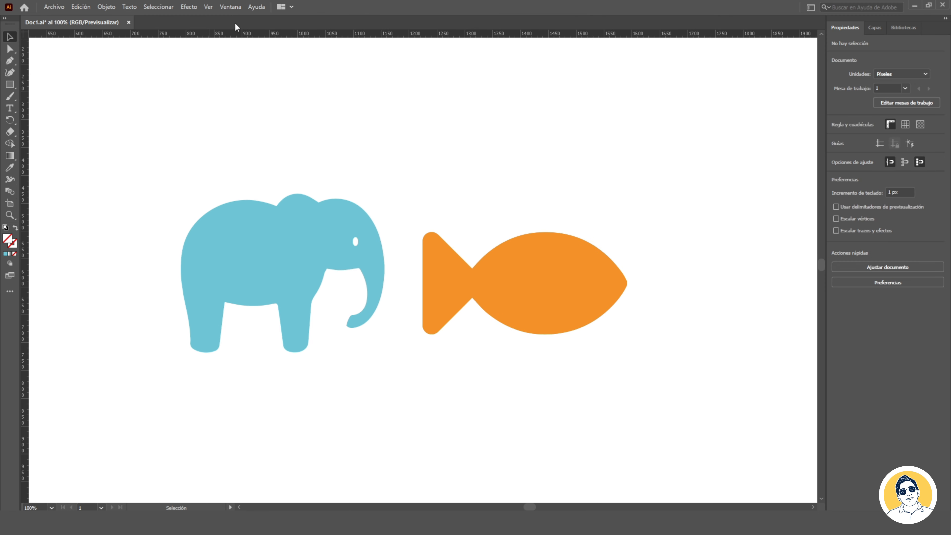
Switch to the custom Diseño workspace
{"action": "left_click", "coordinate": [230, 6]}
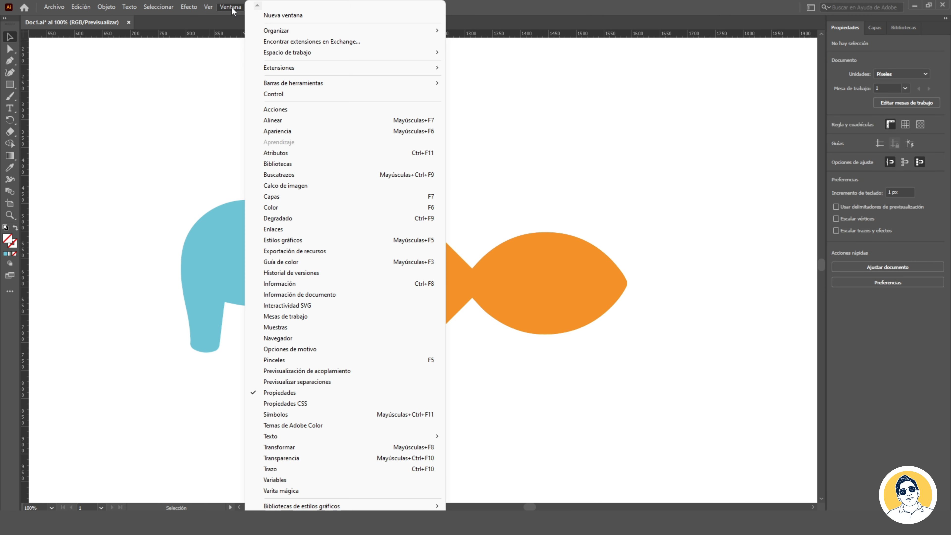
{"action": "mouse_move", "coordinate": [352, 54]}
{"action": "left_click", "coordinate": [494, 54]}
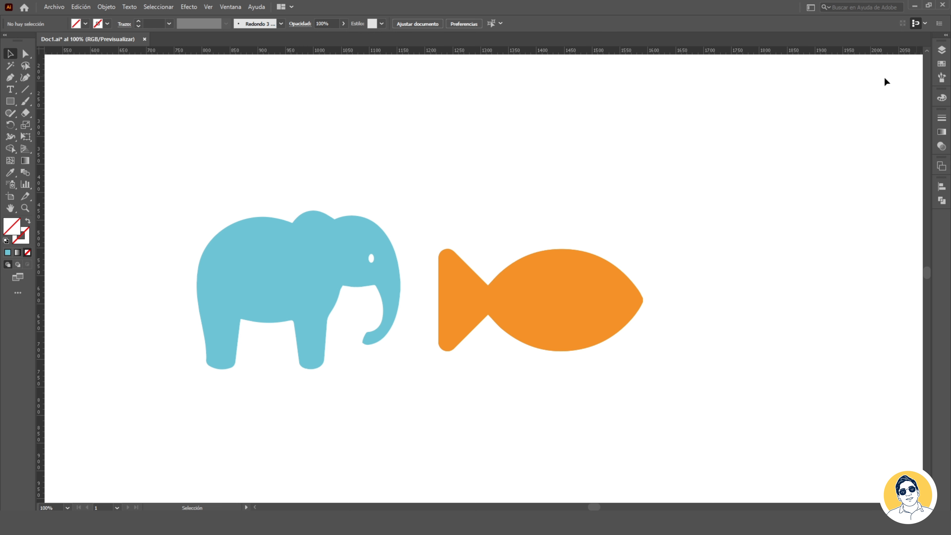
Close the docked Layers (Capas) panel, show it again, and collapse it back to its icon
{"action": "left_click", "coordinate": [223, 9]}
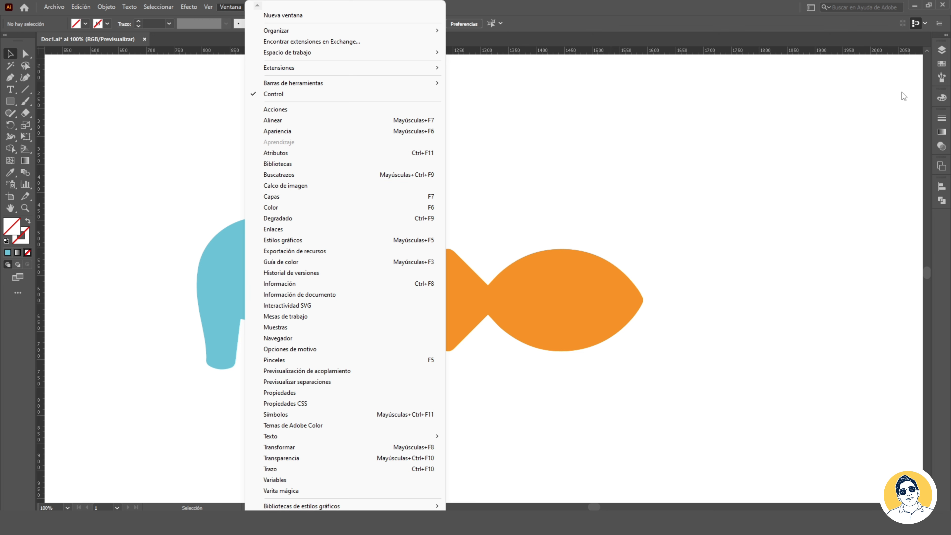
{"action": "right_click", "coordinate": [941, 49]}
{"action": "left_click", "coordinate": [866, 56]}
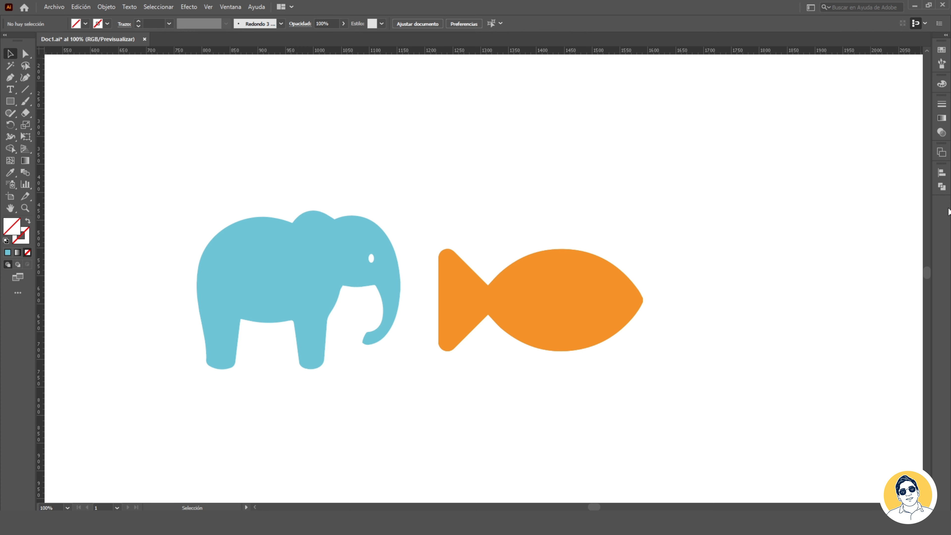
{"action": "left_click", "coordinate": [235, 8]}
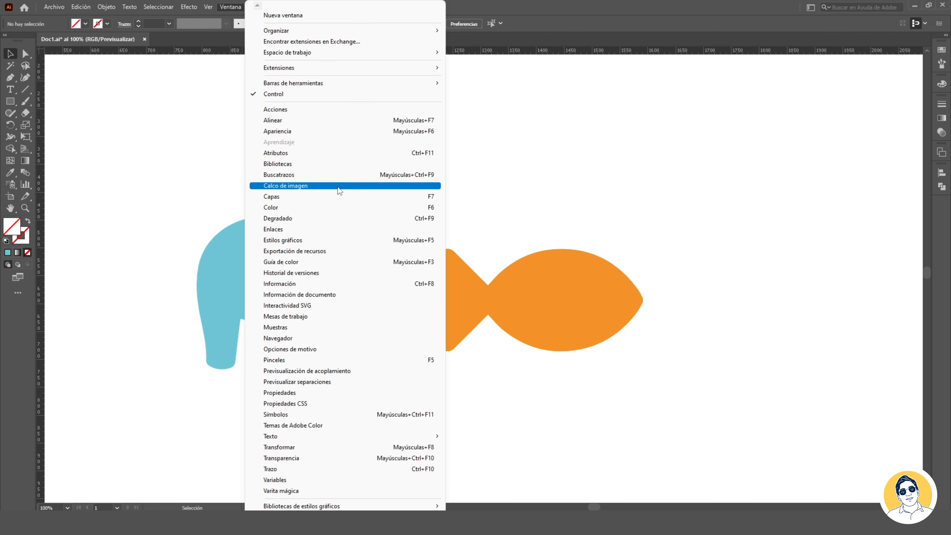
{"action": "left_click", "coordinate": [284, 199]}
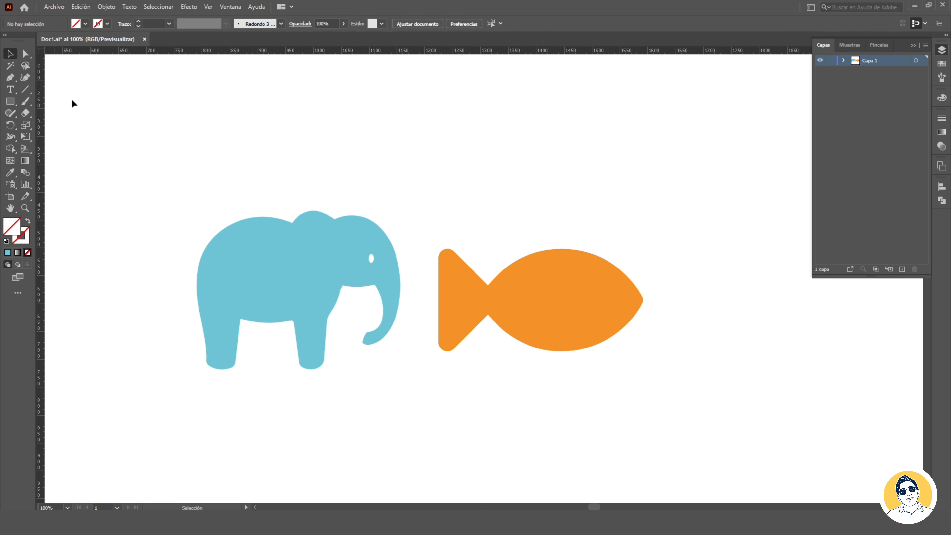
{"action": "left_click", "coordinate": [914, 45]}
{"action": "left_click", "coordinate": [230, 6]}
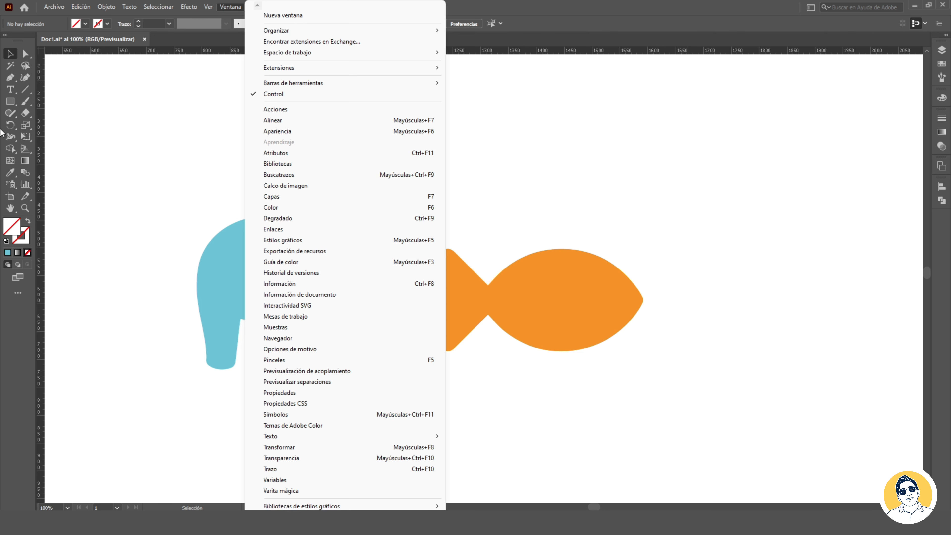
{"action": "left_click", "coordinate": [940, 225]}
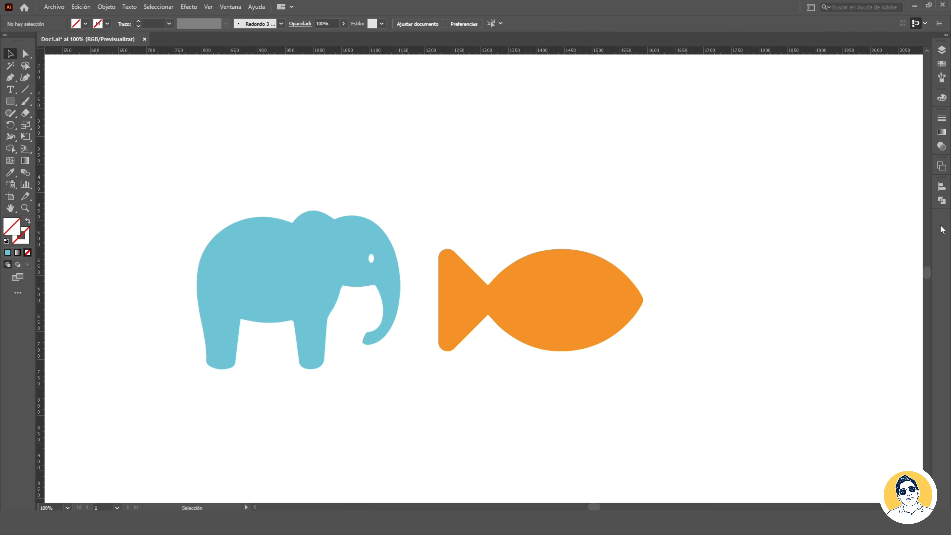
{"action": "left_click", "coordinate": [247, 8]}
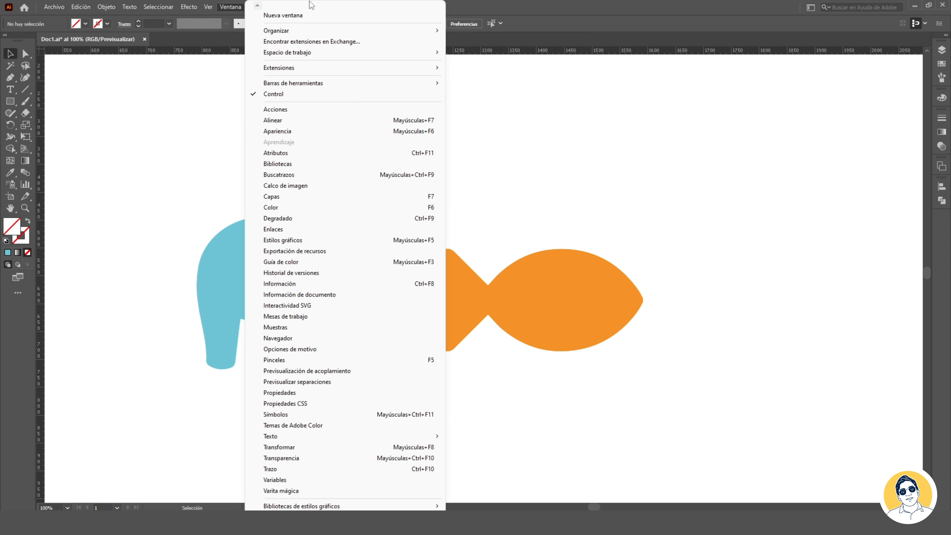
{"action": "left_click", "coordinate": [470, 20]}
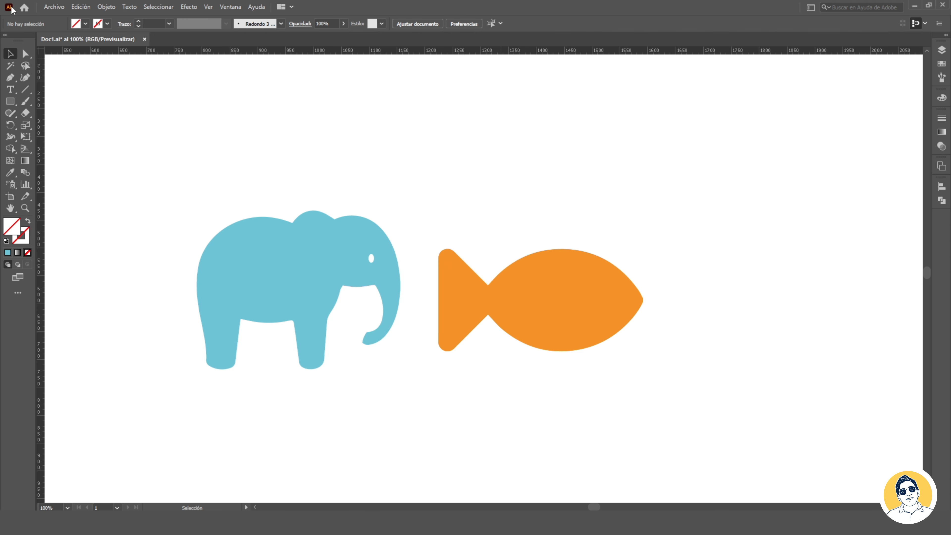
Fill the blue elephant with the dark red swatch
{"action": "left_click", "coordinate": [240, 264]}
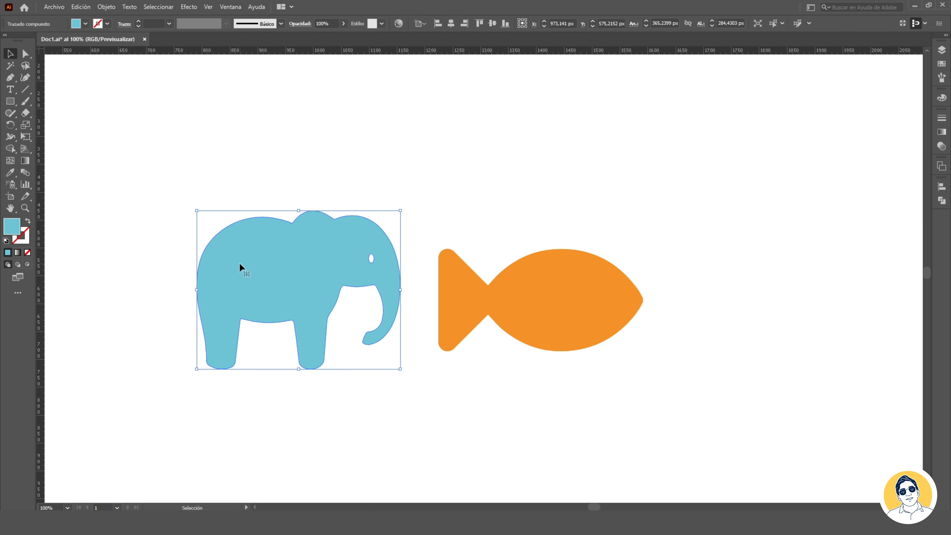
{"action": "left_click", "coordinate": [85, 24]}
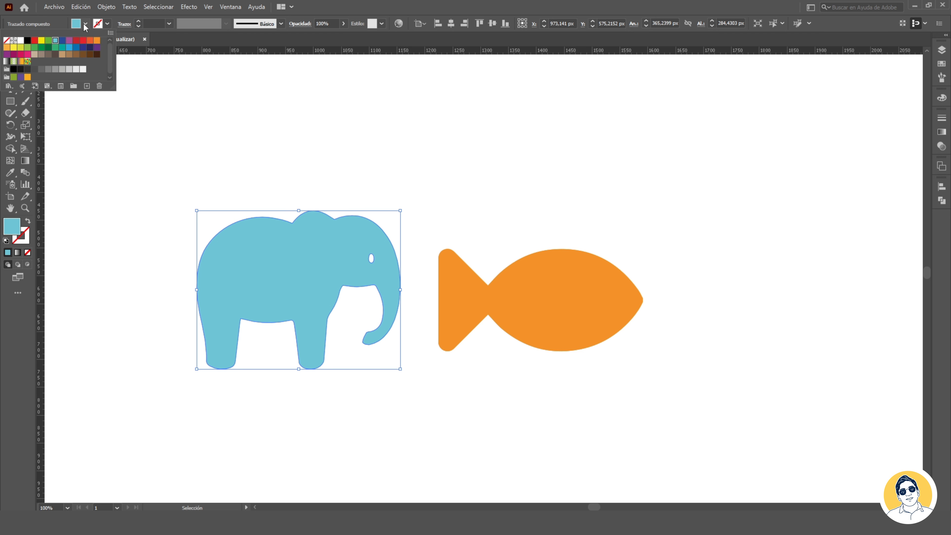
{"action": "left_click", "coordinate": [76, 40]}
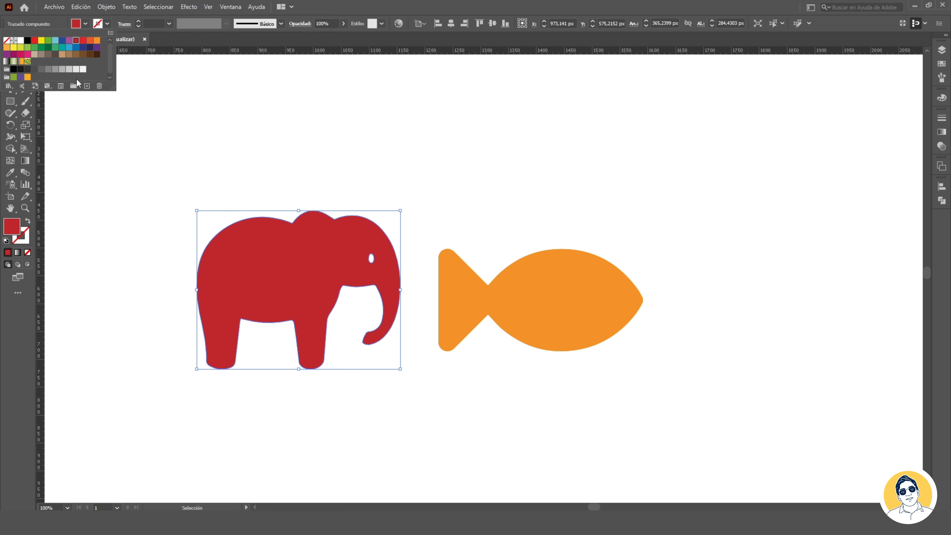
Set the elephant's fill to the brighter red D62D3A using the Color Picker and deselect it
{"action": "double_click", "coordinate": [12, 230]}
{"action": "mouse_move", "coordinate": [531, 245]}
{"action": "left_mouse_down"}
{"action": "mouse_move", "coordinate": [497, 243]}
{"action": "mouse_move", "coordinate": [518, 233]}
{"action": "mouse_move", "coordinate": [522, 252]}
{"action": "left_mouse_up"}
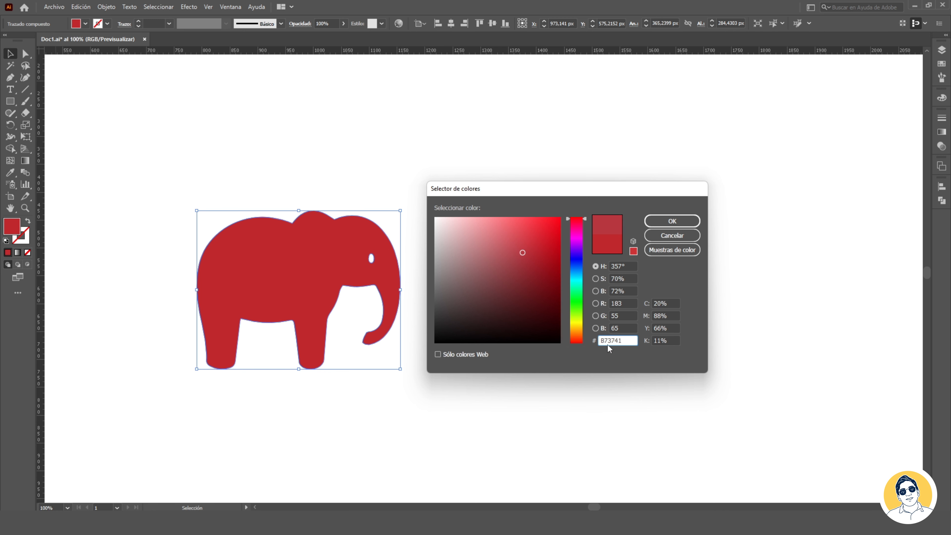
{"action": "left_click", "coordinate": [530, 240]}
{"action": "mouse_move", "coordinate": [531, 240]}
{"action": "left_mouse_down"}
{"action": "mouse_move", "coordinate": [504, 240]}
{"action": "mouse_move", "coordinate": [539, 252]}
{"action": "mouse_move", "coordinate": [536, 246]}
{"action": "left_mouse_up"}
{"action": "double_click", "coordinate": [629, 341]}
{"action": "left_click", "coordinate": [535, 237]}
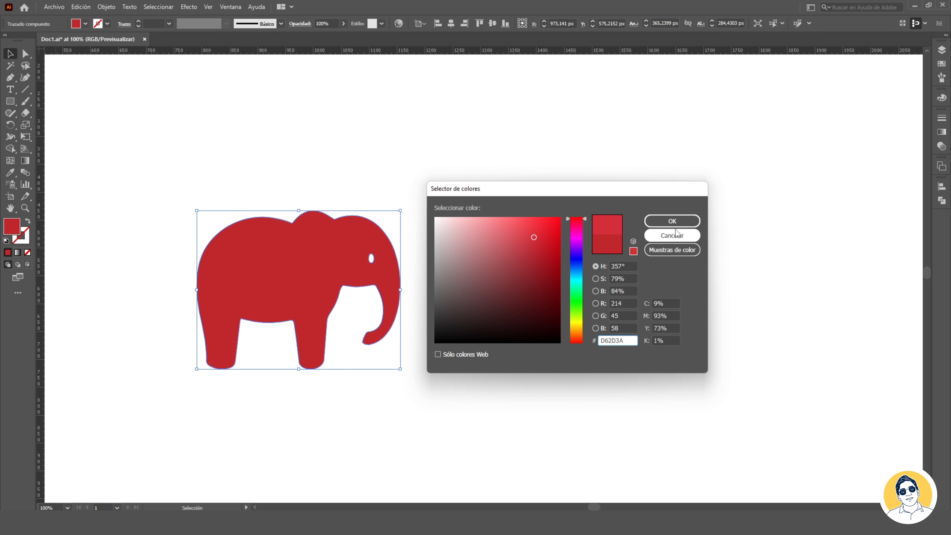
{"action": "left_click", "coordinate": [672, 221]}
{"action": "left_click", "coordinate": [703, 251]}
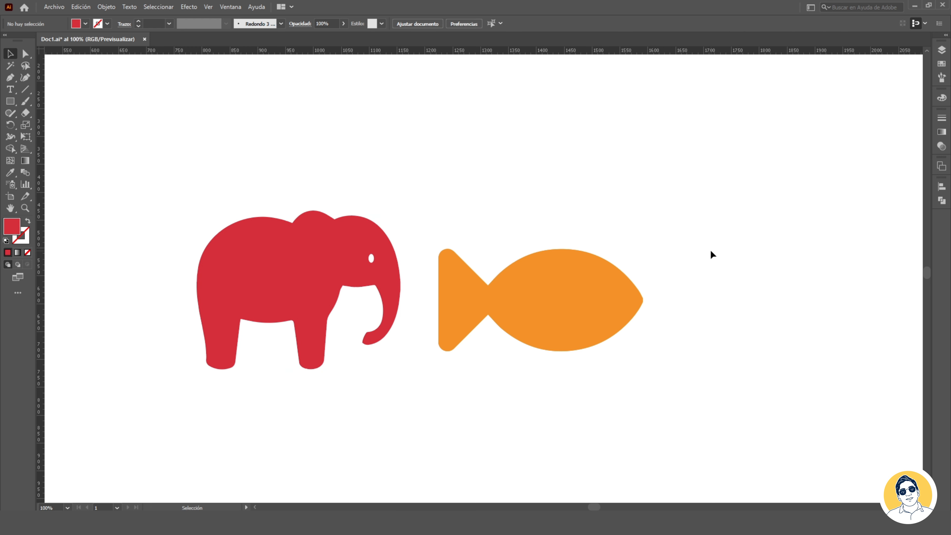
Give the elephant a green stroke and set its weight to 5 pt
{"action": "left_click", "coordinate": [378, 272]}
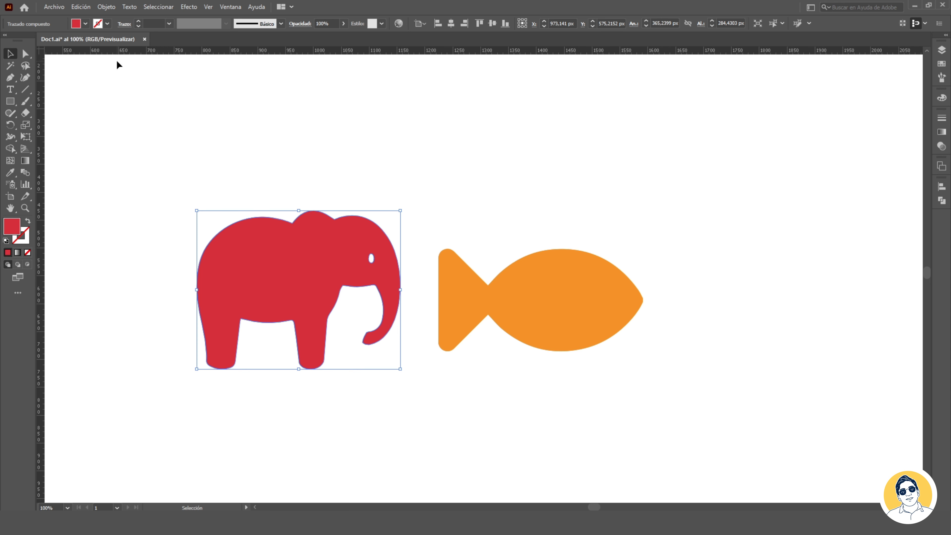
{"action": "left_click", "coordinate": [108, 25]}
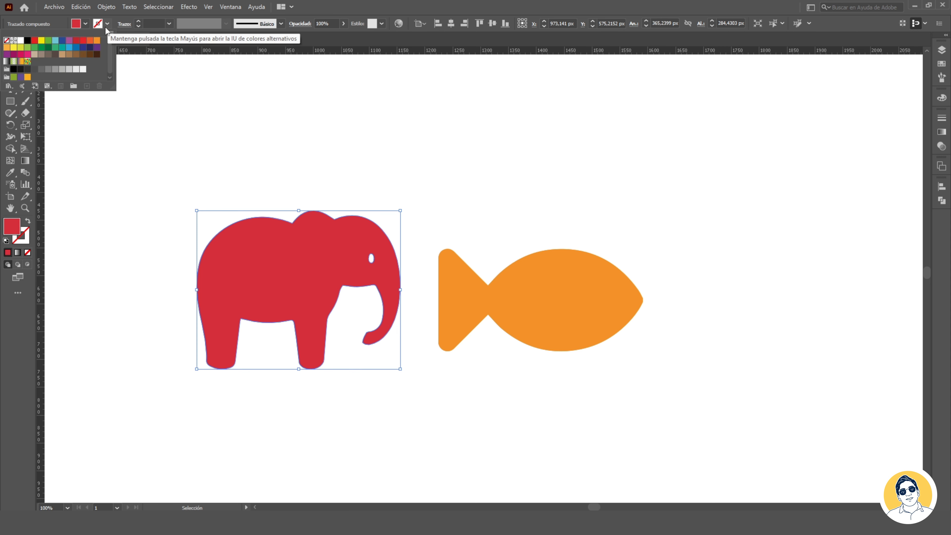
{"action": "left_click", "coordinate": [34, 48]}
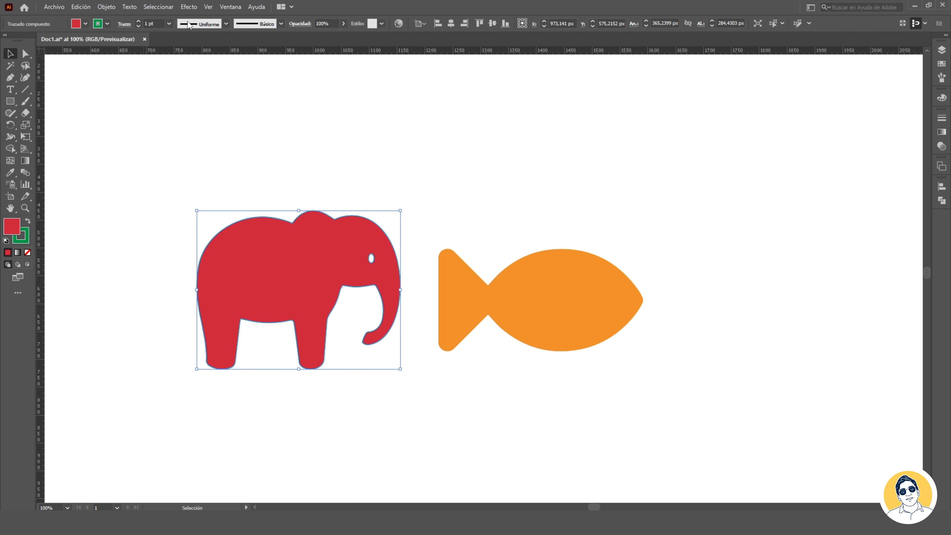
{"action": "left_click", "coordinate": [139, 21]}
{"action": "left_click", "coordinate": [139, 21]}
{"action": "left_click", "coordinate": [139, 21]}
{"action": "left_click", "coordinate": [139, 21]}
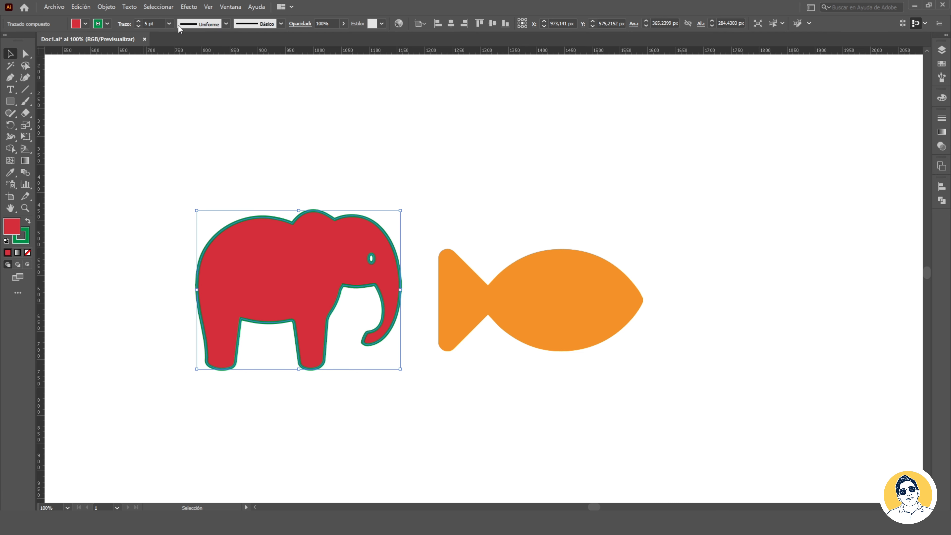
Try the half-ellipse variable width profile on the elephant's green stroke
{"action": "left_click", "coordinate": [226, 23]}
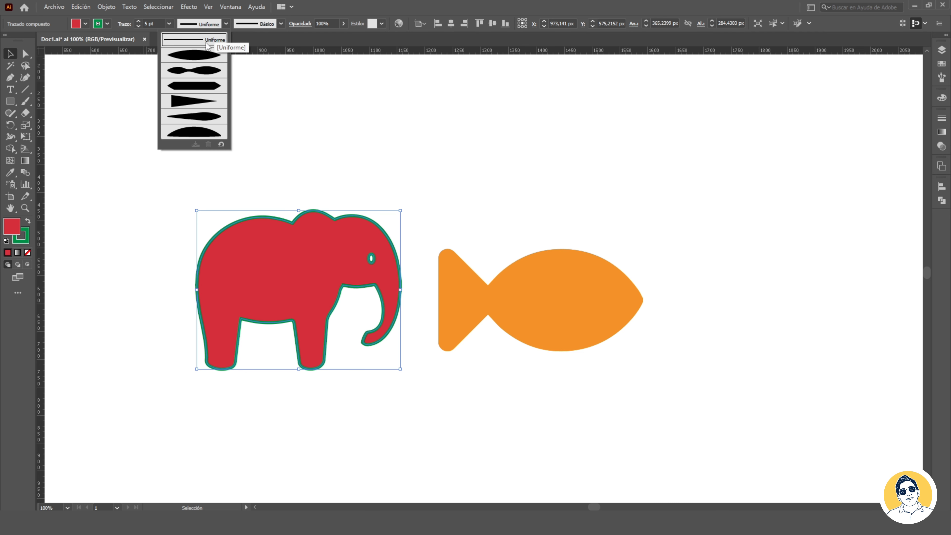
{"action": "left_click", "coordinate": [197, 129]}
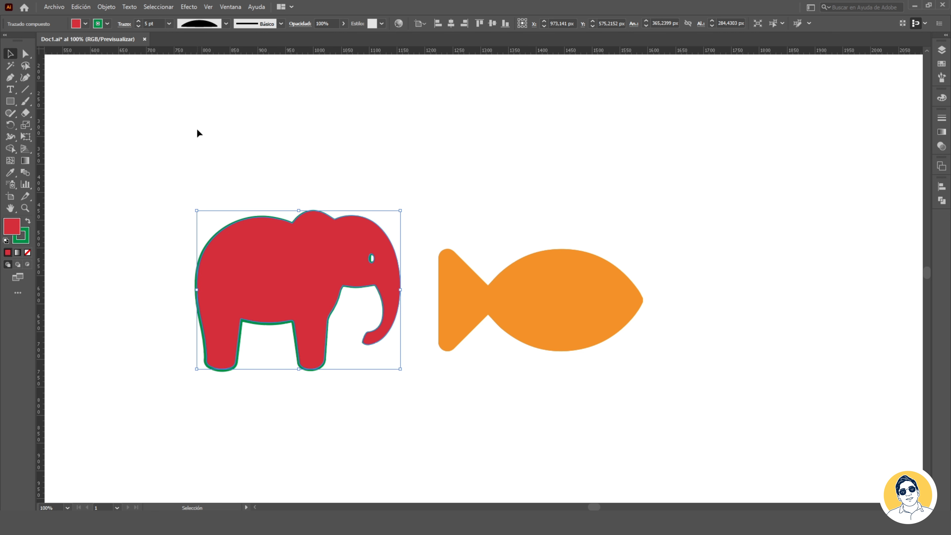
{"action": "left_click", "coordinate": [262, 149]}
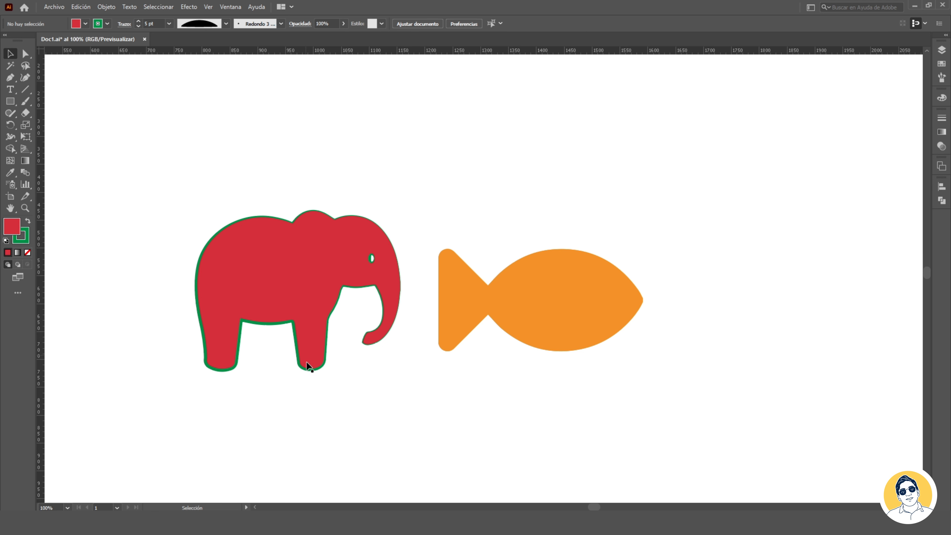
Try the full-ellipse width profile and the double-bulge width profile on the elephant's stroke
{"action": "left_click", "coordinate": [338, 260]}
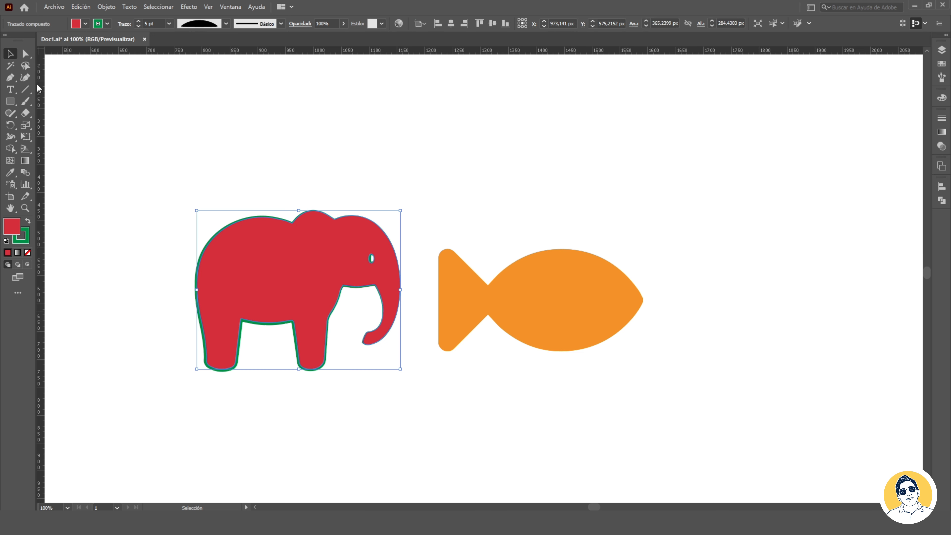
{"action": "left_click", "coordinate": [226, 23]}
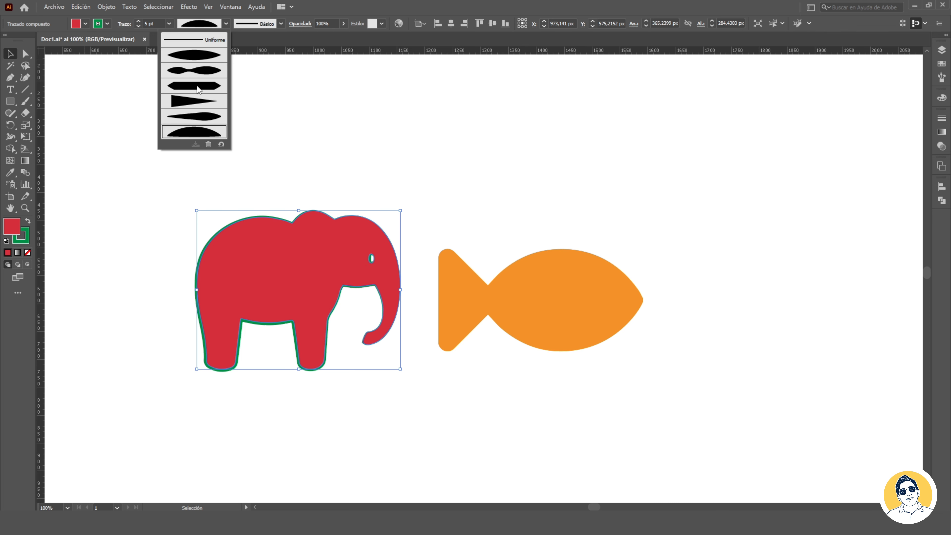
{"action": "left_click", "coordinate": [316, 165]}
{"action": "left_click", "coordinate": [306, 242]}
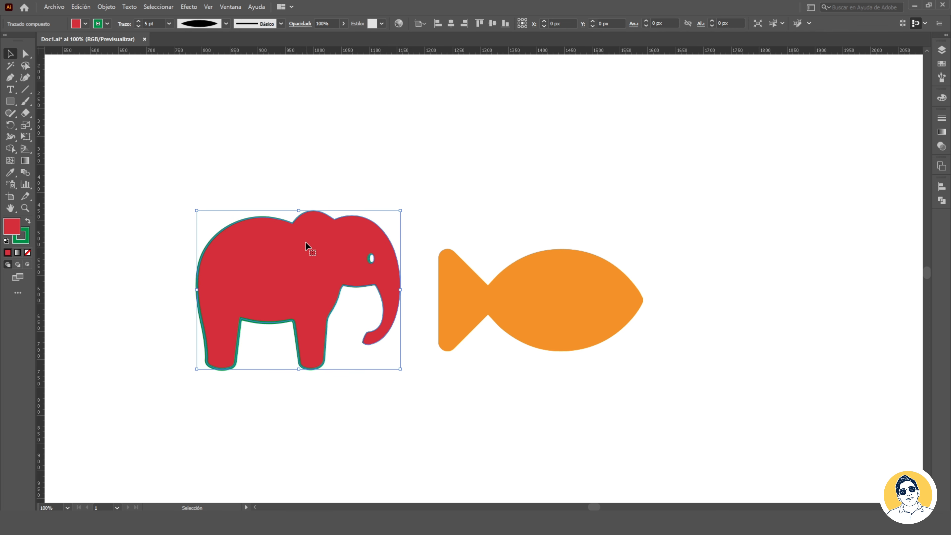
{"action": "left_click", "coordinate": [225, 24]}
{"action": "left_click", "coordinate": [212, 70]}
{"action": "left_click", "coordinate": [330, 128]}
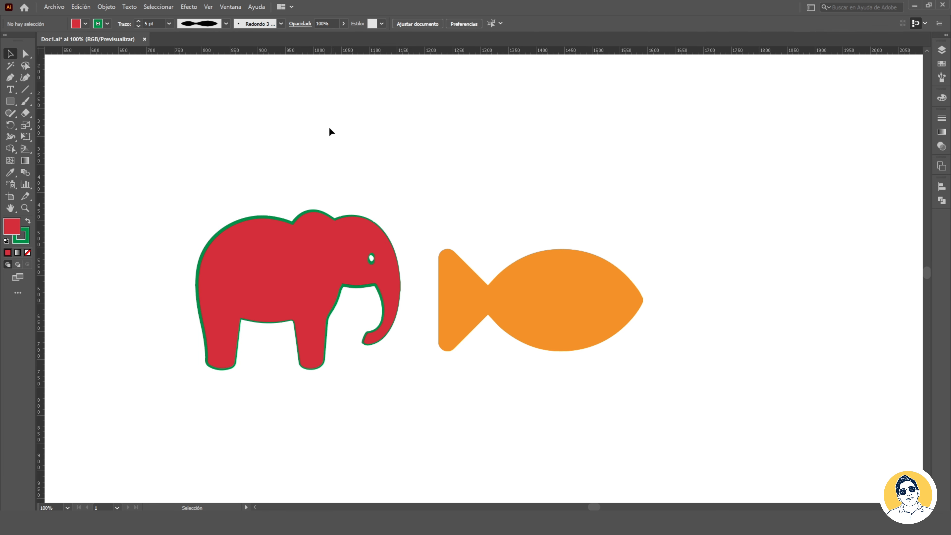
Undo the width profile changes on the elephant's stroke back to the uniform (Uniforme) profile
{"action": "key", "text": "ctrl+z"}
{"action": "key", "text": "ctrl+z"}
{"action": "key", "text": "ctrl+z"}
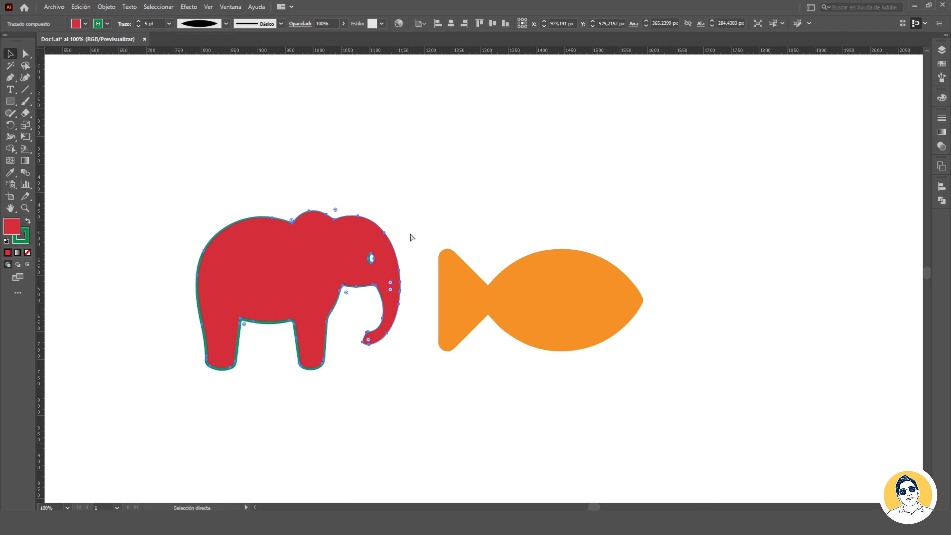
Open the Artístico_Caligráfico brush library, enlarge its panel and move it higher above the fish
{"action": "left_click", "coordinate": [282, 24]}
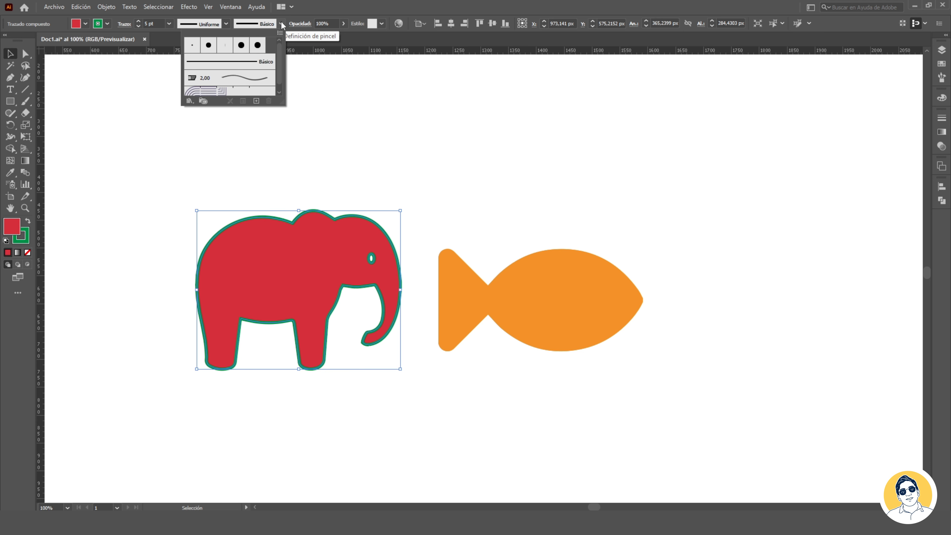
{"action": "scroll", "coordinate": [254, 66], "scroll_direction": "down", "scroll_amount": 1}
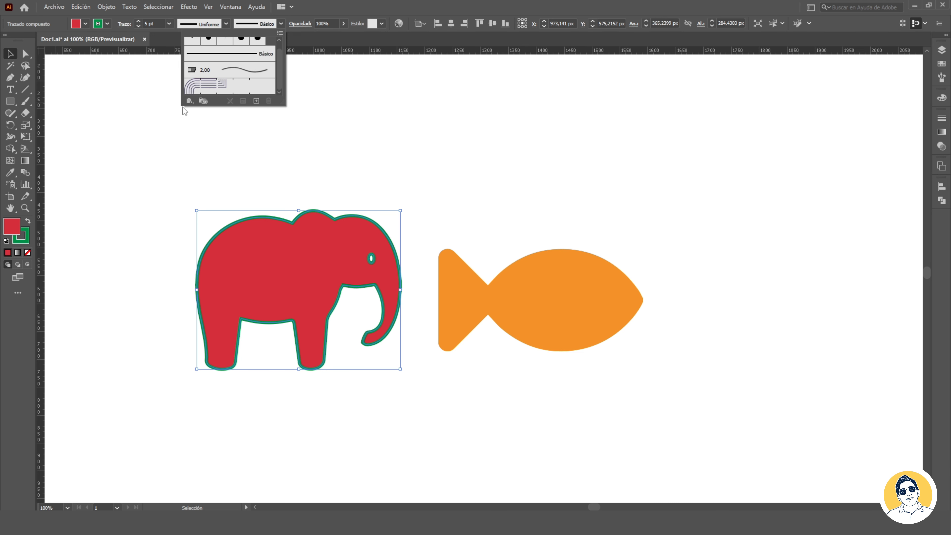
{"action": "left_click", "coordinate": [191, 101]}
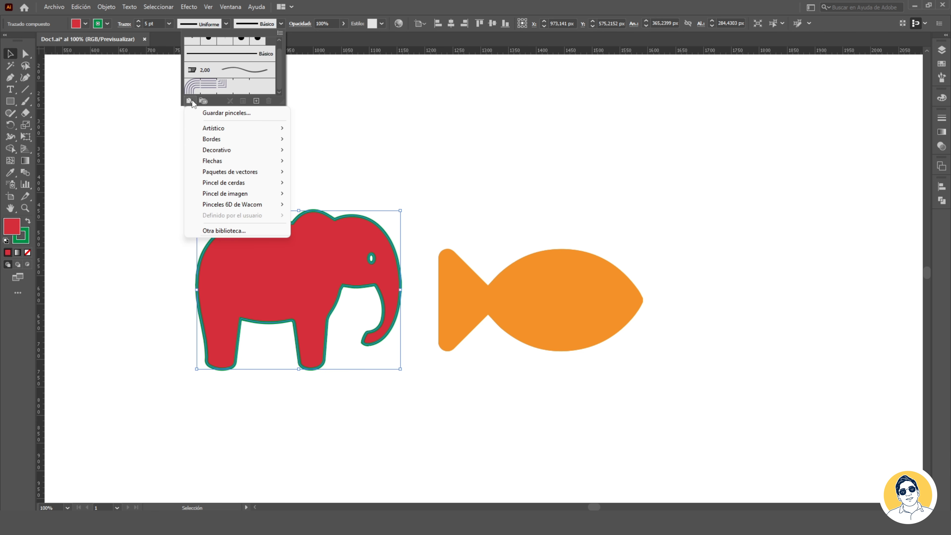
{"action": "mouse_move", "coordinate": [254, 125]}
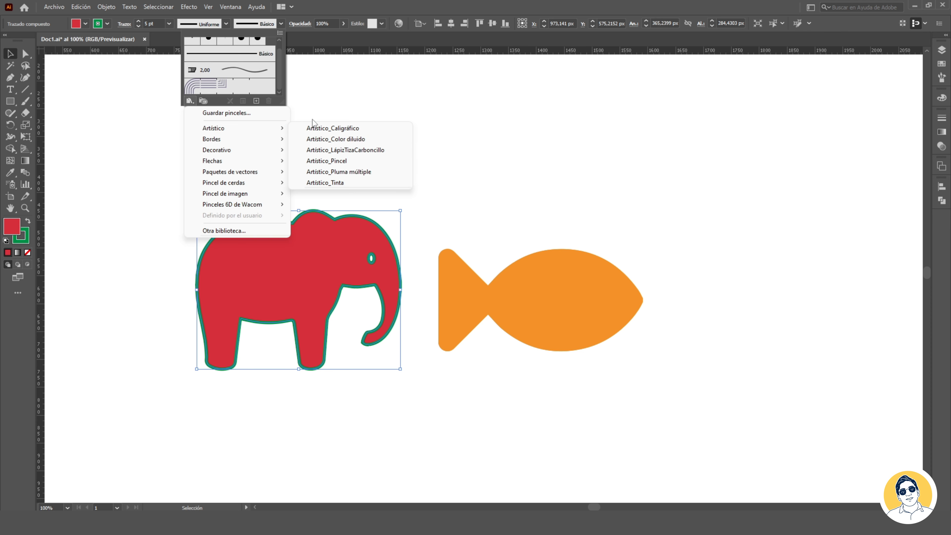
{"action": "left_click", "coordinate": [316, 128]}
{"action": "left_click", "coordinate": [455, 233]}
{"action": "left_click_drag", "start_coordinate": [484, 308], "coordinate": [479, 421]}
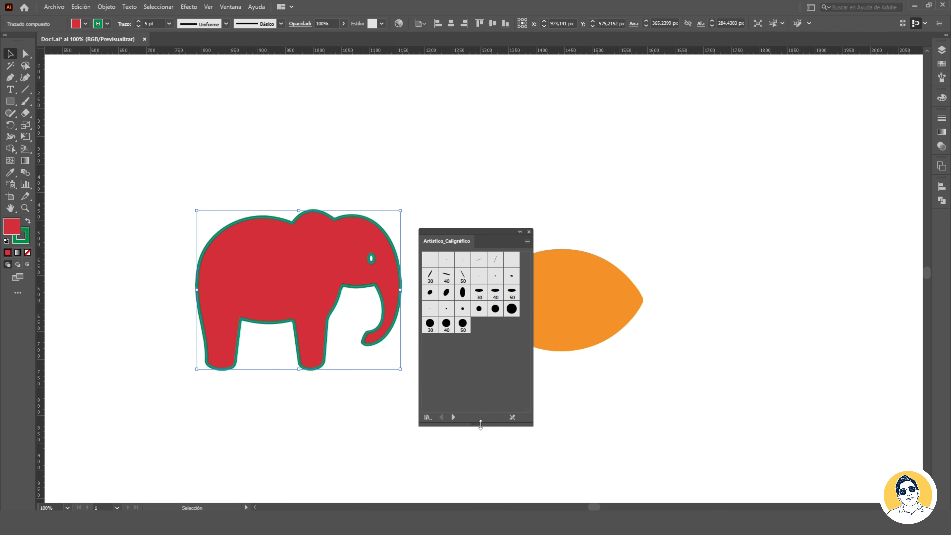
{"action": "mouse_move", "coordinate": [488, 234]}
{"action": "left_mouse_down"}
{"action": "mouse_move", "coordinate": [521, 175]}
{"action": "mouse_move", "coordinate": [516, 151]}
{"action": "left_mouse_up"}
Try the 20 pt round calligraphic brush on the elephant's outline and replace it with the 5 pt round brush
{"action": "left_click", "coordinate": [540, 225]}
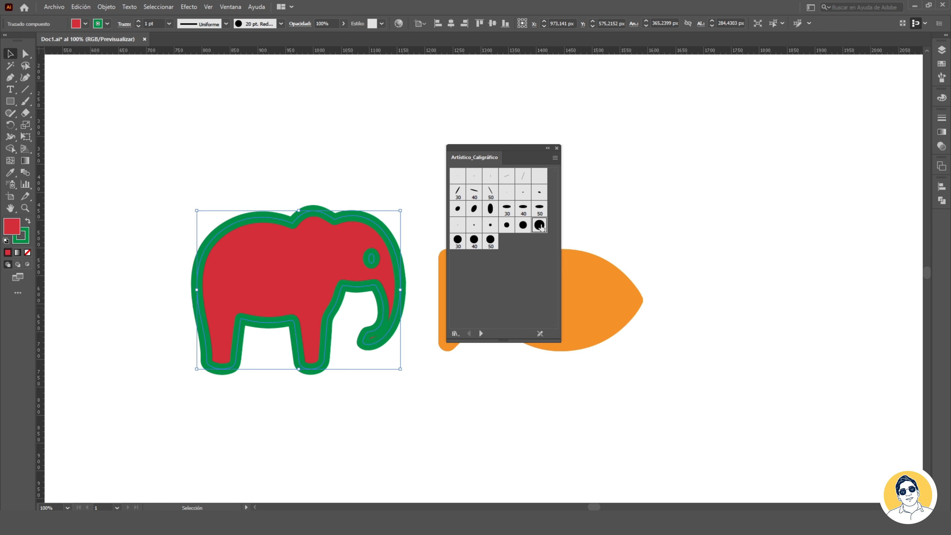
{"action": "left_click", "coordinate": [490, 225]}
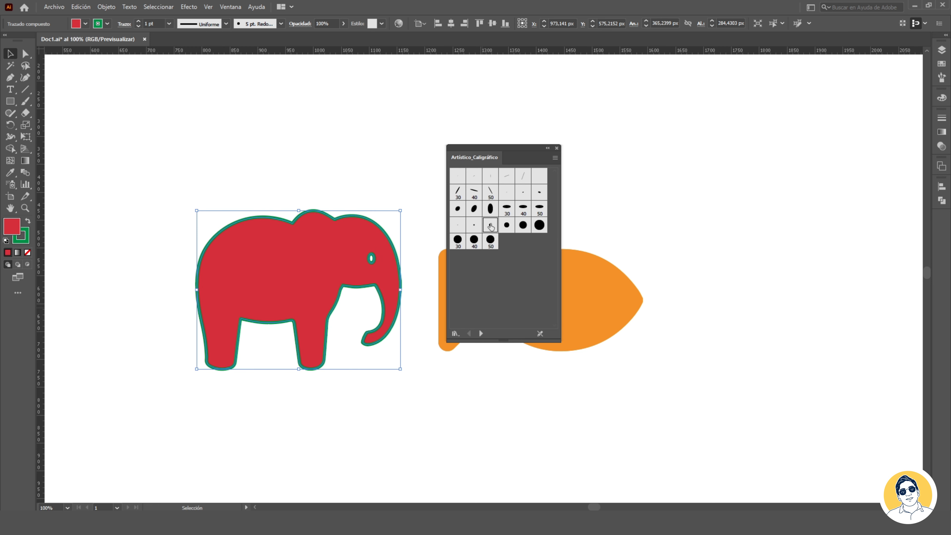
Paint a wavy brush stroke about 329 px wide above the elephant and apply the 30 pt flat calligraphic brush to it
{"action": "left_click", "coordinate": [214, 166]}
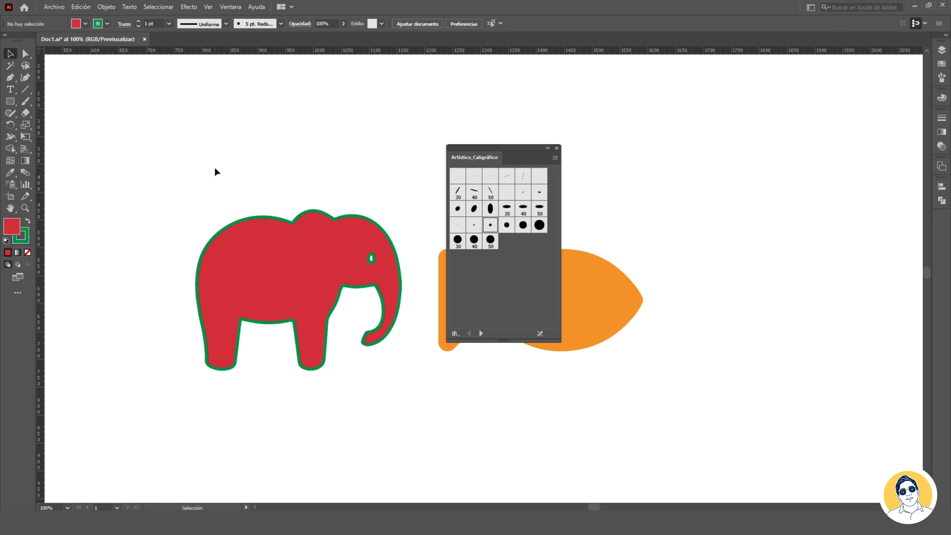
{"action": "left_click", "coordinate": [24, 102]}
{"action": "mouse_move", "coordinate": [118, 172]}
{"action": "left_mouse_down"}
{"action": "mouse_move", "coordinate": [170, 191]}
{"action": "mouse_move", "coordinate": [303, 174]}
{"action": "left_mouse_up"}
{"action": "left_click", "coordinate": [10, 54]}
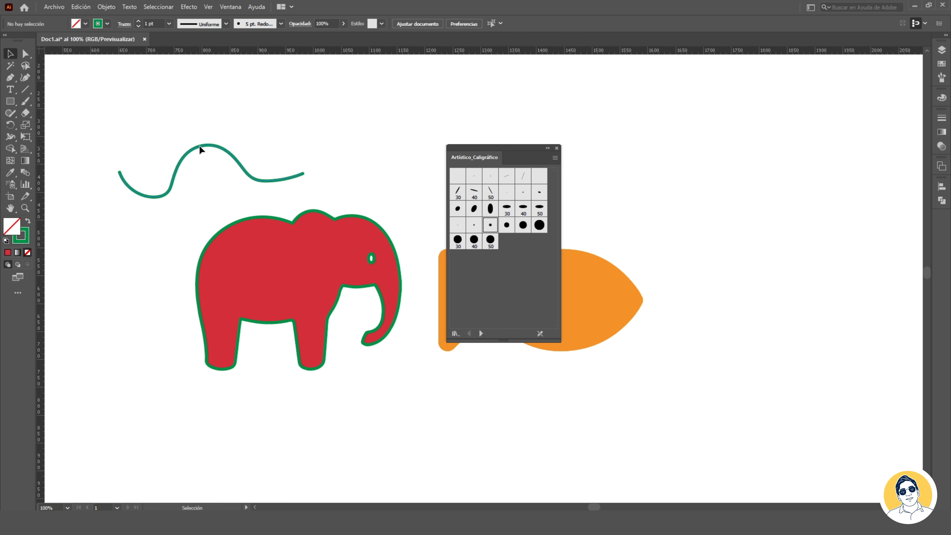
{"action": "left_click", "coordinate": [200, 147]}
{"action": "left_click", "coordinate": [458, 192]}
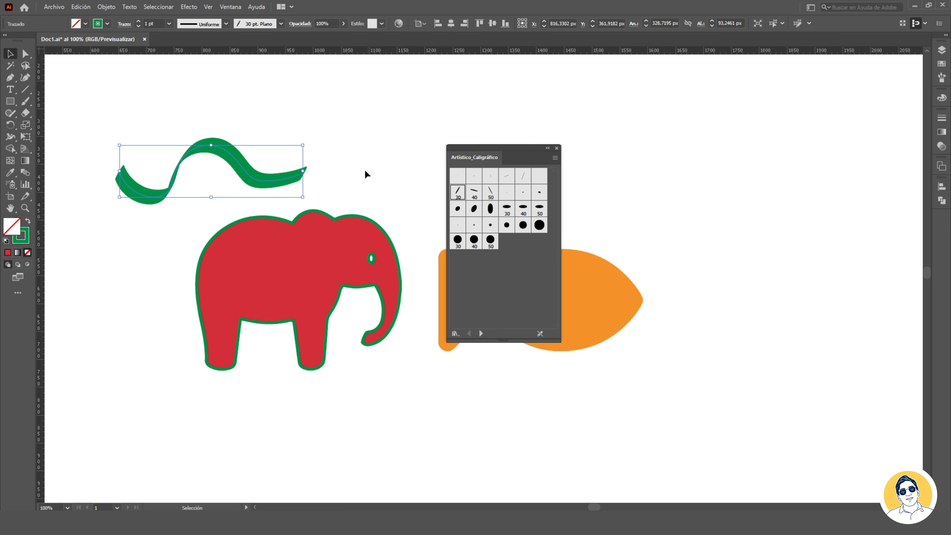
{"action": "left_click", "coordinate": [366, 175]}
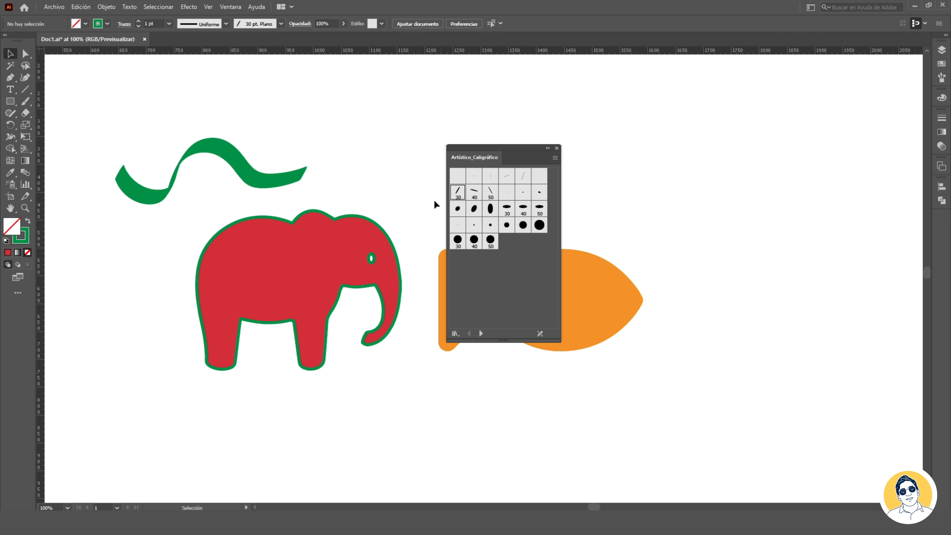
Undo the brush change and the wavy stroke above the elephant, and select the elephant again
{"action": "key", "text": "ctrl+z"}
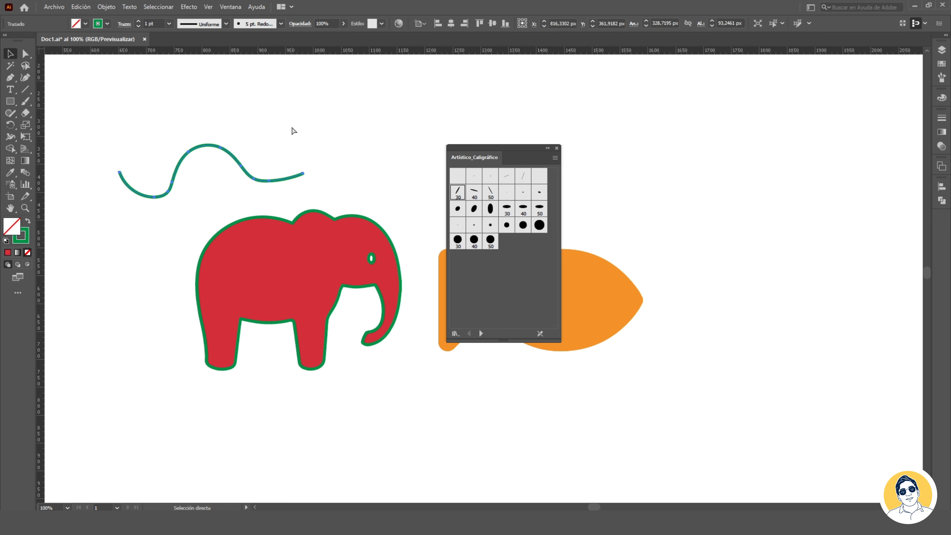
{"action": "key", "text": "ctrl+z"}
{"action": "left_click", "coordinate": [298, 240]}
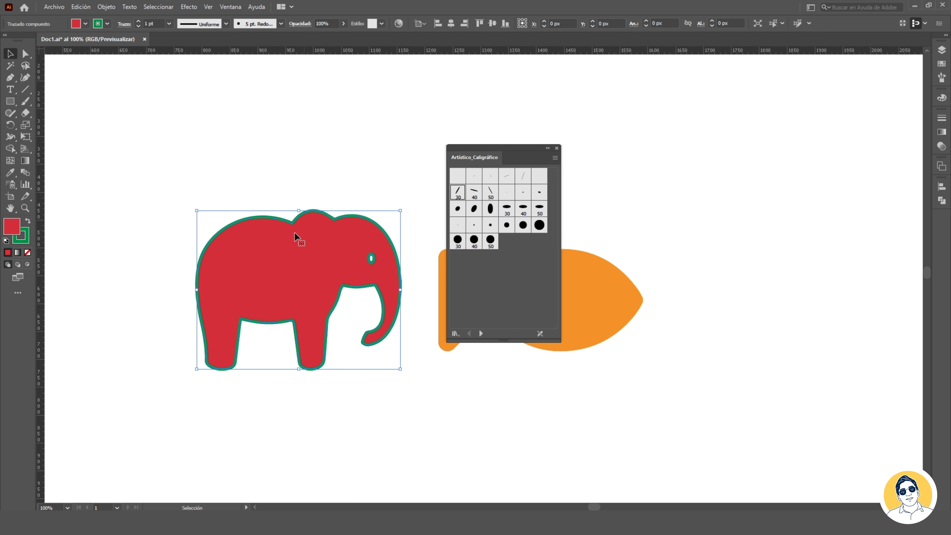
View the bristle brush library (Biblioteca de pincel de cerdas) and close the brush library panel
{"action": "left_click", "coordinate": [457, 334]}
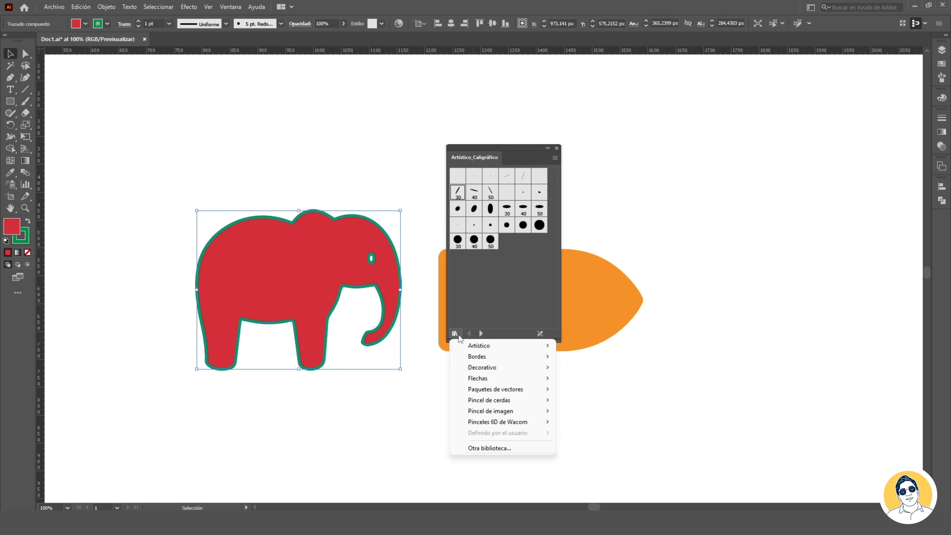
{"action": "mouse_move", "coordinate": [490, 400]}
{"action": "left_click", "coordinate": [577, 400]}
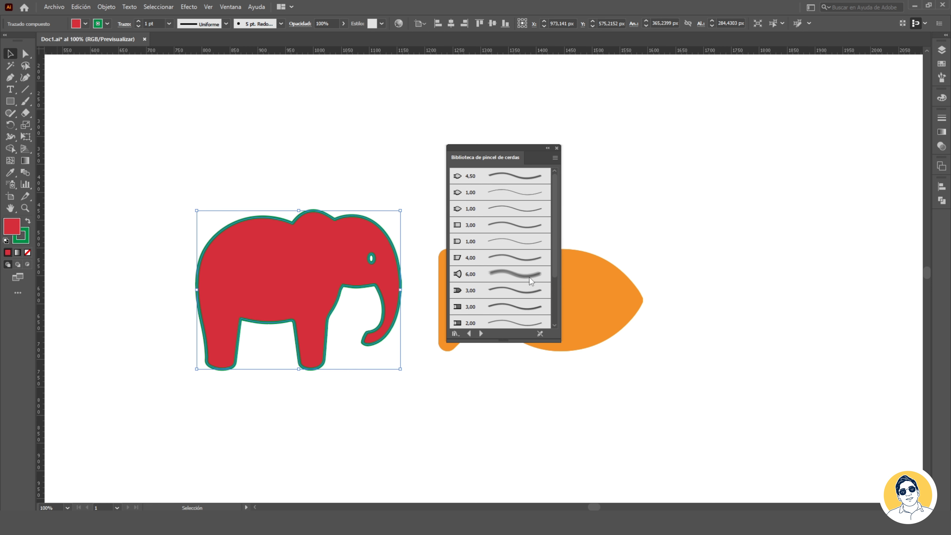
{"action": "left_click", "coordinate": [556, 148]}
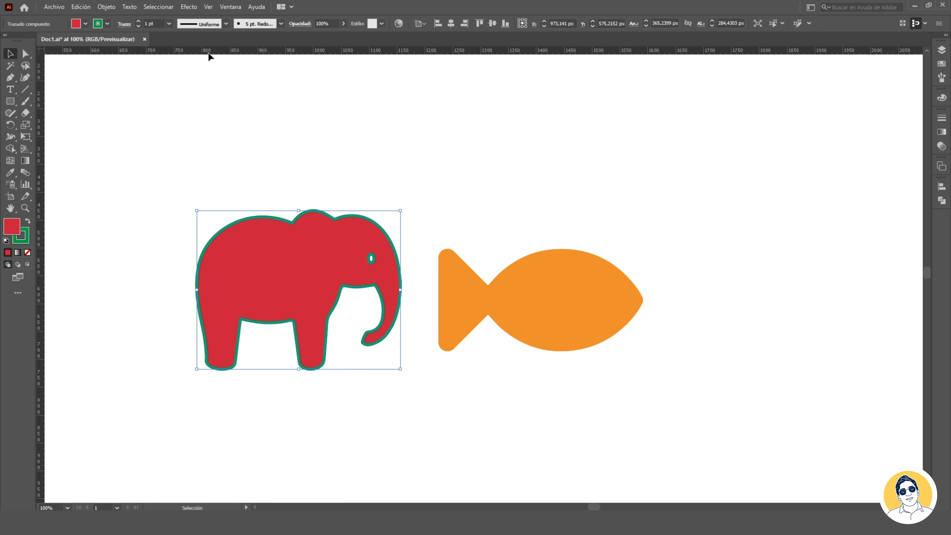
Remove the elephant's stroke so it keeps only its red fill, and leave the elephant selected
{"action": "left_click", "coordinate": [25, 239]}
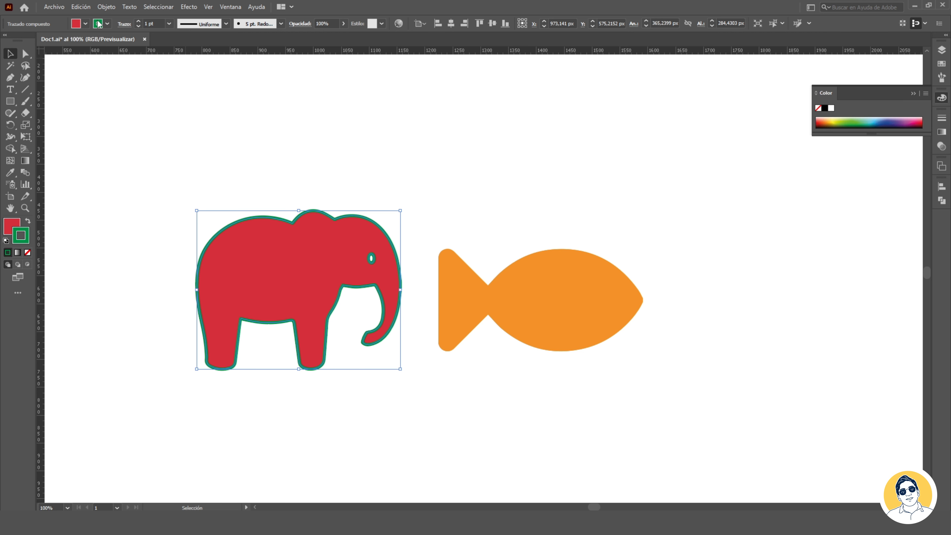
{"action": "left_click", "coordinate": [27, 252]}
{"action": "left_click", "coordinate": [281, 179]}
{"action": "left_click", "coordinate": [304, 223]}
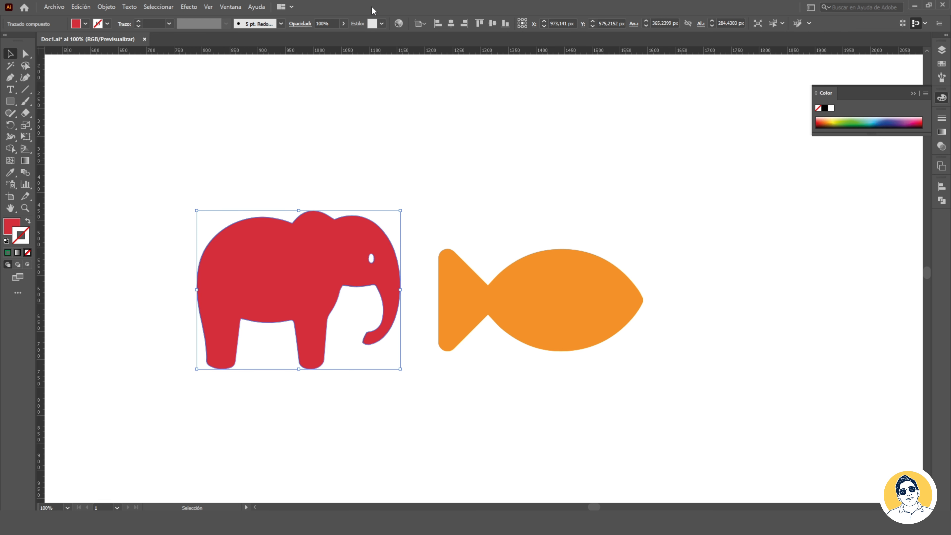
Lower the elephant's opacity to 37%
{"action": "left_click", "coordinate": [344, 23]}
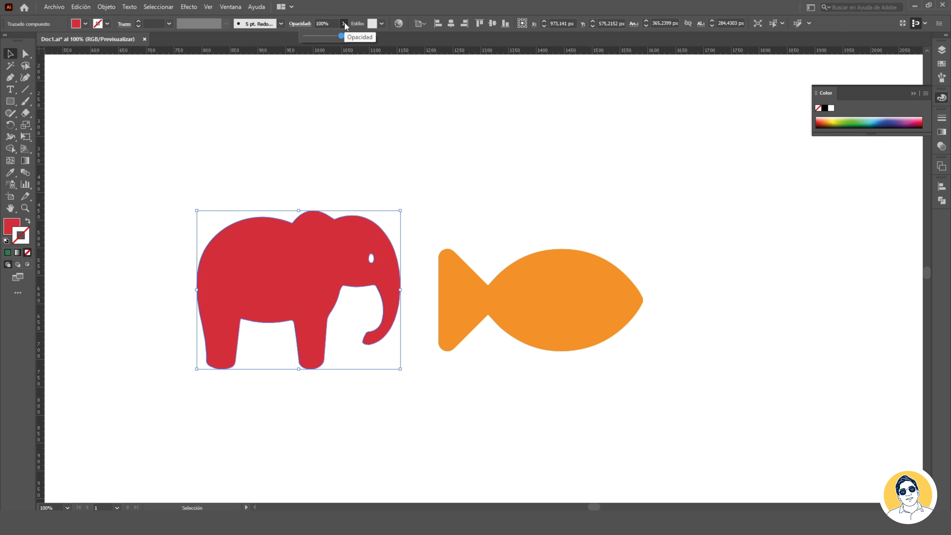
{"action": "left_click_drag", "start_coordinate": [321, 39], "coordinate": [320, 36]}
{"action": "left_click", "coordinate": [380, 292]}
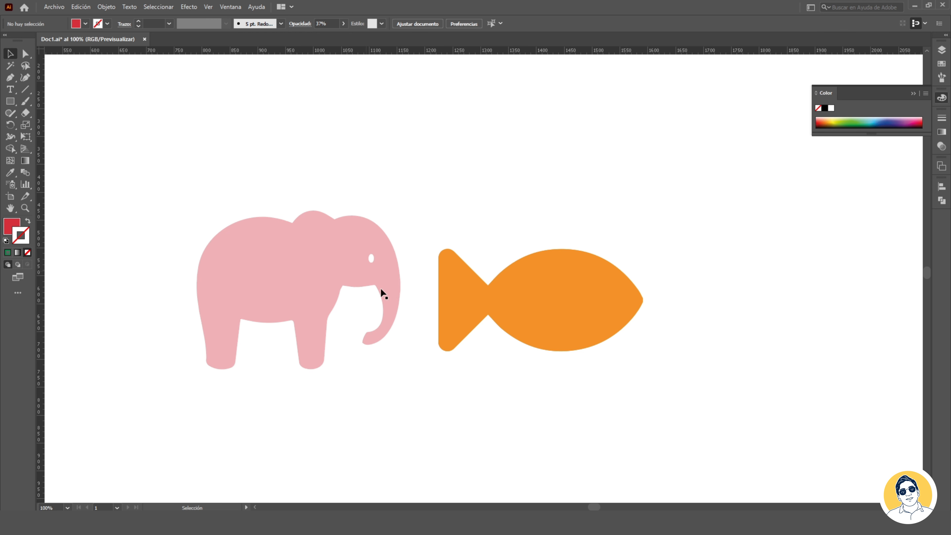
Overlap a copy of the fish with the translucent elephant, and move both fish and the elephant apart again
{"action": "left_click_drag", "start_coordinate": [539, 307], "coordinate": [354, 272]}
{"action": "left_click_drag", "start_coordinate": [325, 218], "coordinate": [389, 259]}
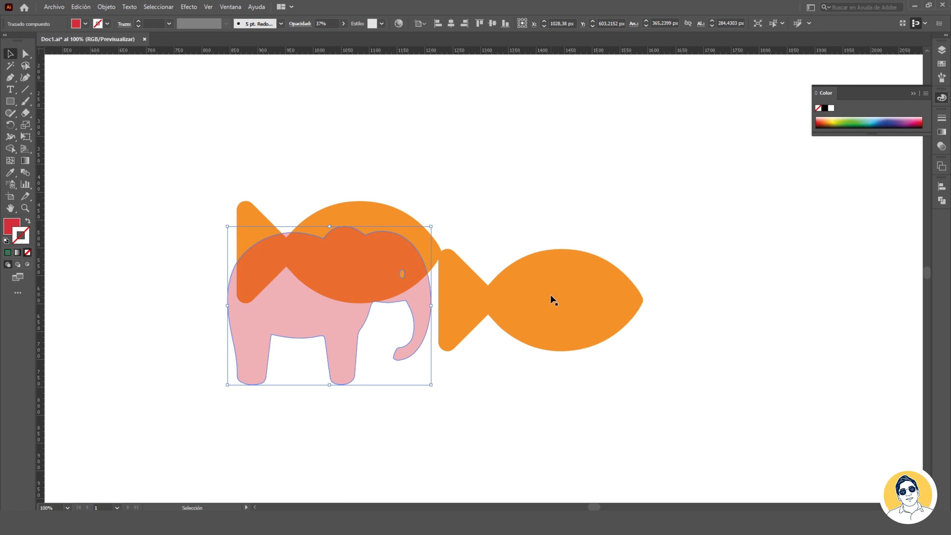
{"action": "left_click_drag", "start_coordinate": [552, 297], "coordinate": [638, 307]}
{"action": "left_click_drag", "start_coordinate": [380, 255], "coordinate": [512, 226]}
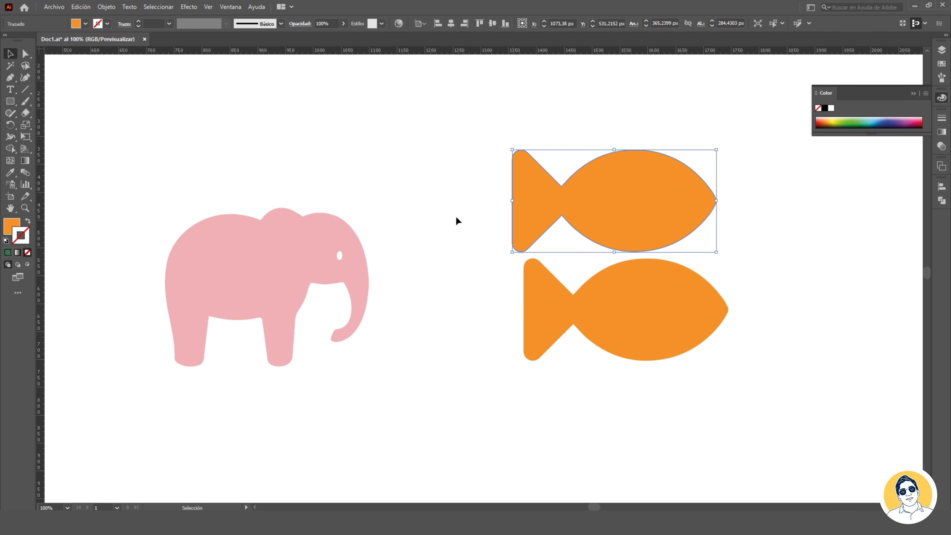
{"action": "key", "text": "ctrl+z"}
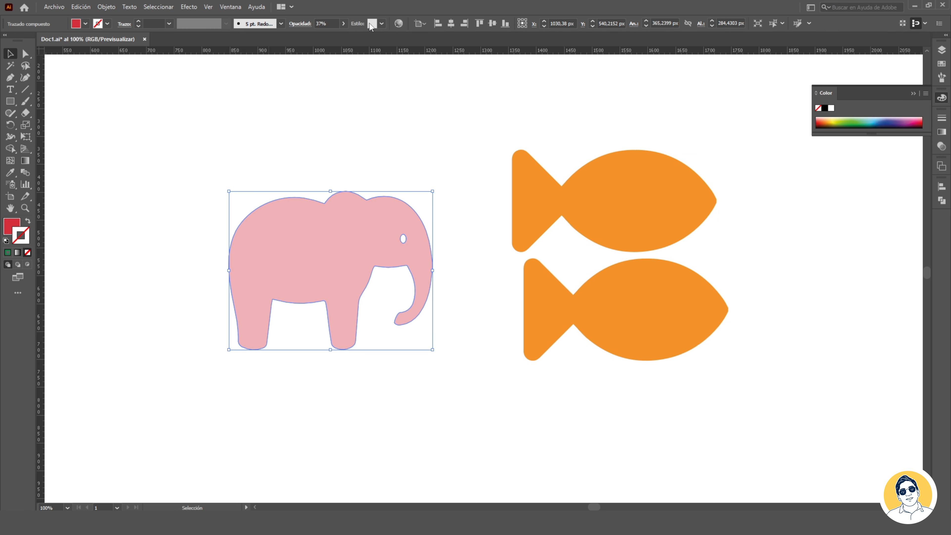
{"action": "left_click", "coordinate": [382, 23]}
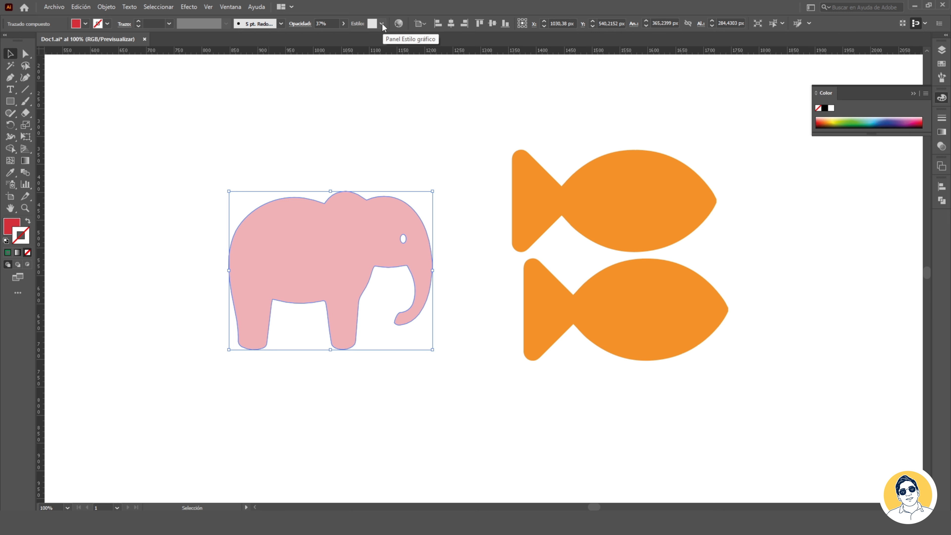
{"action": "left_click", "coordinate": [399, 25]}
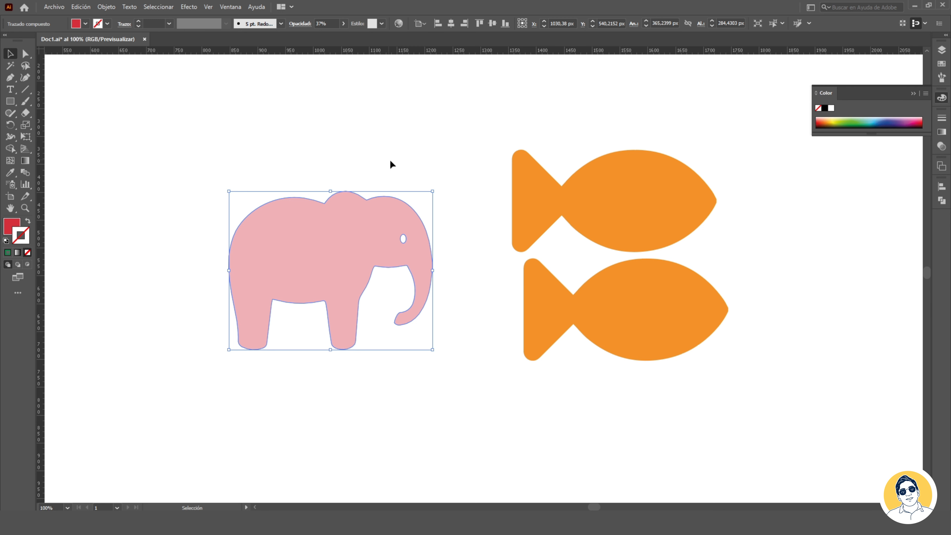
{"action": "left_click", "coordinate": [419, 143]}
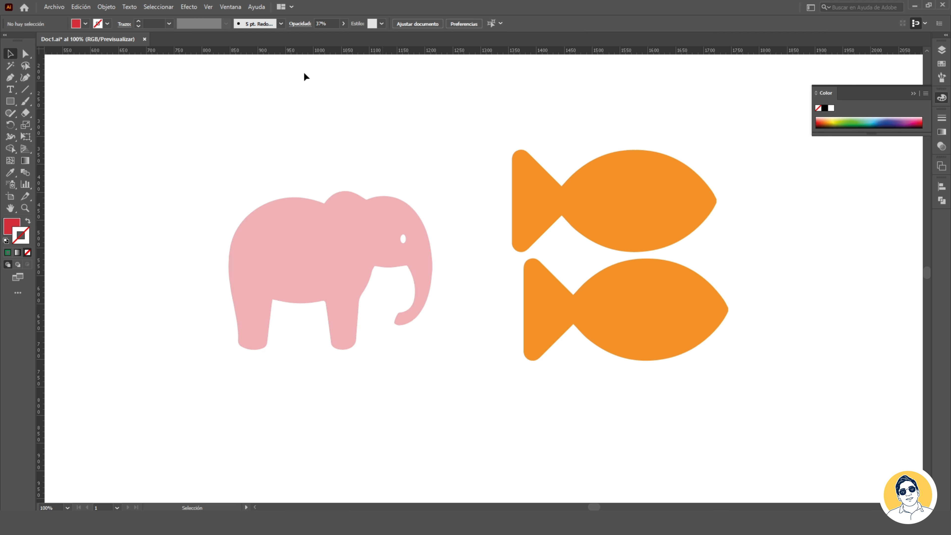
Open the illustration soccer_girl.ai and display it at 100% with nothing selected
{"action": "left_click", "coordinate": [48, 6]}
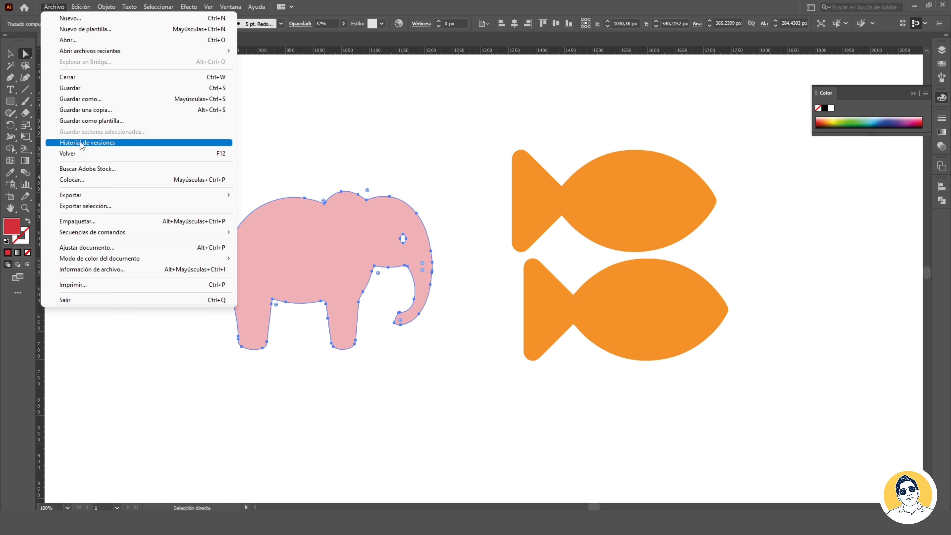
{"action": "left_click", "coordinate": [66, 41]}
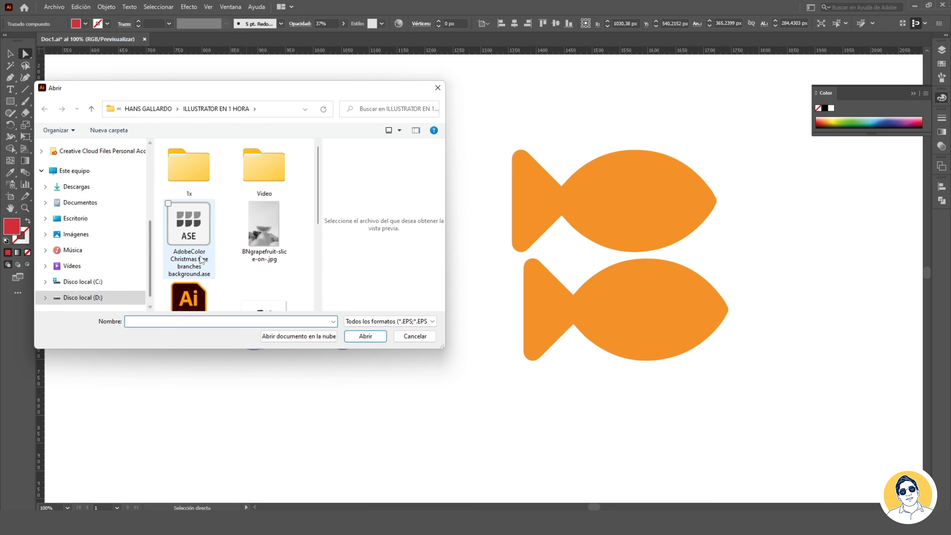
{"action": "scroll", "coordinate": [200, 256], "scroll_direction": "down", "scroll_amount": 5}
{"action": "left_click", "coordinate": [264, 272]}
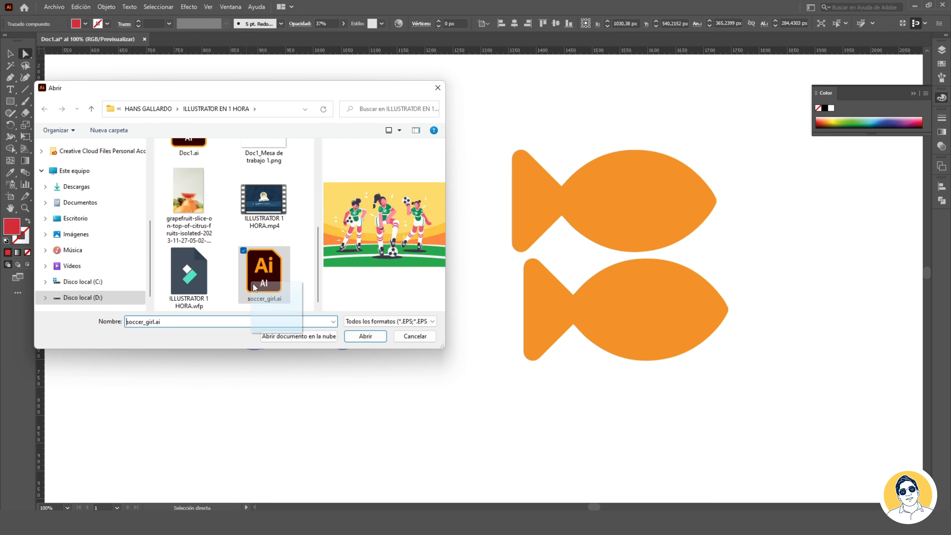
{"action": "left_click", "coordinate": [365, 336]}
{"action": "key", "text": "v"}
{"action": "left_click", "coordinate": [167, 172]}
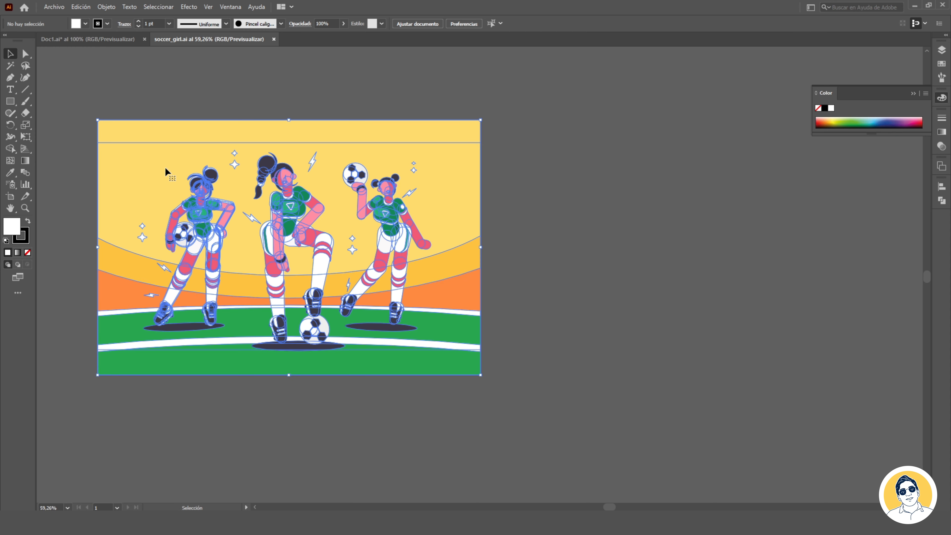
{"action": "key", "text": "ctrl+1"}
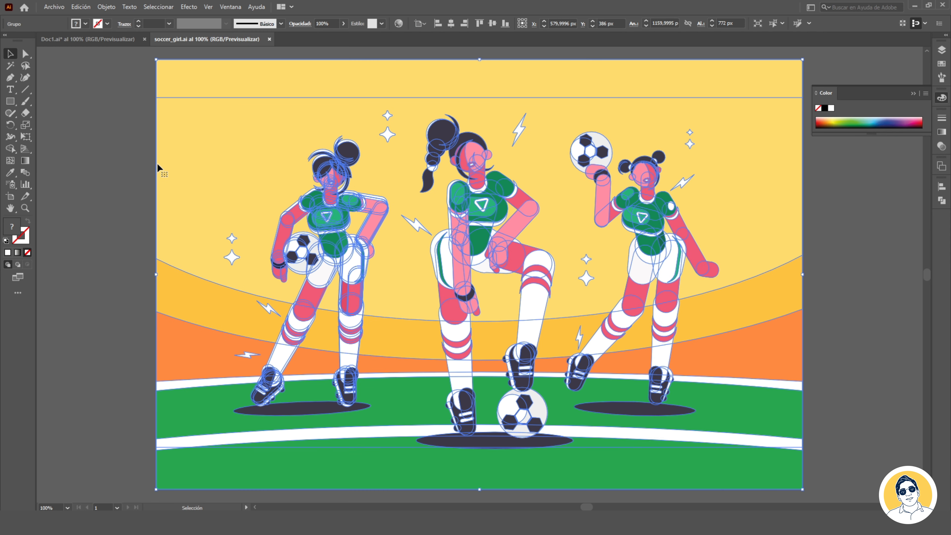
{"action": "left_click", "coordinate": [116, 164]}
Try recoloring the green lower shirt piece of the leftmost player with the dark blue fill 141484
{"action": "left_click", "coordinate": [26, 55]}
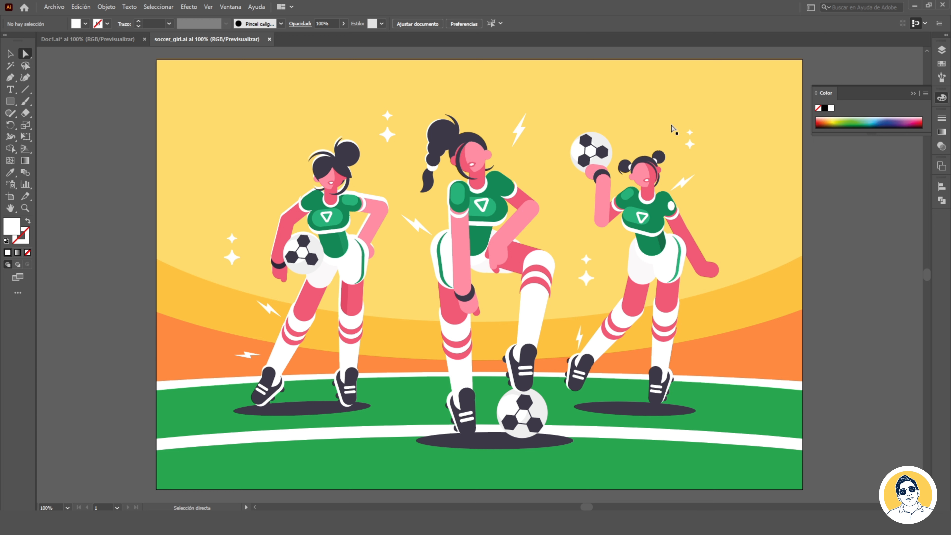
{"action": "left_click", "coordinate": [336, 250]}
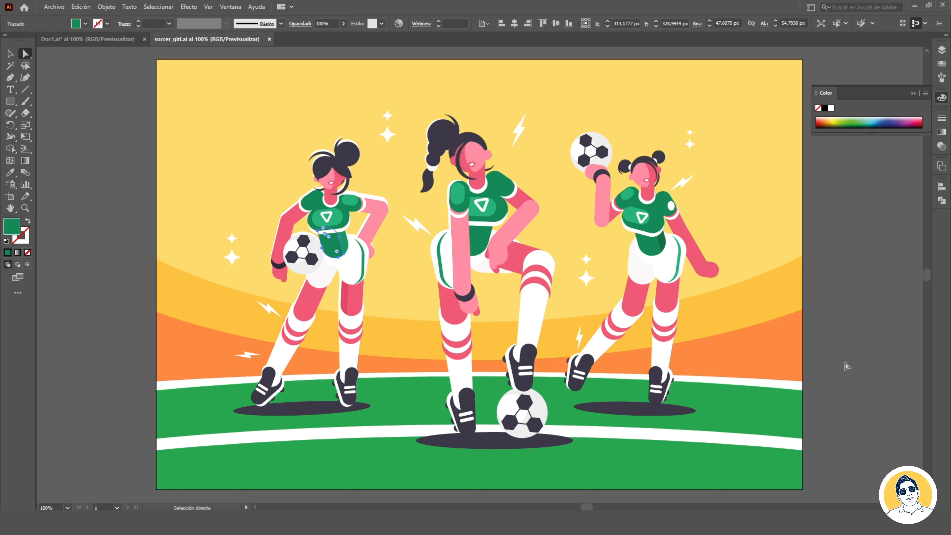
{"action": "double_click", "coordinate": [13, 233]}
{"action": "type", "text": "141484"}
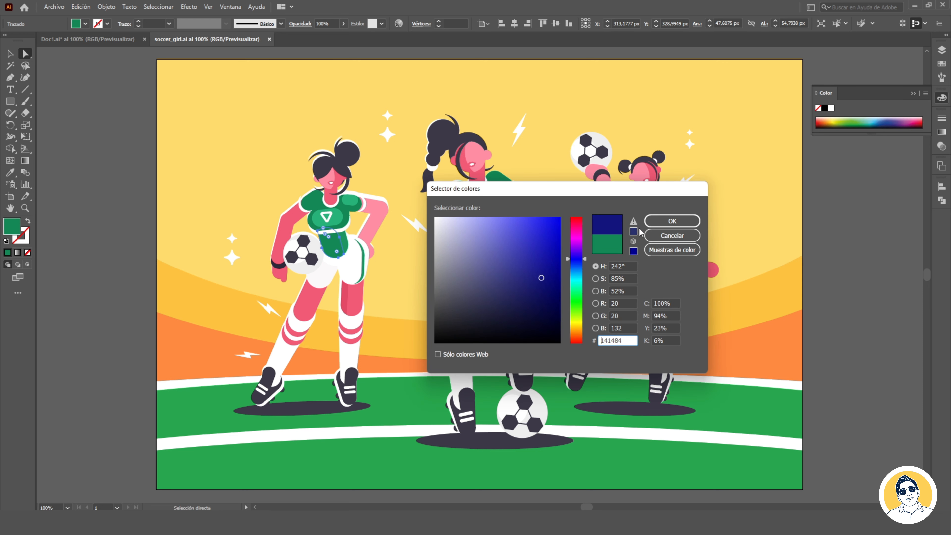
{"action": "left_click", "coordinate": [671, 222]}
Try giving the middle player's green lower shirt piece the same dark blue fill
{"action": "left_click", "coordinate": [489, 239]}
{"action": "double_click", "coordinate": [12, 226]}
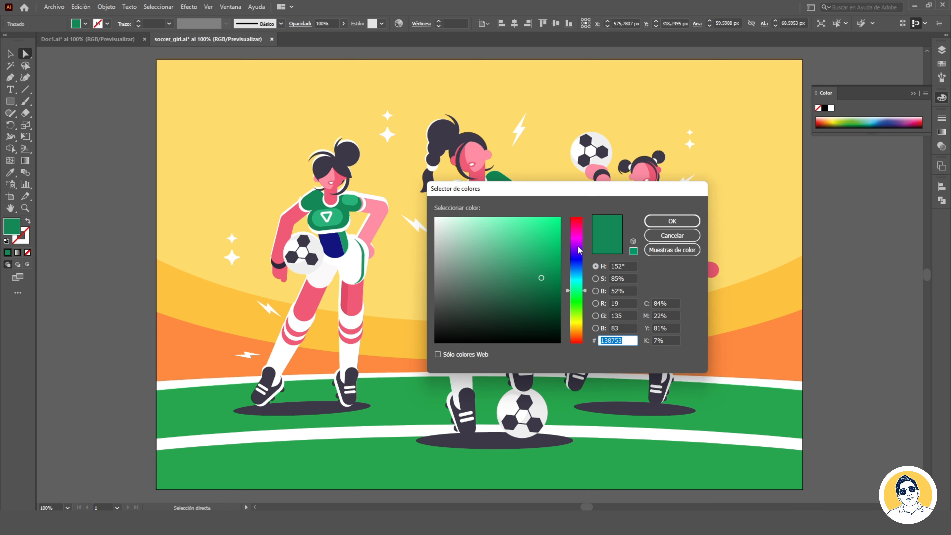
{"action": "type", "text": "141484"}
{"action": "left_click", "coordinate": [672, 221]}
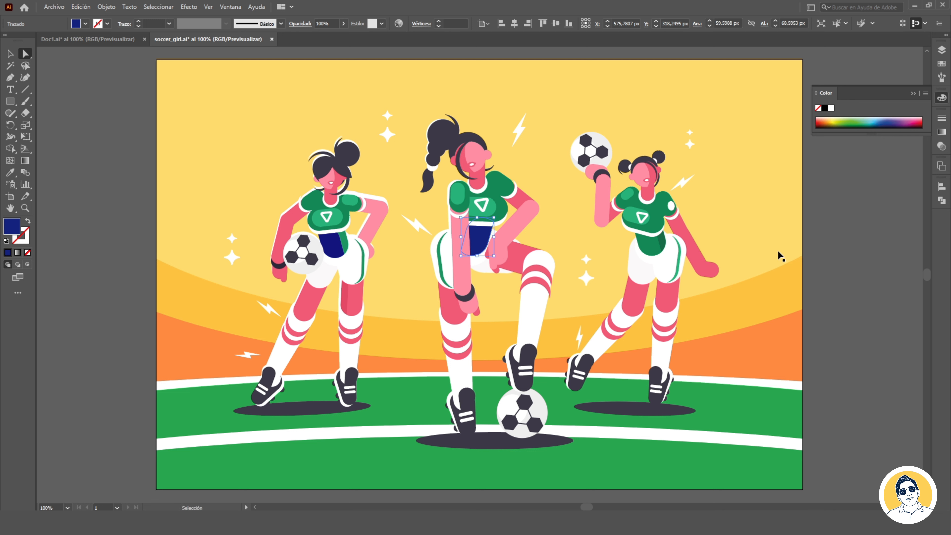
Undo the dark blue fills on the shirts of both players
{"action": "key", "text": "ctrl+z"}
{"action": "key", "text": "ctrl+z"}
{"action": "key", "text": "ctrl+z"}
Select the whole soccer illustration and open the advanced Recolor Artwork dialog (Volver a colorear ilustración)
{"action": "key", "text": "v"}
{"action": "key", "text": "ctrl+a"}
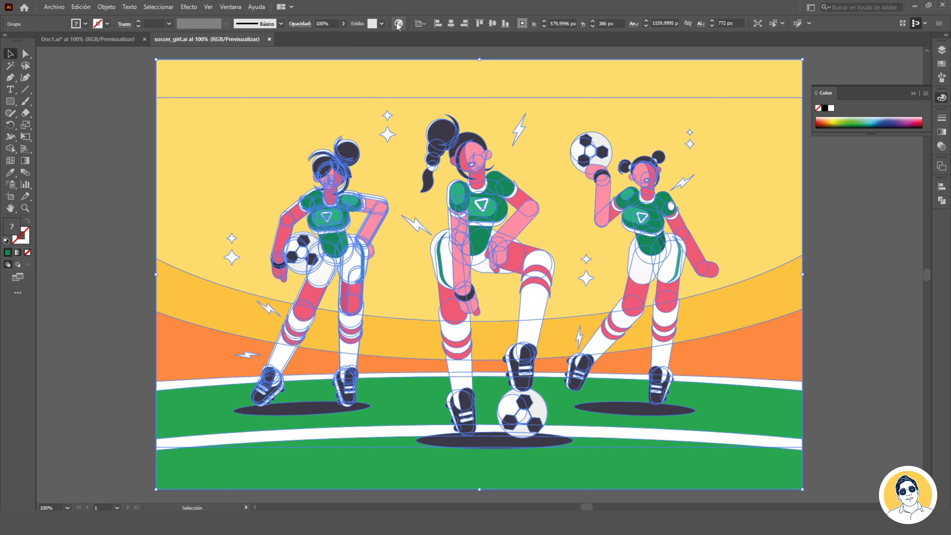
{"action": "left_click", "coordinate": [399, 23]}
{"action": "left_click", "coordinate": [526, 410]}
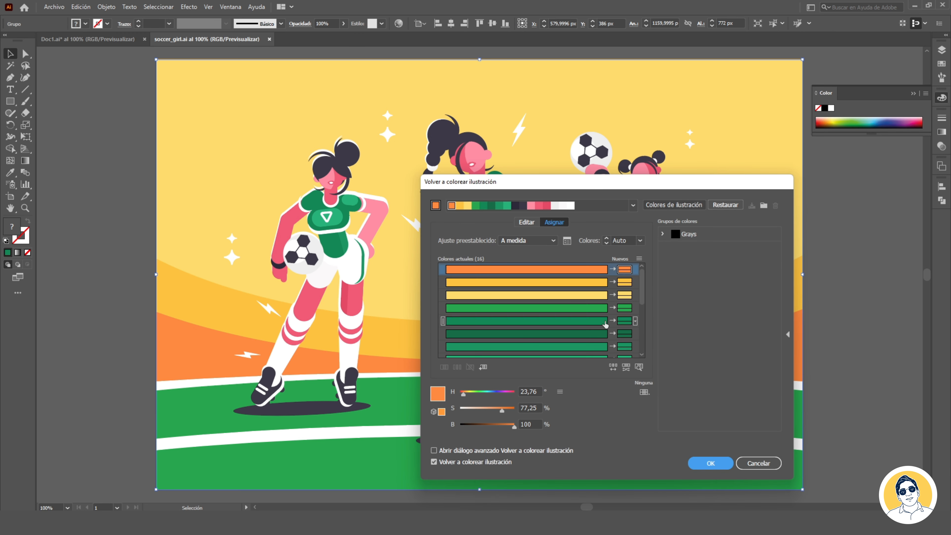
Remap the main shirt green to dark blue with a hue of 248°, and move the dialog aside to check the shirts
{"action": "left_click", "coordinate": [602, 323]}
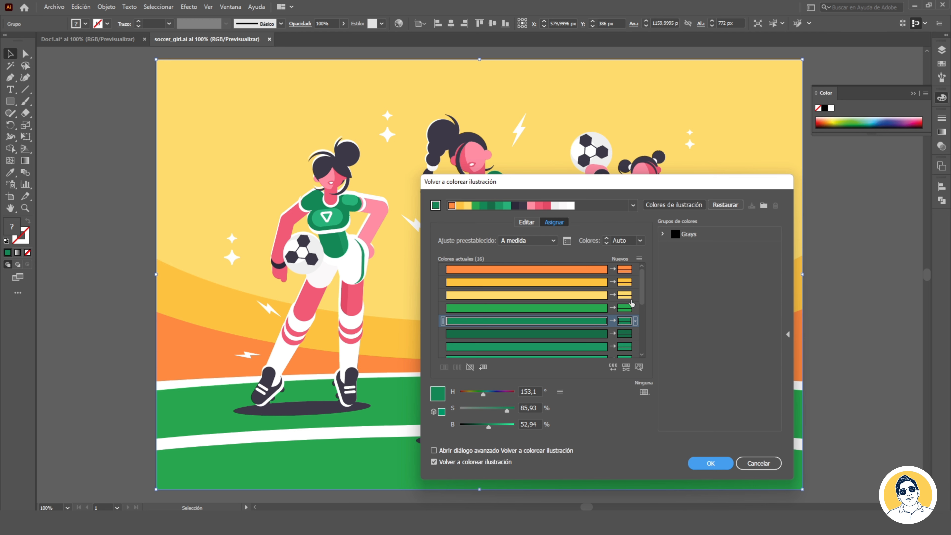
{"action": "left_click_drag", "start_coordinate": [483, 394], "coordinate": [497, 396]}
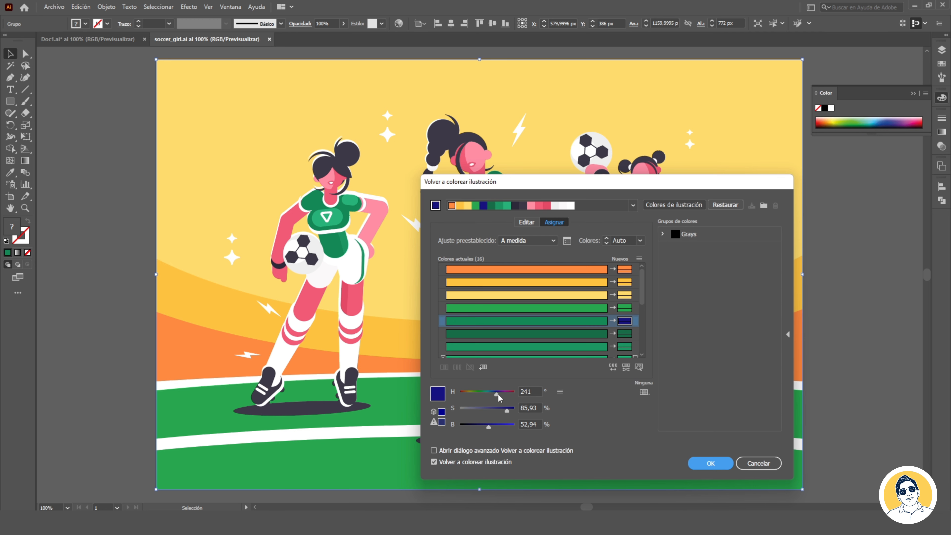
{"action": "left_click_drag", "start_coordinate": [458, 184], "coordinate": [404, 336]}
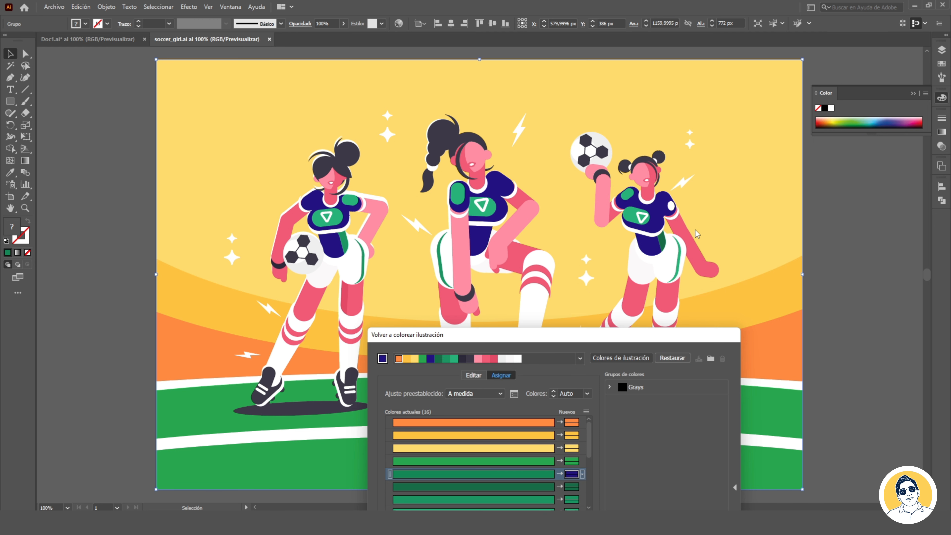
{"action": "left_click_drag", "start_coordinate": [470, 339], "coordinate": [493, 153]}
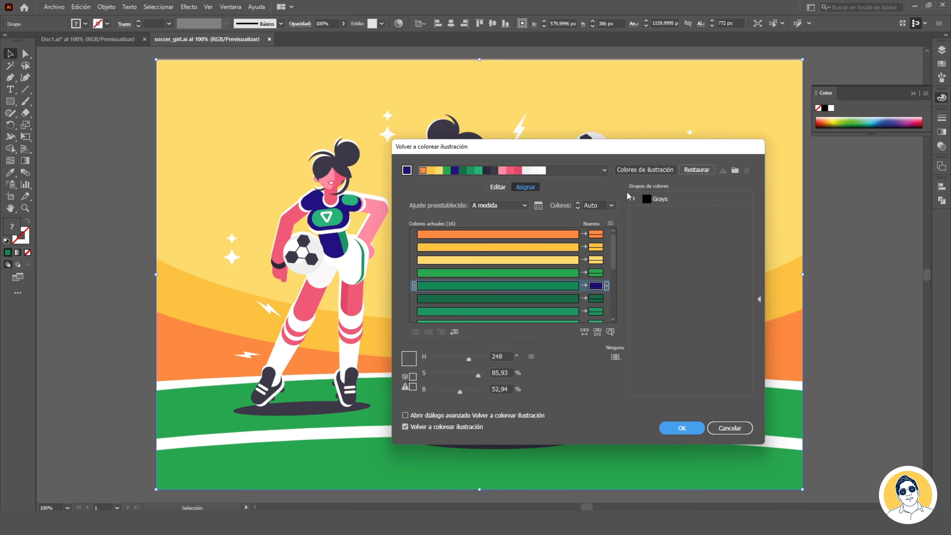
Remap the field green to teal at hue 175° and the shorts' green stripe to blue at hue 219°, apply the recoloring and deselect
{"action": "left_click", "coordinate": [415, 272]}
{"action": "left_click_drag", "start_coordinate": [455, 358], "coordinate": [459, 360]}
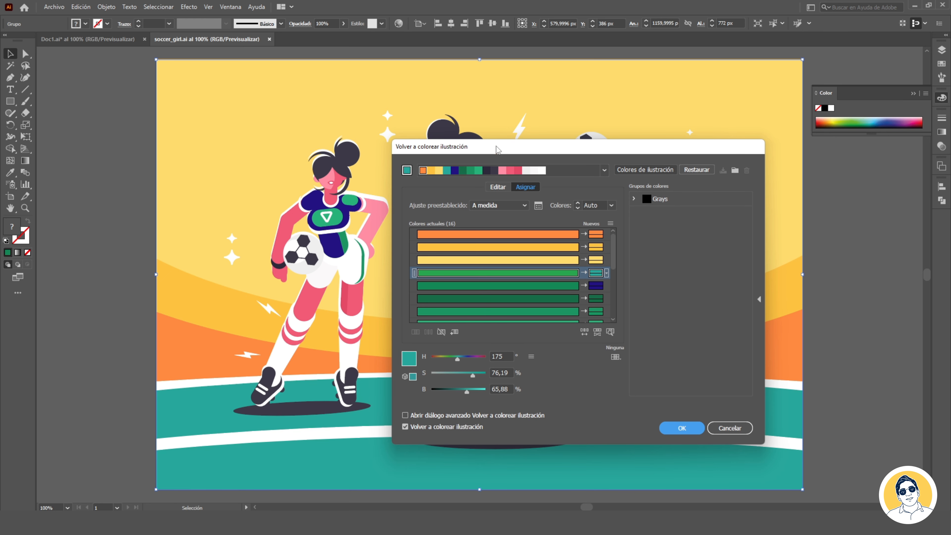
{"action": "left_click", "coordinate": [584, 311]}
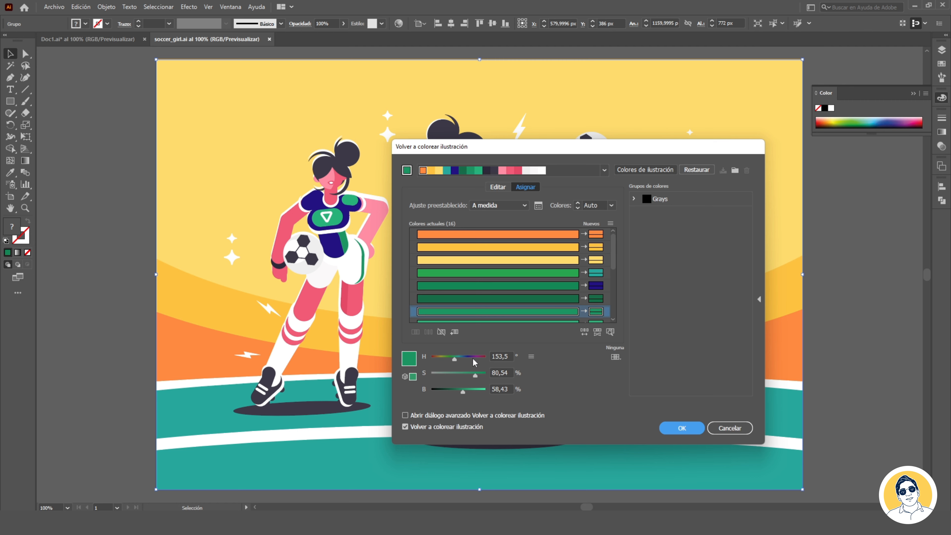
{"action": "left_click_drag", "start_coordinate": [454, 359], "coordinate": [468, 362]}
{"action": "left_click_drag", "start_coordinate": [482, 151], "coordinate": [437, 152]}
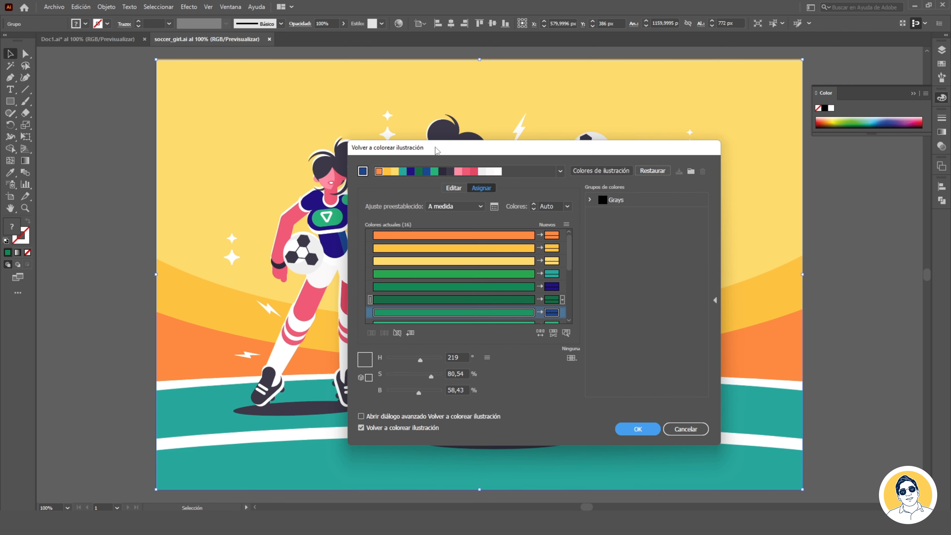
{"action": "left_click", "coordinate": [638, 430]}
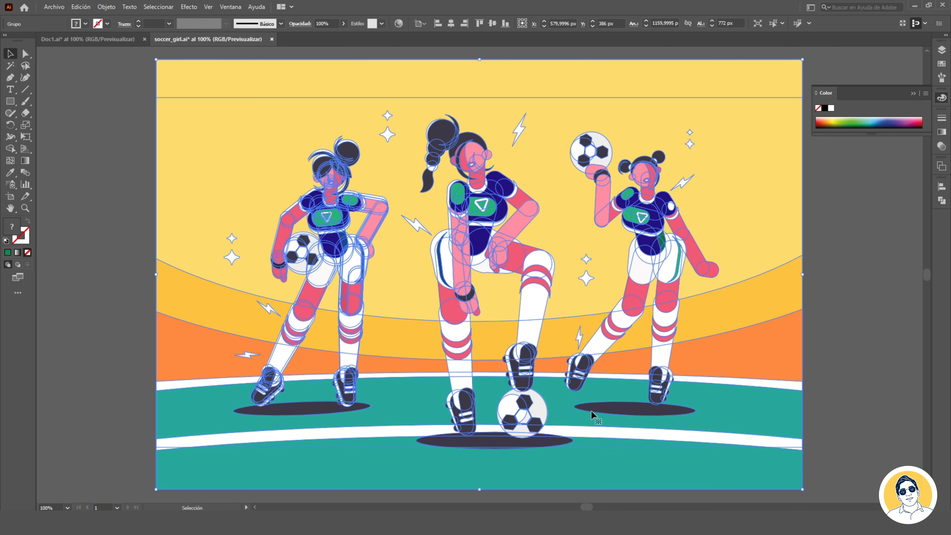
{"action": "left_click", "coordinate": [869, 235]}
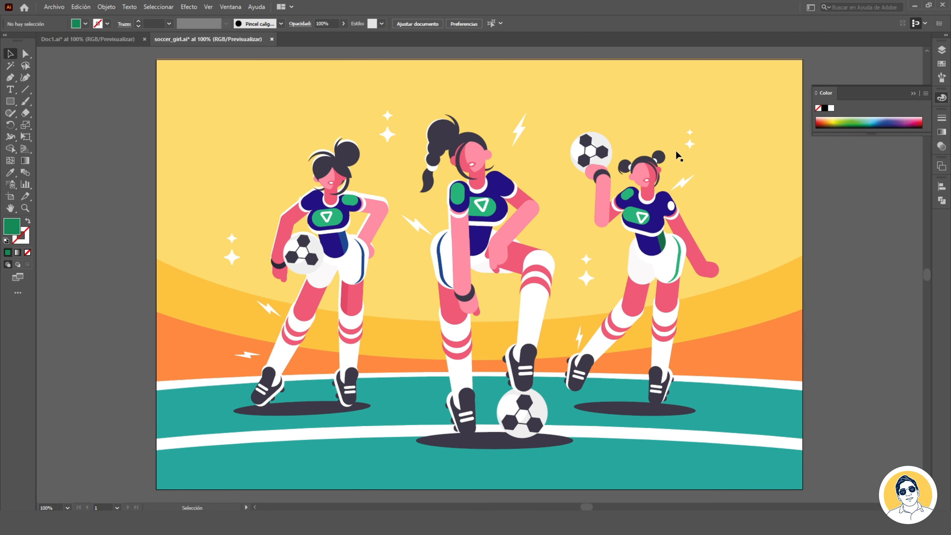
Switch to the Doc1 document, examine the alignment reference options for the selected elephant, and deselect it
{"action": "left_click", "coordinate": [88, 39]}
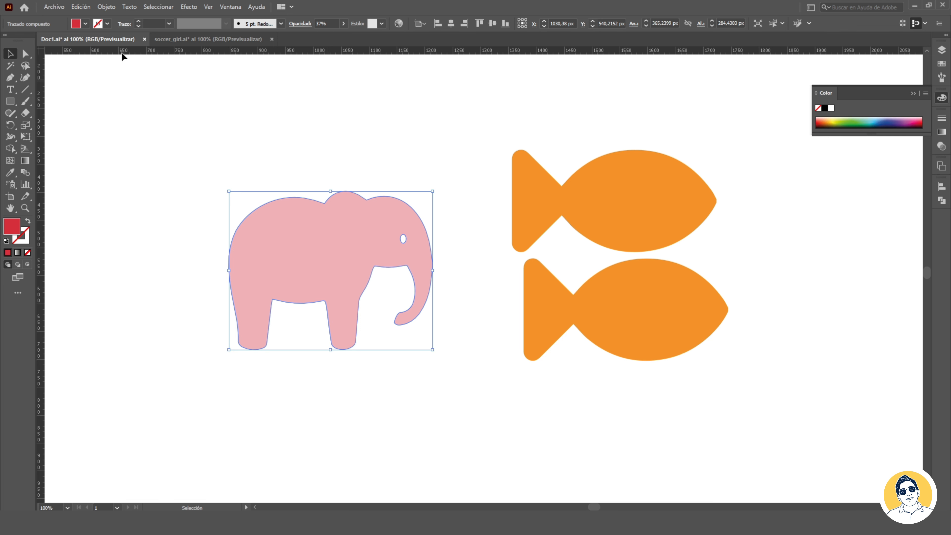
{"action": "left_click", "coordinate": [423, 24]}
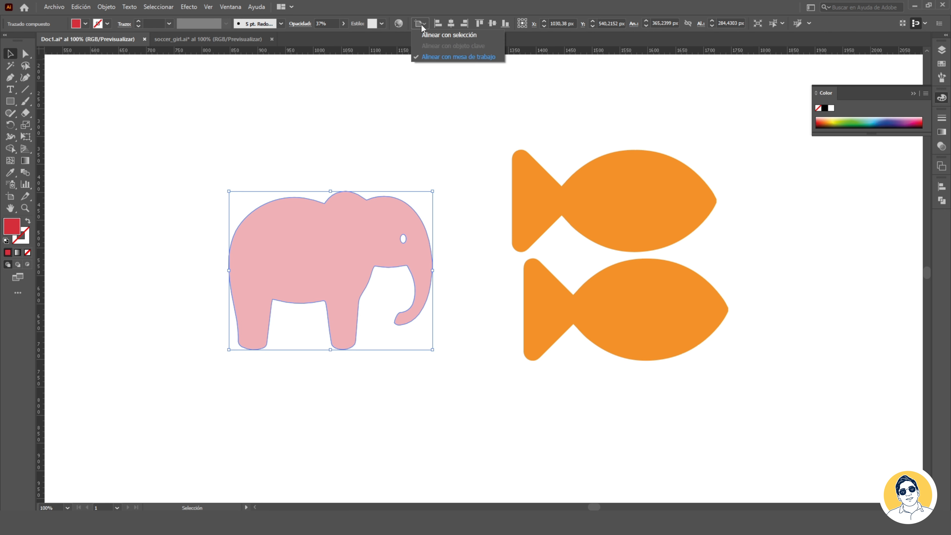
{"action": "left_click", "coordinate": [424, 26]}
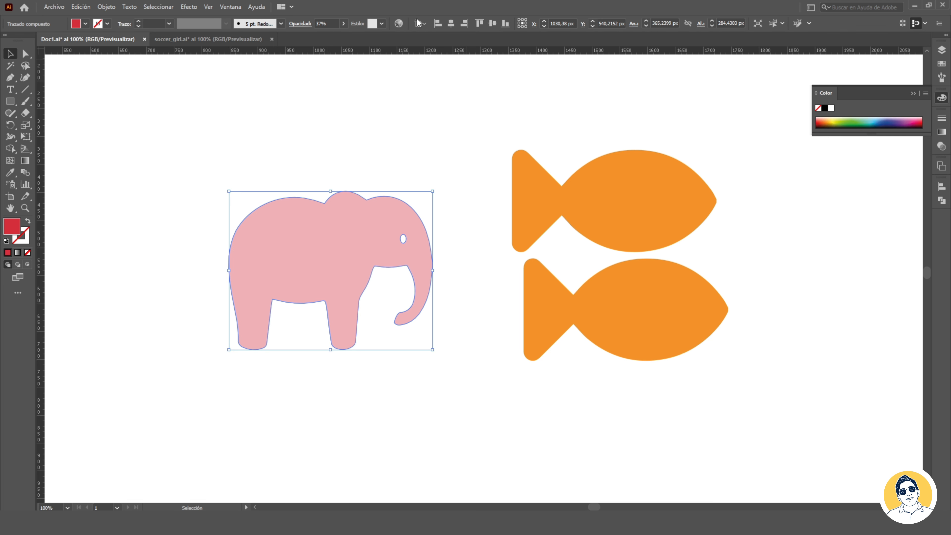
{"action": "left_click", "coordinate": [472, 134]}
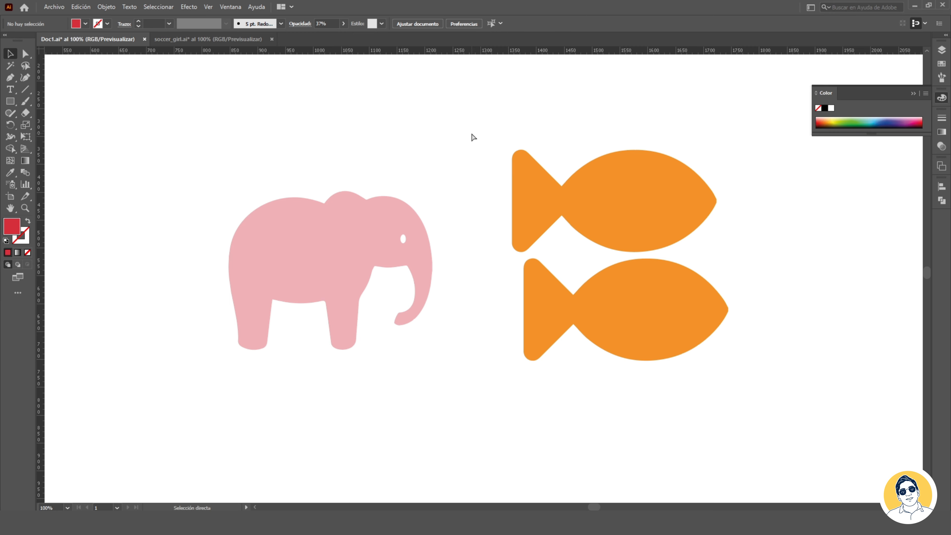
Delete the upper orange fish
{"action": "key", "text": "ctrl+minus"}
{"action": "key", "text": "ctrl+minus"}
{"action": "left_click", "coordinate": [548, 223]}
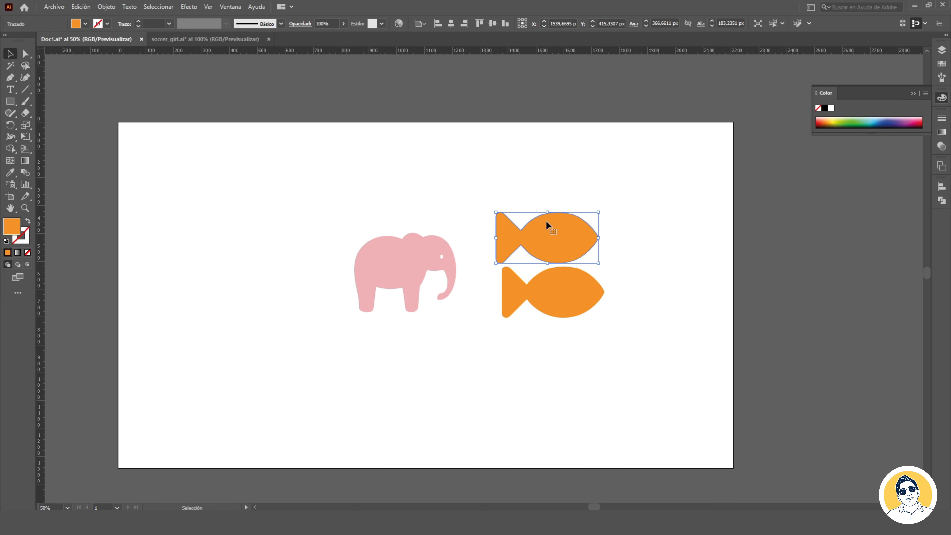
{"action": "key", "text": "Delete"}
Try moving the remaining fish off the artboard, undo the move, and delete the fish instead
{"action": "left_click_drag", "start_coordinate": [558, 281], "coordinate": [819, 252]}
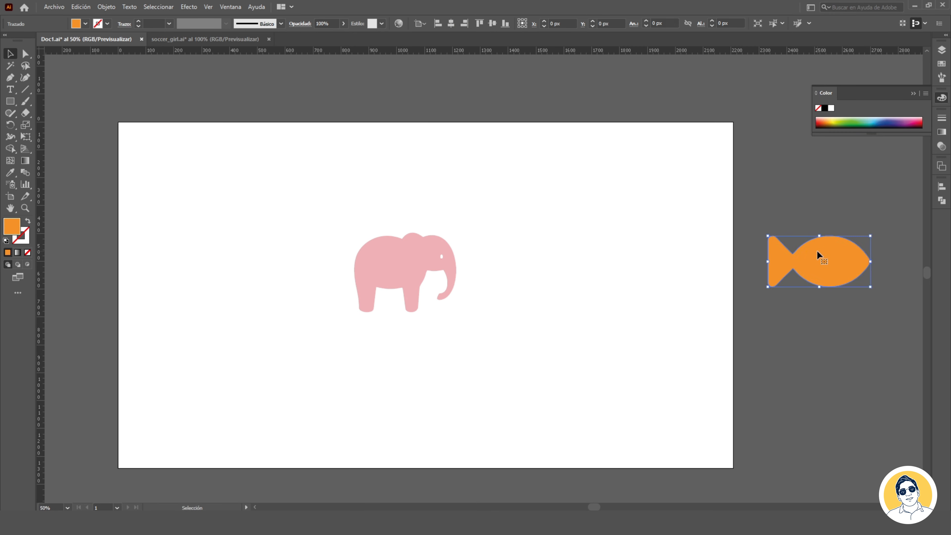
{"action": "key", "text": "ctrl+z"}
{"action": "key", "text": "Delete"}
Align the elephant to the artboard's horizontal center, top edge, bottom edge and vertical center in turn
{"action": "key", "text": "ctrl+a"}
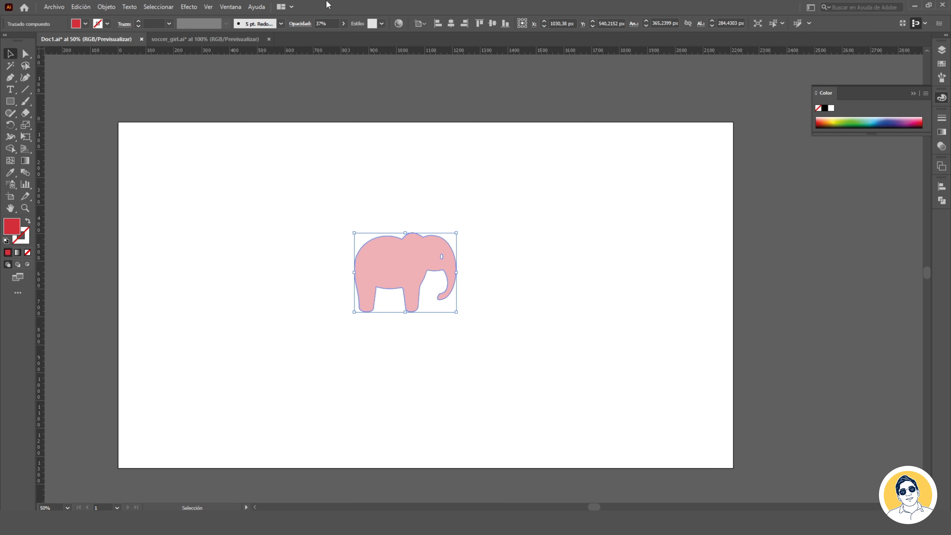
{"action": "left_click", "coordinate": [420, 23]}
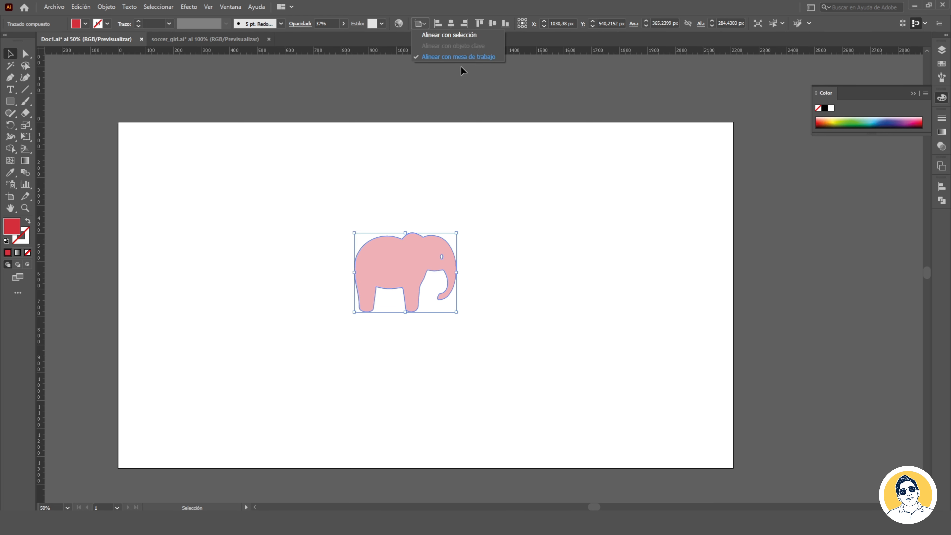
{"action": "left_click", "coordinate": [427, 25]}
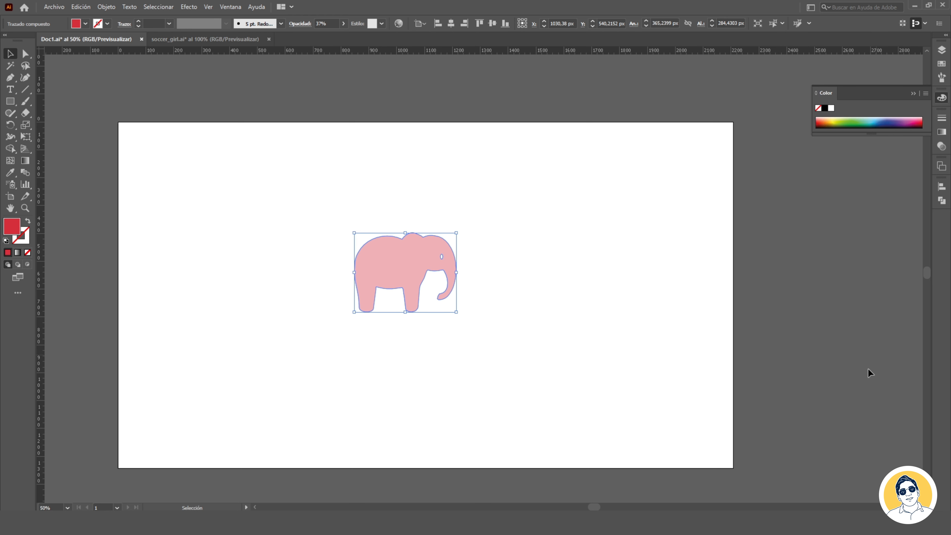
{"action": "left_click", "coordinate": [450, 24]}
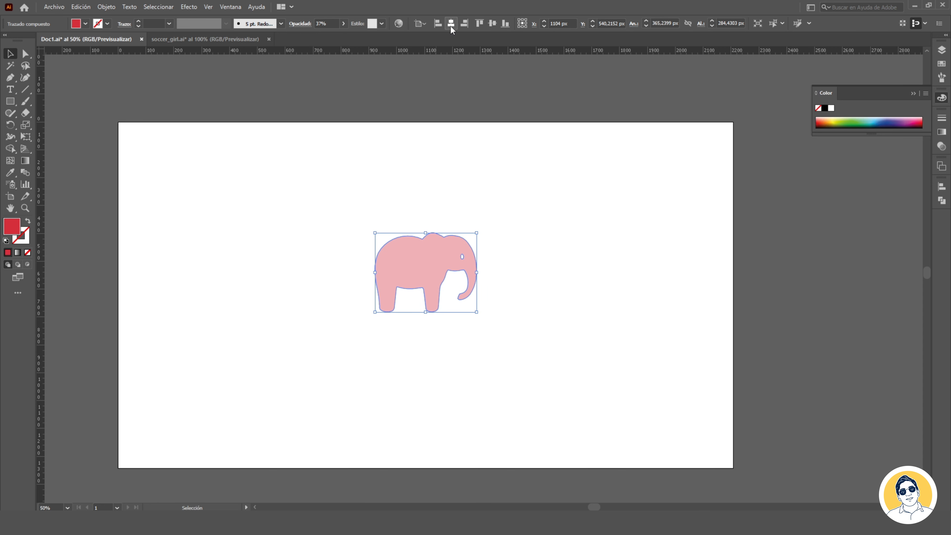
{"action": "left_click", "coordinate": [480, 24]}
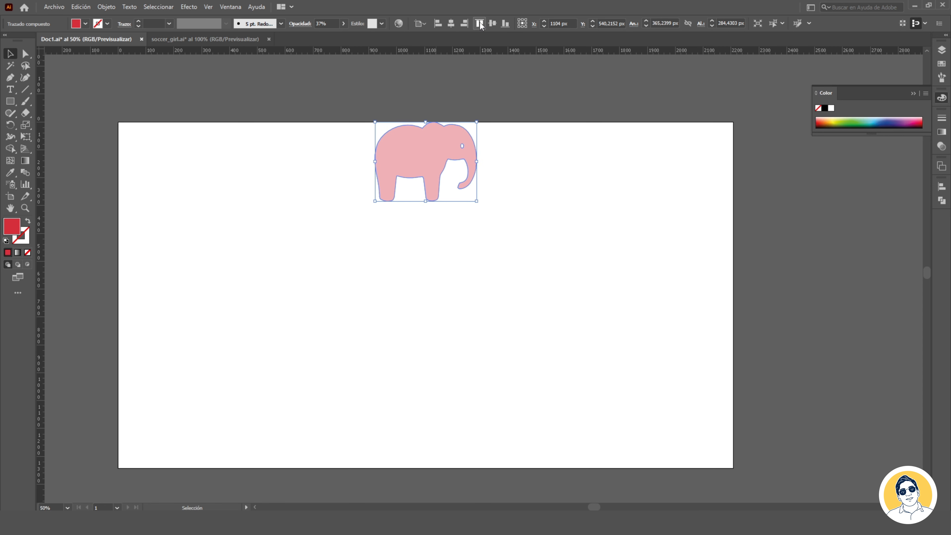
{"action": "left_click", "coordinate": [504, 24]}
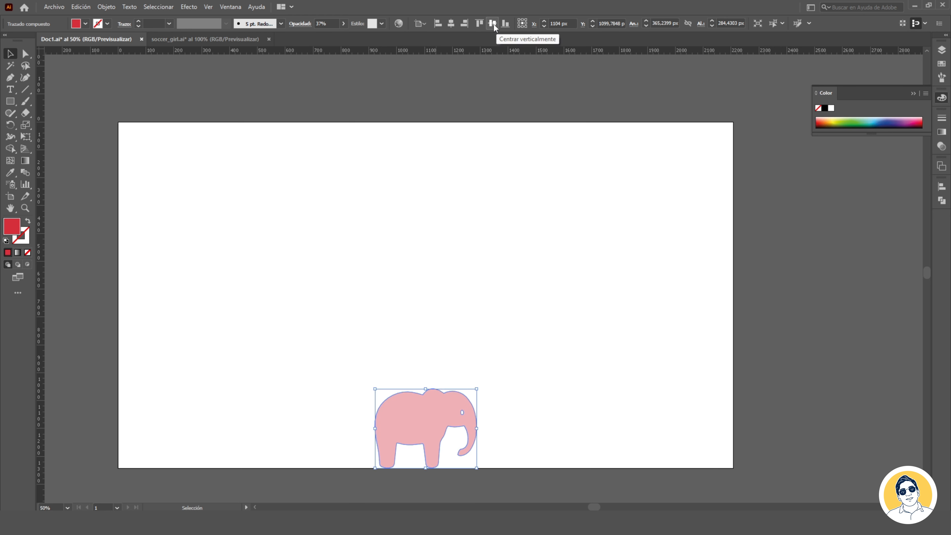
{"action": "left_click", "coordinate": [493, 24]}
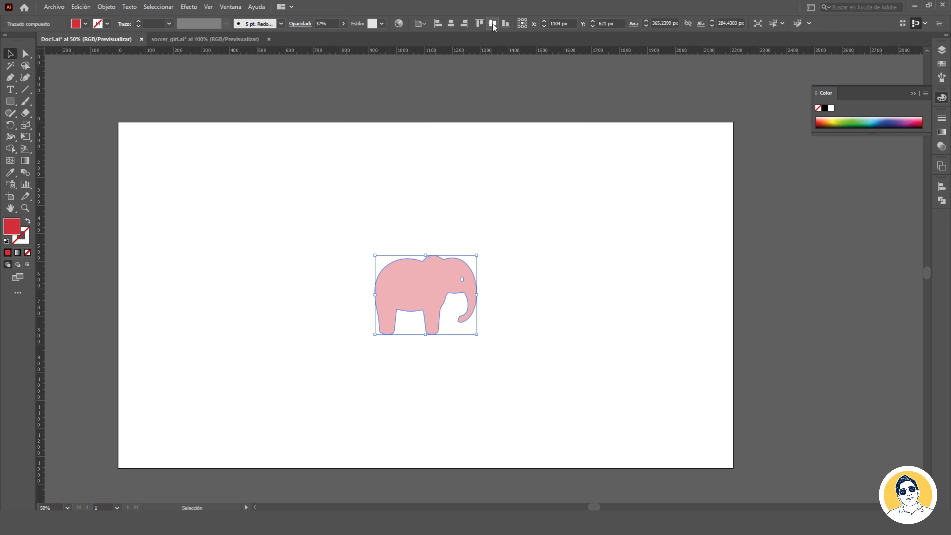
Align the elephant to the artboard's right and left edges, and check the alignment reference options again
{"action": "left_click", "coordinate": [464, 23]}
{"action": "left_click", "coordinate": [439, 23]}
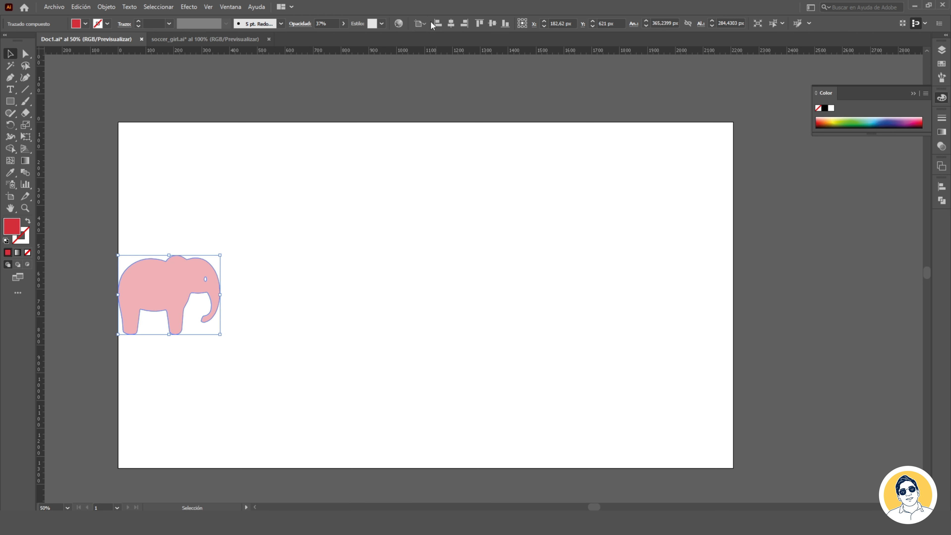
{"action": "left_click", "coordinate": [425, 24]}
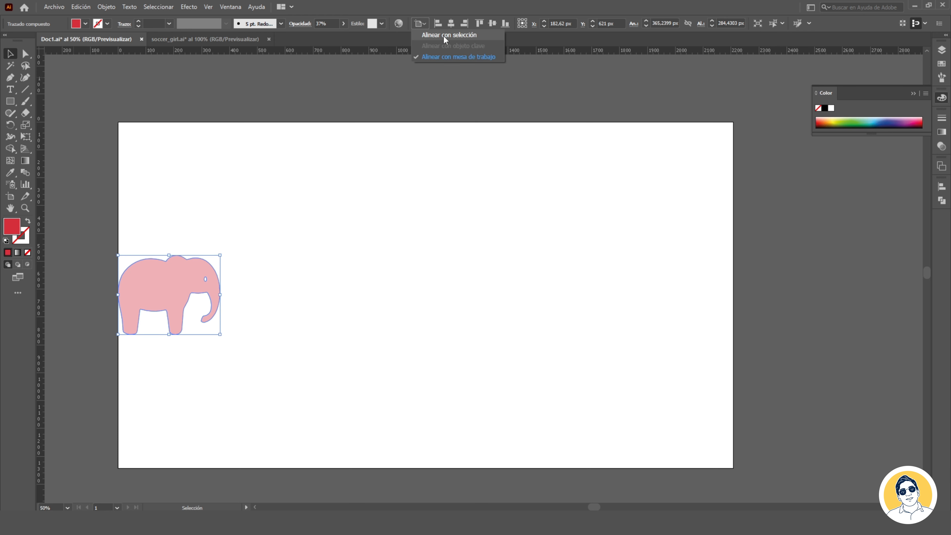
{"action": "left_click", "coordinate": [425, 23]}
Undo the elephant's artboard alignments and the deletion of the lower fish
{"action": "key", "text": "ctrl+z"}
{"action": "key", "text": "ctrl+z"}
{"action": "key", "text": "ctrl+z"}
{"action": "key", "text": "ctrl+z"}
{"action": "key", "text": "ctrl+z"}
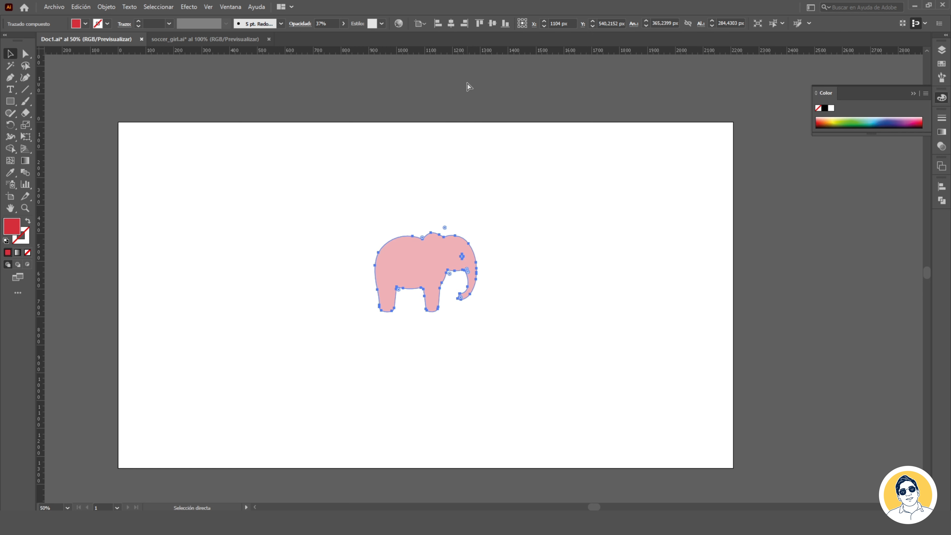
{"action": "key", "text": "ctrl+z"}
{"action": "key", "text": "ctrl+z"}
{"action": "key", "text": "ctrl+z"}
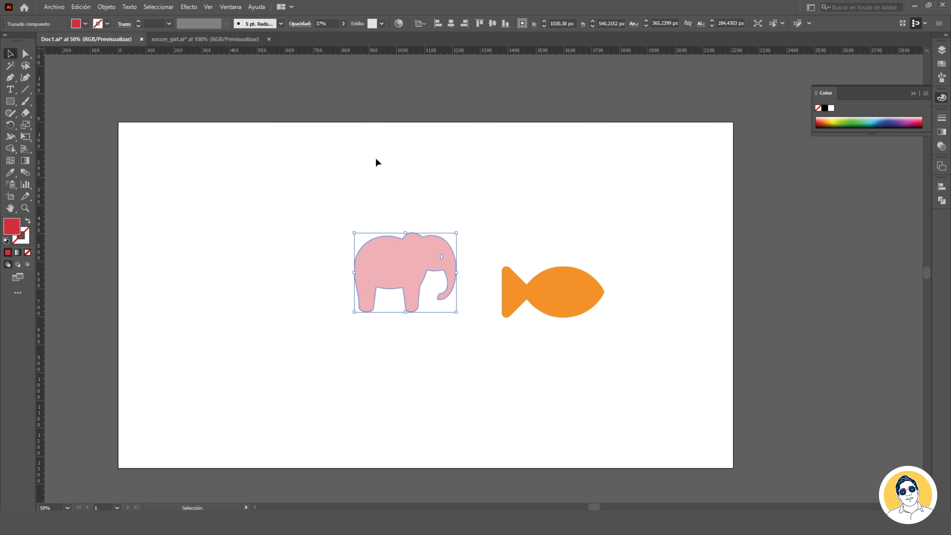
Set alignment relative to the selection (Alinear con selección) and center the elephant and fish vertically with each other
{"action": "left_click", "coordinate": [423, 23]}
{"action": "left_click", "coordinate": [422, 34]}
{"action": "left_click_drag", "start_coordinate": [389, 201], "coordinate": [676, 352]}
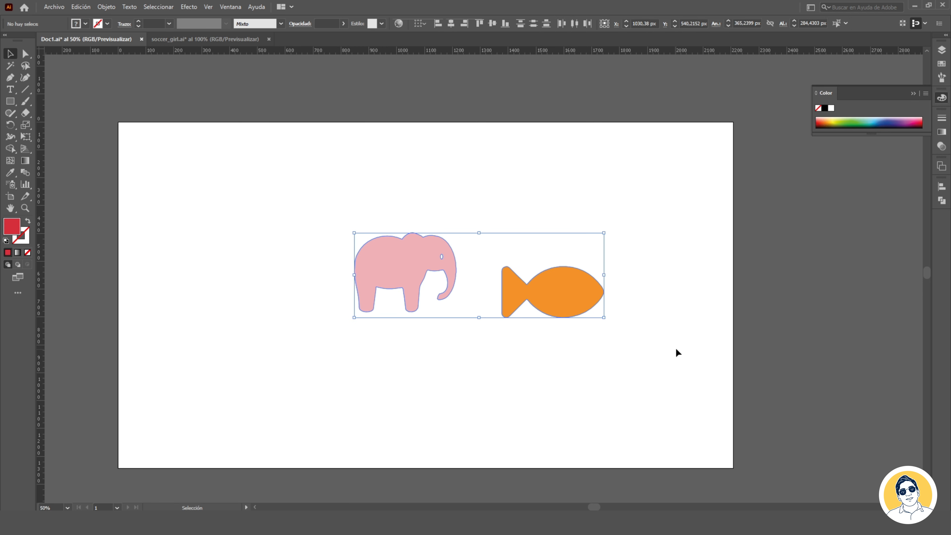
{"action": "left_click", "coordinate": [493, 24]}
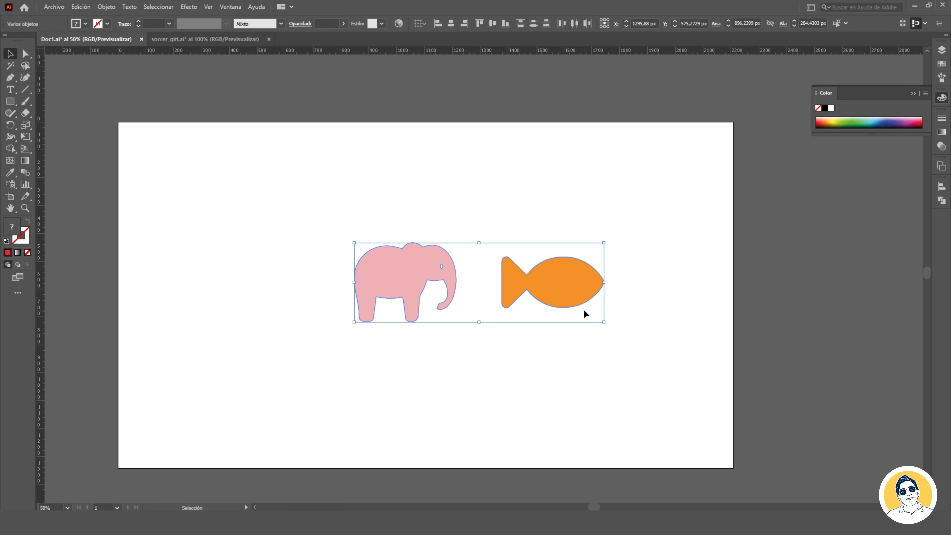
Try centering the elephant and fish horizontally on each other, undo it, and clear the selection
{"action": "left_click", "coordinate": [452, 23]}
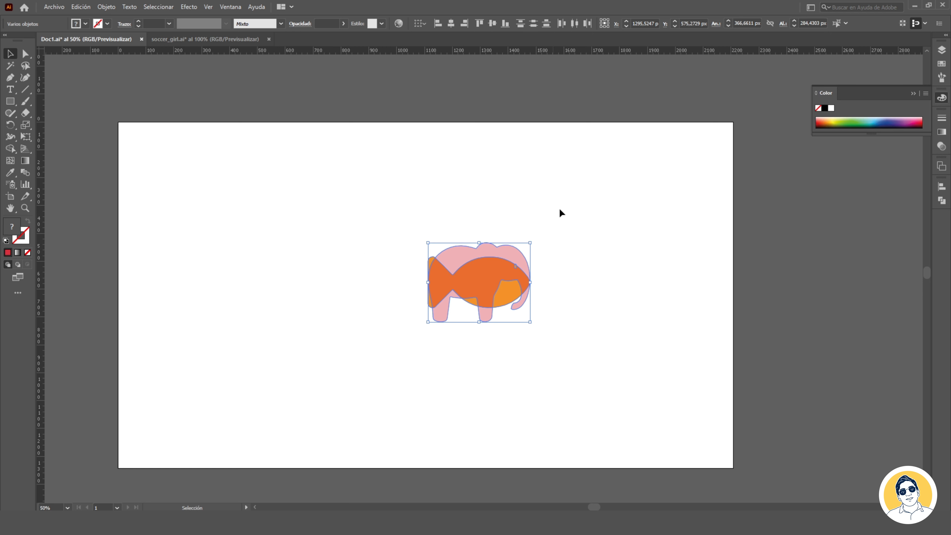
{"action": "key", "text": "ctrl+z"}
{"action": "key", "text": "ctrl+shift+a"}
Set the elephant's opacity to 100% and deselect it
{"action": "left_click", "coordinate": [419, 258]}
{"action": "left_click", "coordinate": [343, 23]}
{"action": "left_click_drag", "start_coordinate": [335, 36], "coordinate": [392, 67]}
{"action": "left_click", "coordinate": [485, 151]}
Try setting the elephant's height to 500 px with unlinked proportions, and undo the resize
{"action": "left_click", "coordinate": [431, 271]}
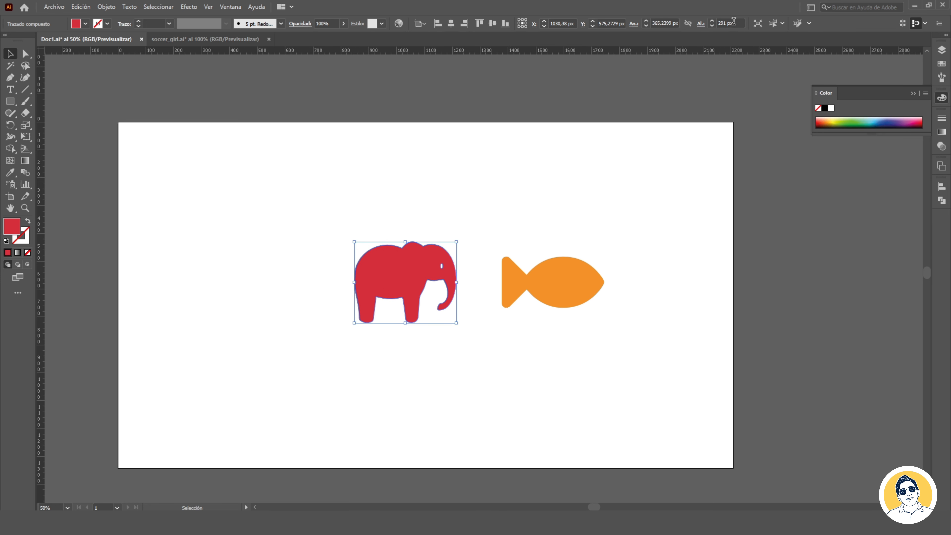
{"action": "left_click", "coordinate": [690, 24]}
{"action": "left_click", "coordinate": [722, 24]}
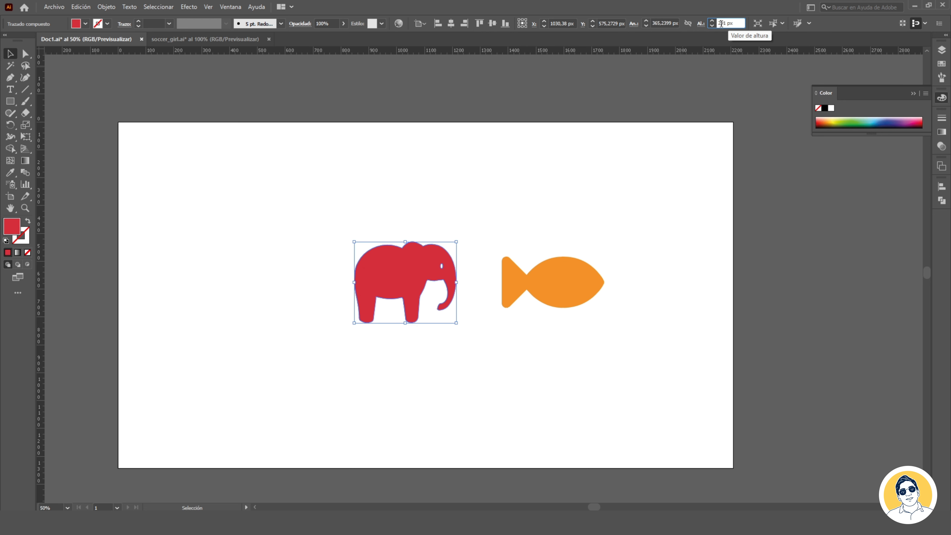
{"action": "type", "text": "500"}
{"action": "key", "text": "Return"}
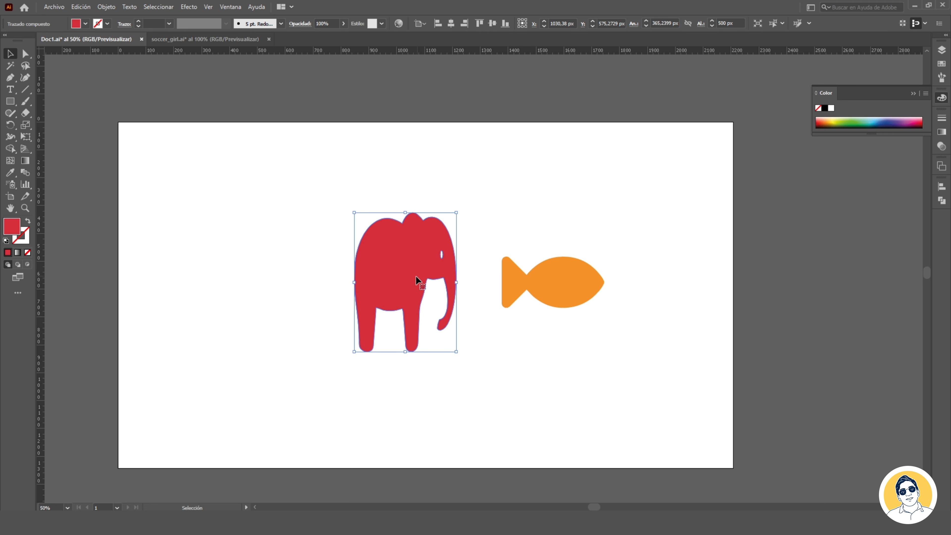
{"action": "key", "text": "a"}
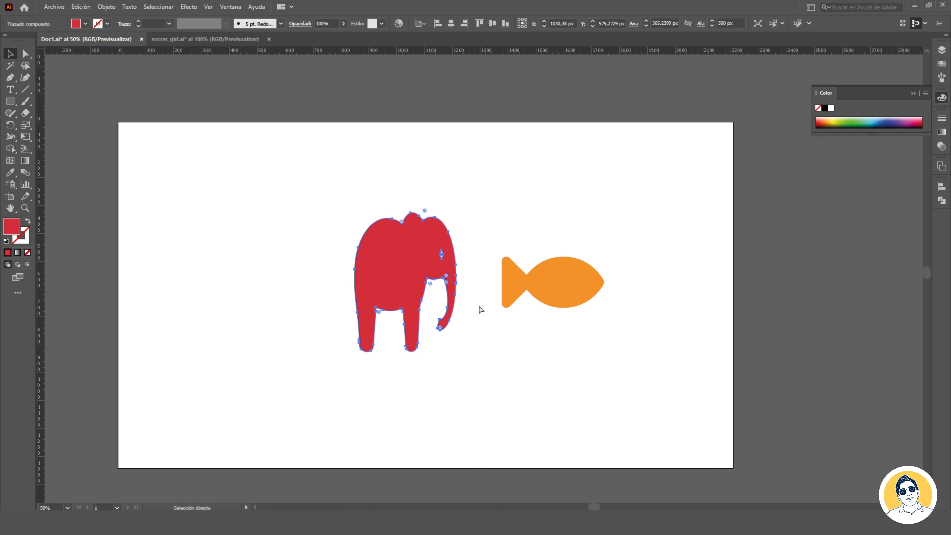
{"action": "key", "text": "ctrl+z"}
Link width and height proportions, try a height of 500 px on the elephant, undo the resize and deselect it
{"action": "left_click", "coordinate": [688, 23]}
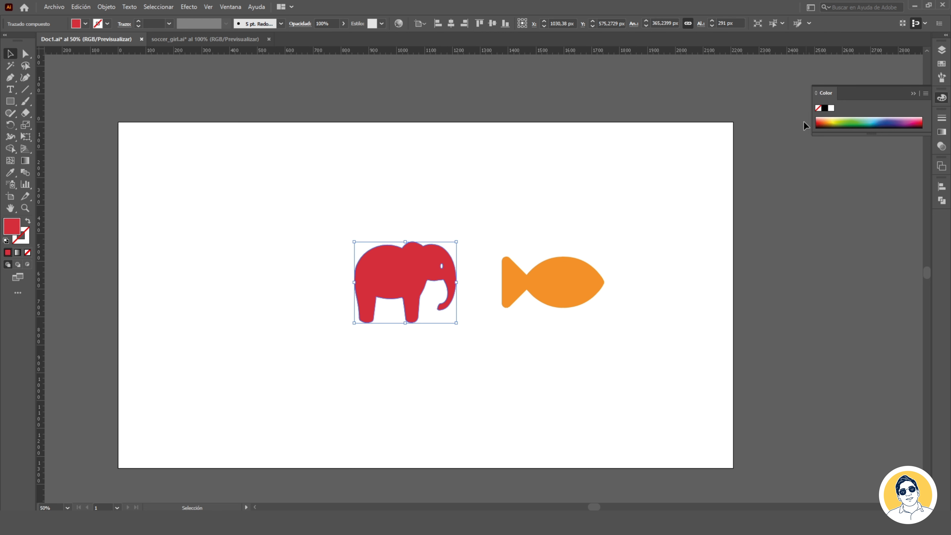
{"action": "double_click", "coordinate": [723, 23]}
{"action": "type", "text": "500"}
{"action": "key", "text": "Return"}
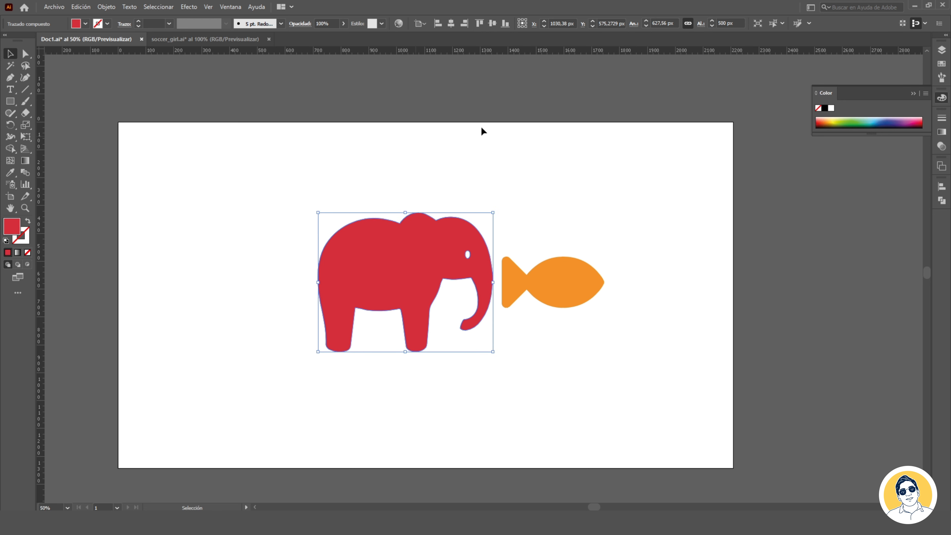
{"action": "key", "text": "ctrl+z"}
{"action": "left_click", "coordinate": [246, 152]}
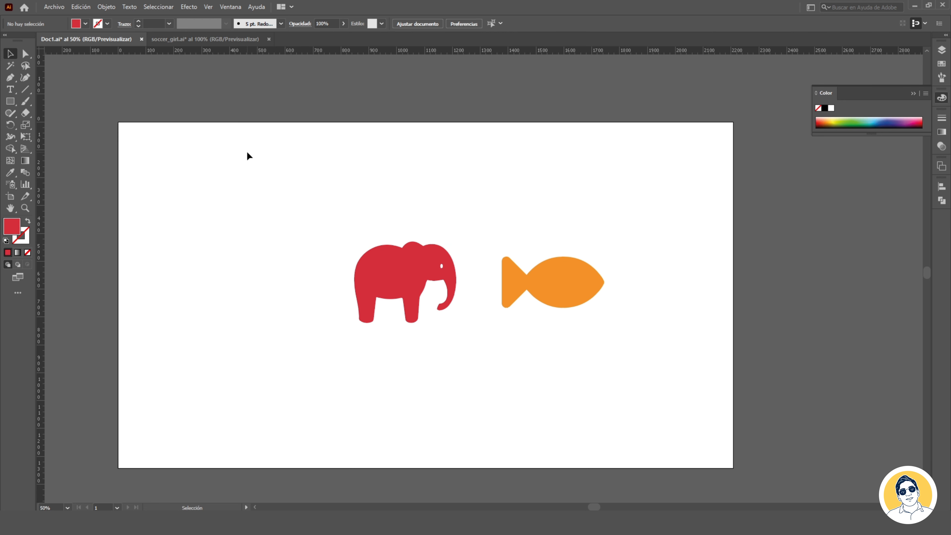
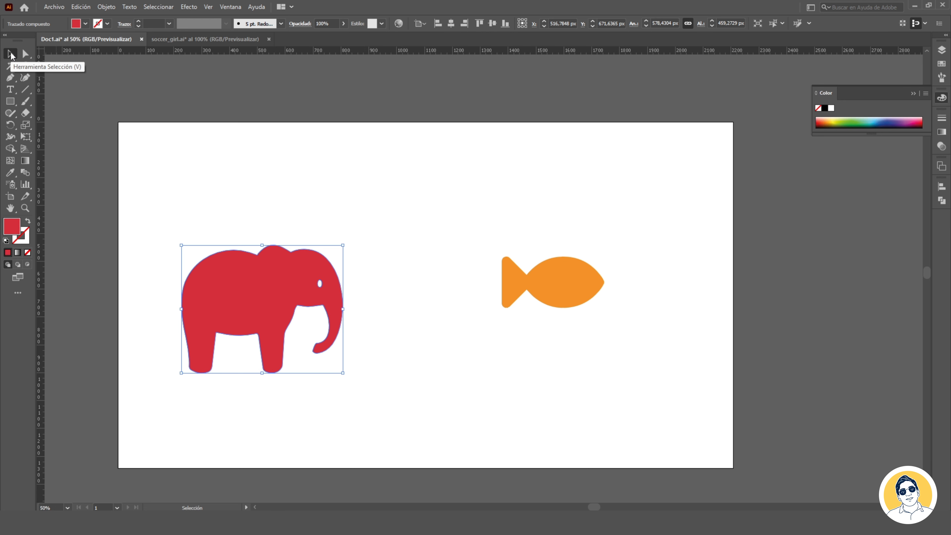
Move the elephant up and right, and shift the fish toward it, enlarging it proportionally to about 596 × 298 px
{"action": "left_click_drag", "start_coordinate": [282, 301], "coordinate": [324, 262]}
{"action": "left_click_drag", "start_coordinate": [549, 296], "coordinate": [511, 296]}
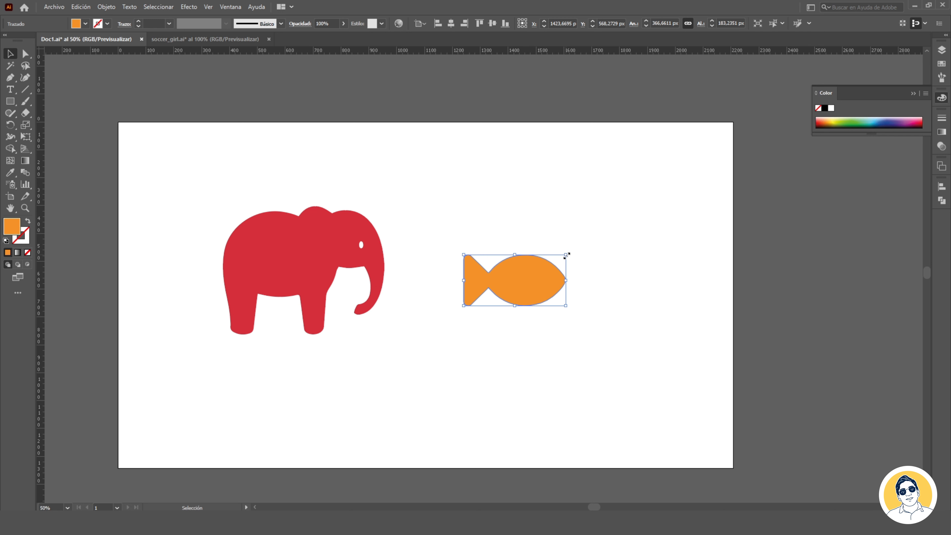
{"action": "left_click_drag", "start_coordinate": [567, 255], "coordinate": [630, 223]}
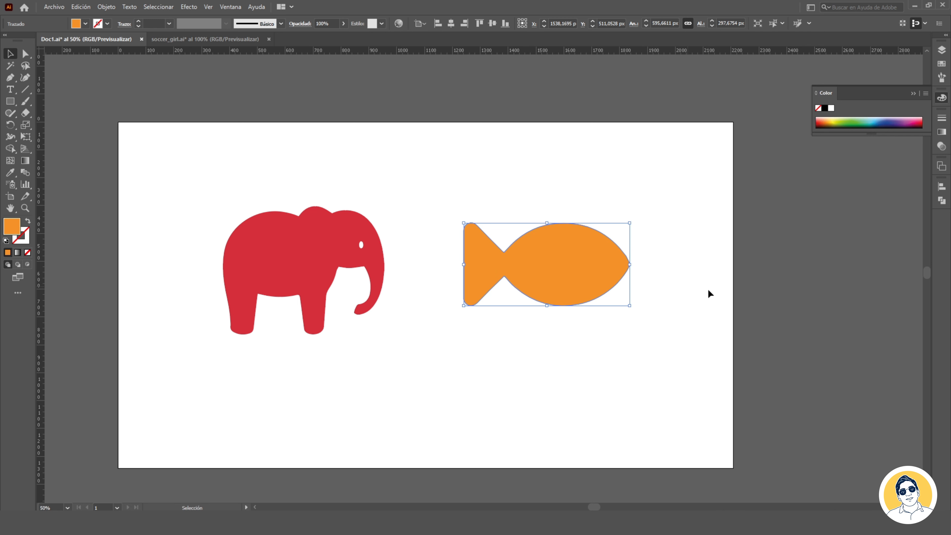
Try reshaping the fish's tail by moving the anchor point at its upper tip, and undo the change
{"action": "left_click", "coordinate": [25, 57]}
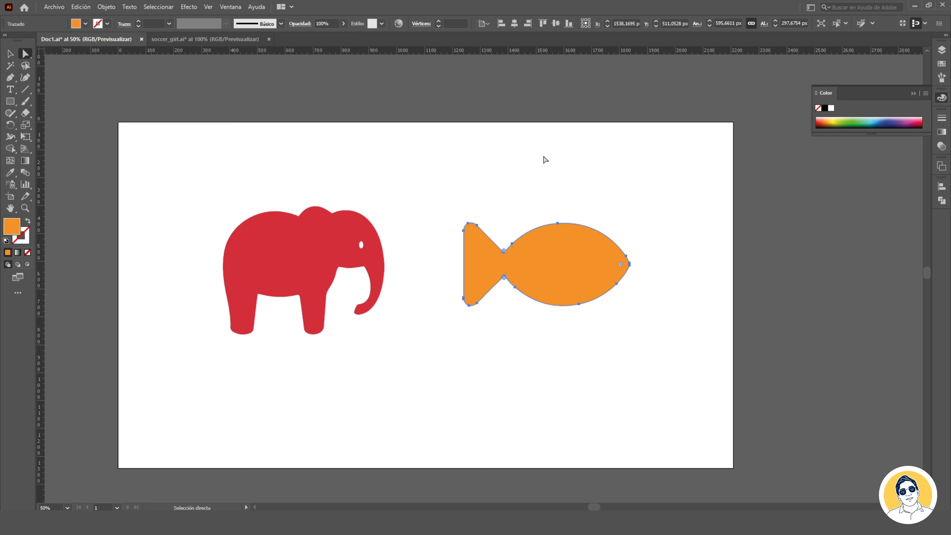
{"action": "left_click", "coordinate": [477, 225]}
{"action": "left_click_drag", "start_coordinate": [480, 225], "coordinate": [513, 197]}
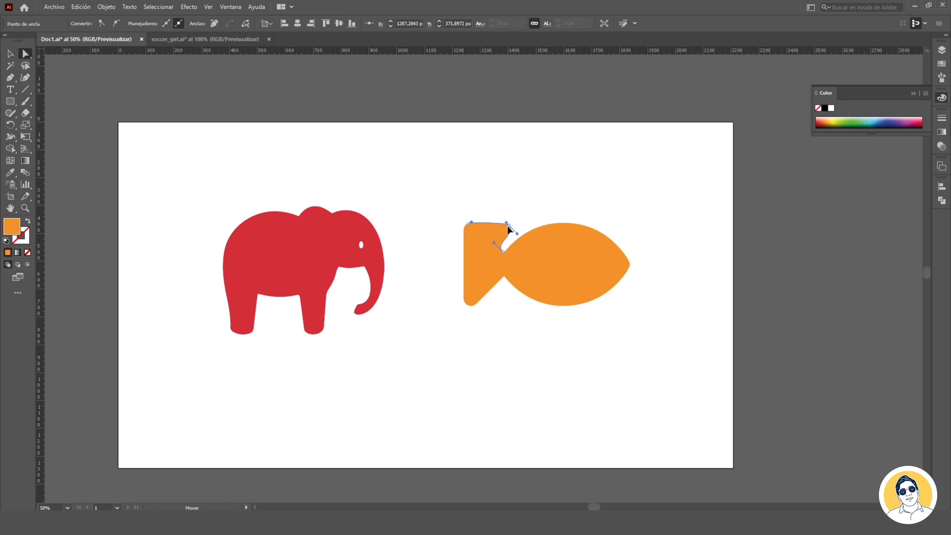
{"action": "key", "text": "ctrl+z"}
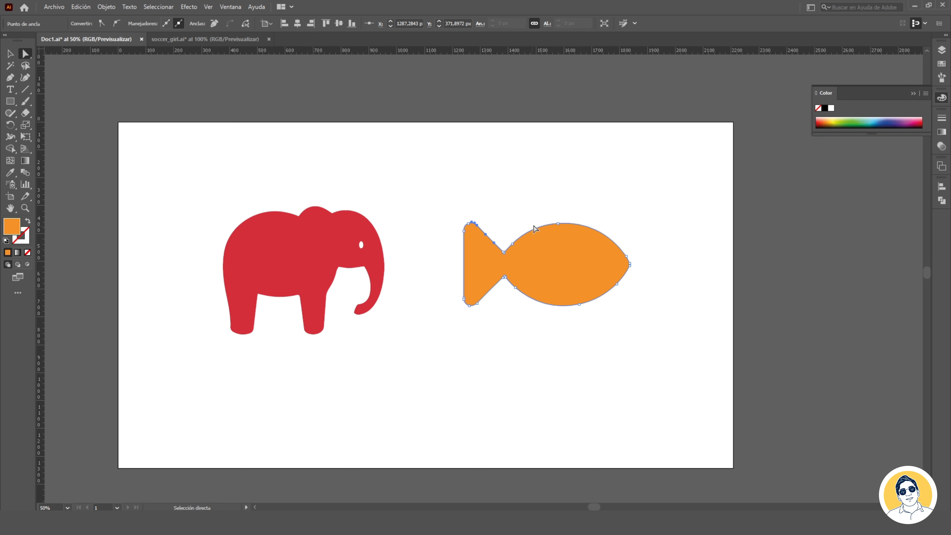
Round the fish's upper inner corner, where the tail meets the body, to a radius of about 5.8 px
{"action": "left_click", "coordinate": [470, 227]}
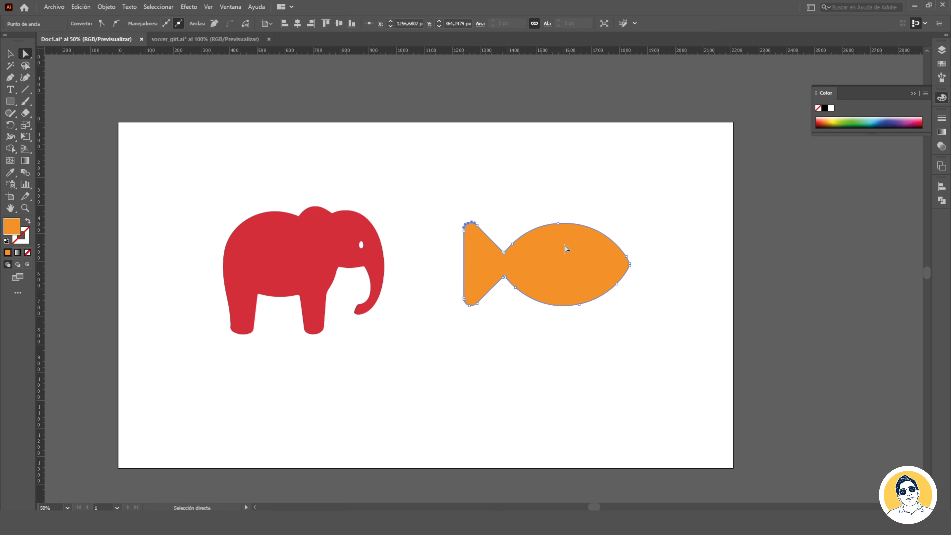
{"action": "left_click", "coordinate": [504, 252]}
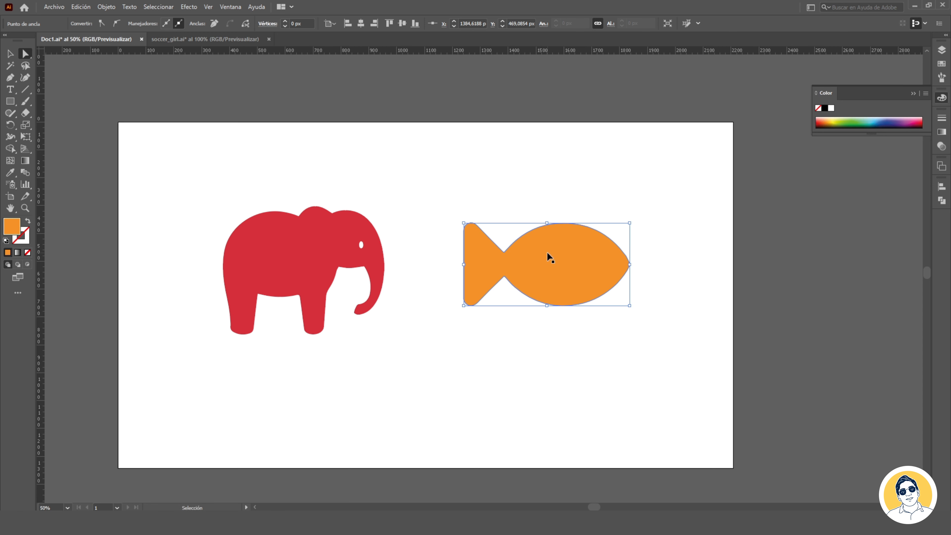
{"action": "key", "text": "ctrl+plus"}
{"action": "key", "text": "ctrl+plus"}
{"action": "key", "text": "ctrl+plus"}
{"action": "key", "text": "ctrl+plus"}
{"action": "key", "text": "ctrl+plus"}
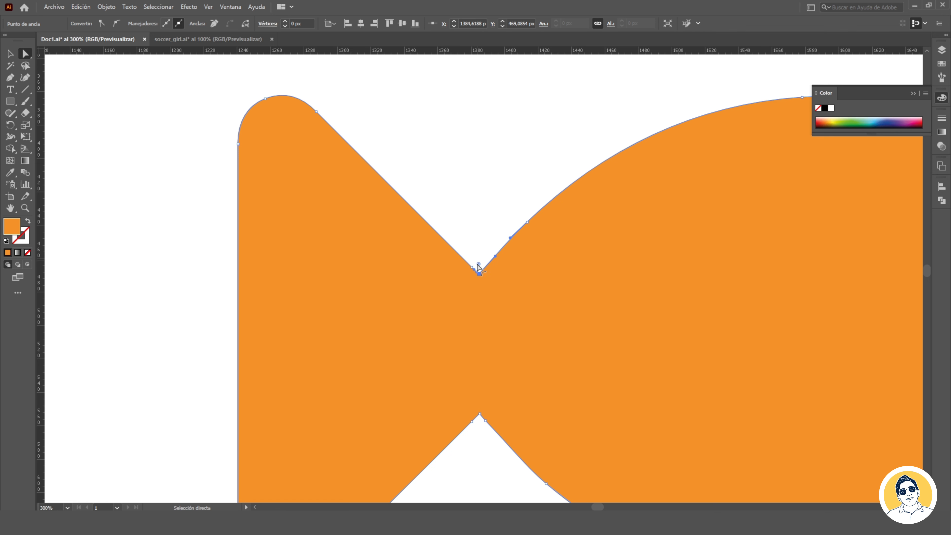
{"action": "left_click_drag", "start_coordinate": [480, 268], "coordinate": [487, 223]}
Round the fish's lower inner corner between tail and body to about 5.2 px, and reselect the whole fish
{"action": "scroll", "coordinate": [519, 270], "scroll_direction": "down", "scroll_amount": 3}
{"action": "scroll", "coordinate": [519, 271], "scroll_direction": "down", "scroll_amount": 1}
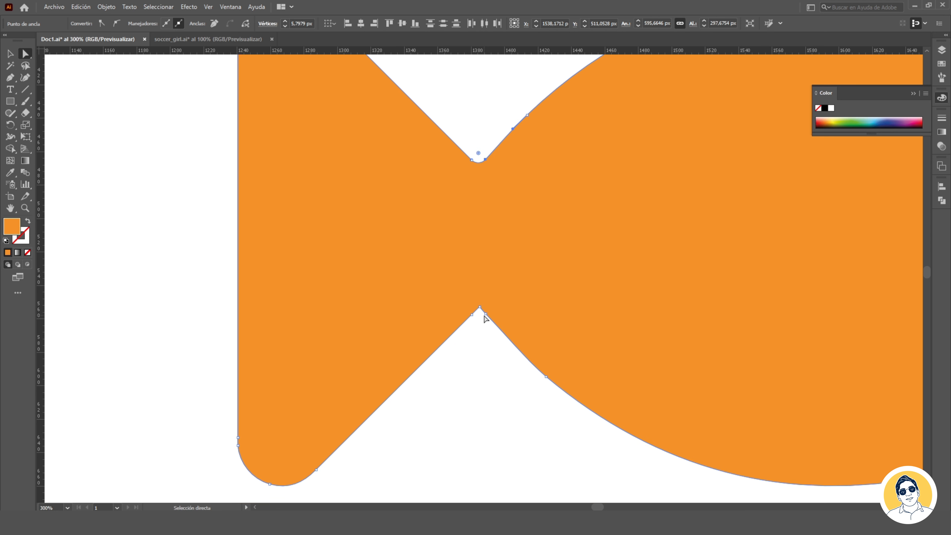
{"action": "left_click", "coordinate": [480, 311]}
{"action": "left_click_drag", "start_coordinate": [483, 346], "coordinate": [488, 343]}
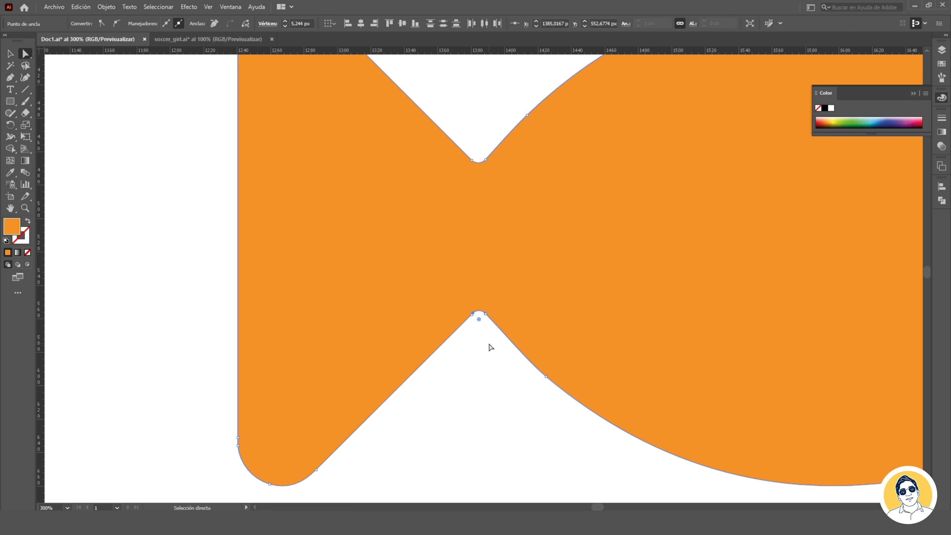
{"action": "left_click", "coordinate": [146, 239]}
{"action": "scroll", "coordinate": [226, 245], "scroll_direction": "down", "scroll_amount": 5}
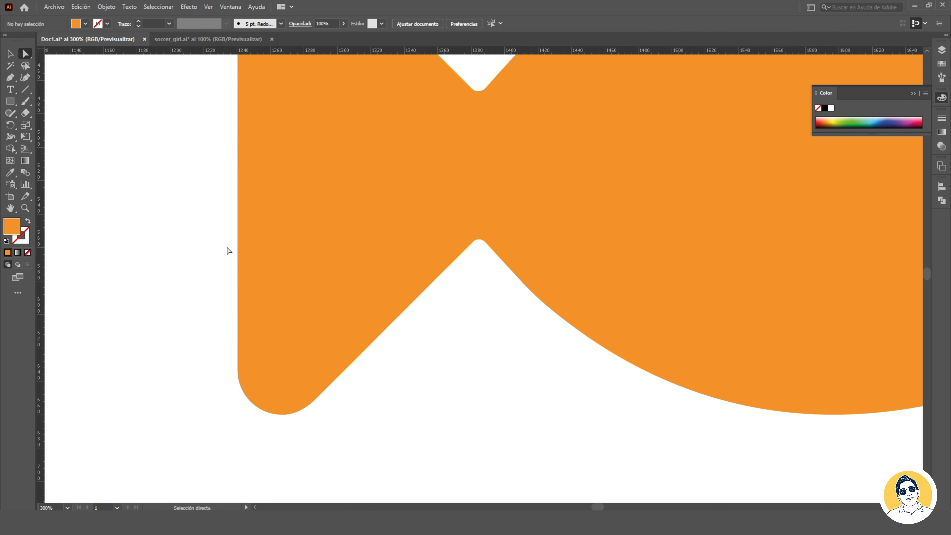
{"action": "left_click", "coordinate": [282, 348]}
{"action": "scroll", "coordinate": [284, 344], "scroll_direction": "up", "scroll_amount": 2}
{"action": "scroll", "coordinate": [284, 341], "scroll_direction": "down", "scroll_amount": 5}
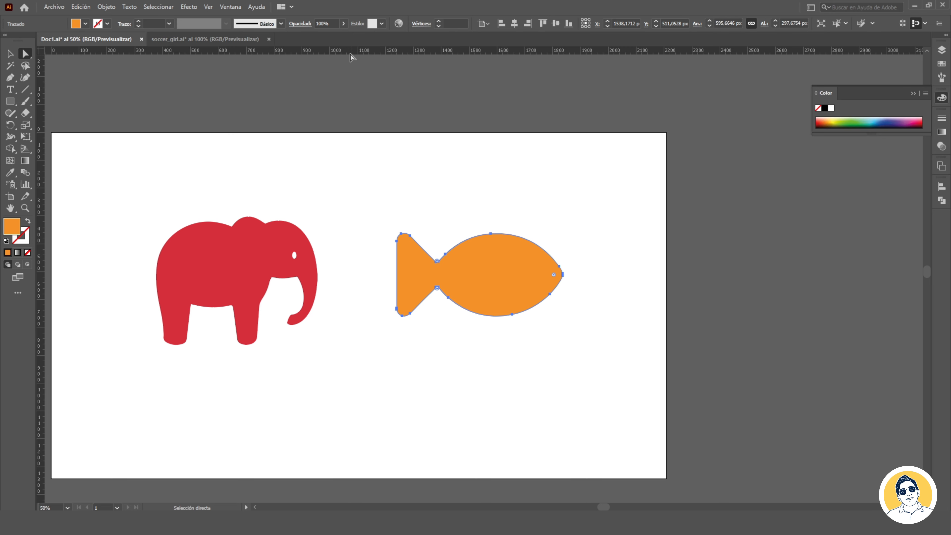
Switch to the soccer_girl document and use Direct Selection to pick individual parts, ending with the hair bun of the girl holding the ball at her hip
{"action": "left_click", "coordinate": [233, 40]}
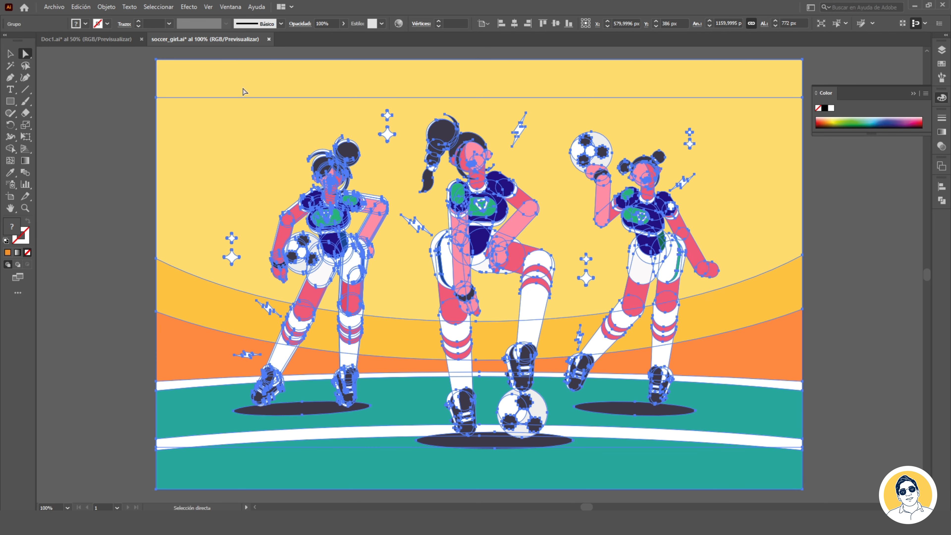
{"action": "left_click", "coordinate": [139, 127]}
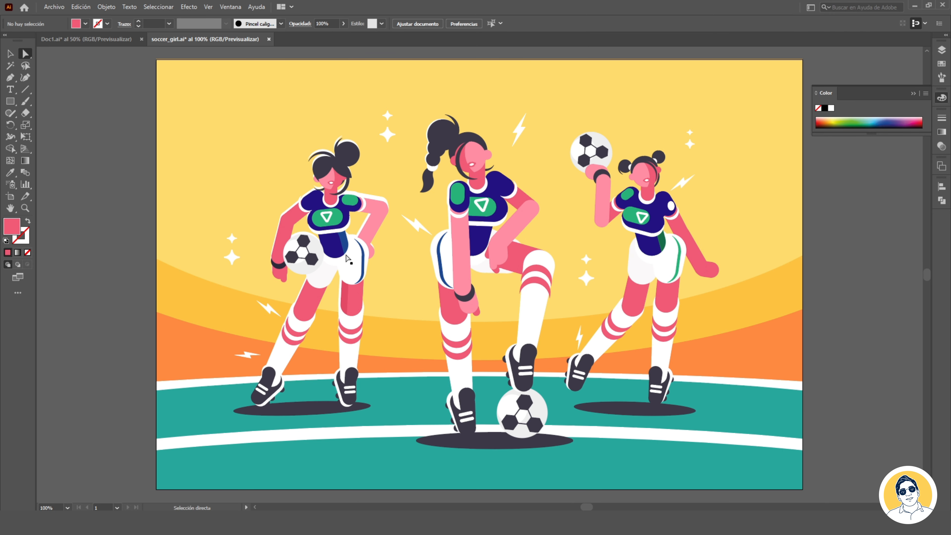
{"action": "key", "text": "v"}
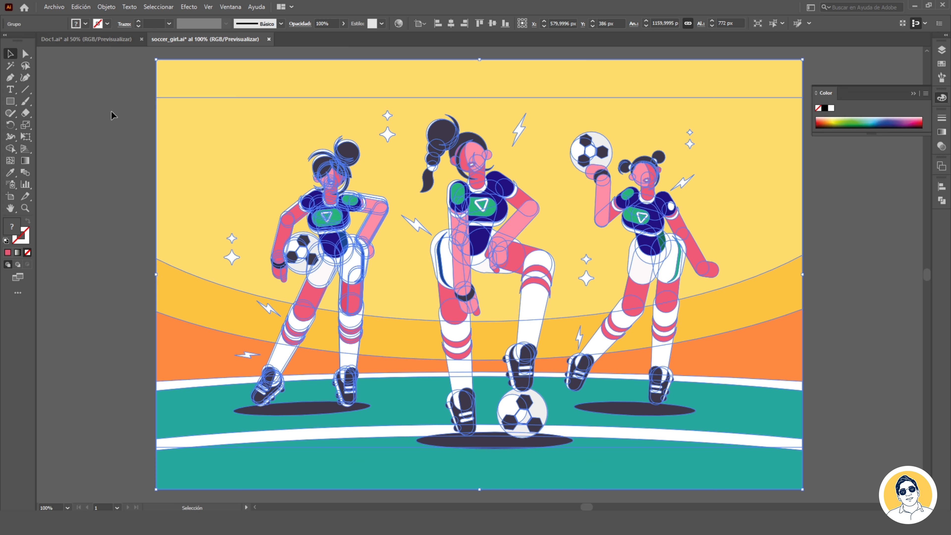
{"action": "left_click", "coordinate": [26, 54]}
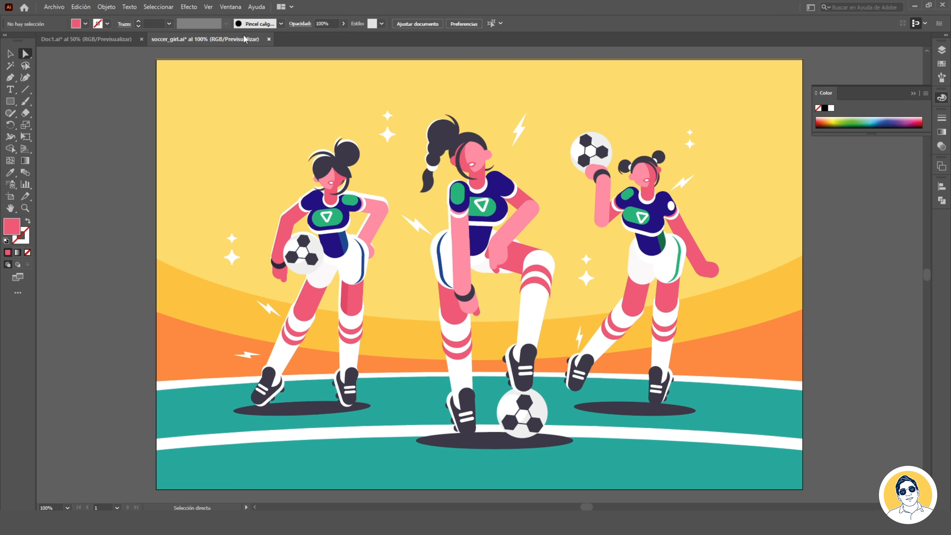
{"action": "left_click", "coordinate": [315, 251]}
{"action": "left_click", "coordinate": [350, 159]}
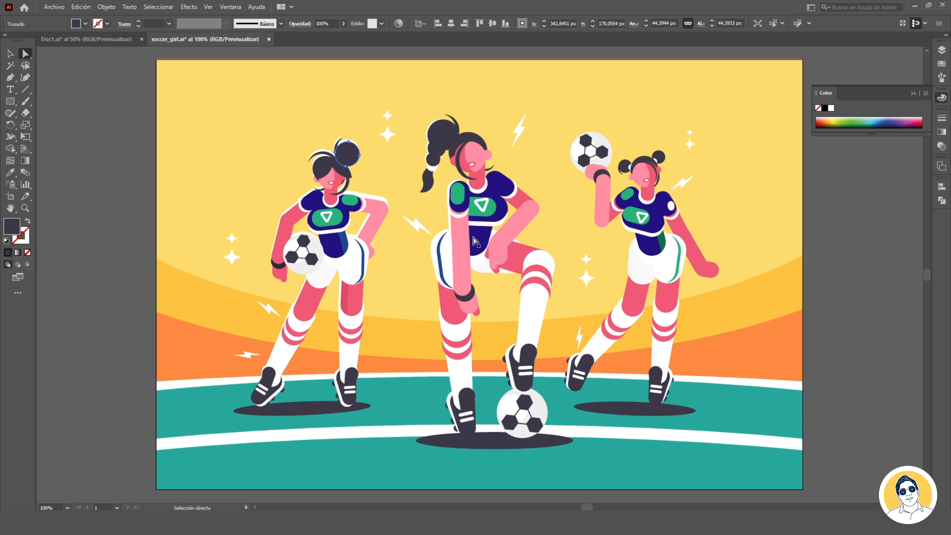
Deselect the hair bun and select the entire soccer artwork group with the Selection tool
{"action": "left_click", "coordinate": [75, 117]}
{"action": "left_click", "coordinate": [10, 54]}
{"action": "left_click", "coordinate": [404, 200]}
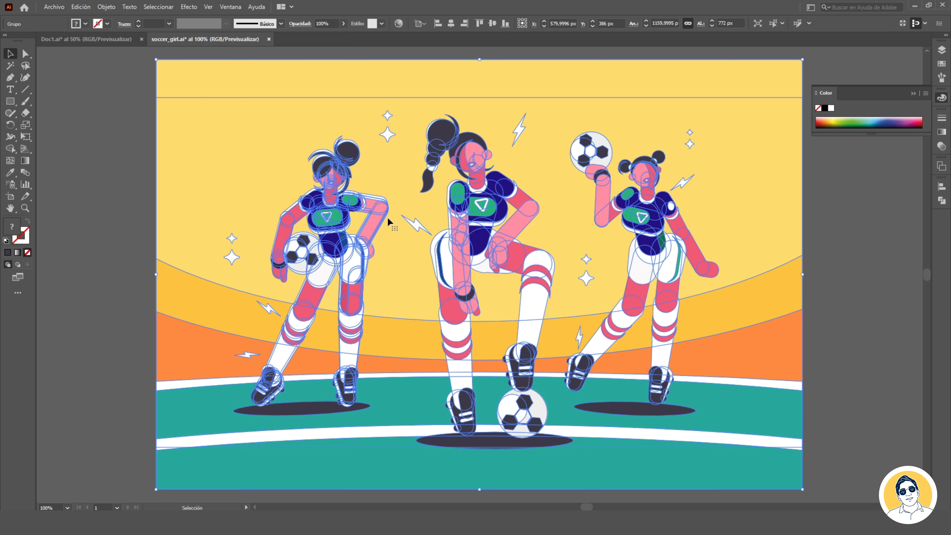
Return to the Doc1 document and deselect the fish with the Direct Selection tool active
{"action": "left_click", "coordinate": [86, 39]}
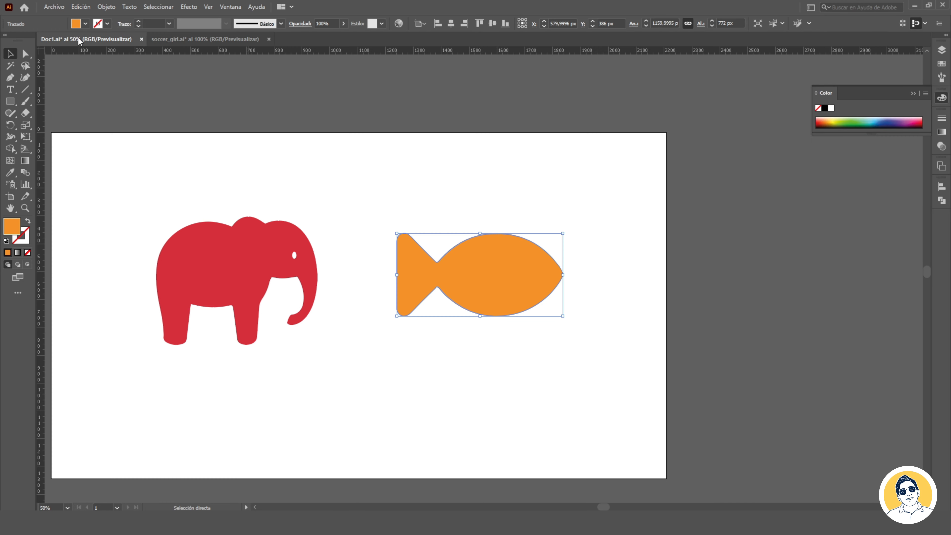
{"action": "left_click", "coordinate": [24, 55]}
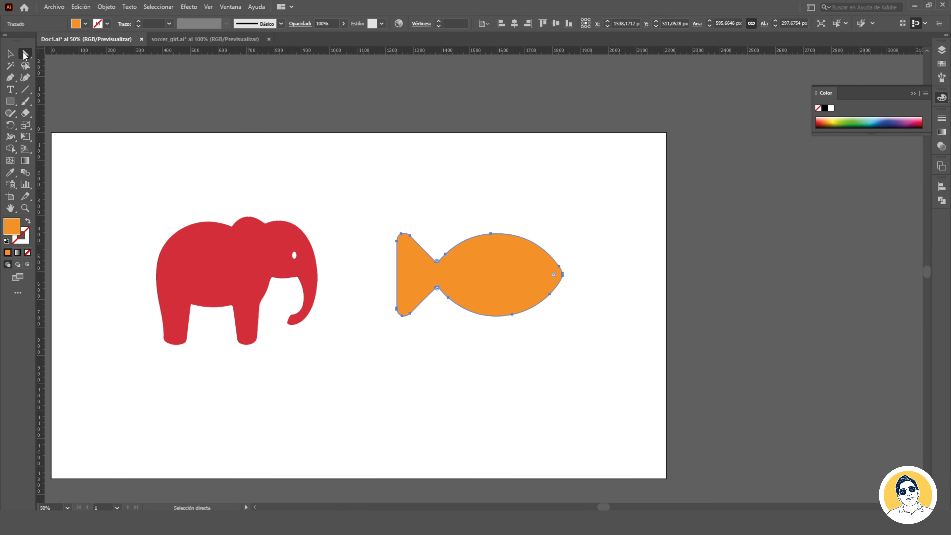
{"action": "left_click", "coordinate": [194, 210]}
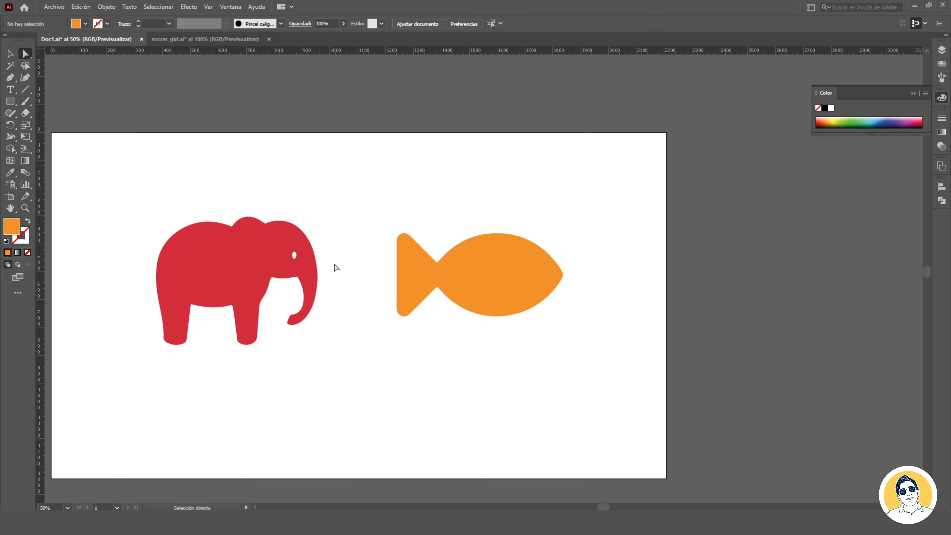
Draw a closed wavy orange shape above the fish with the Pen tool
{"action": "left_click", "coordinate": [10, 78]}
{"action": "left_click", "coordinate": [355, 181]}
{"action": "left_click_drag", "start_coordinate": [417, 178], "coordinate": [457, 211]}
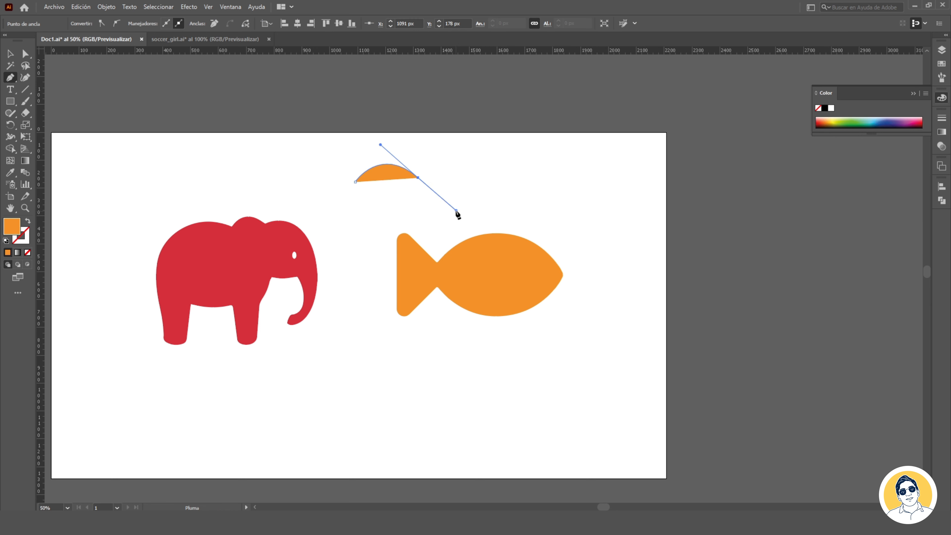
{"action": "left_click_drag", "start_coordinate": [526, 178], "coordinate": [566, 223]}
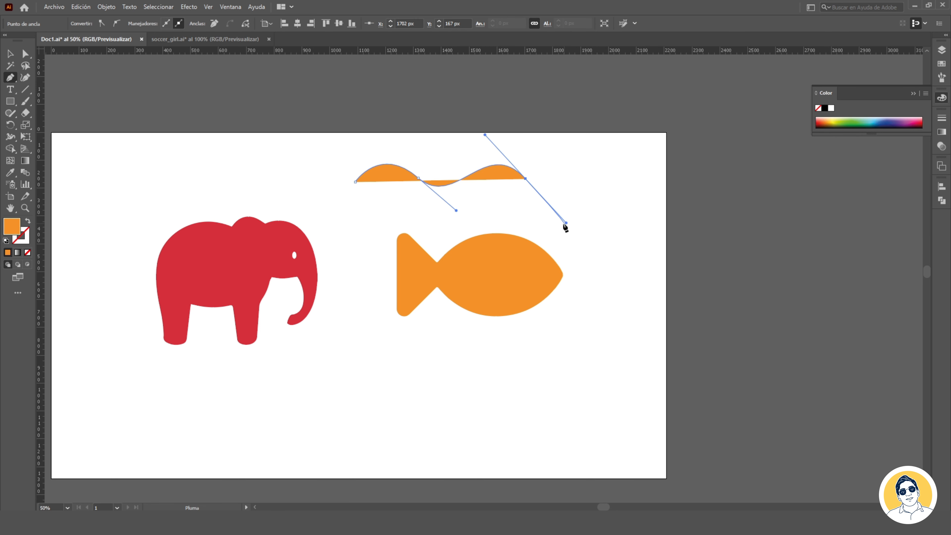
{"action": "left_click_drag", "start_coordinate": [420, 224], "coordinate": [380, 145]}
Round the sharp corner where the wavy shape's path starts to a radius of about 93 px
{"action": "left_click", "coordinate": [25, 53]}
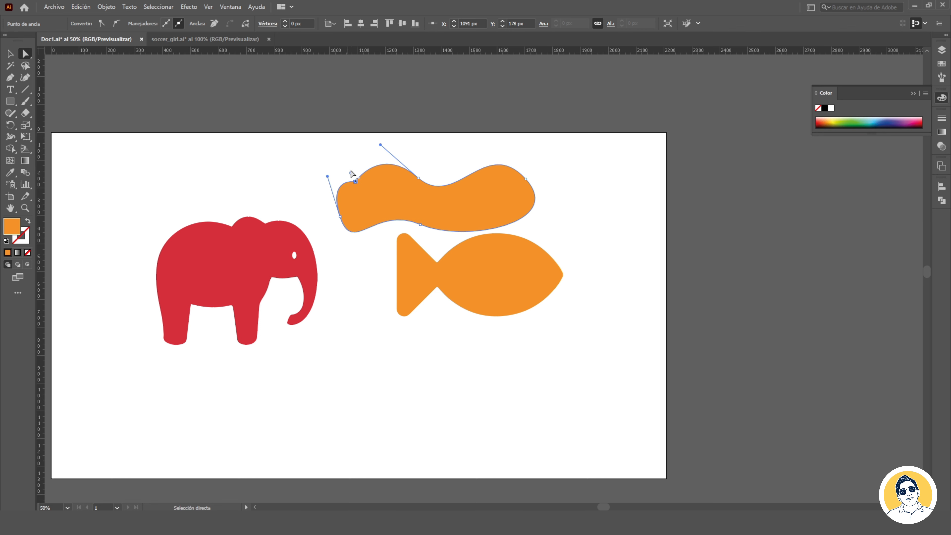
{"action": "key", "text": "ctrl+plus"}
{"action": "key", "text": "ctrl+plus"}
{"action": "key", "text": "ctrl+plus"}
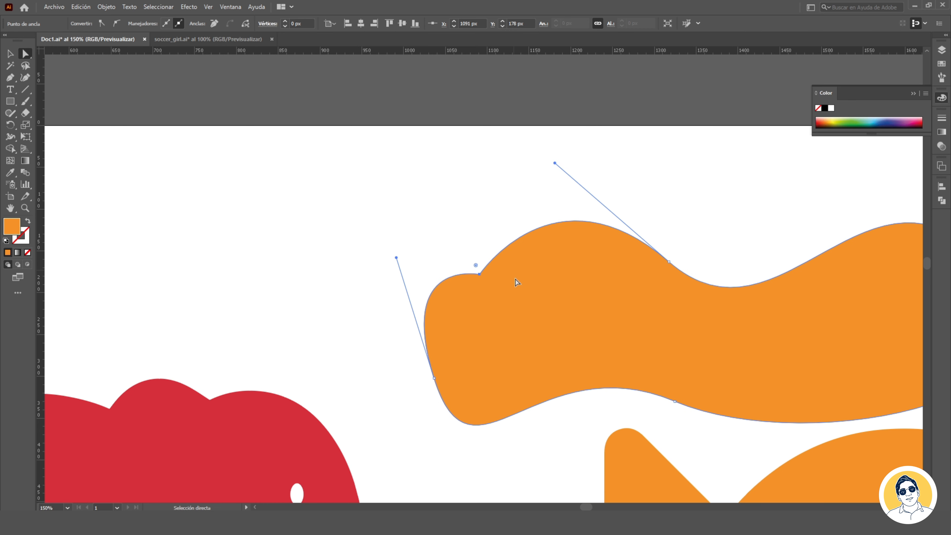
{"action": "left_click_drag", "start_coordinate": [476, 265], "coordinate": [455, 204]}
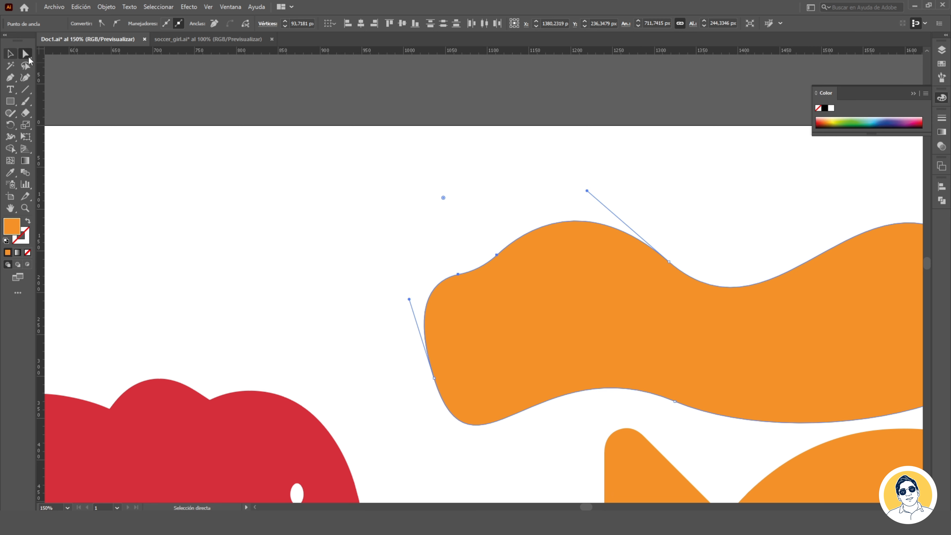
Undo the corner rounding and the whole wavy shape, leaving only the elephant and fish, and activate the Selection tool
{"action": "key", "text": "ctrl+0"}
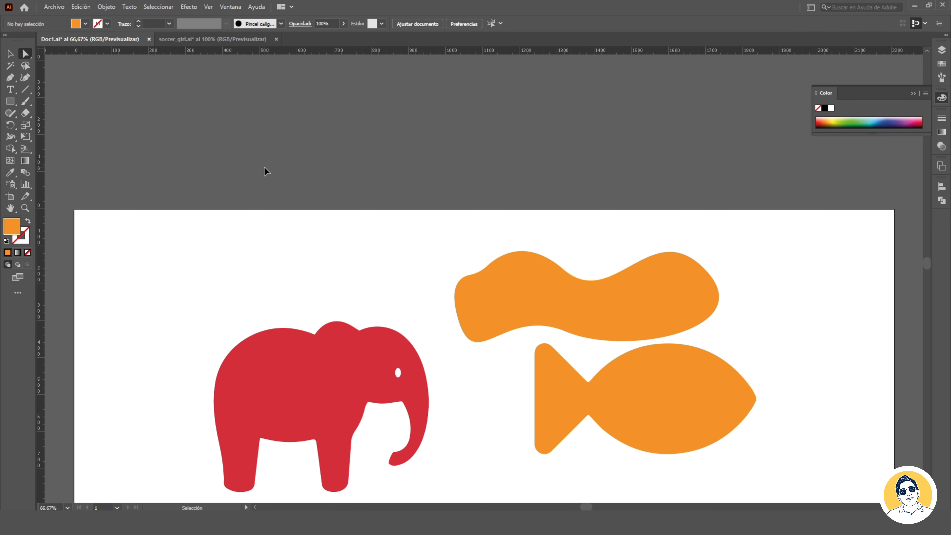
{"action": "key", "text": "ctrl+z"}
{"action": "key", "text": "ctrl+z"}
{"action": "key", "text": "ctrl+z"}
{"action": "key", "text": "ctrl+z"}
{"action": "key", "text": "ctrl+z"}
{"action": "key", "text": "ctrl+z"}
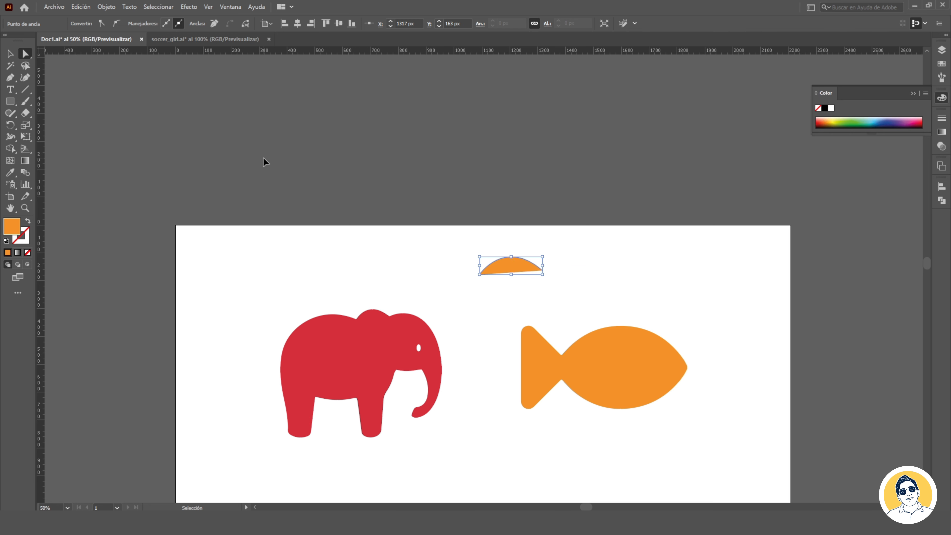
{"action": "left_click", "coordinate": [8, 54]}
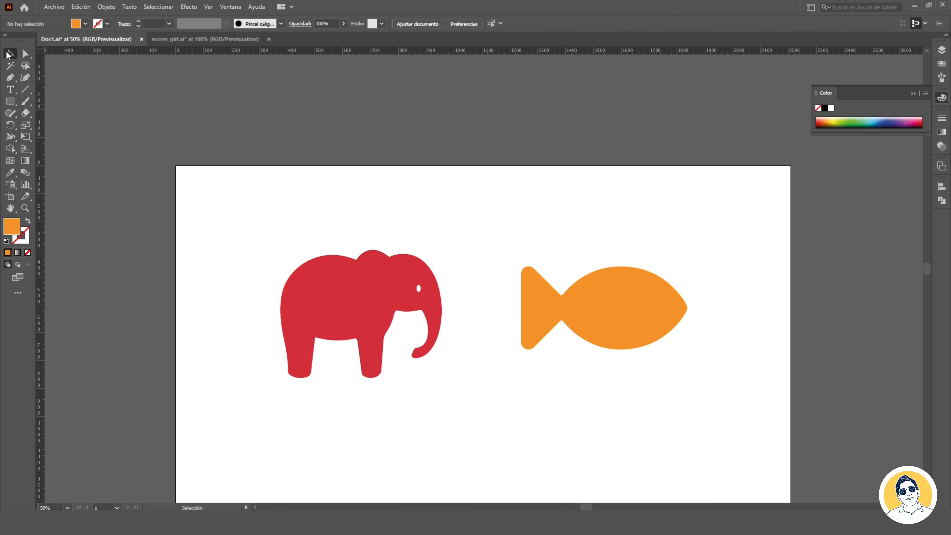
{"action": "left_click", "coordinate": [9, 78]}
{"action": "left_click", "coordinate": [11, 78]}
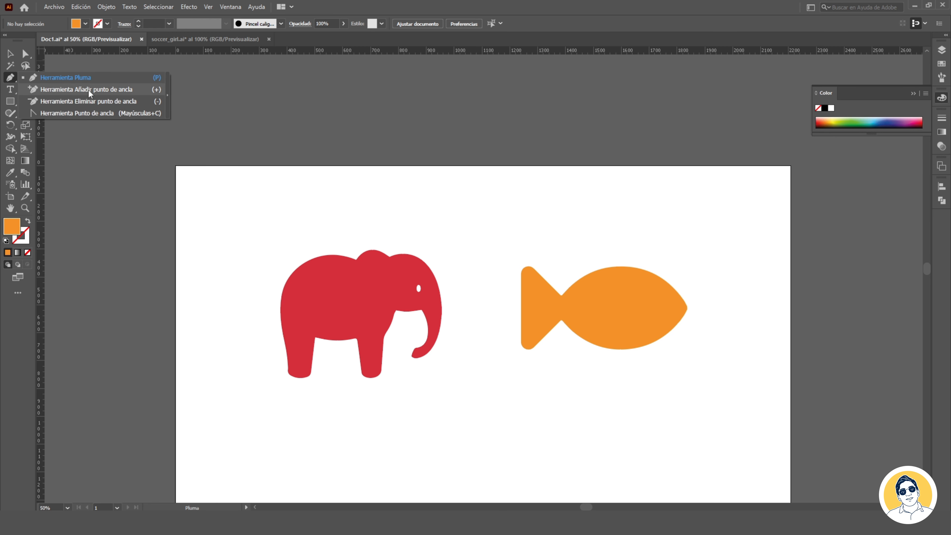
{"action": "key", "text": "v"}
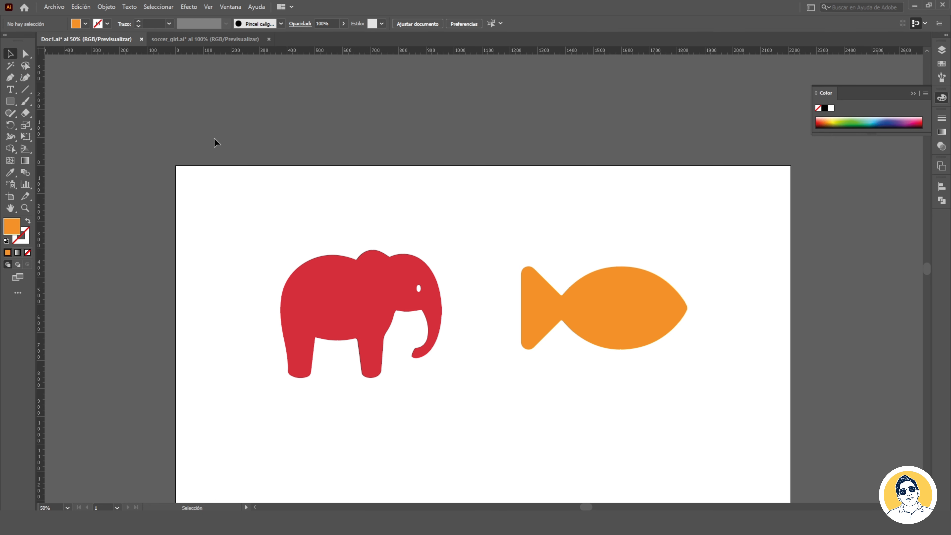
Delete the anchor point at the top of the elephant's back with the Delete Anchor Point tool
{"action": "left_click", "coordinate": [336, 262]}
{"action": "key", "text": "a"}
{"action": "key", "text": "ctrl+1"}
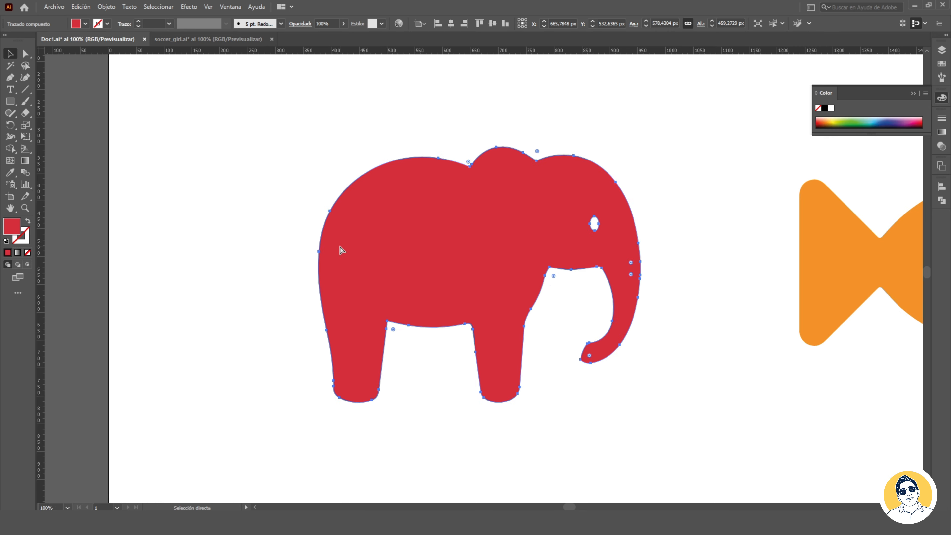
{"action": "key", "text": "ctrl+plus"}
{"action": "key", "text": "a"}
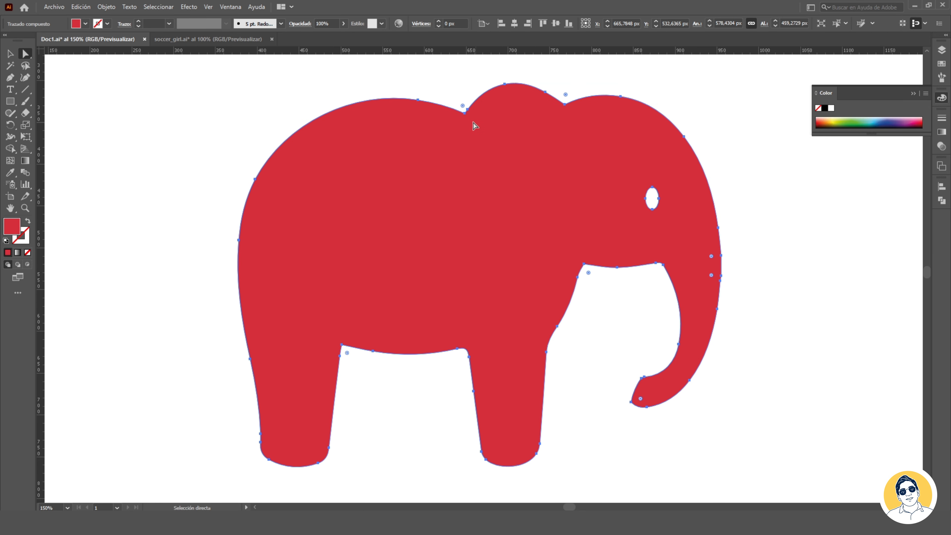
{"action": "left_click", "coordinate": [419, 100]}
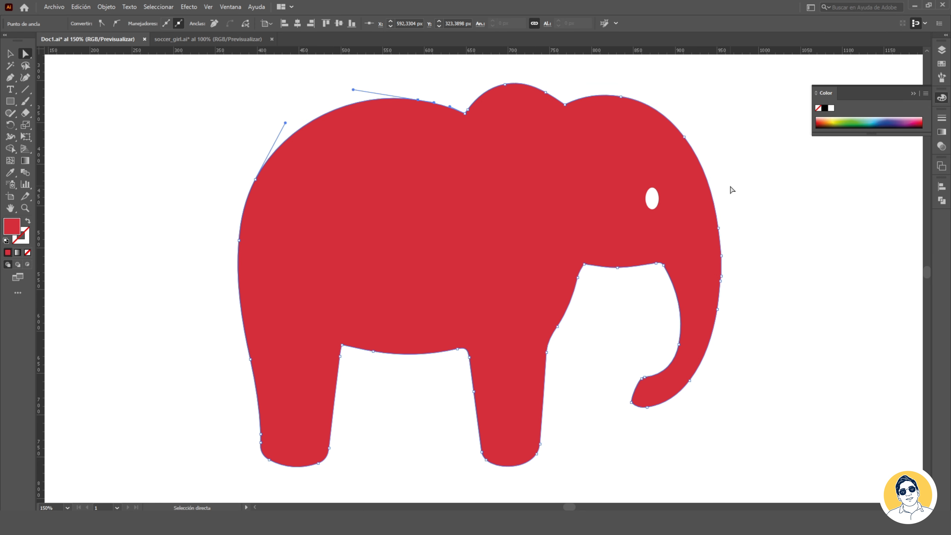
{"action": "left_click", "coordinate": [14, 80]}
{"action": "left_click_drag", "start_coordinate": [15, 85], "coordinate": [96, 106]}
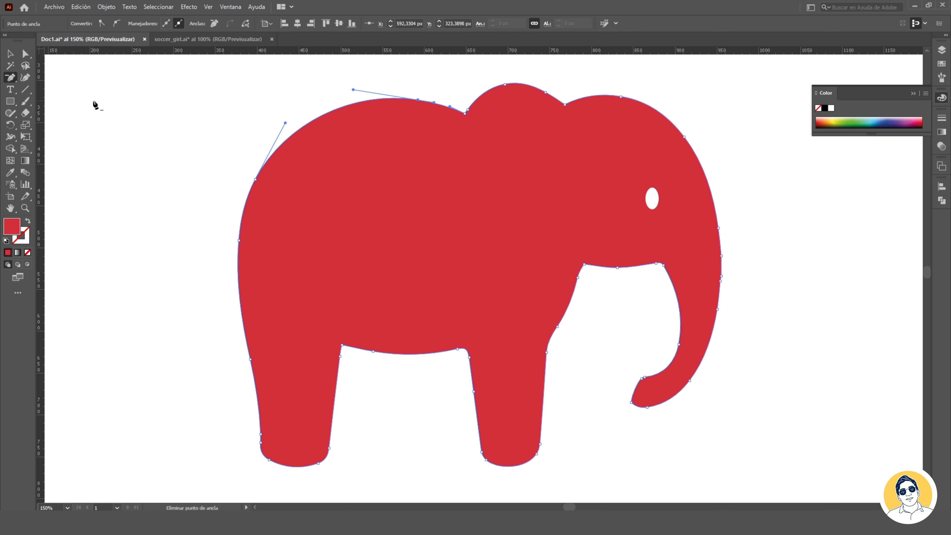
{"action": "left_click", "coordinate": [418, 99]}
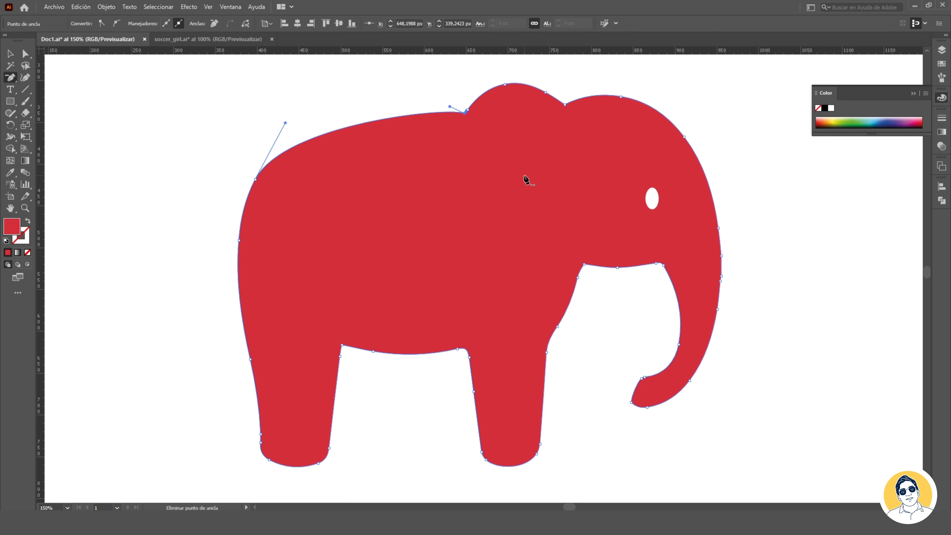
Add an anchor point on the upper edge of the elephant's rear back with the Add Anchor Point tool
{"action": "left_click", "coordinate": [13, 80]}
{"action": "left_click", "coordinate": [38, 89]}
{"action": "left_click", "coordinate": [349, 130]}
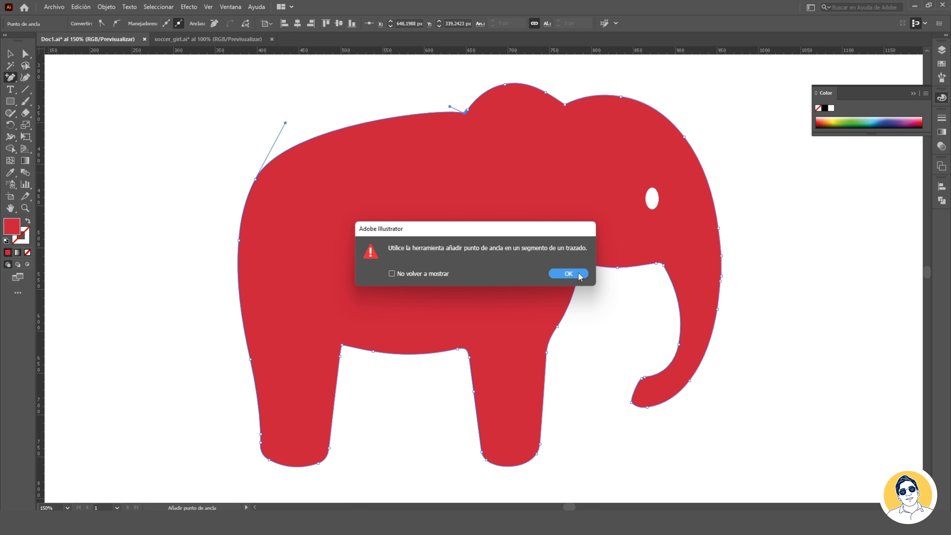
{"action": "left_click", "coordinate": [579, 274]}
{"action": "left_click", "coordinate": [356, 125]}
Move the new anchor point up and forward with the Direct Selection tool to make the elephant's back rounder, and deselect the shape
{"action": "left_click", "coordinate": [25, 55]}
{"action": "left_click_drag", "start_coordinate": [355, 124], "coordinate": [401, 85]}
{"action": "left_click", "coordinate": [406, 95]}
{"action": "left_click", "coordinate": [348, 110]}
{"action": "left_click", "coordinate": [346, 102]}
{"action": "left_click", "coordinate": [170, 117]}
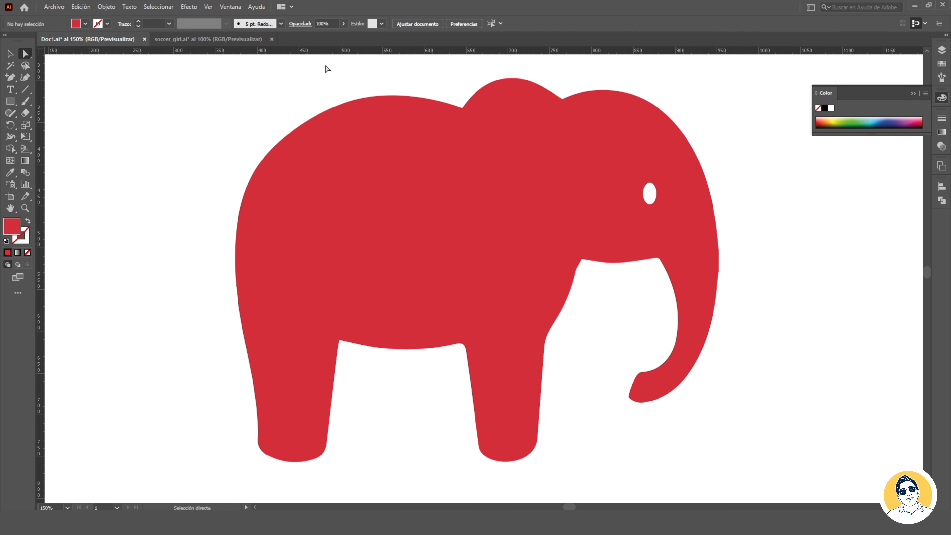
Create point text behind the elephant reading "HOLA" and "SUSCRÍBETE" on two lines
{"action": "left_click", "coordinate": [10, 89]}
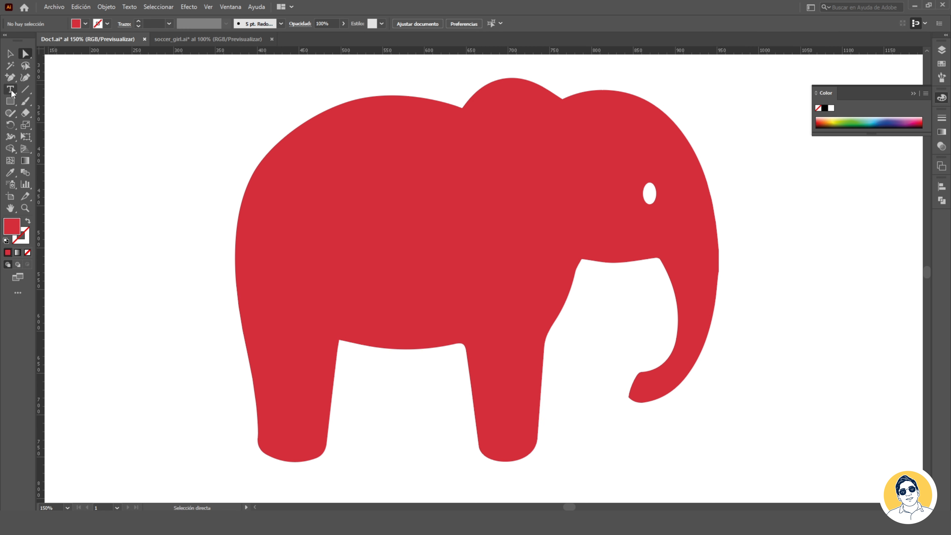
{"action": "left_click", "coordinate": [84, 142]}
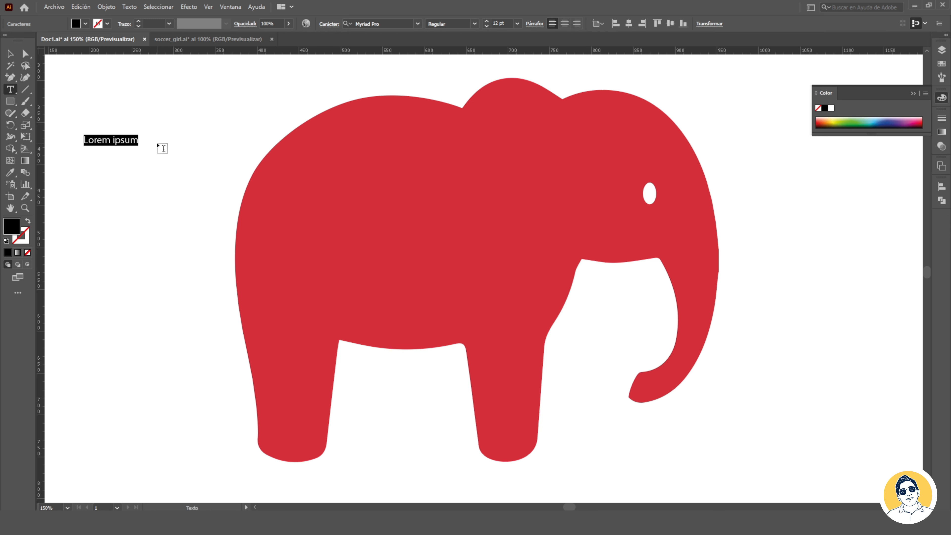
{"action": "type", "text": "HOLA"}
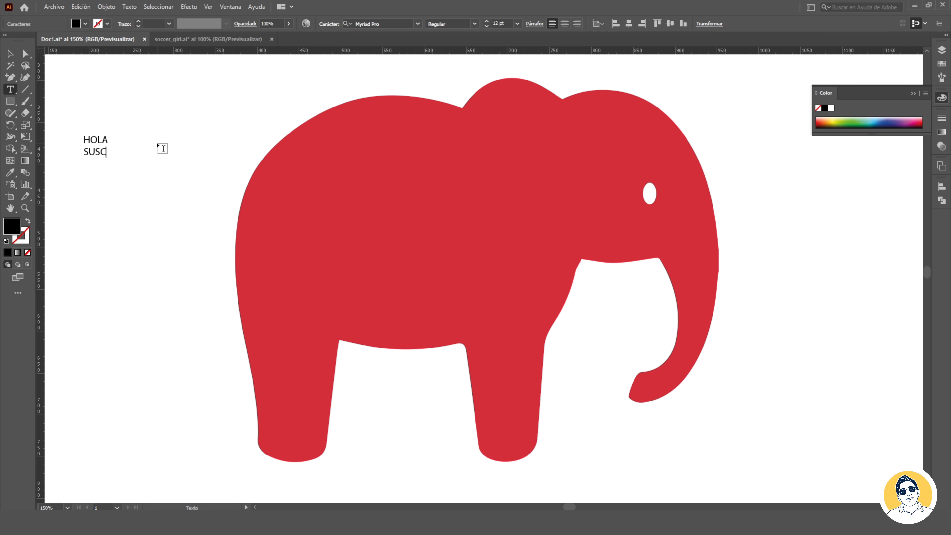
{"action": "type", "text": "ETE"}
Enlarge the HOLA SUSCRÍBETE text with the Selection tool to a font size of about 105.5 pt
{"action": "left_click", "coordinate": [10, 54]}
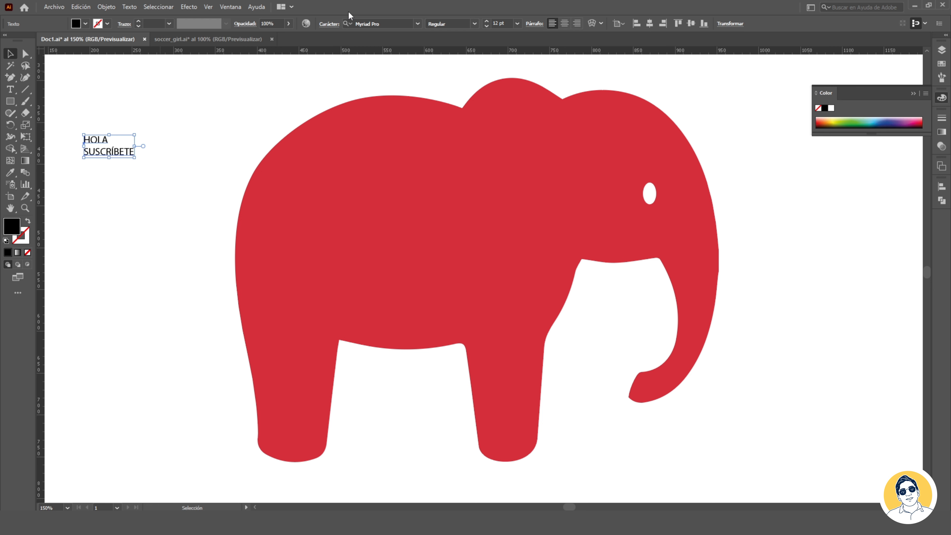
{"action": "left_click_drag", "start_coordinate": [134, 135], "coordinate": [223, 74]}
{"action": "key", "text": "ctrl+minus"}
{"action": "key", "text": "ctrl+minus"}
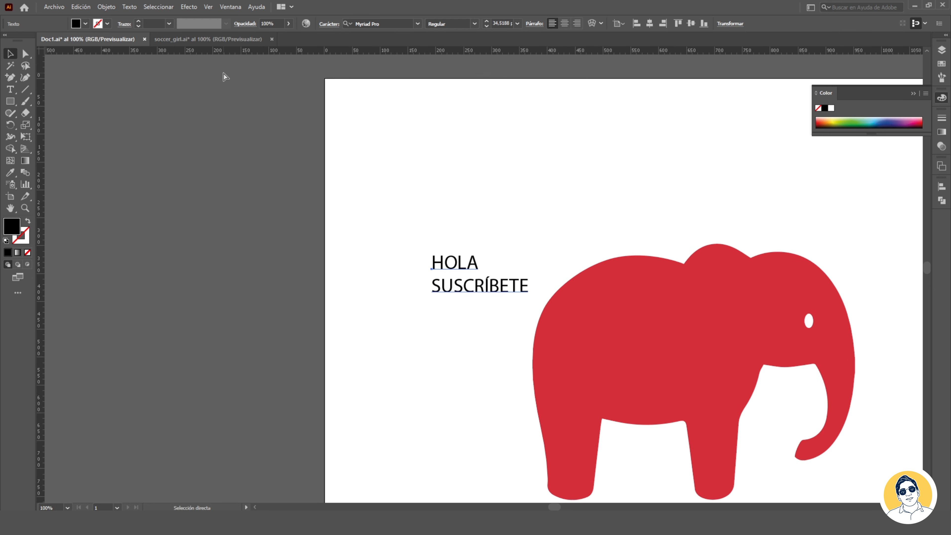
{"action": "left_click_drag", "start_coordinate": [514, 261], "coordinate": [645, 199]}
{"action": "scroll", "coordinate": [569, 234], "scroll_direction": "down", "scroll_amount": 3}
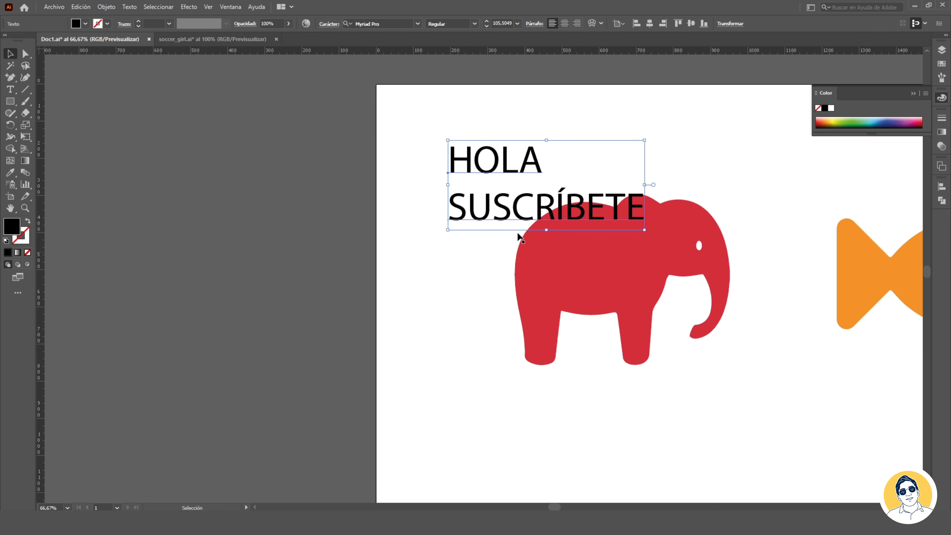
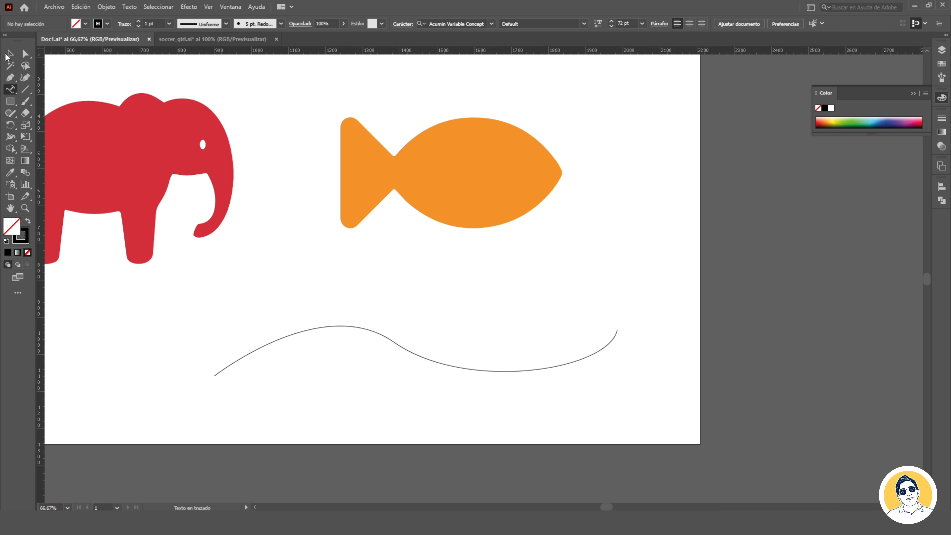
Place placeholder text along the wavy line below the fish with the Type on a Path tool
{"action": "left_click", "coordinate": [279, 338]}
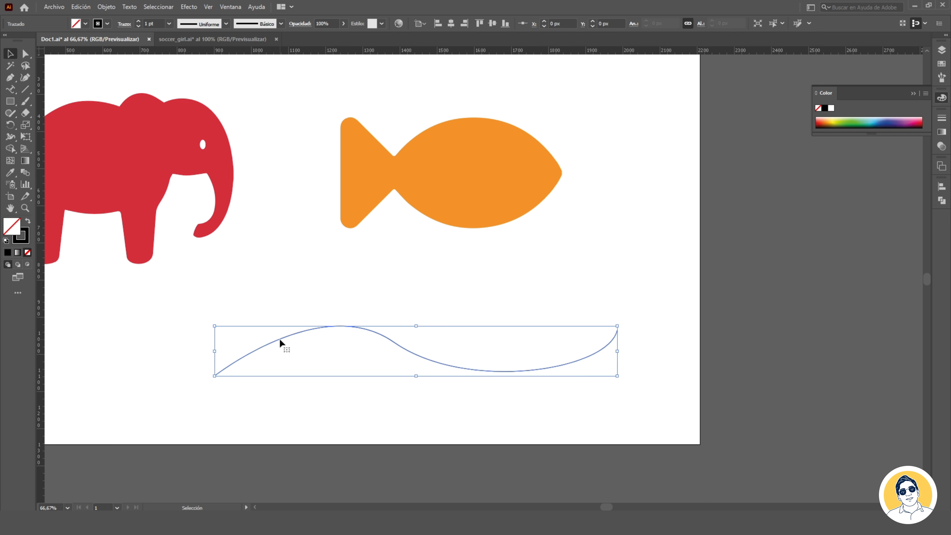
{"action": "left_click", "coordinate": [10, 89]}
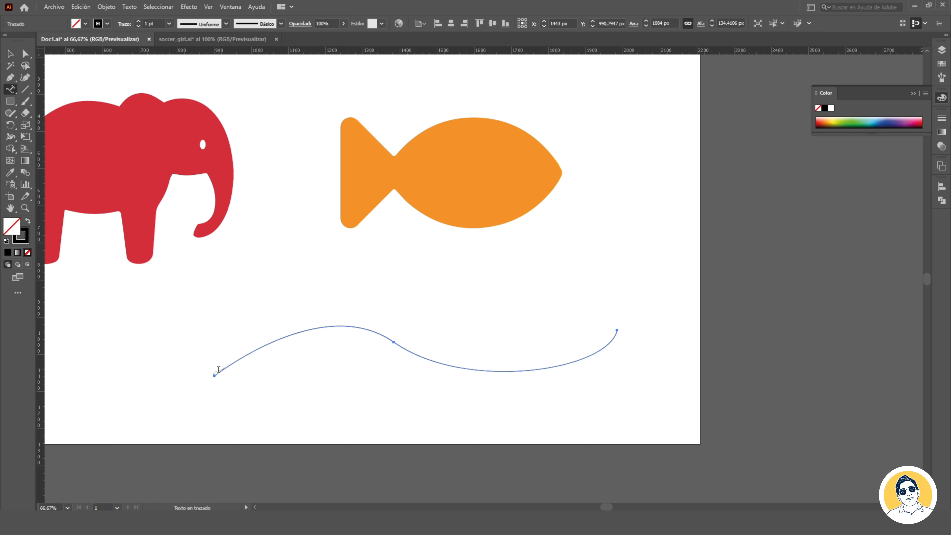
{"action": "left_click", "coordinate": [219, 371]}
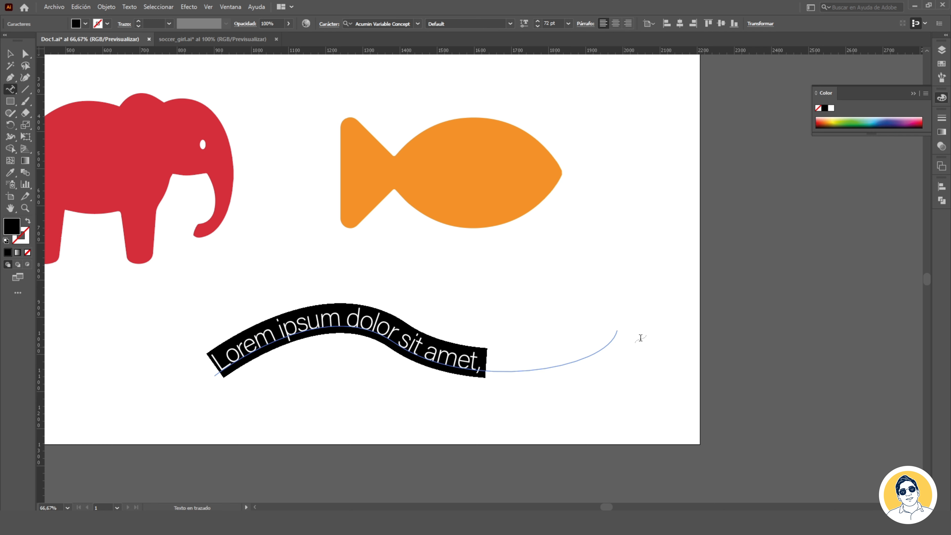
Delete the placeholder text together with its wavy path
{"action": "left_click", "coordinate": [11, 57]}
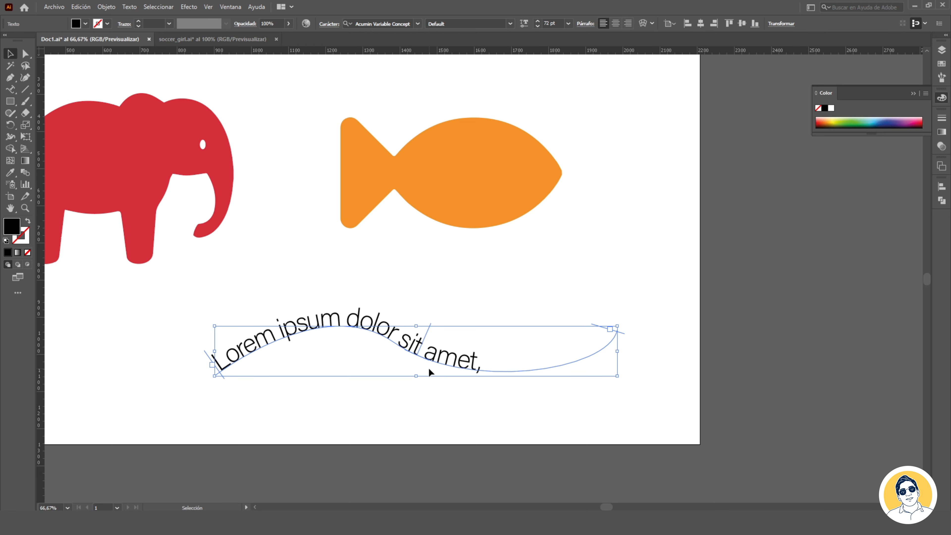
{"action": "key", "text": "Delete"}
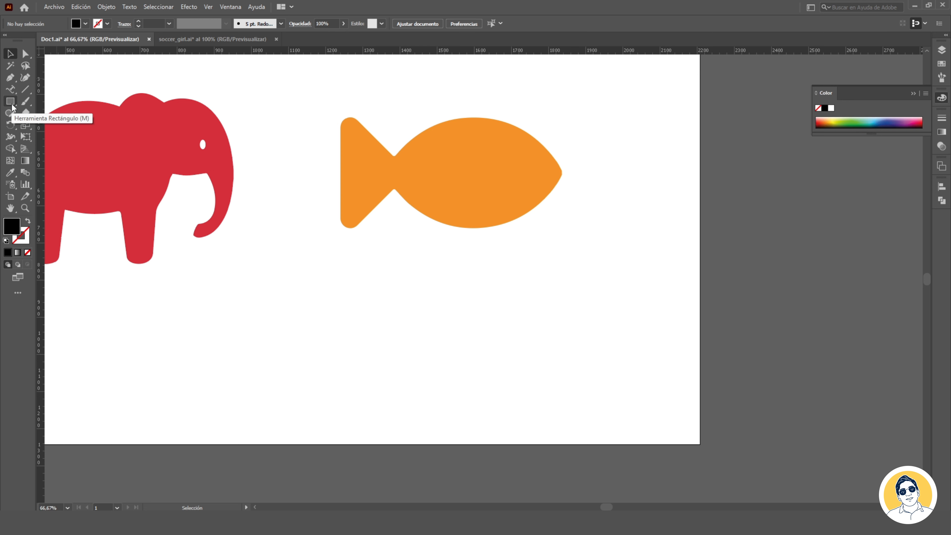
Draw a circle of about 344 px below the fish and swap its fill and stroke, giving it a black outline without fill
{"action": "left_click_drag", "start_coordinate": [13, 105], "coordinate": [32, 124]}
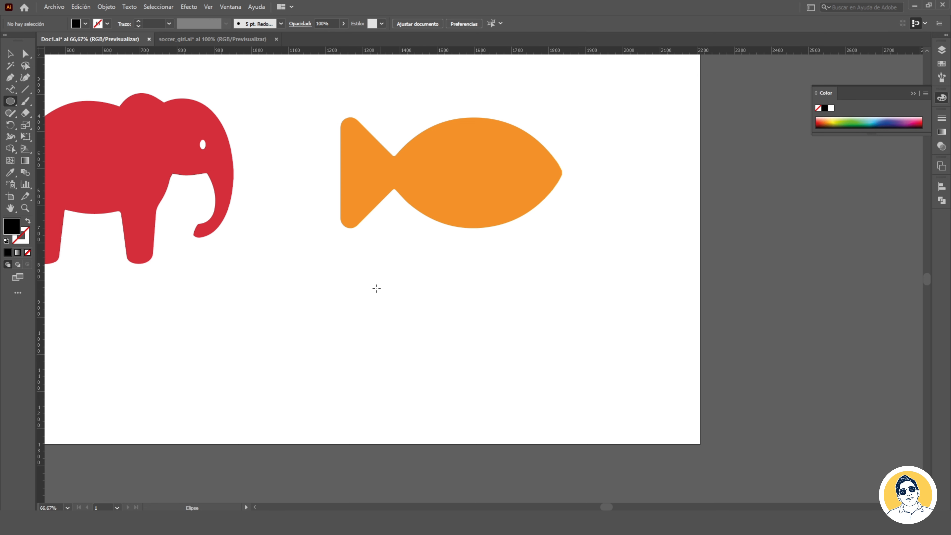
{"action": "left_click_drag", "start_coordinate": [371, 287], "coordinate": [499, 405]}
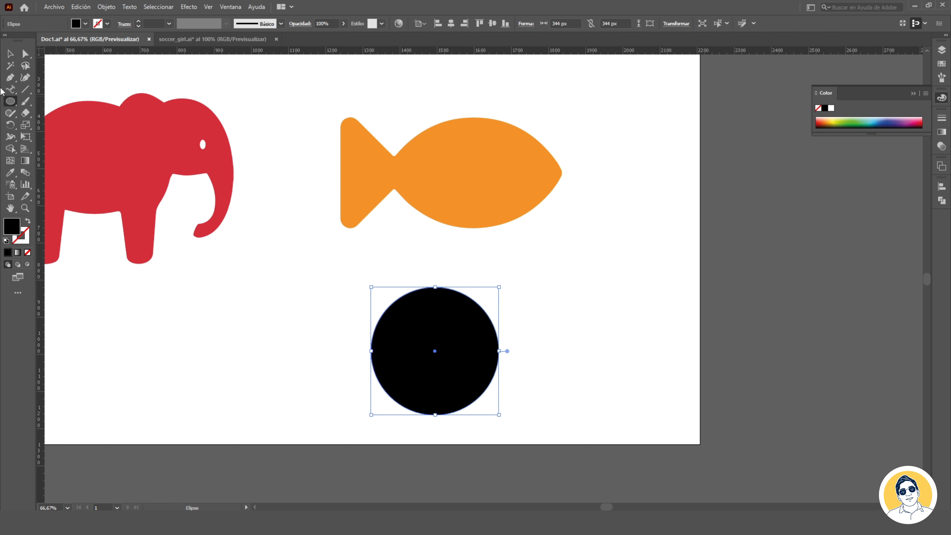
{"action": "left_click", "coordinate": [28, 220]}
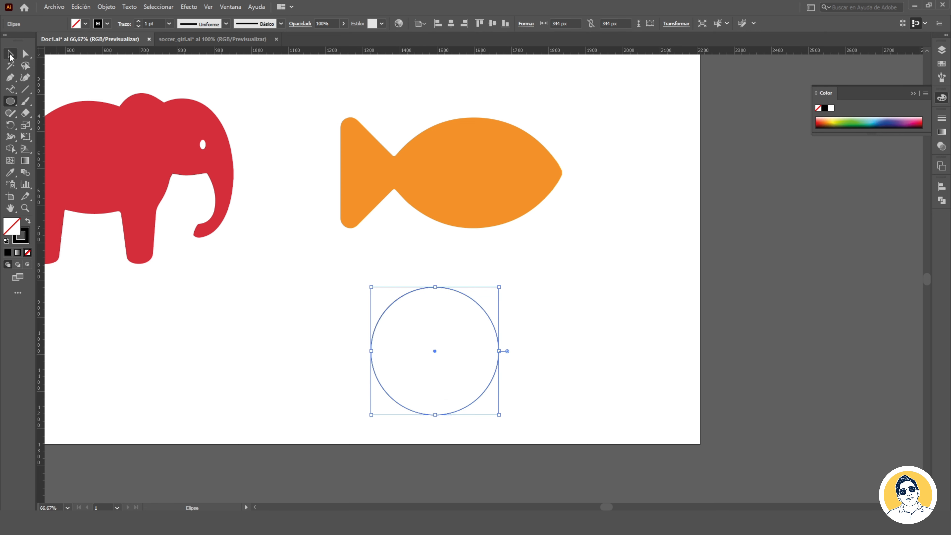
Try placing placeholder text along the outline of the circle below the fish with the Type on a Path tool, and undo it
{"action": "left_click", "coordinate": [11, 90]}
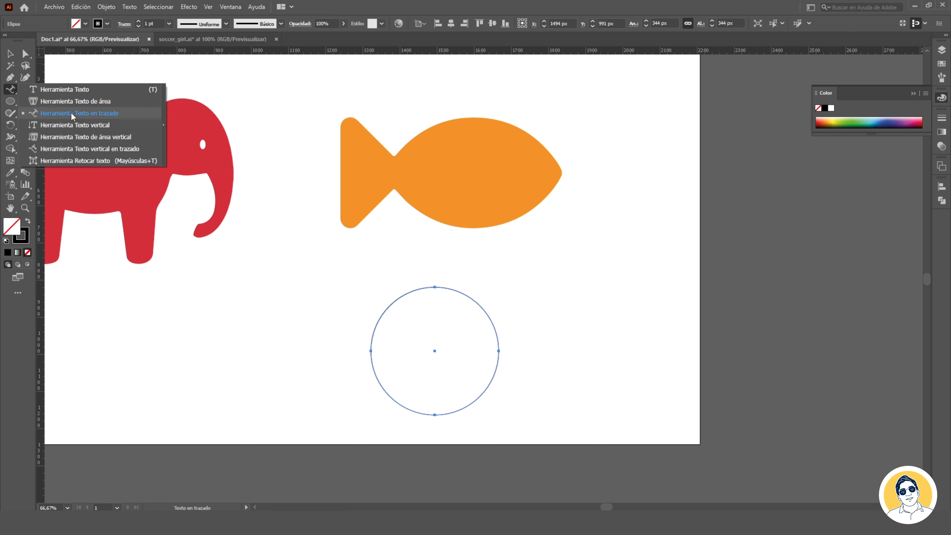
{"action": "left_click", "coordinate": [74, 115]}
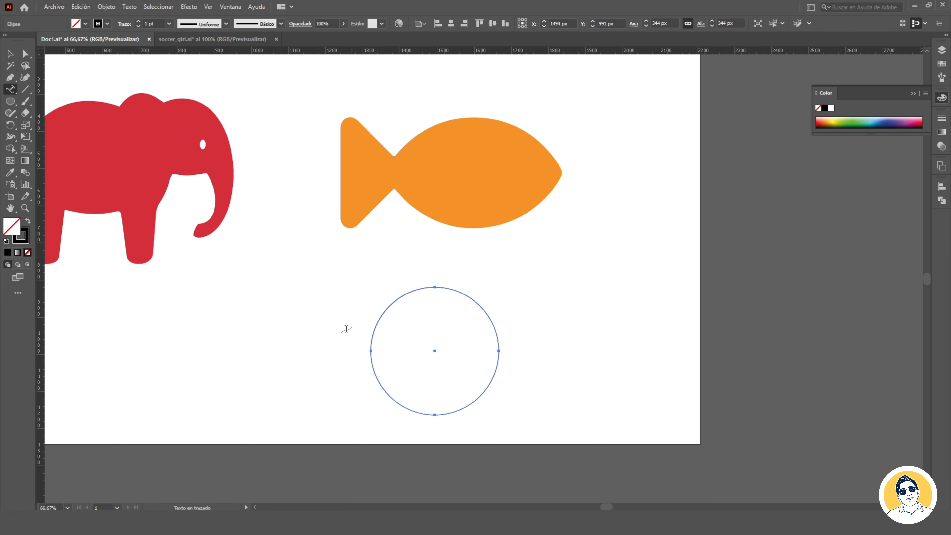
{"action": "left_click", "coordinate": [371, 336]}
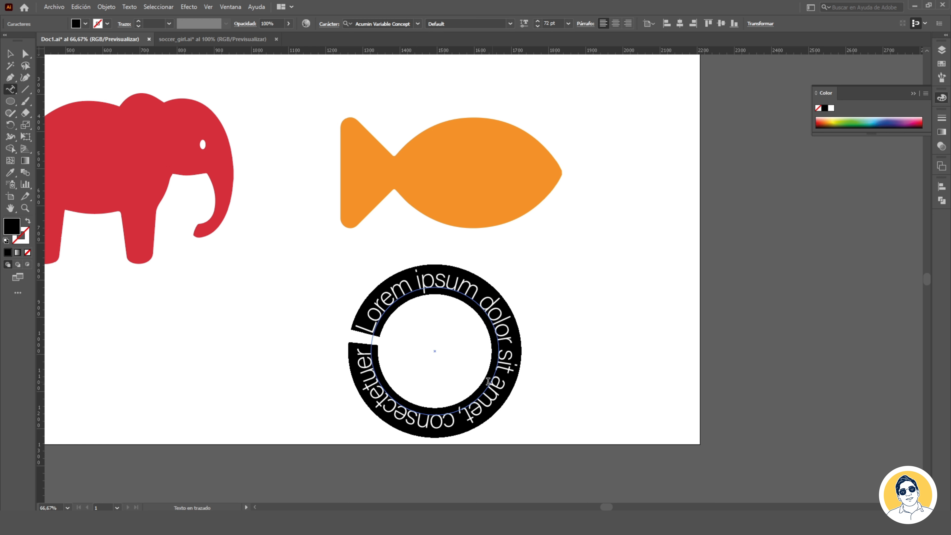
{"action": "left_click", "coordinate": [10, 54]}
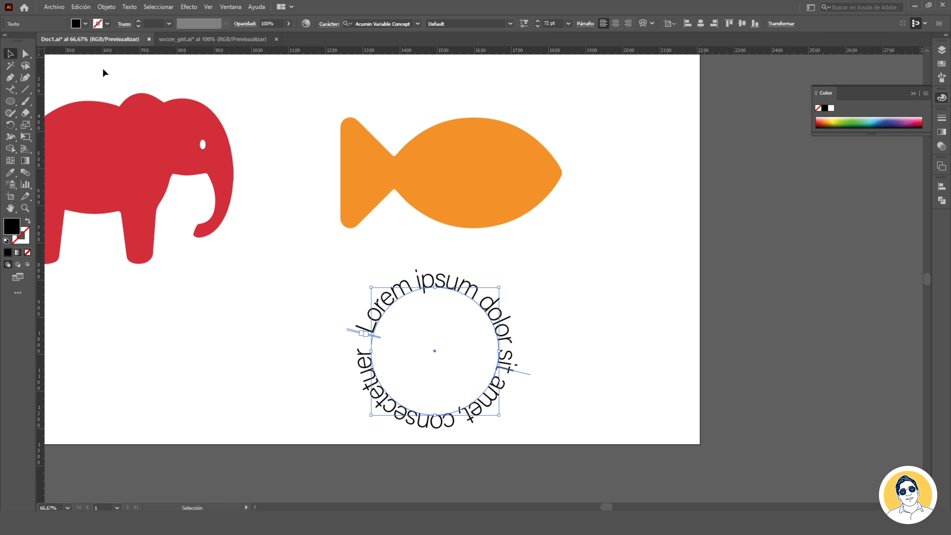
{"action": "left_click", "coordinate": [588, 306]}
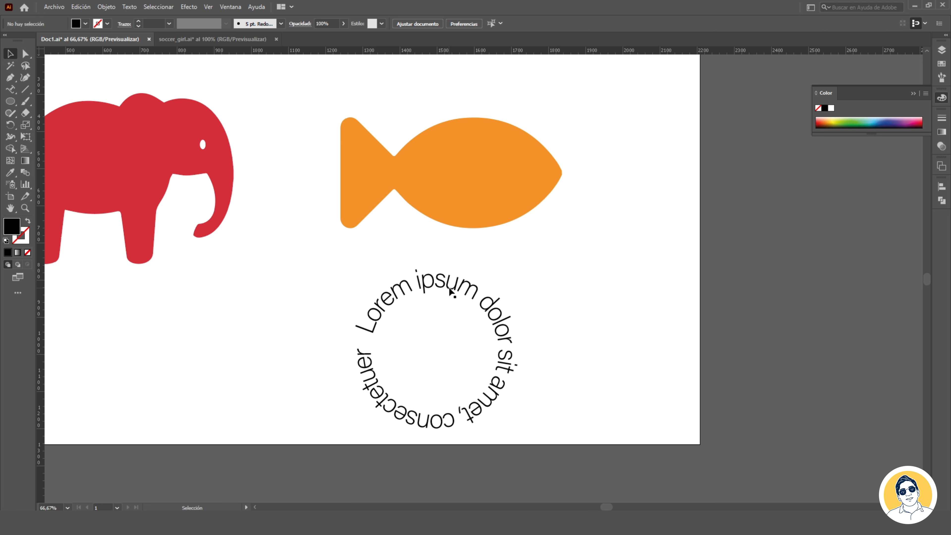
{"action": "key", "text": "ctrl+z"}
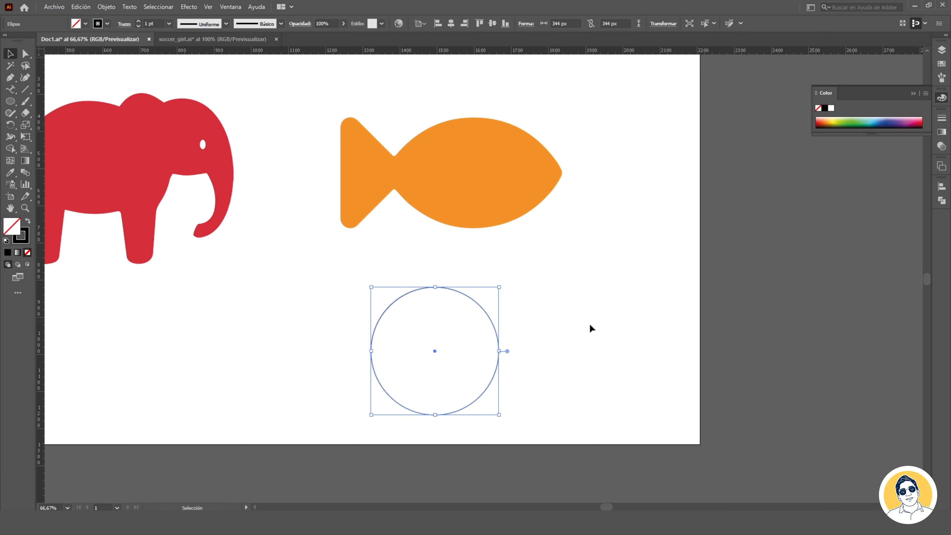
Place vertical placeholder text in the empty area below the elephant's trunk with the Vertical Type tool
{"action": "left_click", "coordinate": [11, 90]}
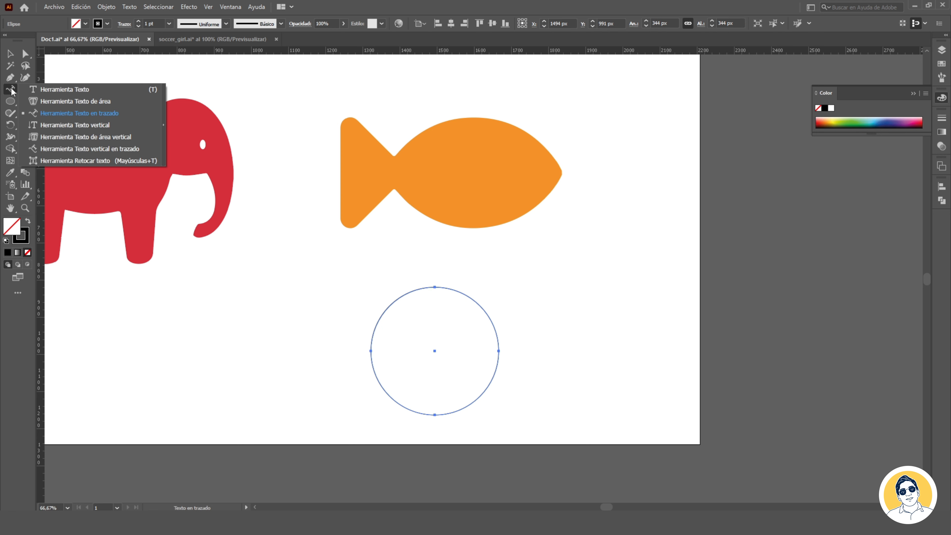
{"action": "left_click", "coordinate": [105, 129]}
{"action": "left_click", "coordinate": [253, 279]}
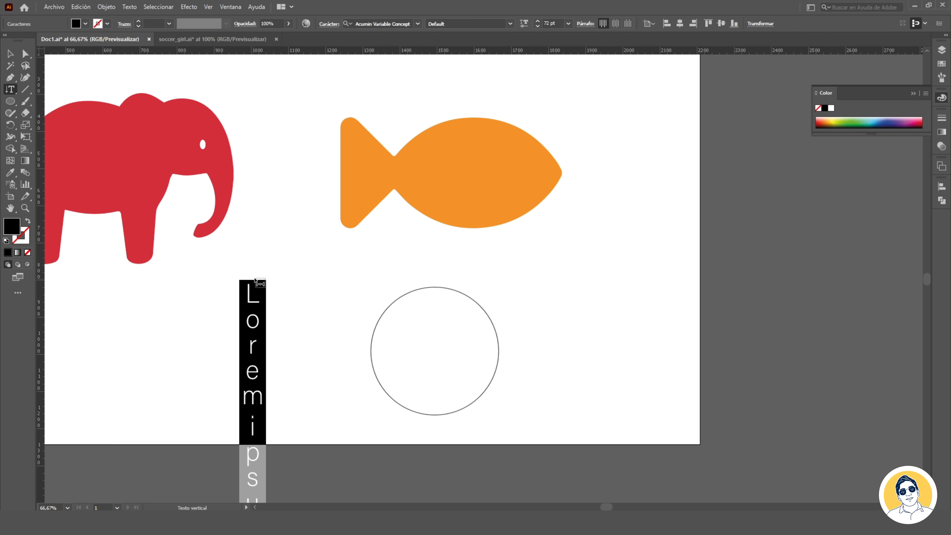
{"action": "scroll", "coordinate": [261, 276], "scroll_direction": "down", "scroll_amount": 3}
{"action": "scroll", "coordinate": [261, 276], "scroll_direction": "up", "scroll_amount": 4}
{"action": "key", "text": "Escape"}
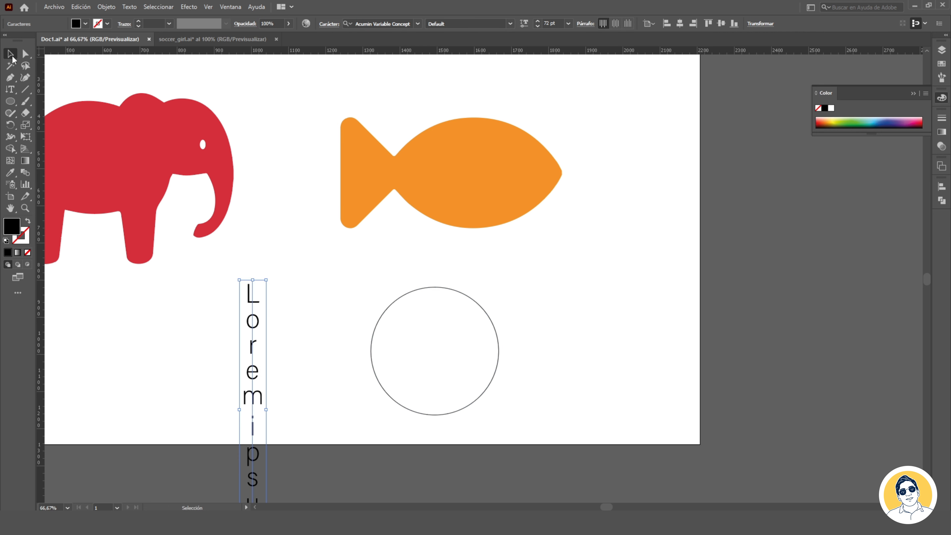
{"action": "left_click", "coordinate": [172, 304]}
Place vertical placeholder text along the circle's outline with the Vertical Type on a Path tool
{"action": "left_click", "coordinate": [10, 92]}
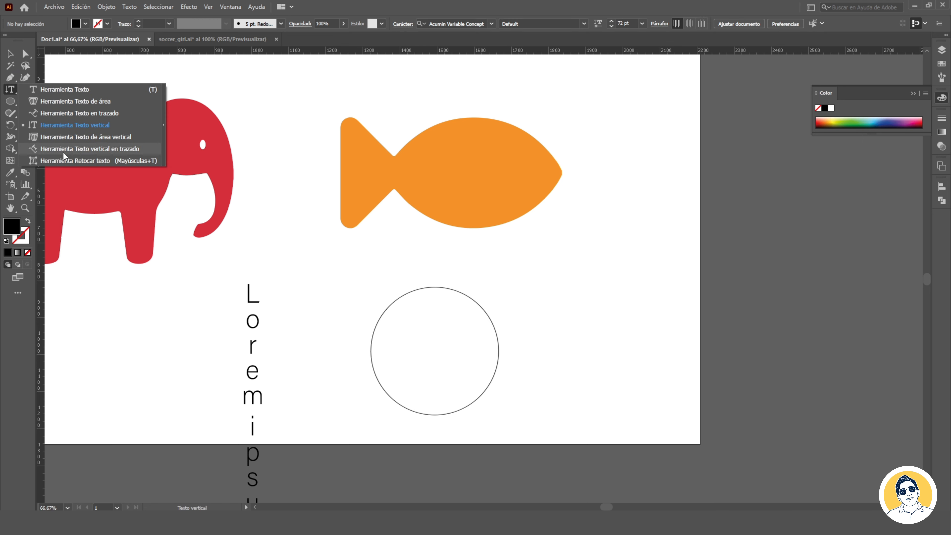
{"action": "left_click", "coordinate": [80, 149]}
{"action": "left_click", "coordinate": [380, 316]}
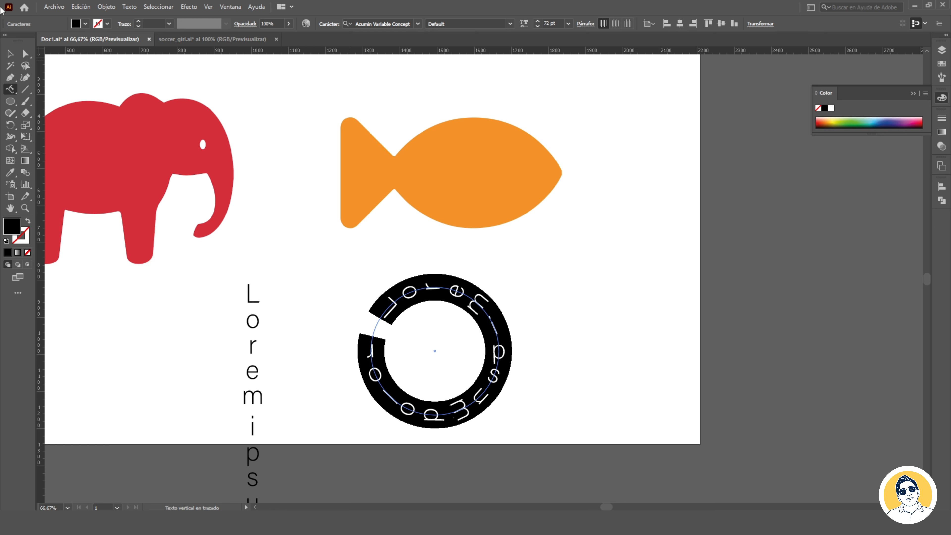
{"action": "left_click", "coordinate": [10, 56]}
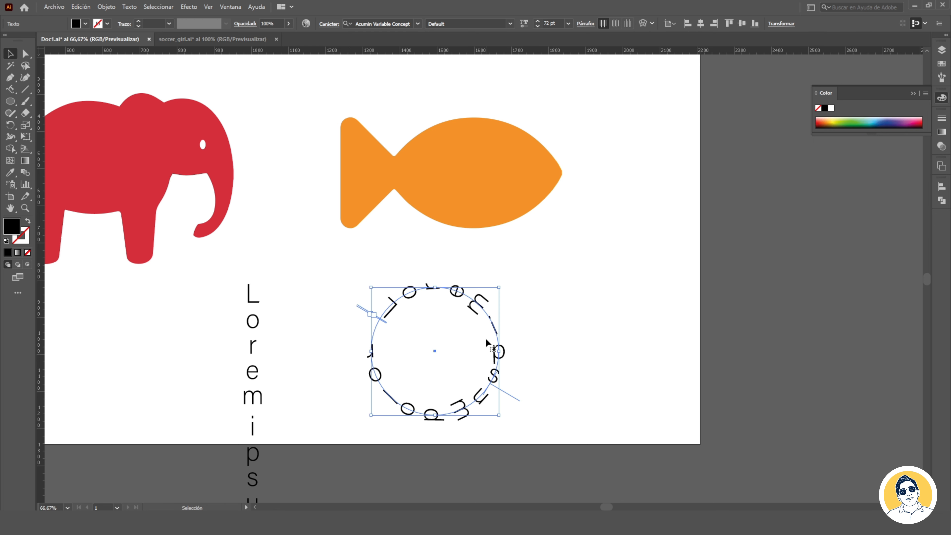
Delete the circular path text and the vertical text object
{"action": "key", "text": "Delete"}
{"action": "left_click", "coordinate": [253, 339]}
{"action": "key", "text": "Delete"}
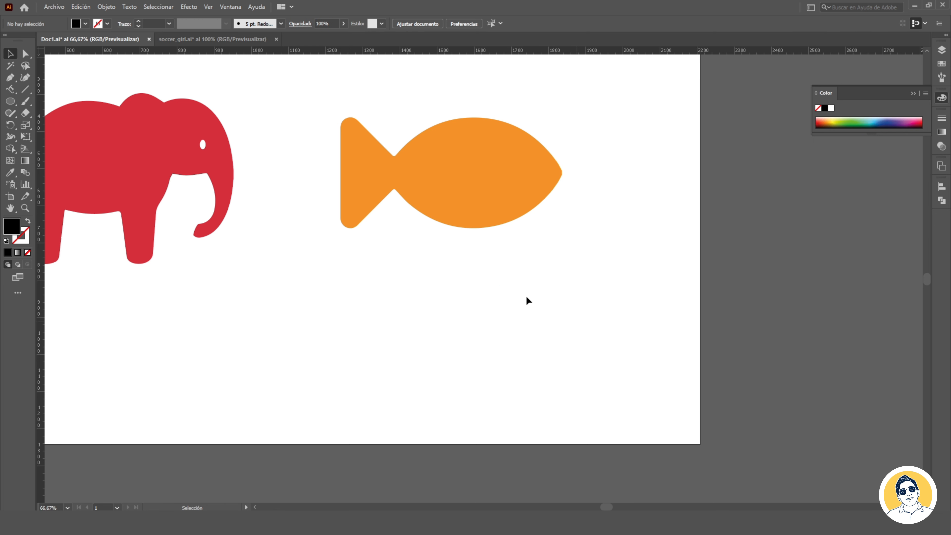
Draw a horizontal line about 676 px long below the animals and give it a black stroke
{"action": "left_click", "coordinate": [28, 90]}
{"action": "mouse_move", "coordinate": [209, 305]}
{"action": "left_mouse_down"}
{"action": "mouse_move", "coordinate": [437, 321]}
{"action": "mouse_move", "coordinate": [460, 304]}
{"action": "left_mouse_up"}
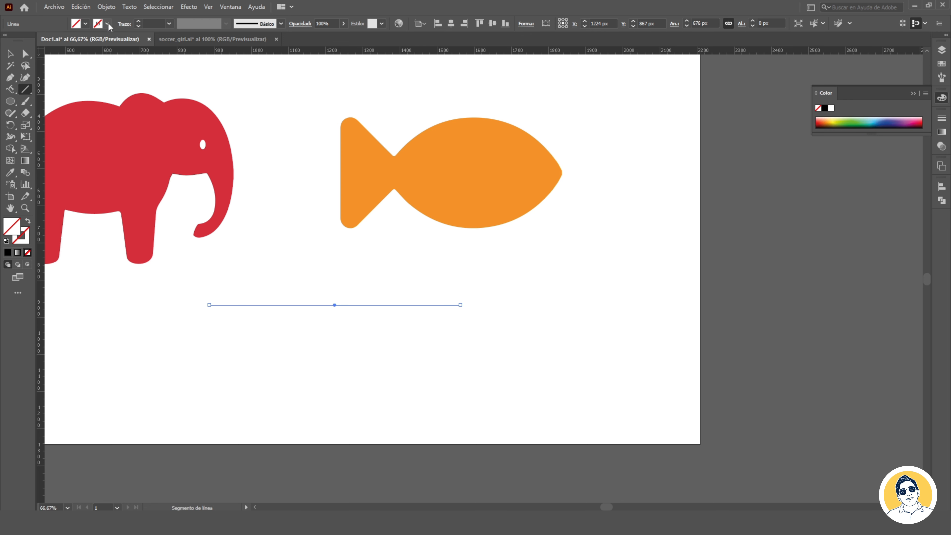
{"action": "left_click", "coordinate": [106, 24]}
{"action": "left_click", "coordinate": [27, 39]}
{"action": "key", "text": "Escape"}
{"action": "key", "text": "v"}
{"action": "left_click", "coordinate": [537, 294]}
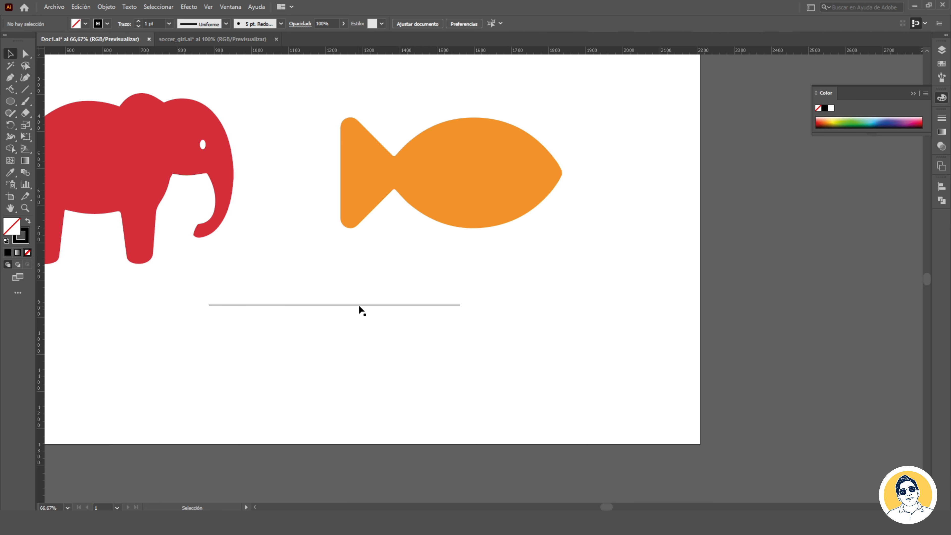
Try a round brush and a variable width profile on the horizontal line, and undo both changes
{"action": "left_click", "coordinate": [382, 305]}
{"action": "left_click", "coordinate": [281, 24]}
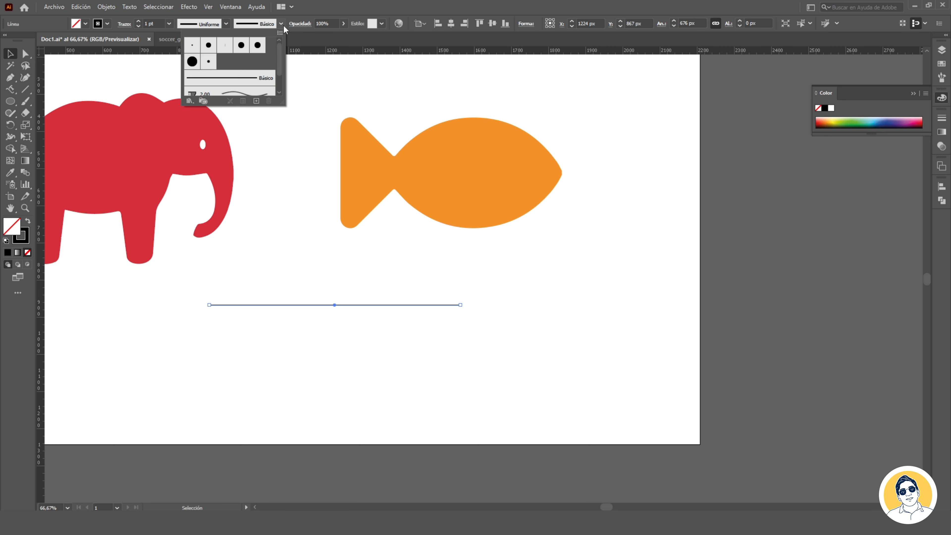
{"action": "left_click", "coordinate": [208, 45]}
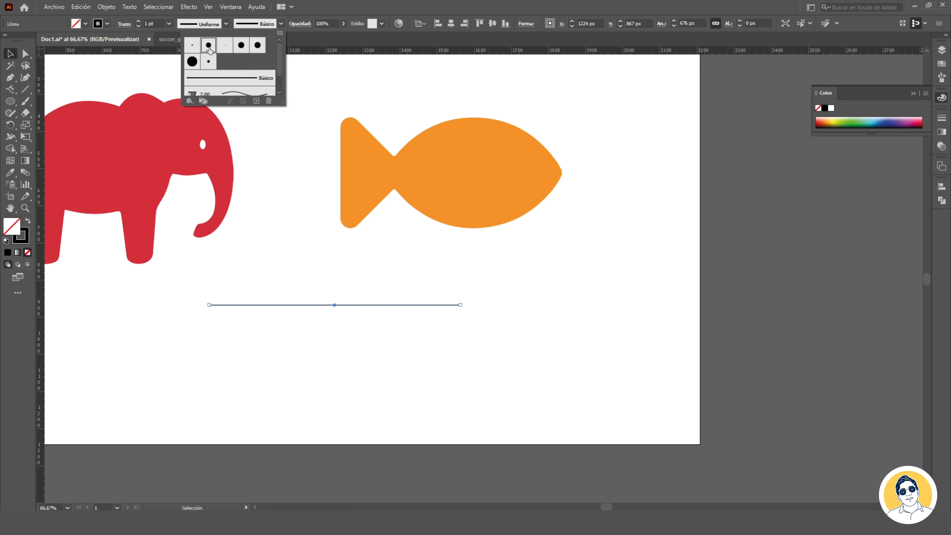
{"action": "left_click", "coordinate": [226, 23]}
{"action": "left_click", "coordinate": [226, 24]}
{"action": "left_click", "coordinate": [210, 62]}
{"action": "left_click", "coordinate": [442, 313]}
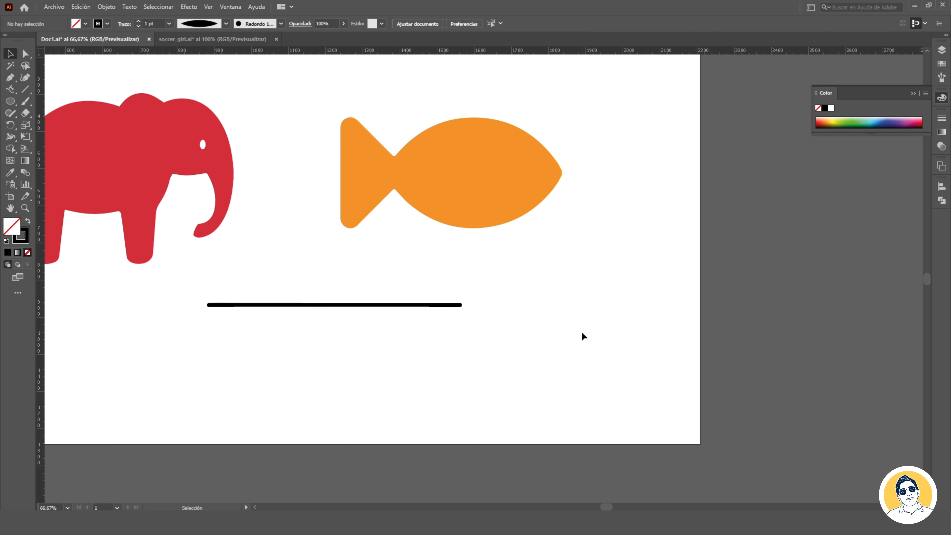
{"action": "key", "text": "ctrl+z"}
{"action": "key", "text": "ctrl+z"}
{"action": "key", "text": "ctrl+z"}
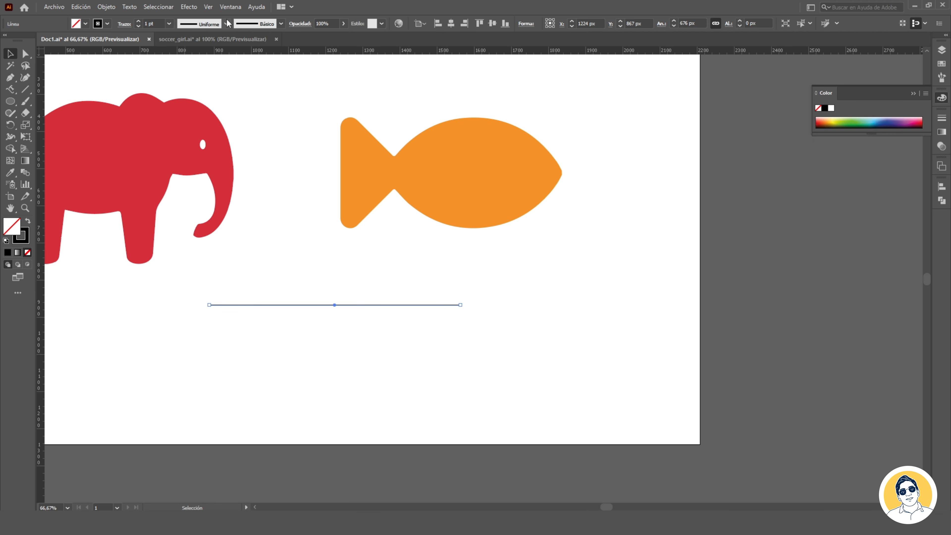
Apply a variable width profile to the horizontal line and set its stroke weight to 4 pt
{"action": "left_click", "coordinate": [226, 24]}
{"action": "left_click", "coordinate": [210, 62]}
{"action": "left_click", "coordinate": [139, 22]}
{"action": "left_click", "coordinate": [139, 22]}
{"action": "left_click", "coordinate": [139, 22]}
{"action": "left_click", "coordinate": [529, 339]}
Delete the horizontal line below the animals
{"action": "left_click", "coordinate": [329, 305]}
{"action": "key", "text": "Delete"}
{"action": "left_click", "coordinate": [25, 90]}
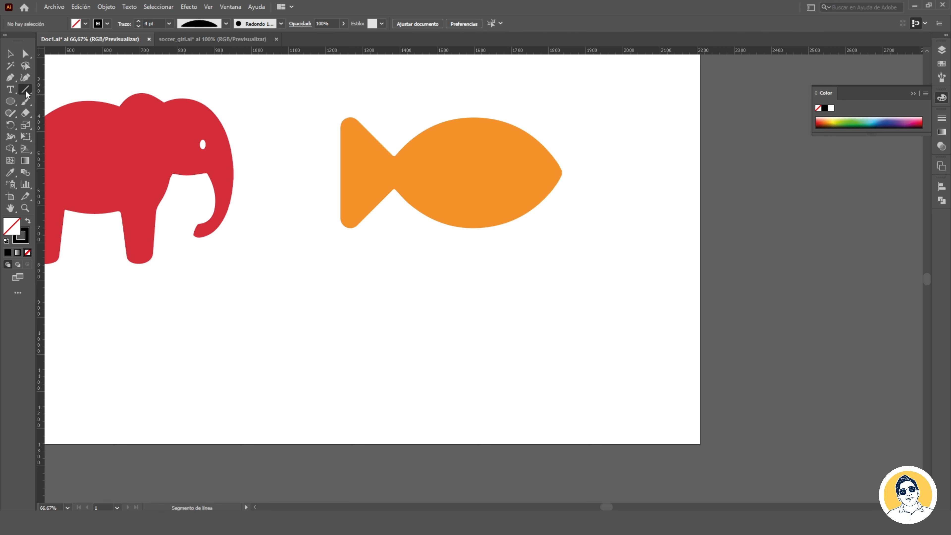
{"action": "left_click", "coordinate": [25, 90]}
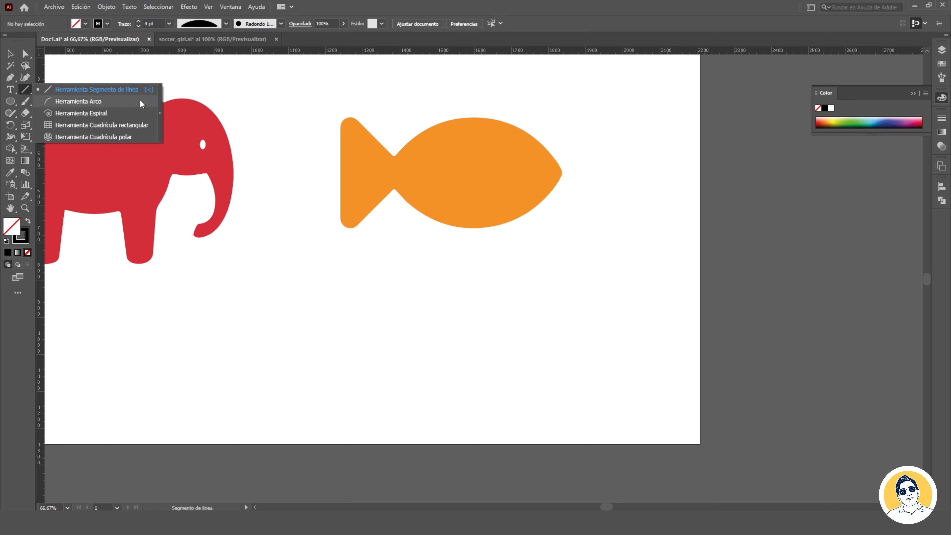
{"action": "left_click", "coordinate": [10, 89]}
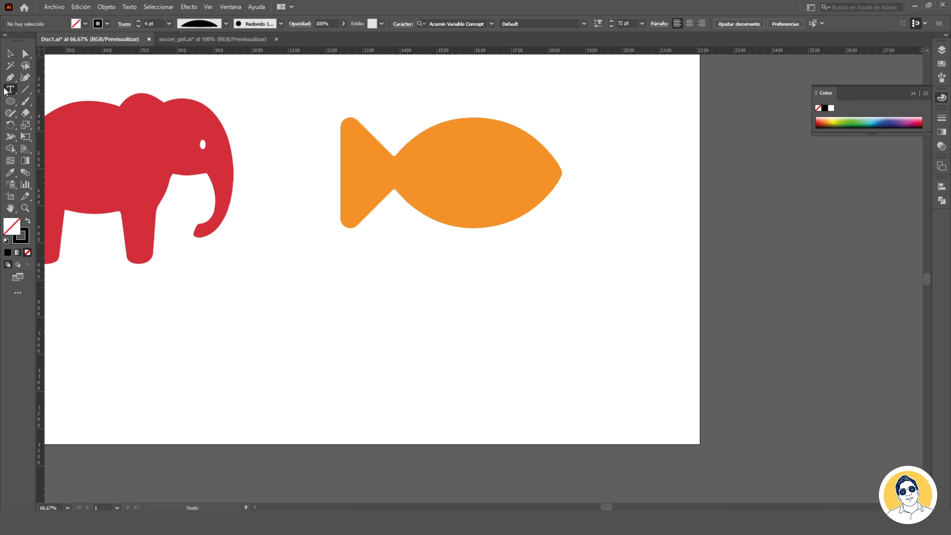
{"action": "left_click", "coordinate": [10, 79]}
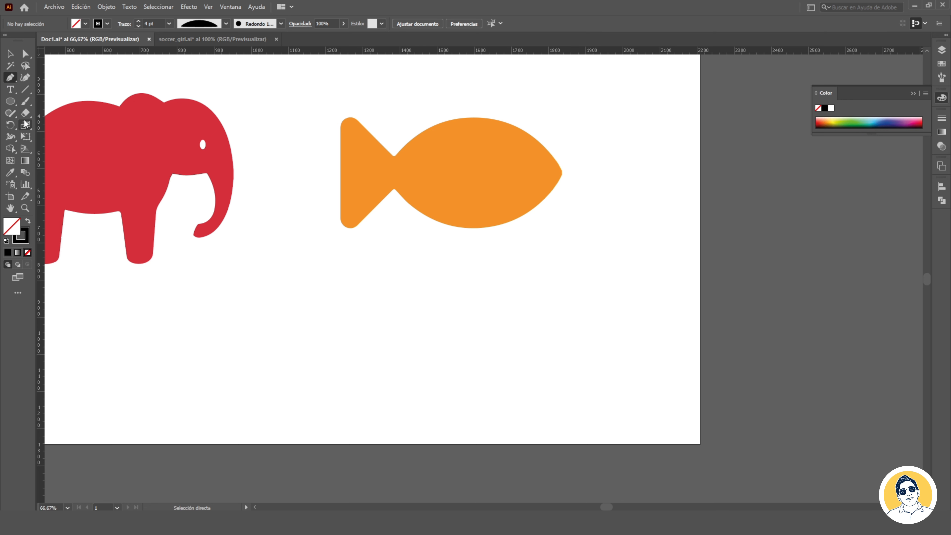
Draw a rectangle about 197 by 186 px in the empty area between and below the elephant and the fish
{"action": "left_click", "coordinate": [12, 106]}
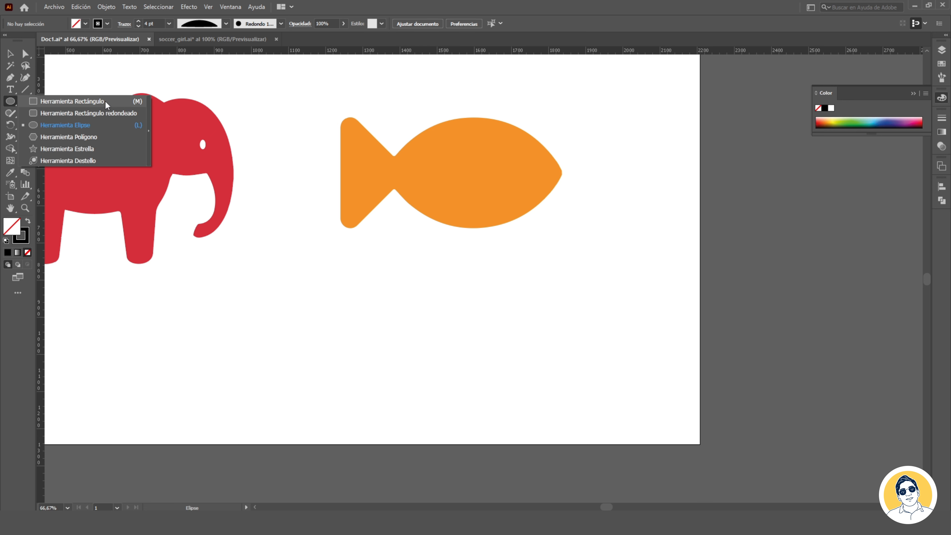
{"action": "left_click", "coordinate": [91, 103]}
{"action": "mouse_move", "coordinate": [248, 294]}
{"action": "left_mouse_down"}
{"action": "mouse_move", "coordinate": [310, 365]}
{"action": "mouse_move", "coordinate": [321, 364]}
{"action": "left_mouse_up"}
Draw a rounded rectangle about 220 by 201 px with 12 px corners to the right of the plain rectangle
{"action": "left_click", "coordinate": [10, 101]}
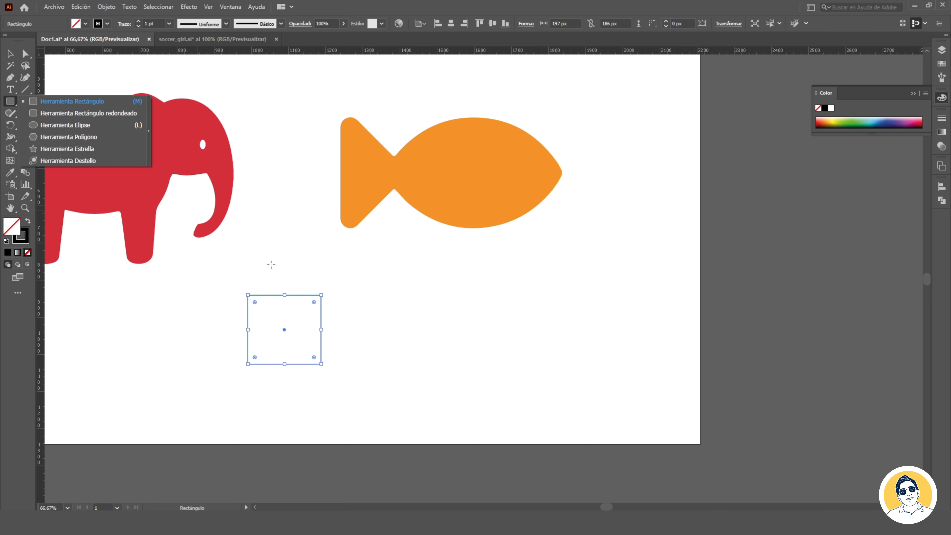
{"action": "left_click", "coordinate": [86, 113]}
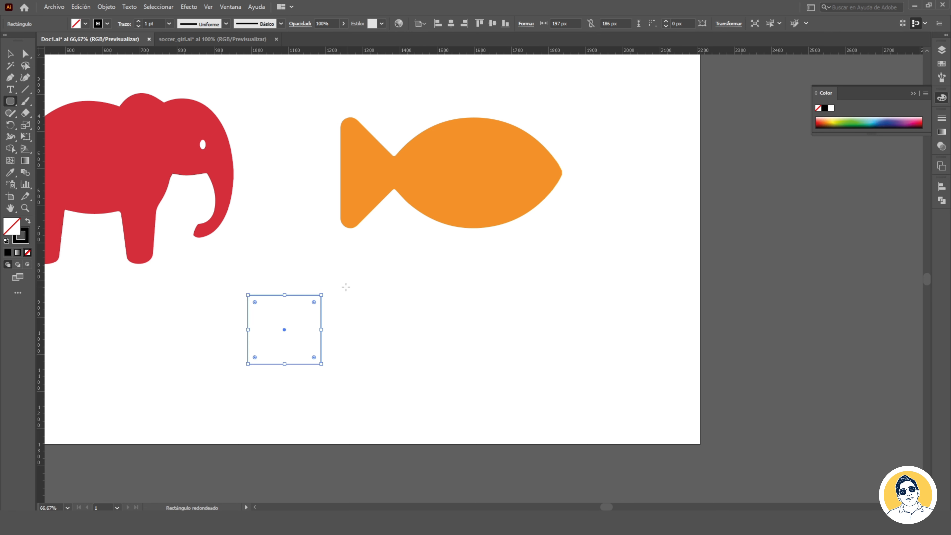
{"action": "left_click_drag", "start_coordinate": [344, 294], "coordinate": [426, 368]}
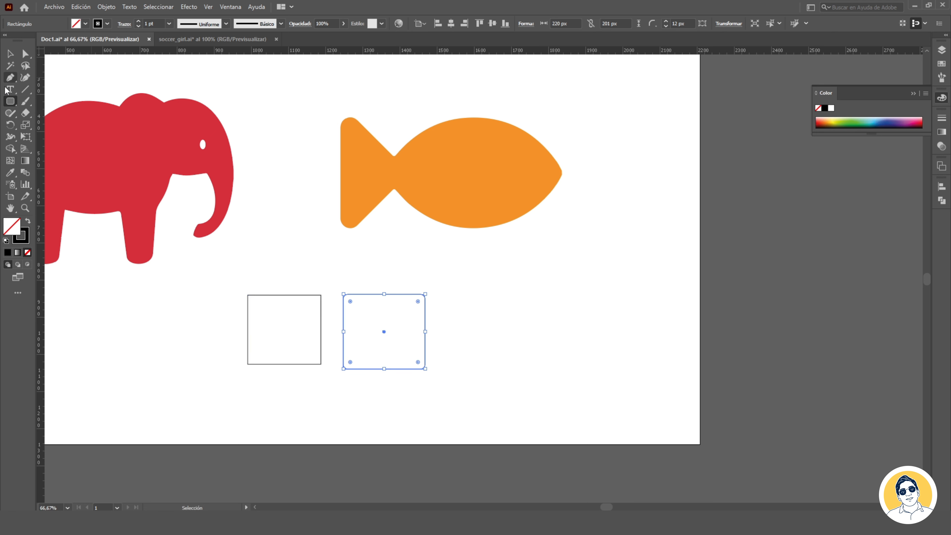
Draw a circle about 213 px in diameter to the right of the rounded rectangle
{"action": "left_click", "coordinate": [13, 106]}
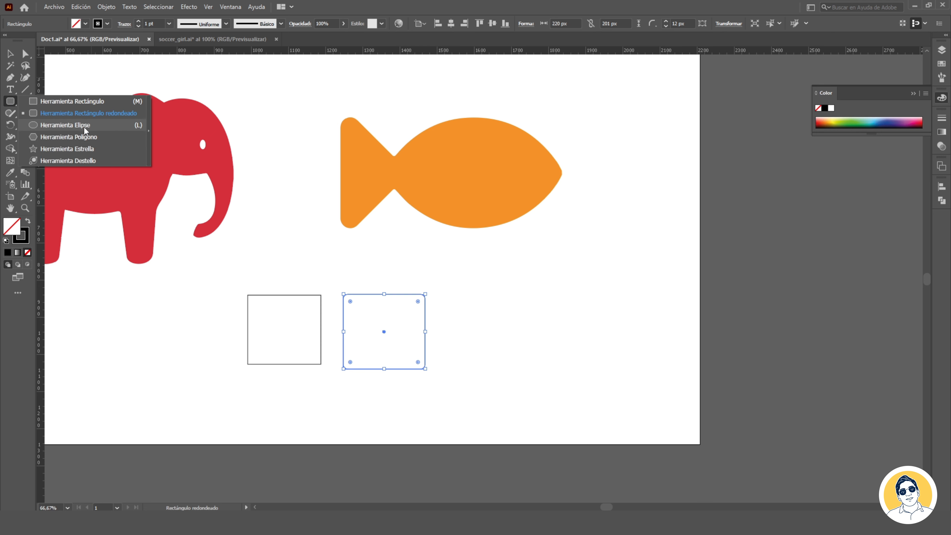
{"action": "left_click", "coordinate": [86, 128]}
{"action": "left_click_drag", "start_coordinate": [465, 298], "coordinate": [544, 377]}
Draw a hexagon about 366 by 317 px overlapping the fish's head
{"action": "left_click", "coordinate": [12, 102]}
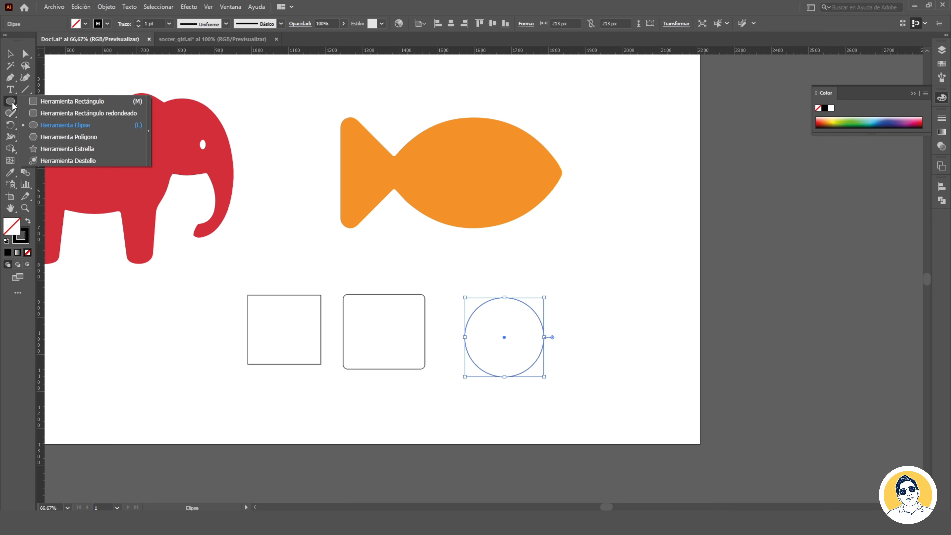
{"action": "left_click", "coordinate": [67, 138]}
{"action": "left_click_drag", "start_coordinate": [595, 212], "coordinate": [663, 212]}
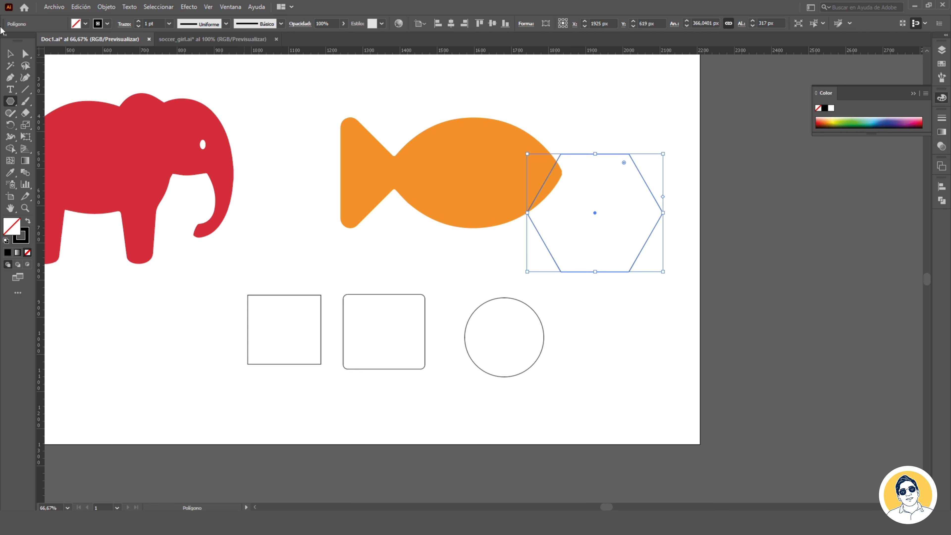
Create a five-pointed star with radii of 25 px and 50 px below the elephant's legs
{"action": "left_click", "coordinate": [12, 103]}
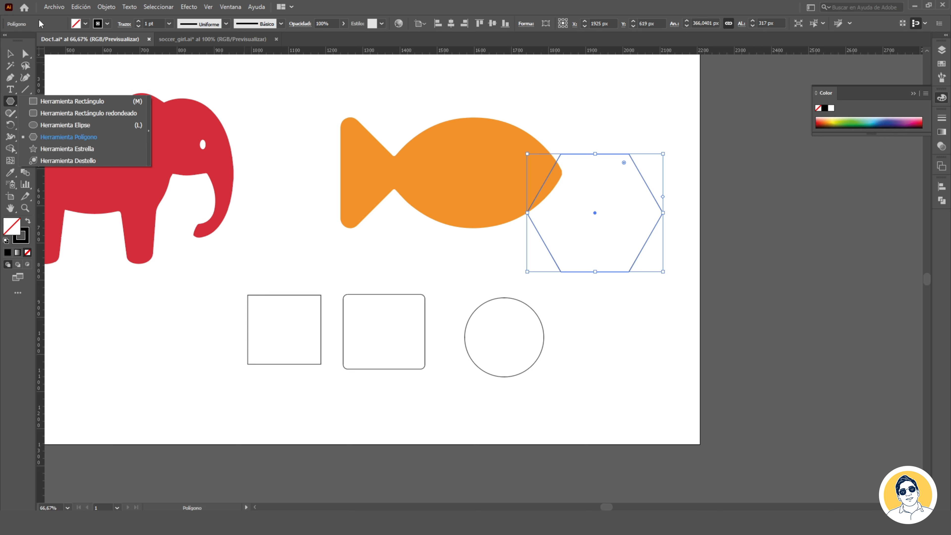
{"action": "left_click", "coordinate": [67, 149]}
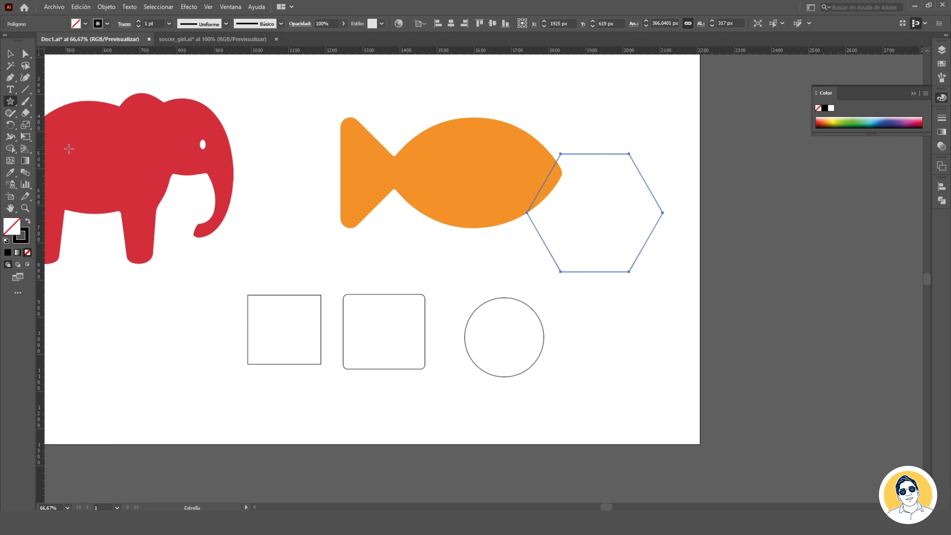
{"action": "left_click", "coordinate": [140, 299]}
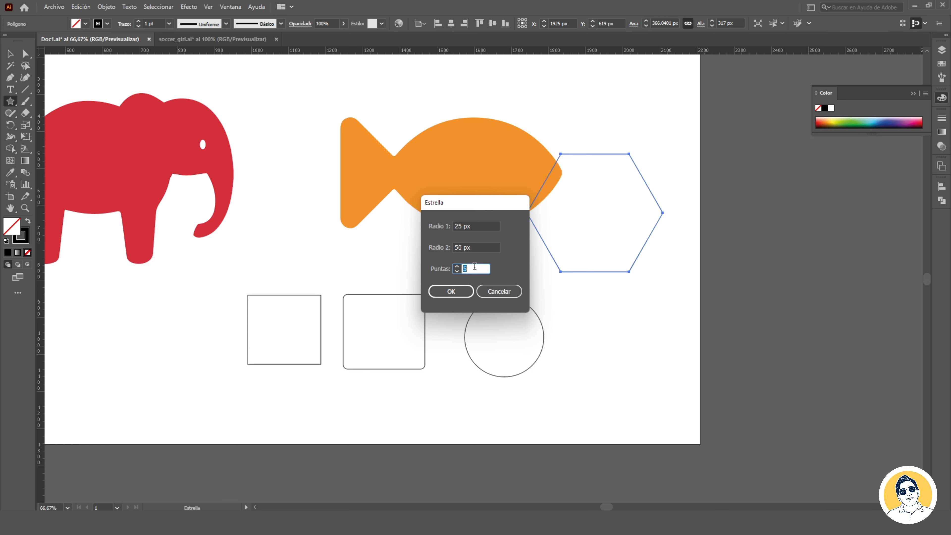
{"action": "left_click", "coordinate": [457, 292]}
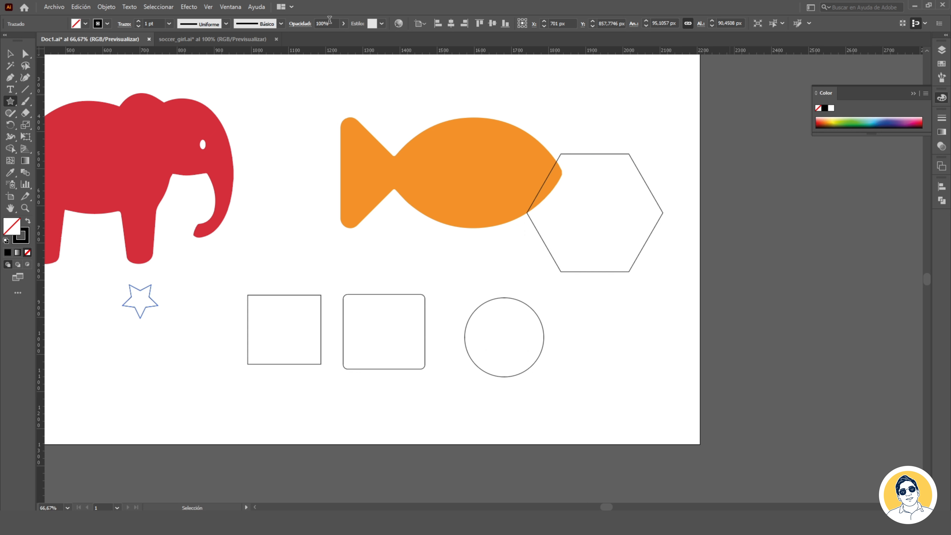
Create a 12-pointed star with radii of 25 px and 50 px above the plain rectangle
{"action": "left_click", "coordinate": [241, 259]}
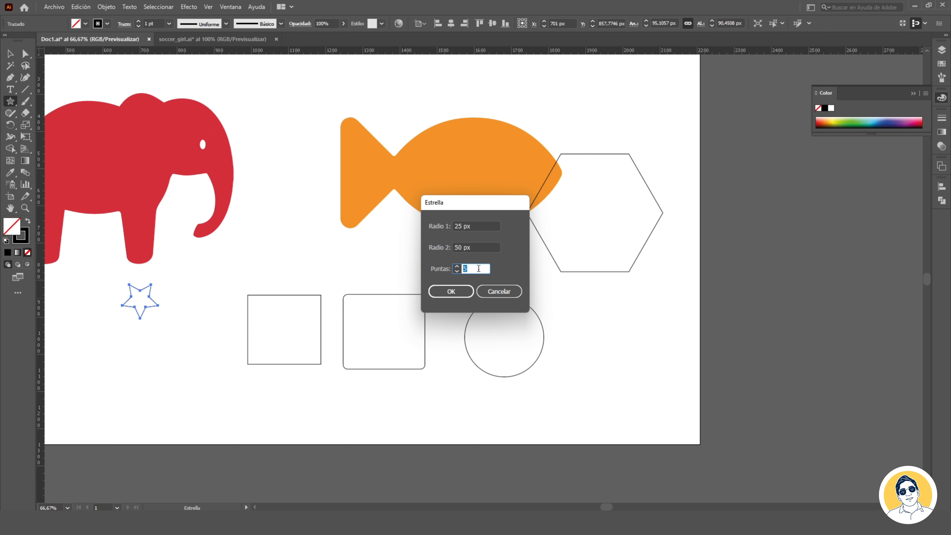
{"action": "type", "text": "12"}
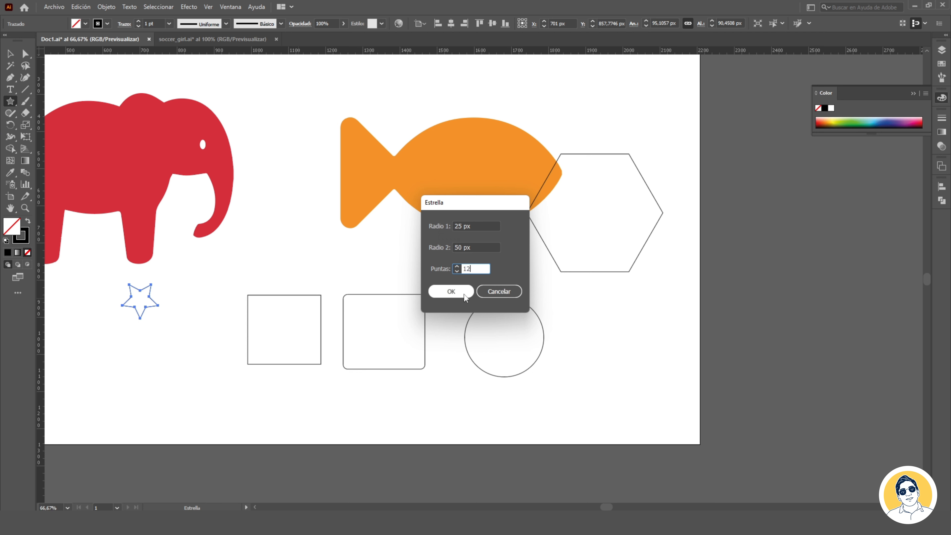
{"action": "left_click", "coordinate": [452, 291]}
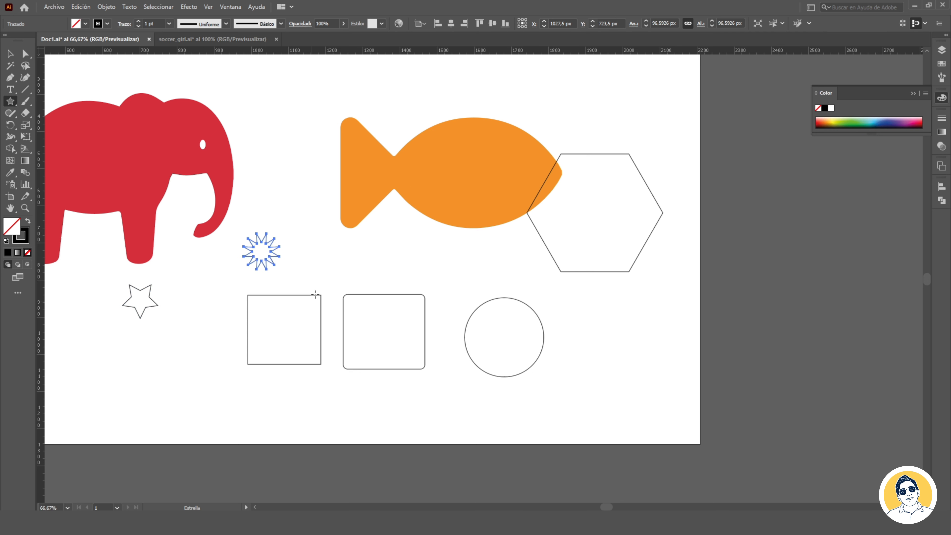
Create a triangle about 87 by 75 px above the rounded rectangle and rotate it 180° so it points upward
{"action": "left_click", "coordinate": [404, 269]}
{"action": "key", "text": "Return"}
{"action": "left_click", "coordinate": [7, 51]}
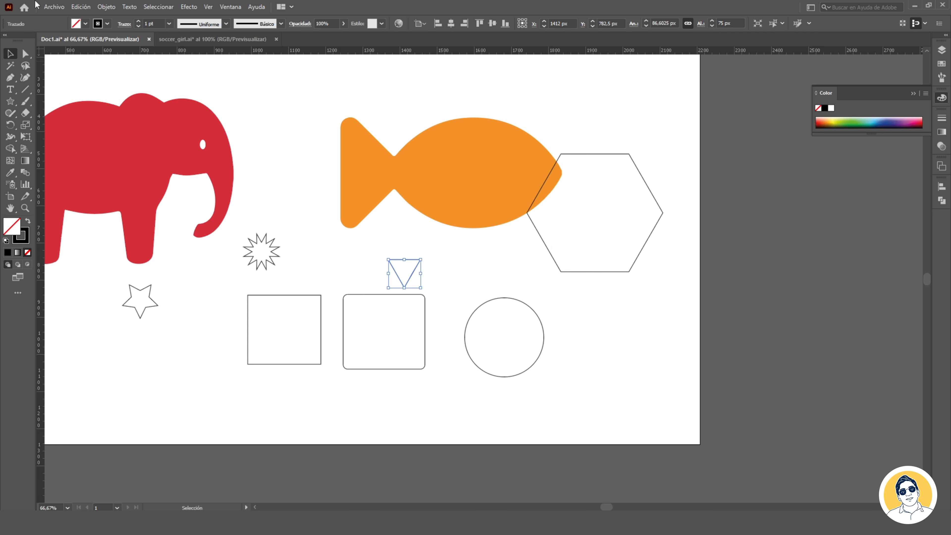
{"action": "left_click_drag", "start_coordinate": [426, 257], "coordinate": [373, 292]}
{"action": "left_click", "coordinate": [652, 347]}
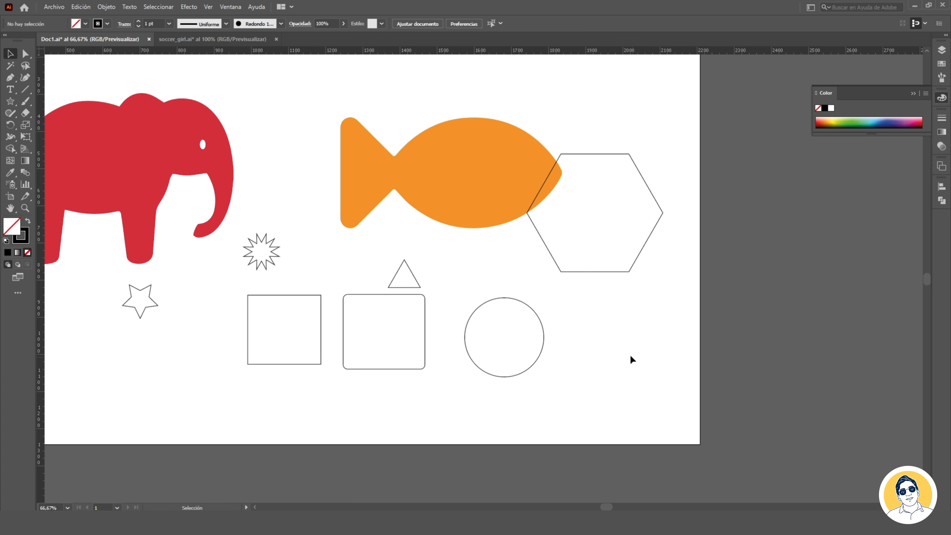
Delete all the practice outline shapes around the elephant and fish, keeping only the two animals
{"action": "scroll", "coordinate": [631, 357], "scroll_direction": "up", "scroll_amount": 2}
{"action": "left_click_drag", "start_coordinate": [682, 414], "coordinate": [138, 332]}
{"action": "key", "text": "Delete"}
{"action": "left_click_drag", "start_coordinate": [607, 333], "coordinate": [267, 290]}
{"action": "key", "text": "Delete"}
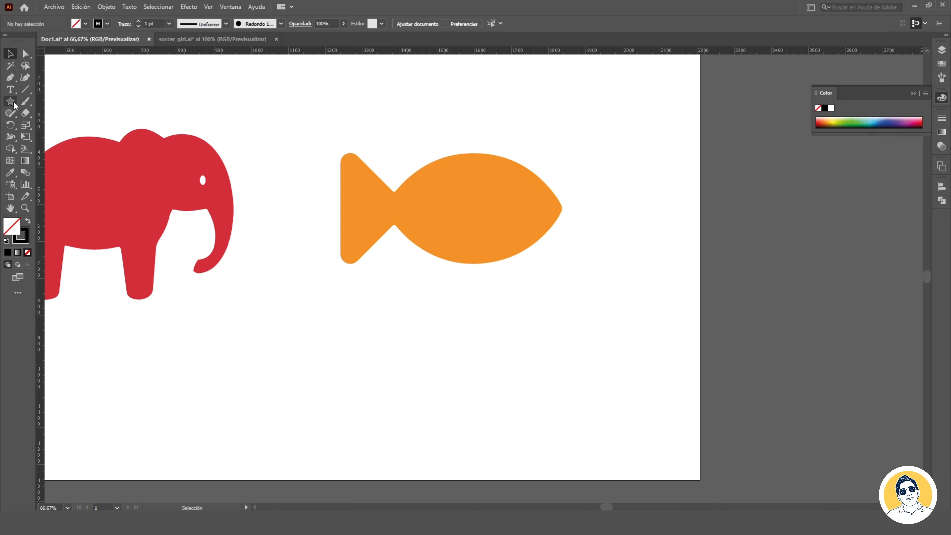
Paint a wavy freehand brush stroke below the fish and another that loosely outlines the fish
{"action": "left_click", "coordinate": [27, 105]}
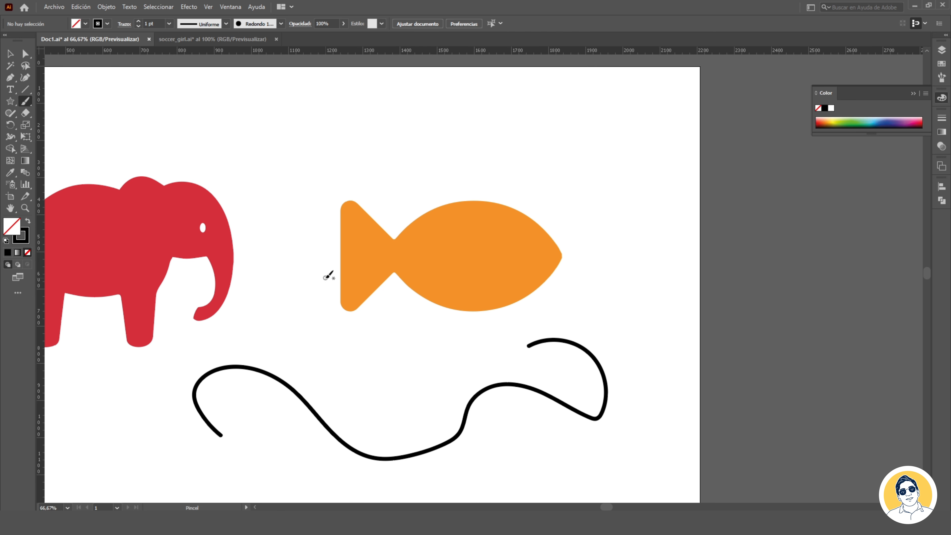
{"action": "mouse_move", "coordinate": [321, 261]}
{"action": "left_mouse_down"}
{"action": "mouse_move", "coordinate": [336, 193]}
{"action": "mouse_move", "coordinate": [363, 186]}
{"action": "mouse_move", "coordinate": [396, 205]}
{"action": "mouse_move", "coordinate": [492, 186]}
{"action": "mouse_move", "coordinate": [540, 203]}
{"action": "mouse_move", "coordinate": [576, 232]}
{"action": "mouse_move", "coordinate": [579, 264]}
{"action": "mouse_move", "coordinate": [545, 307]}
{"action": "mouse_move", "coordinate": [508, 320]}
{"action": "mouse_move", "coordinate": [397, 306]}
{"action": "mouse_move", "coordinate": [348, 322]}
{"action": "mouse_move", "coordinate": [321, 290]}
{"action": "mouse_move", "coordinate": [322, 267]}
{"action": "left_mouse_up"}
{"action": "left_click", "coordinate": [10, 53]}
{"action": "left_click", "coordinate": [398, 205]}
{"action": "left_click", "coordinate": [426, 159]}
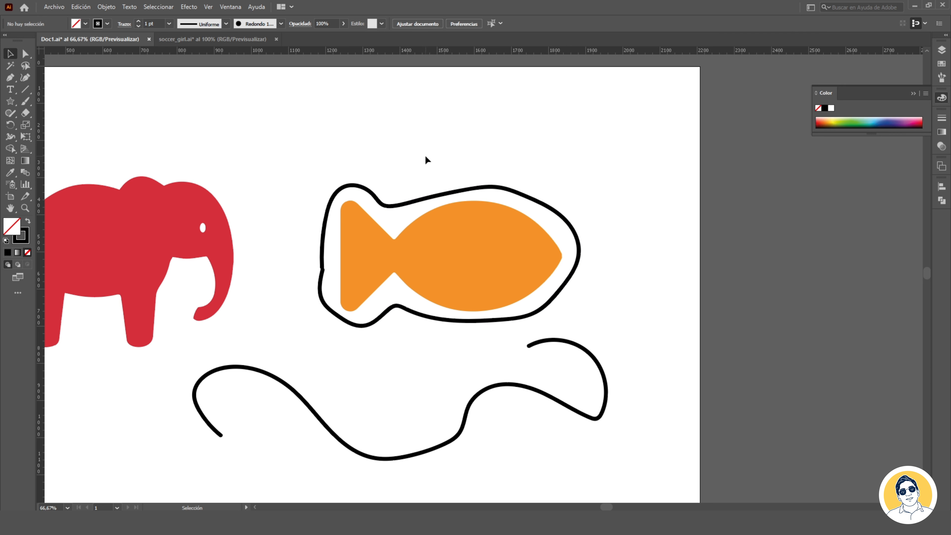
Delete the brushed outline around the fish and the wavy stroke below it
{"action": "left_click", "coordinate": [379, 203]}
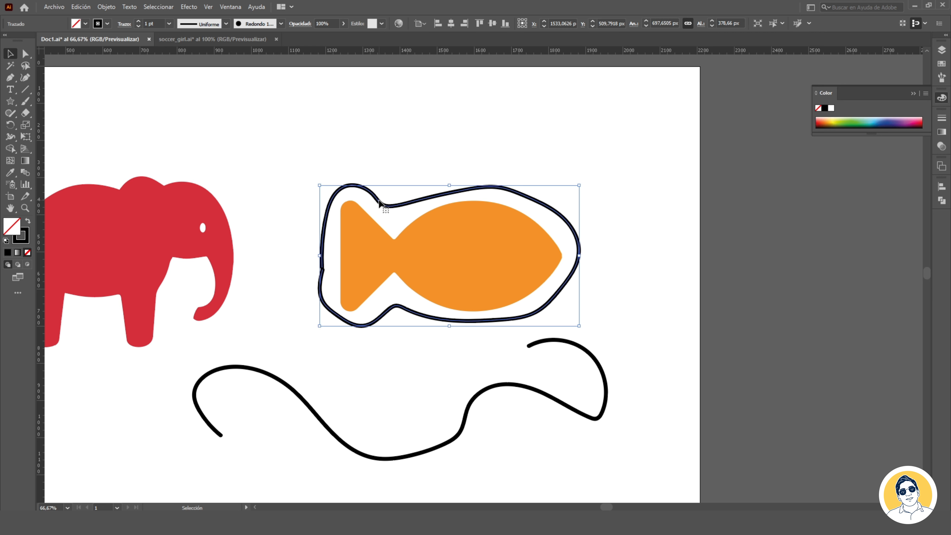
{"action": "key", "text": "Delete"}
{"action": "left_click", "coordinate": [296, 395]}
{"action": "key", "text": "Delete"}
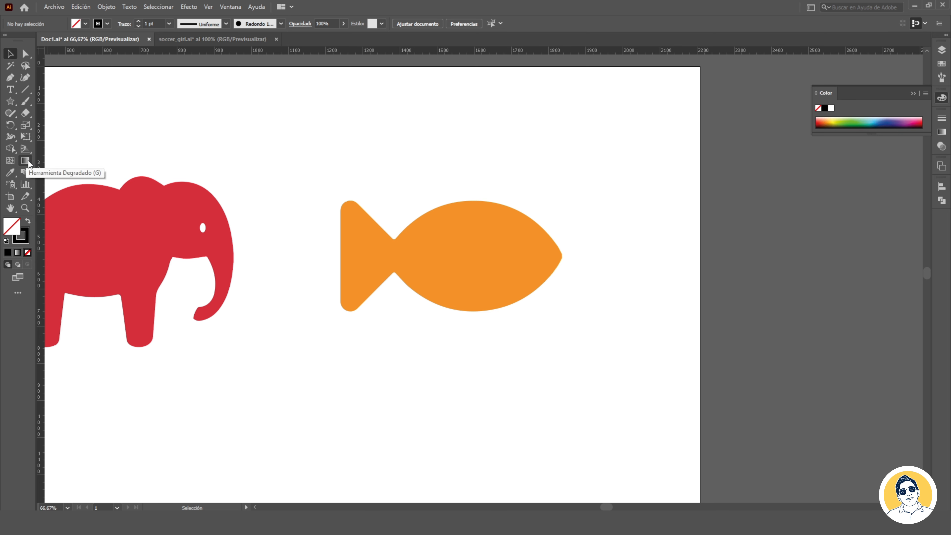
Fill the fish with the white-to-black linear gradient swatch
{"action": "left_click", "coordinate": [455, 229]}
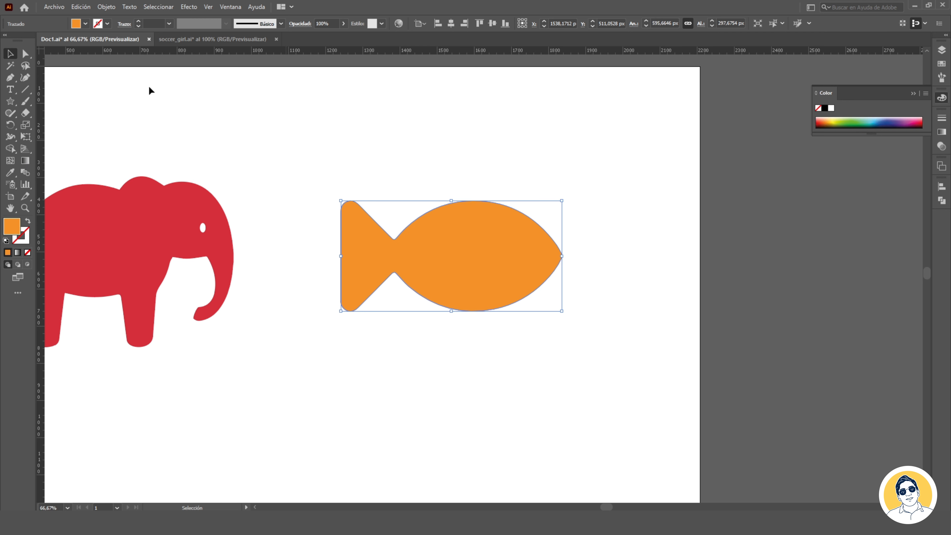
{"action": "left_click", "coordinate": [83, 24]}
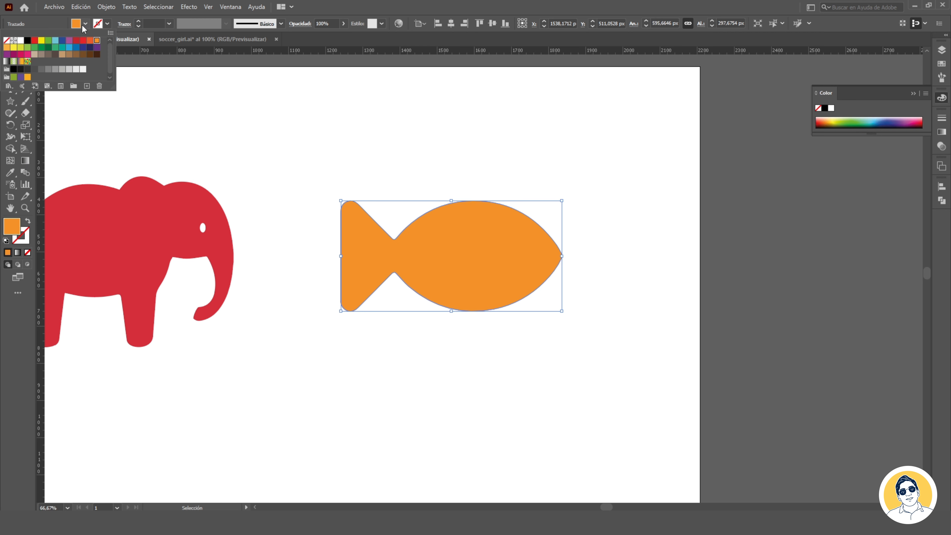
{"action": "left_click", "coordinate": [6, 62]}
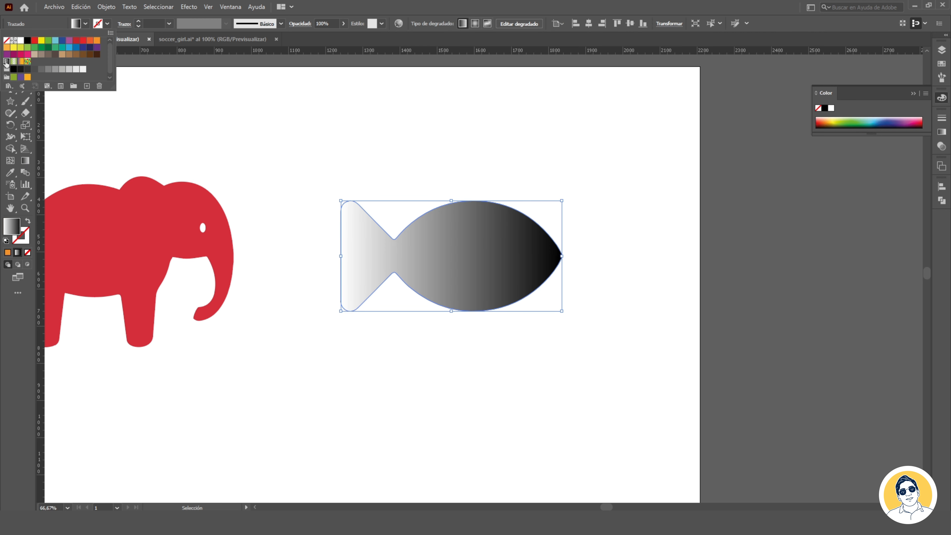
{"action": "left_click", "coordinate": [496, 10]}
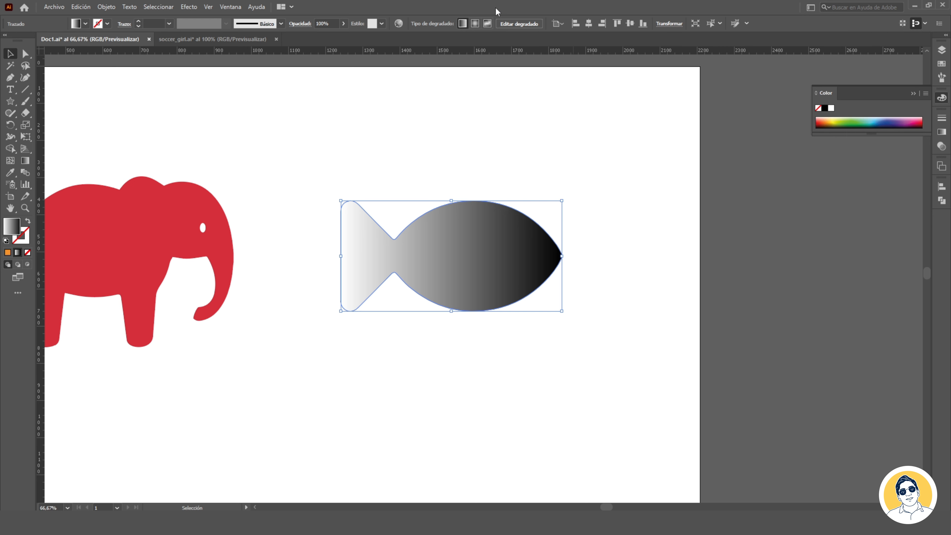
Recolor the fish gradient's black end stop to red and its white start stop to magenta (M 100%)
{"action": "left_click", "coordinate": [944, 134]}
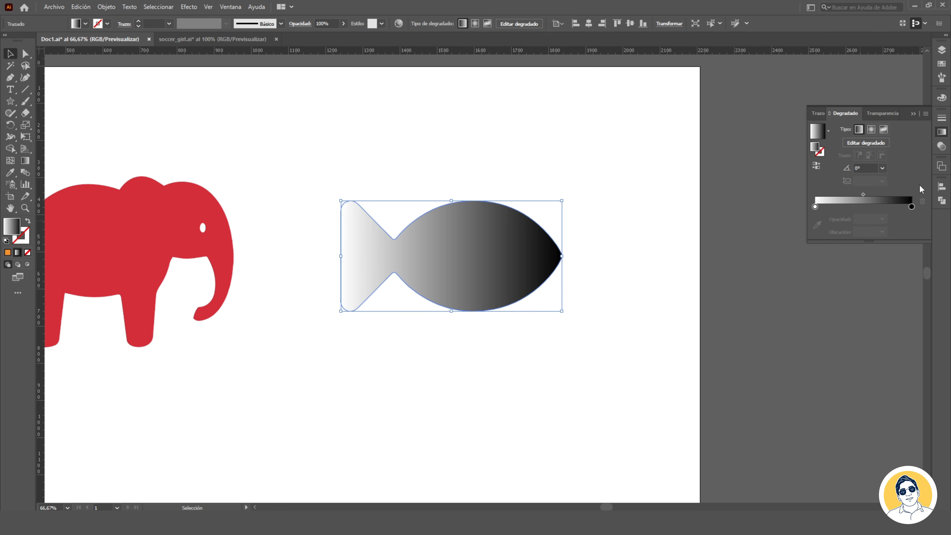
{"action": "double_click", "coordinate": [912, 207]}
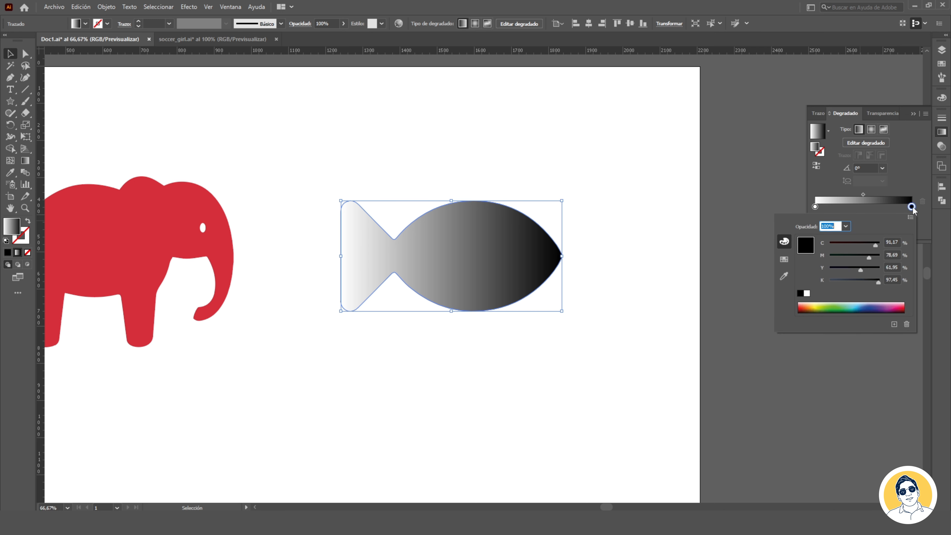
{"action": "left_click", "coordinate": [904, 305]}
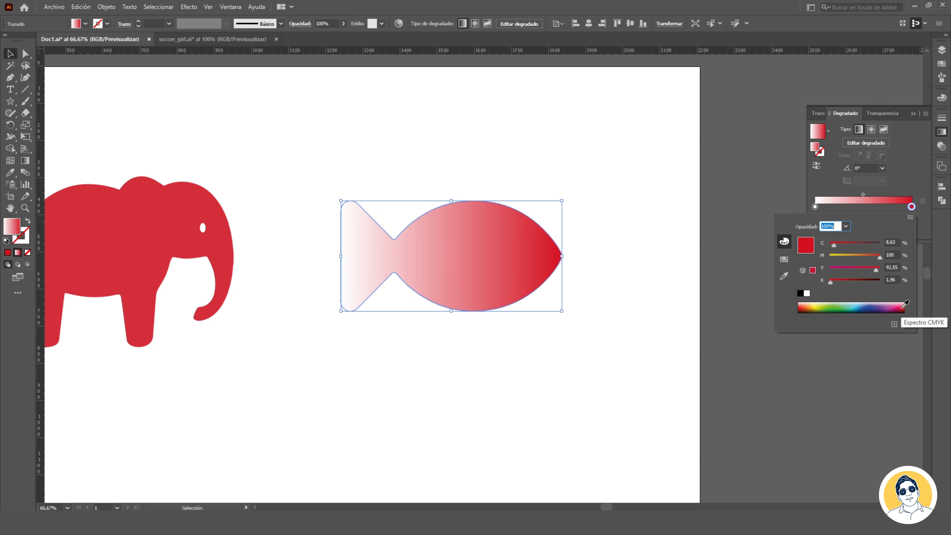
{"action": "double_click", "coordinate": [815, 206]}
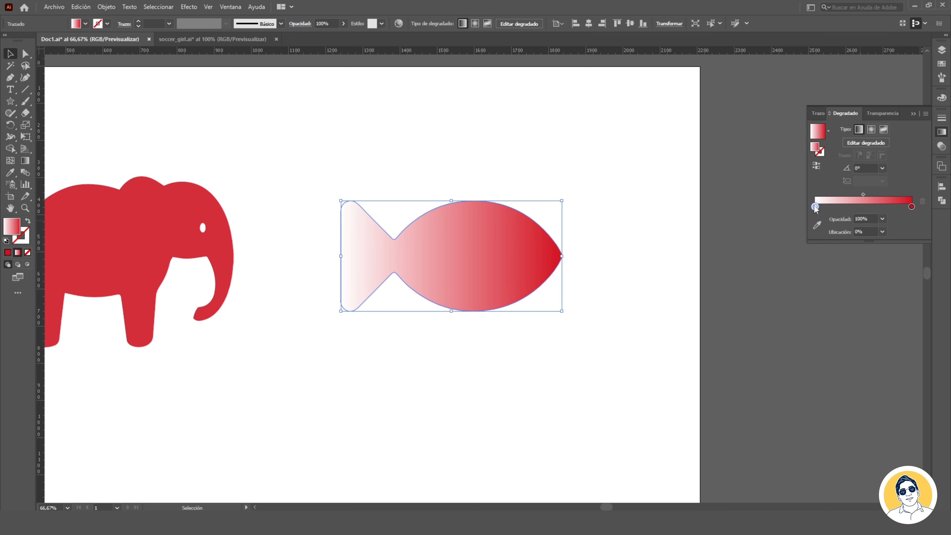
{"action": "left_click_drag", "start_coordinate": [831, 258], "coordinate": [897, 265]}
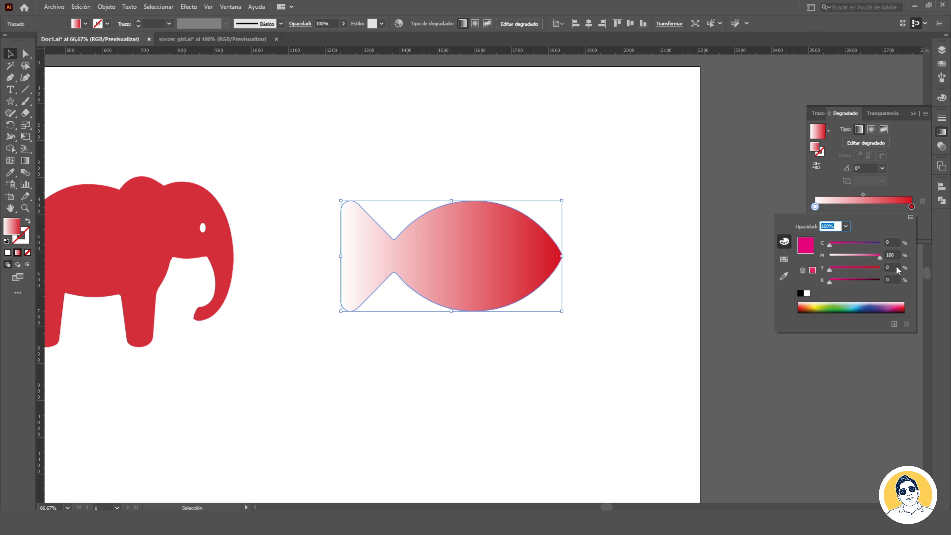
{"action": "left_click", "coordinate": [565, 158]}
{"action": "left_click", "coordinate": [564, 155]}
{"action": "left_click", "coordinate": [498, 238]}
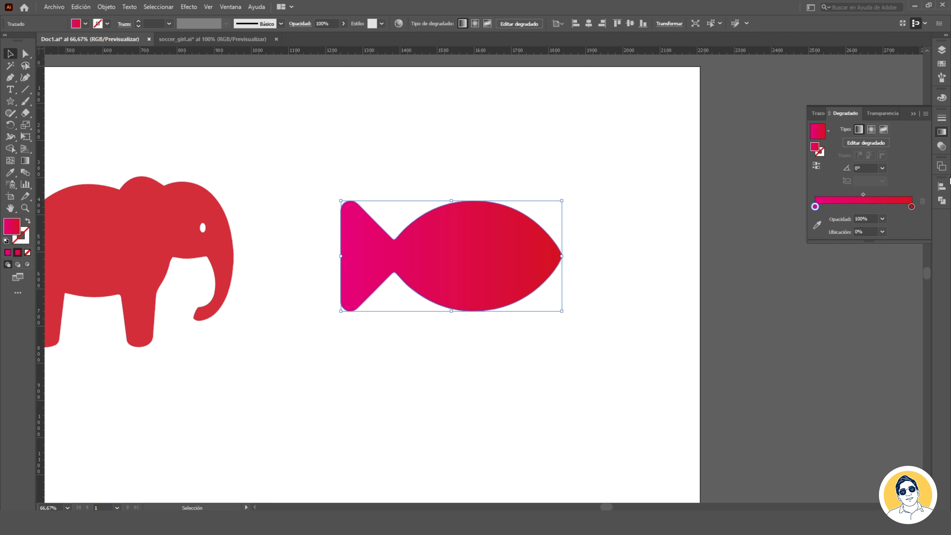
With the Gradient tool, shift the fish gradient's midpoint toward the red stop and redraw the gradient diagonally at about 149°
{"action": "left_click", "coordinate": [25, 160]}
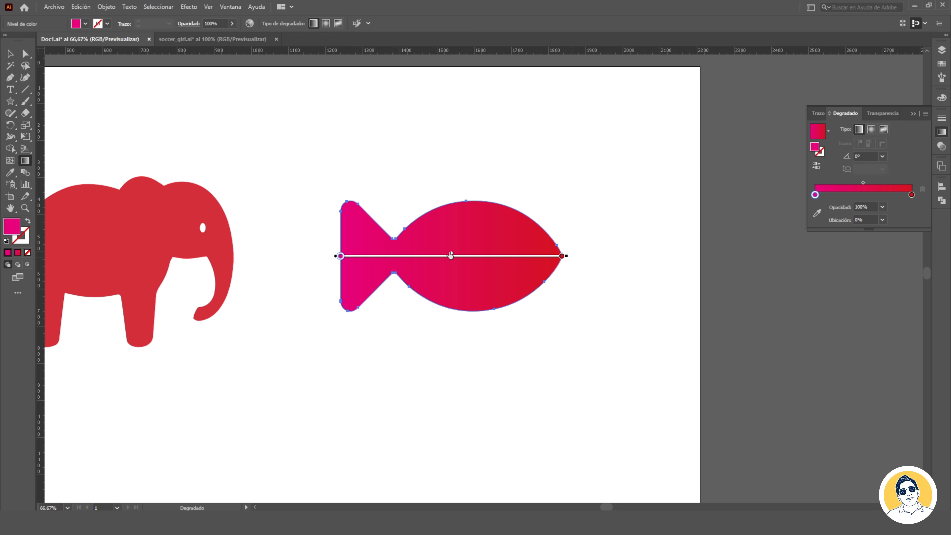
{"action": "left_click_drag", "start_coordinate": [451, 253], "coordinate": [424, 258]}
{"action": "left_click_drag", "start_coordinate": [517, 262], "coordinate": [406, 263]}
{"action": "left_click_drag", "start_coordinate": [596, 170], "coordinate": [284, 324]}
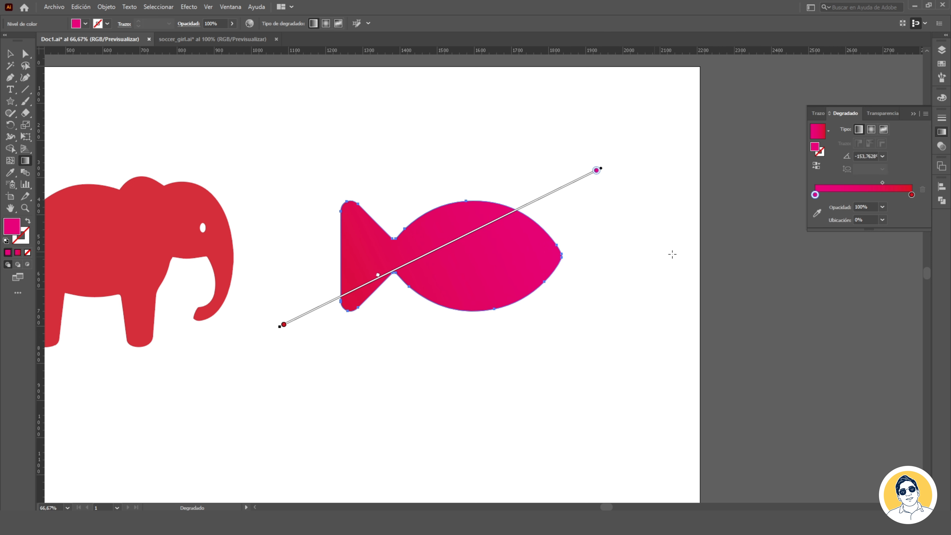
{"action": "mouse_move", "coordinate": [585, 320]}
{"action": "left_mouse_down"}
{"action": "mouse_move", "coordinate": [382, 212]}
{"action": "mouse_move", "coordinate": [335, 174]}
{"action": "mouse_move", "coordinate": [317, 189]}
{"action": "left_mouse_up"}
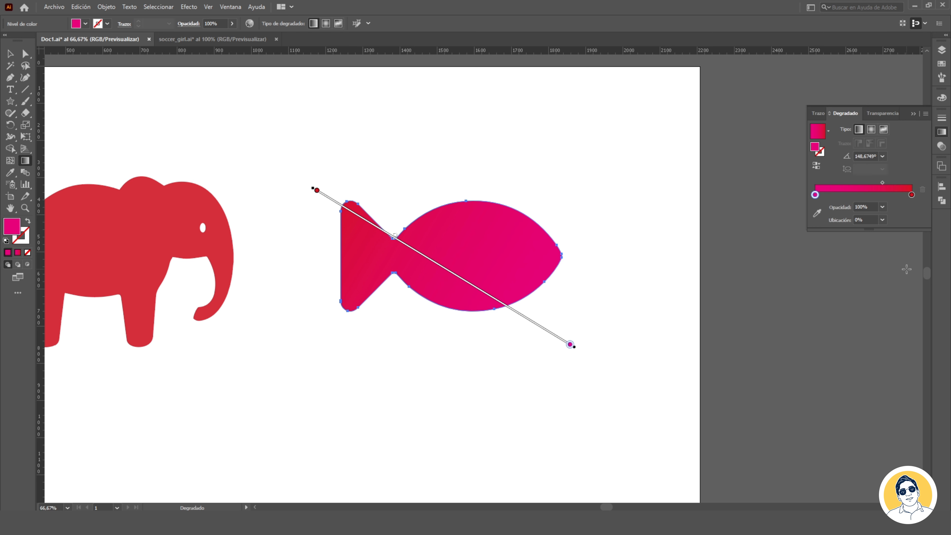
{"action": "key", "text": "v"}
{"action": "left_click", "coordinate": [189, 111]}
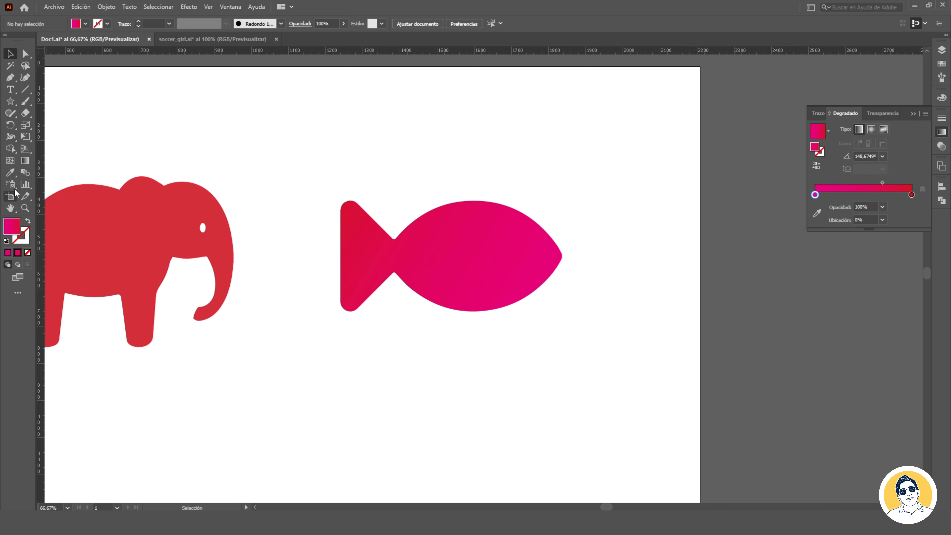
Change the elephant's fill to the orange swatch
{"action": "left_click", "coordinate": [448, 237]}
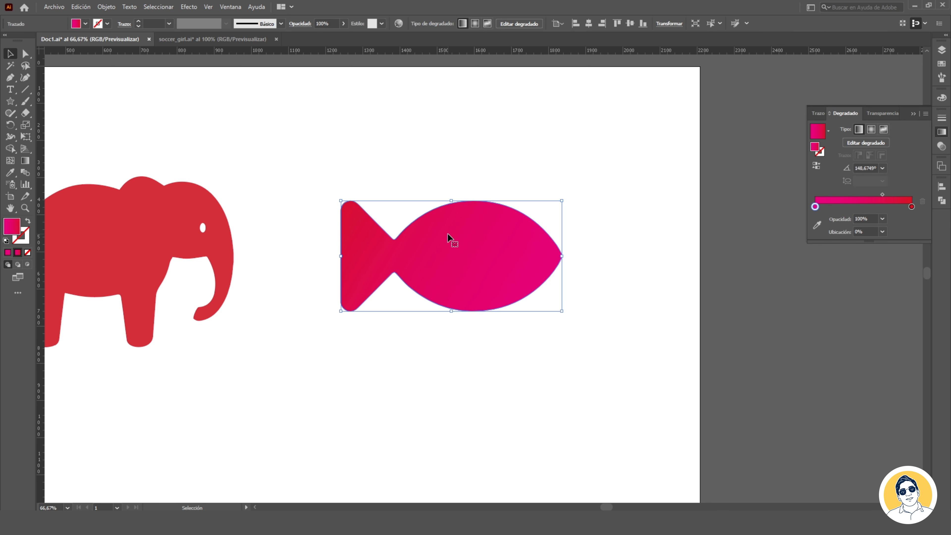
{"action": "left_click", "coordinate": [114, 241]}
{"action": "left_click", "coordinate": [86, 23]}
{"action": "left_click", "coordinate": [97, 40]}
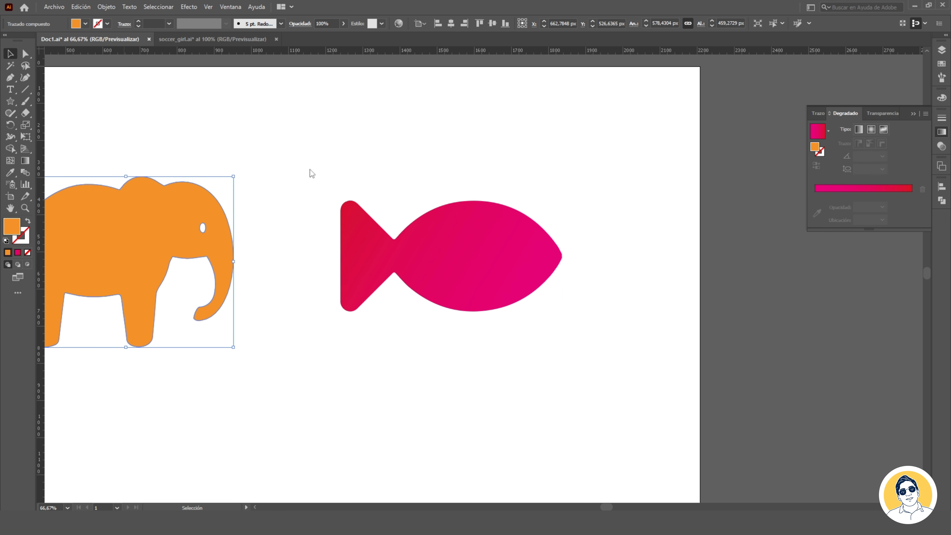
Copy the elephant's orange fill onto the fish with the Eyedropper
{"action": "left_click", "coordinate": [481, 269]}
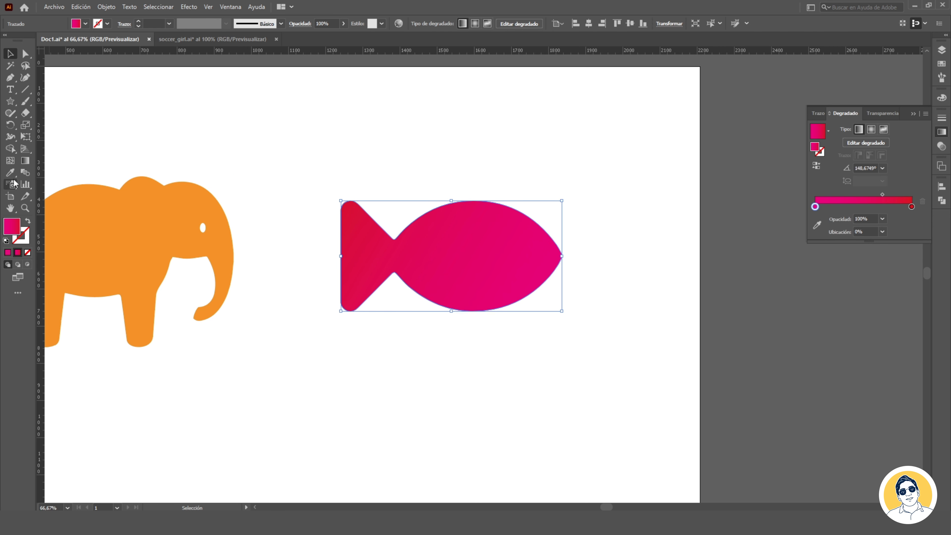
{"action": "left_click", "coordinate": [10, 172]}
{"action": "left_click", "coordinate": [120, 221]}
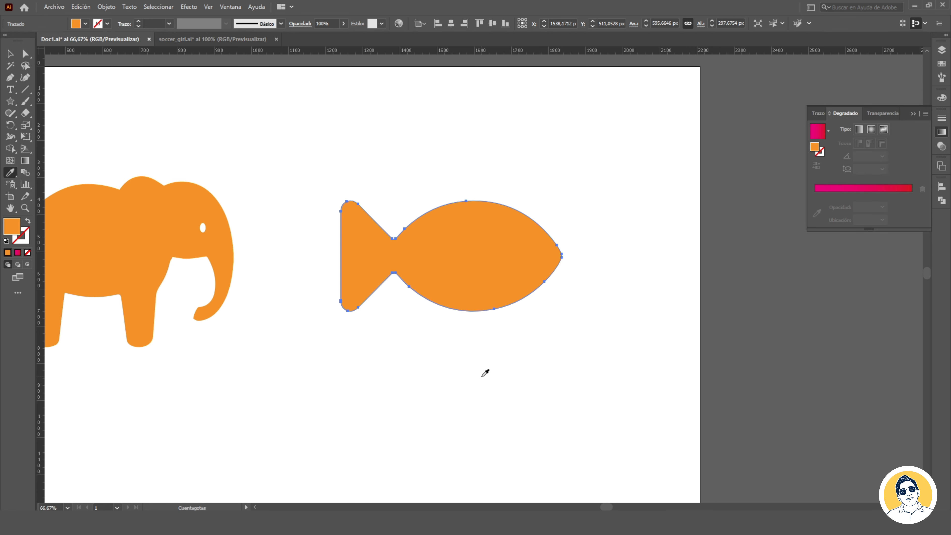
Sample the white artboard and the grey area outside it with the Eyedropper as fills for the fish
{"action": "left_click", "coordinate": [664, 317]}
{"action": "left_click", "coordinate": [819, 320]}
{"action": "scroll", "coordinate": [841, 339], "scroll_direction": "up", "scroll_amount": 1}
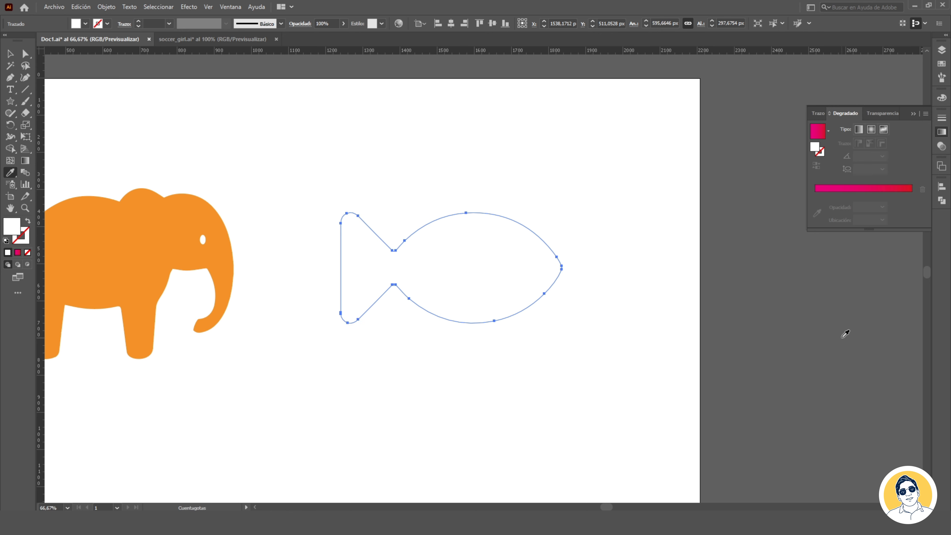
{"action": "left_click", "coordinate": [779, 297]}
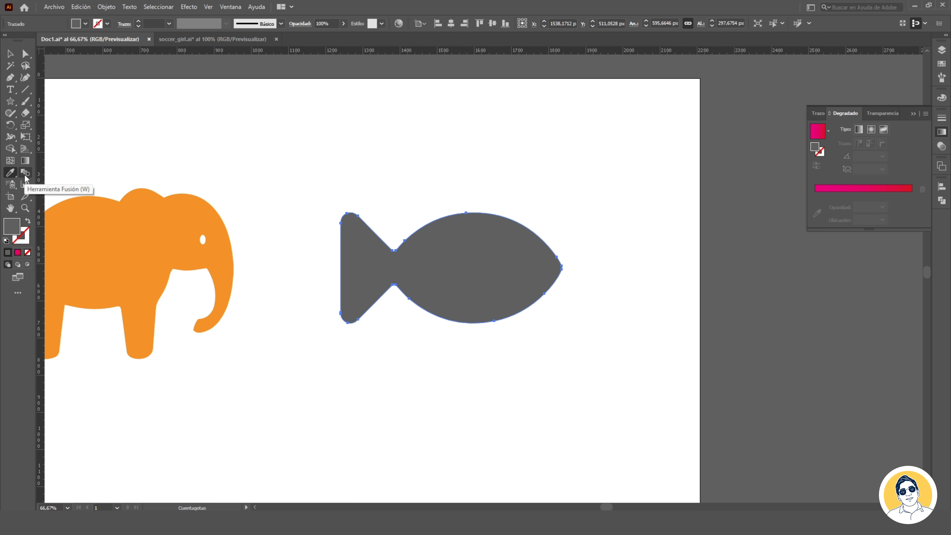
Undo the three Eyedropper fill changes made to the fish
{"action": "left_click", "coordinate": [10, 54]}
{"action": "left_click", "coordinate": [290, 156]}
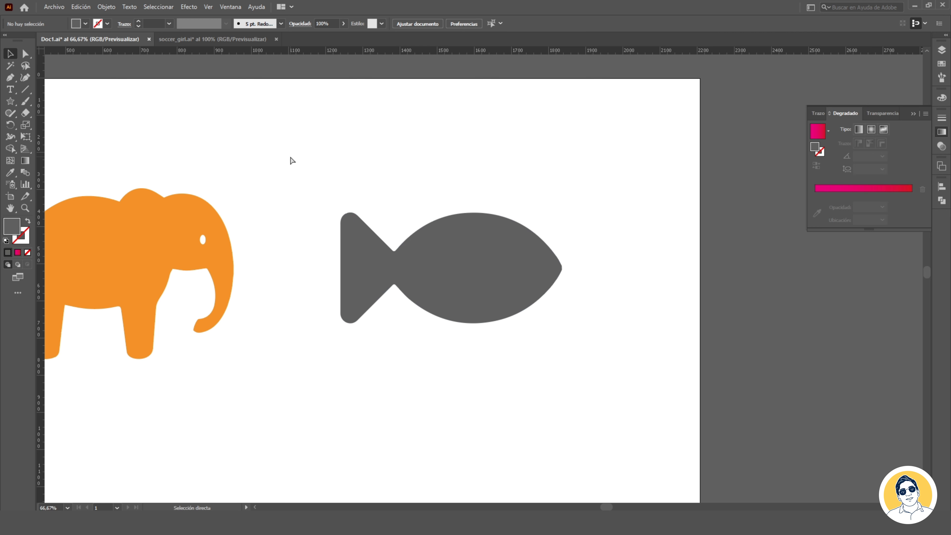
{"action": "key", "text": "ctrl+z"}
{"action": "key", "text": "ctrl+z"}
{"action": "key", "text": "ctrl+z"}
Try a dark brown fill on the fish, then set its fill to the red swatch
{"action": "left_click", "coordinate": [86, 25]}
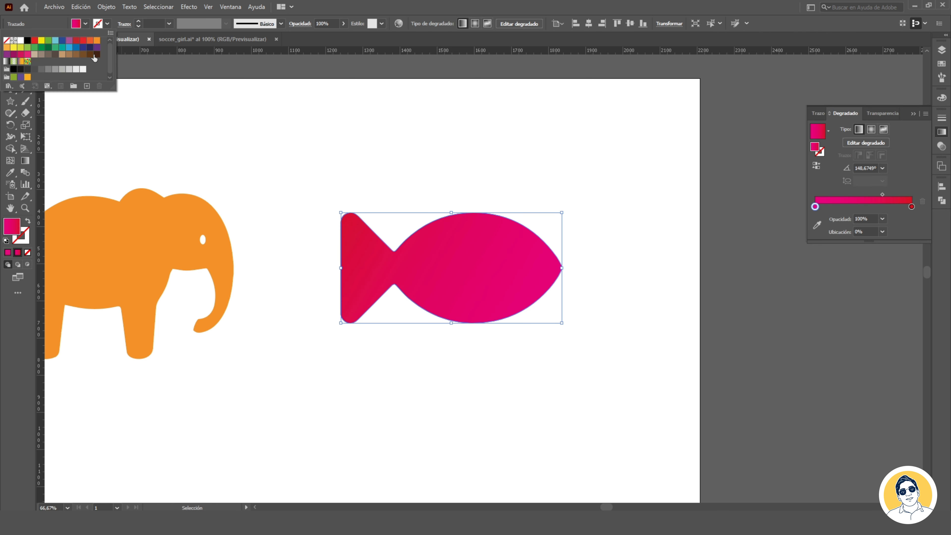
{"action": "left_click", "coordinate": [89, 54]}
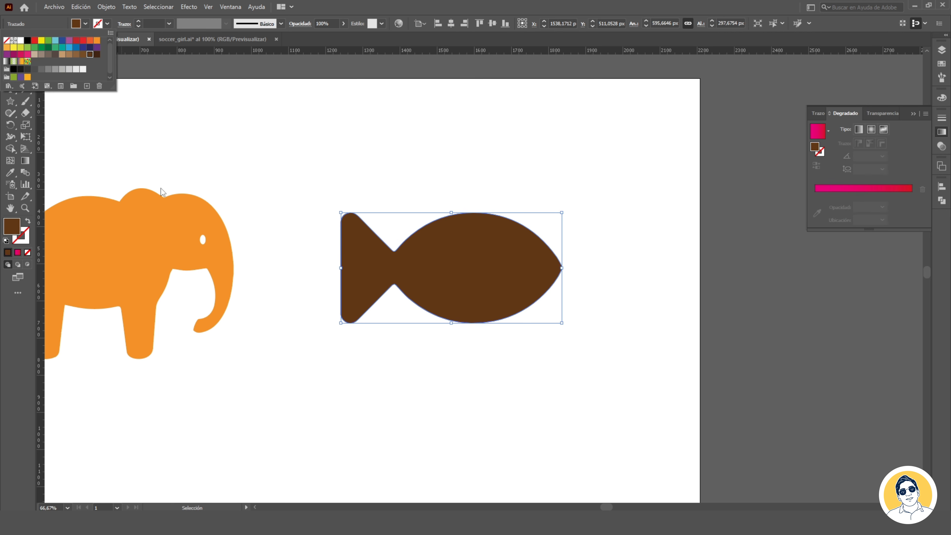
{"action": "left_click", "coordinate": [33, 42]}
{"action": "left_click", "coordinate": [471, 203]}
{"action": "left_click", "coordinate": [398, 183]}
{"action": "key", "text": "ctrl+plus"}
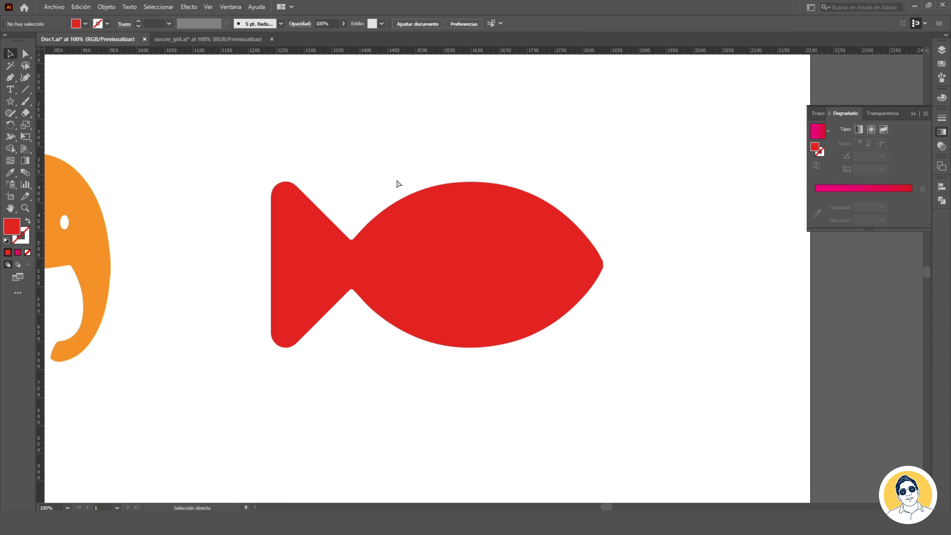
{"action": "key", "text": "ctrl+minus"}
{"action": "key", "text": "ctrl+minus"}
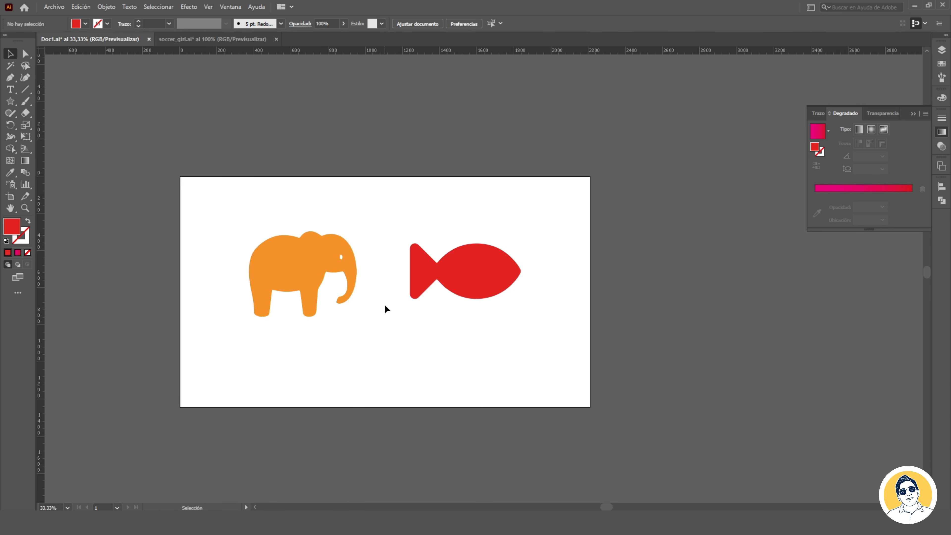
Move the fish and the elephant farther apart, toward opposite sides of the artboard
{"action": "left_click_drag", "start_coordinate": [520, 277], "coordinate": [552, 280]}
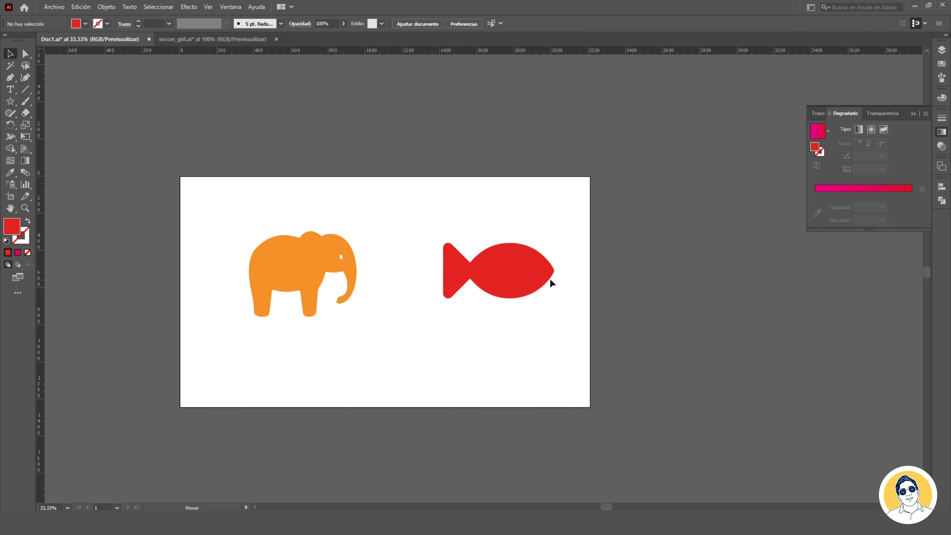
{"action": "left_click_drag", "start_coordinate": [340, 254], "coordinate": [308, 250]}
Select both animals and blend the elephant into the fish with the Blend tool
{"action": "key", "text": "ctrl+a"}
{"action": "key", "text": "ctrl+plus"}
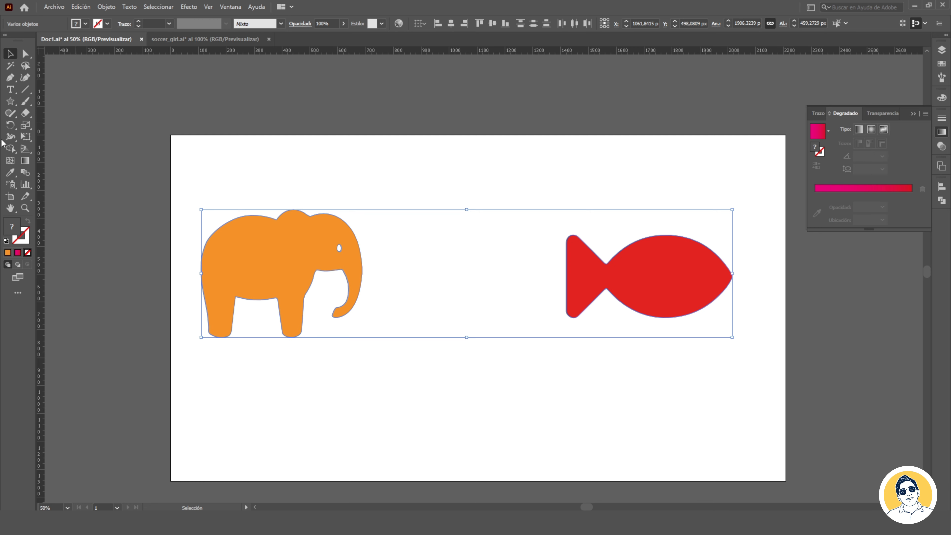
{"action": "left_click", "coordinate": [25, 172]}
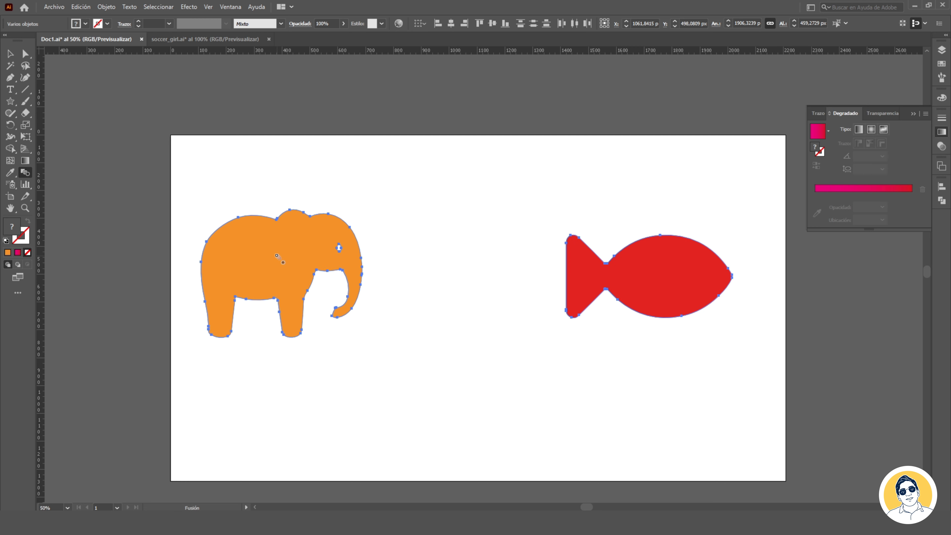
{"action": "left_click", "coordinate": [285, 222]}
{"action": "left_click", "coordinate": [662, 265]}
Set the blend's spacing to Pasos especificados with several intermediate steps and apply it
{"action": "double_click", "coordinate": [31, 176]}
{"action": "double_click", "coordinate": [25, 174]}
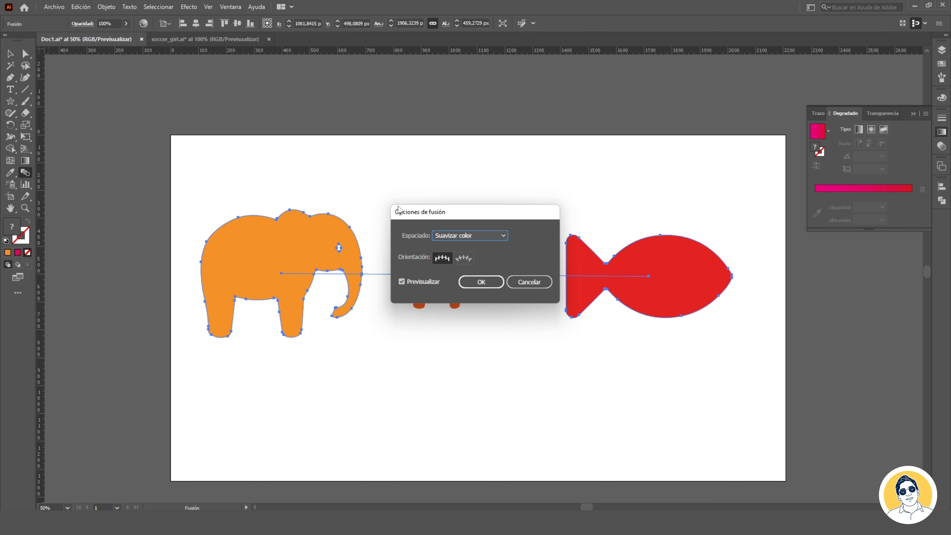
{"action": "left_click", "coordinate": [466, 236]}
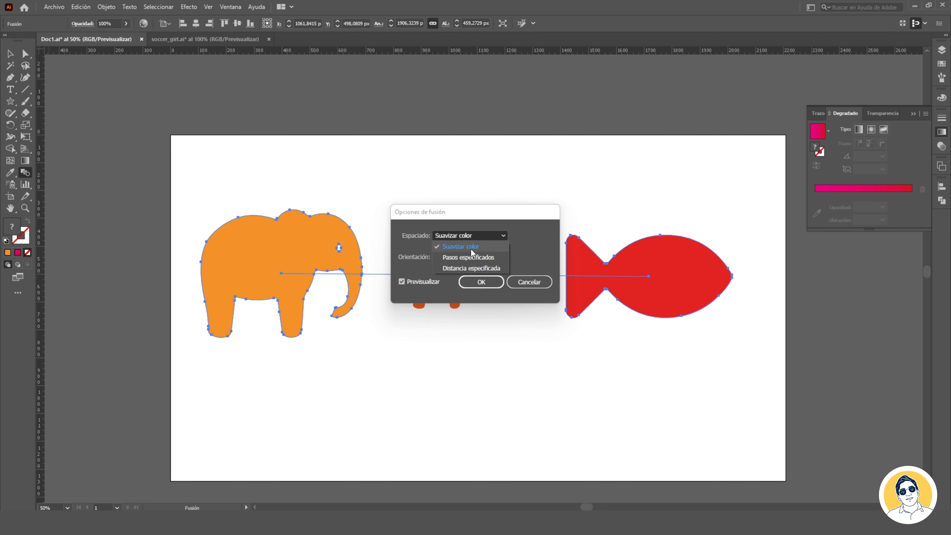
{"action": "left_click", "coordinate": [466, 251]}
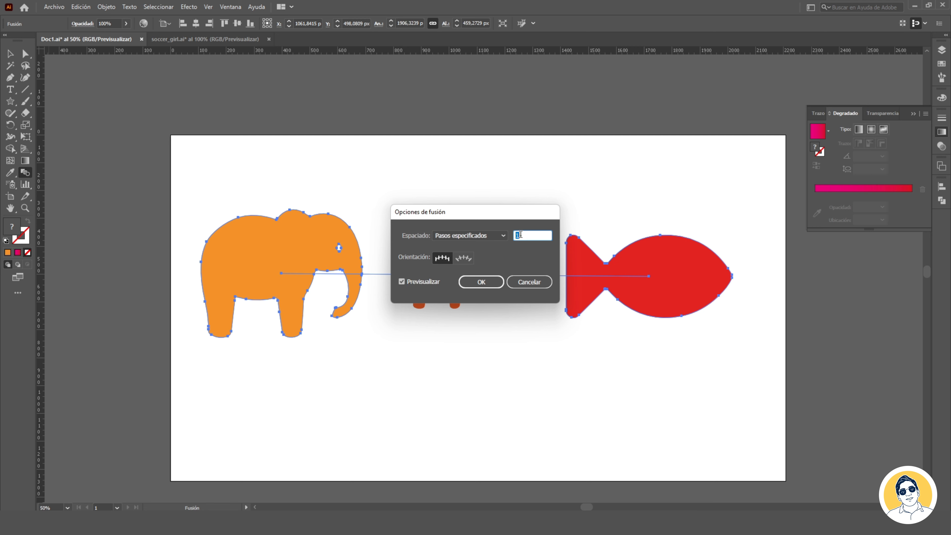
{"action": "left_click", "coordinate": [494, 281]}
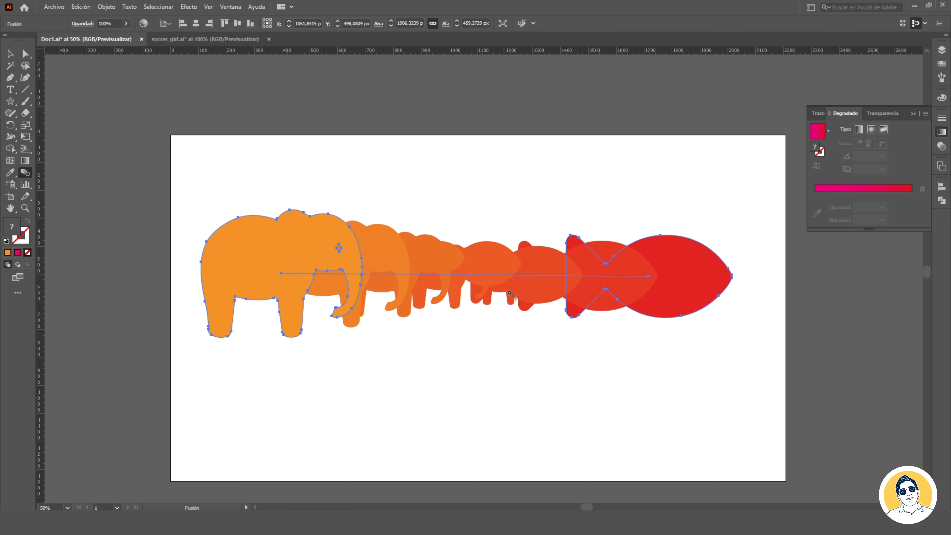
Undo the blend between the elephant and the fish
{"action": "left_click", "coordinate": [11, 53]}
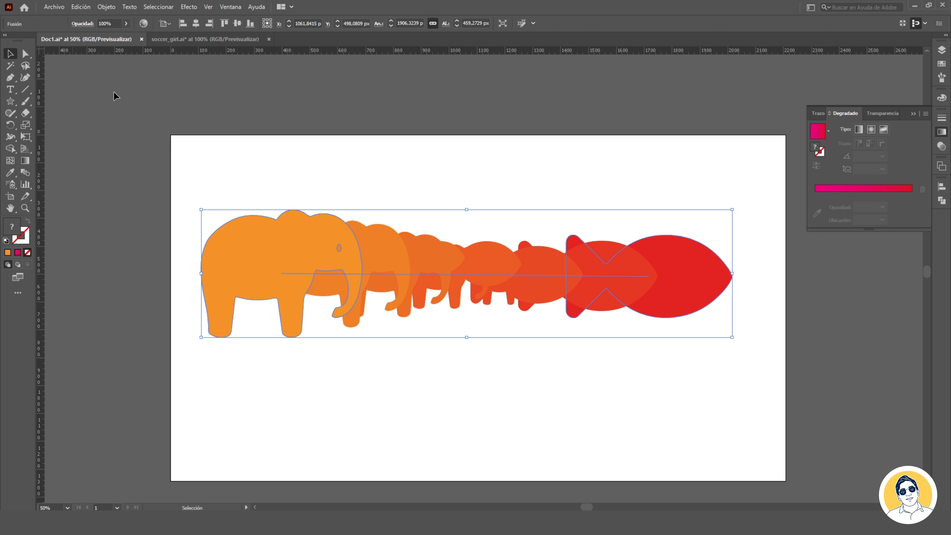
{"action": "left_click", "coordinate": [295, 159]}
{"action": "key", "text": "ctrl+minus"}
{"action": "key", "text": "ctrl+z"}
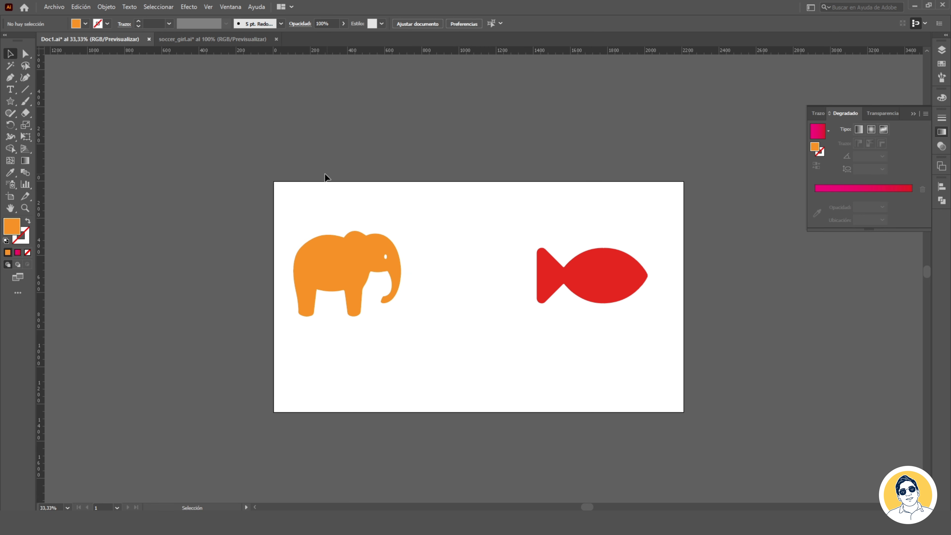
Duplicate the artboard with its artwork twice using the Artboard tool, placing one copy below and one beside the original
{"action": "left_click", "coordinate": [10, 196]}
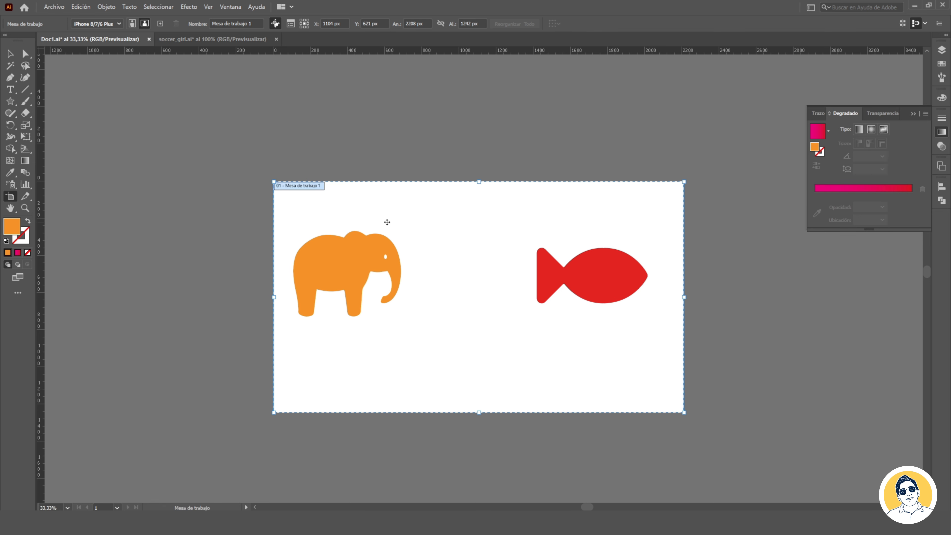
{"action": "key", "text": "ctrl+minus"}
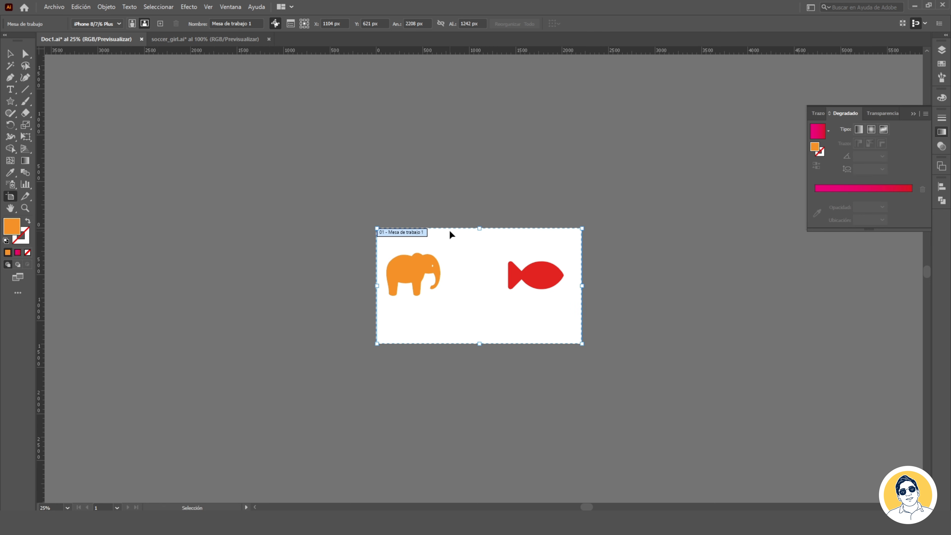
{"action": "left_click_drag", "start_coordinate": [460, 246], "coordinate": [475, 380]}
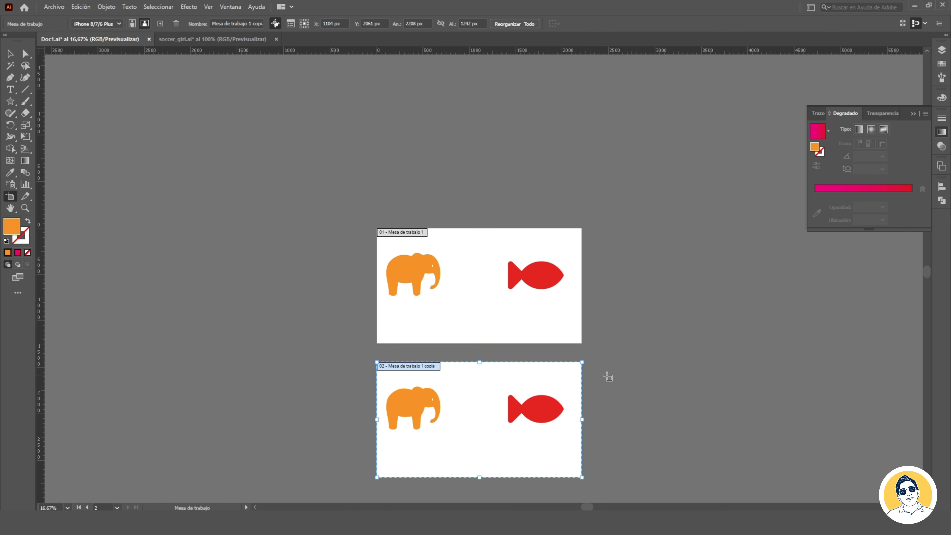
{"action": "left_click_drag", "start_coordinate": [460, 325], "coordinate": [679, 331]}
Try extending the original artboard's upper edge upward, undo the resize, and leave artboard editing
{"action": "left_click", "coordinate": [463, 247]}
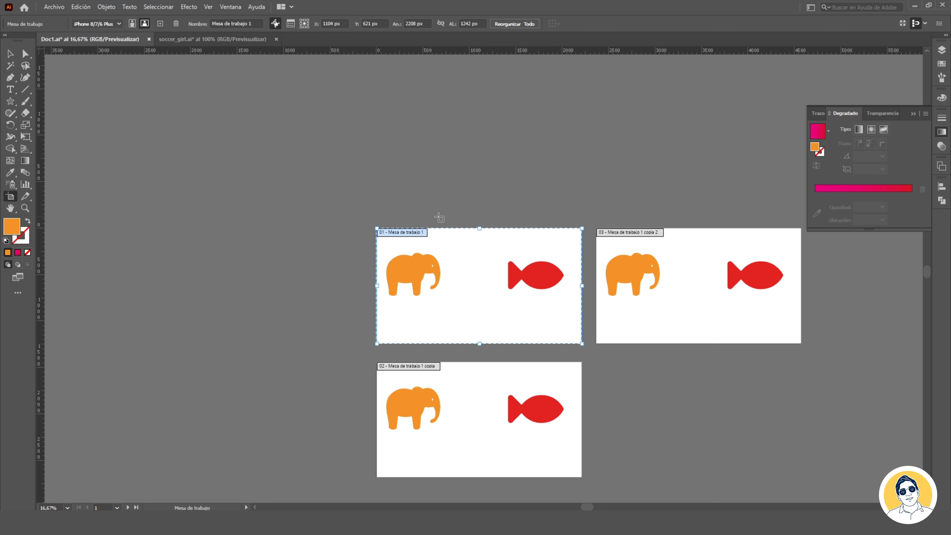
{"action": "left_click_drag", "start_coordinate": [481, 228], "coordinate": [487, 165]}
{"action": "key", "text": "ctrl+z"}
{"action": "key", "text": "v"}
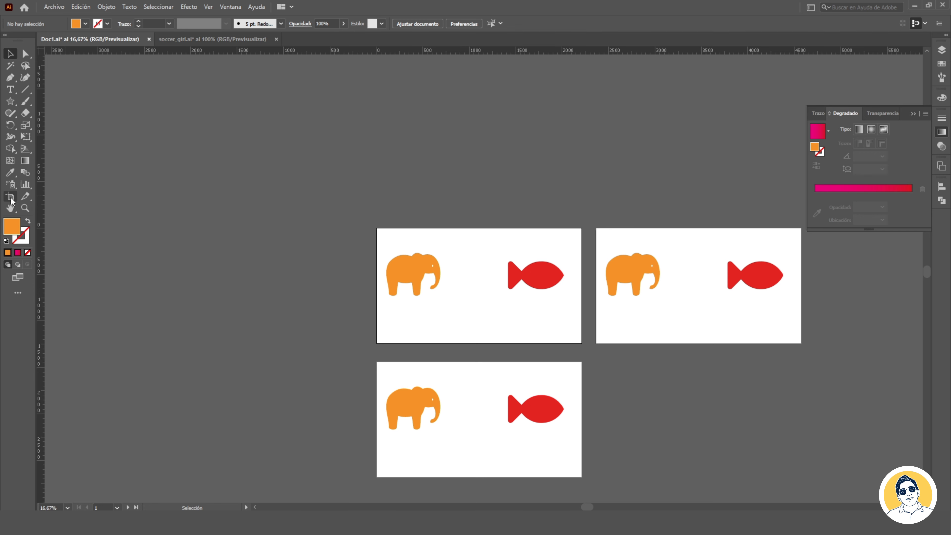
Pan around the three artboards with the Hand tool, including at a closer zoom level
{"action": "left_click", "coordinate": [10, 209]}
{"action": "left_click_drag", "start_coordinate": [531, 295], "coordinate": [357, 251]}
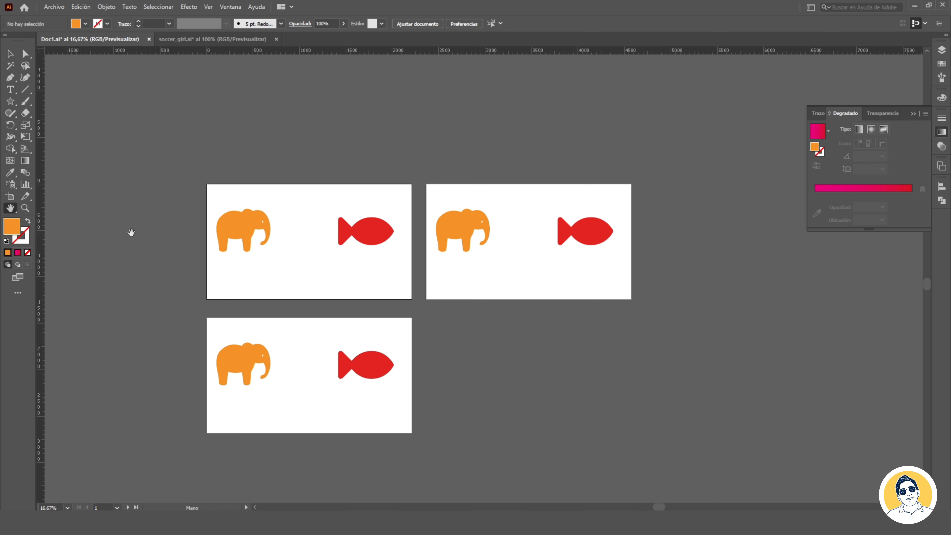
{"action": "left_click_drag", "start_coordinate": [393, 259], "coordinate": [524, 103]}
{"action": "key", "text": "ctrl+plus"}
{"action": "key", "text": "ctrl+plus"}
{"action": "key", "text": "ctrl+plus"}
{"action": "left_click_drag", "start_coordinate": [249, 244], "coordinate": [467, 319]}
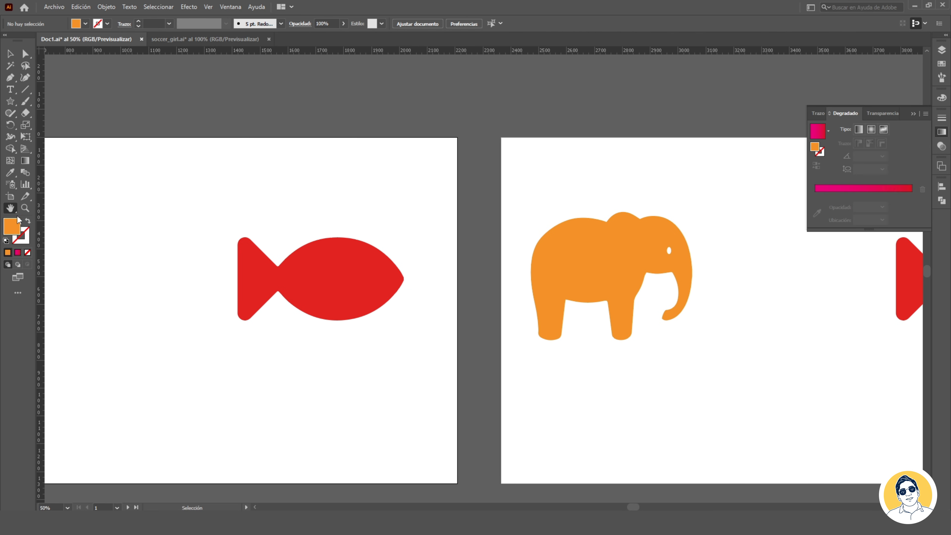
Zoom in on the fish with the Zoom tool, then zoom back out
{"action": "left_click", "coordinate": [25, 209]}
{"action": "left_click", "coordinate": [286, 242]}
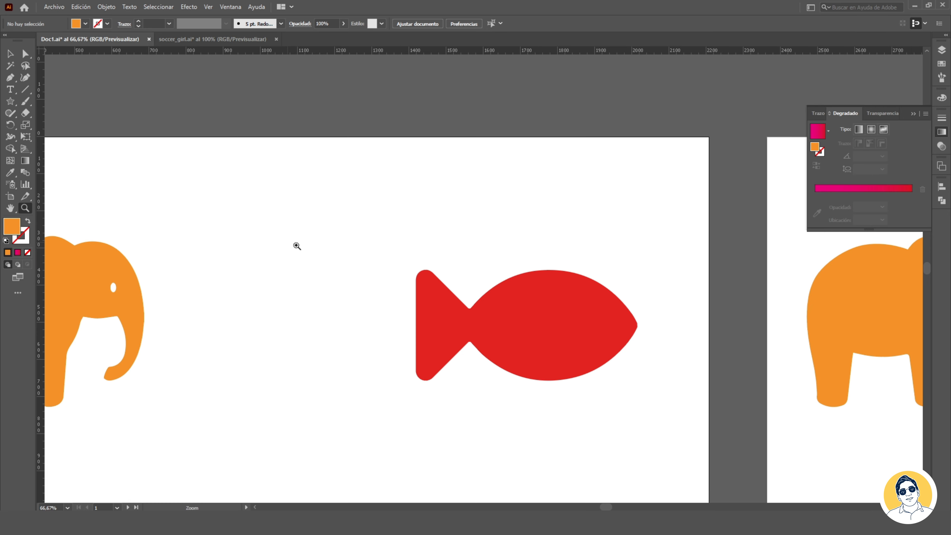
{"action": "left_click", "coordinate": [482, 277]}
{"action": "scroll", "coordinate": [478, 275], "scroll_direction": "up", "scroll_amount": 3}
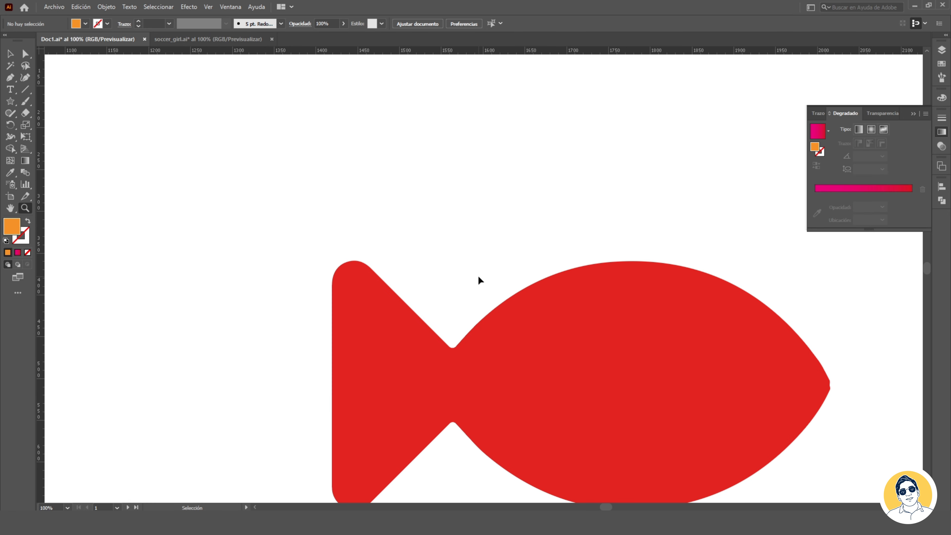
{"action": "scroll", "coordinate": [477, 275], "scroll_direction": "down", "scroll_amount": 5}
{"action": "scroll", "coordinate": [478, 275], "scroll_direction": "down", "scroll_amount": 1}
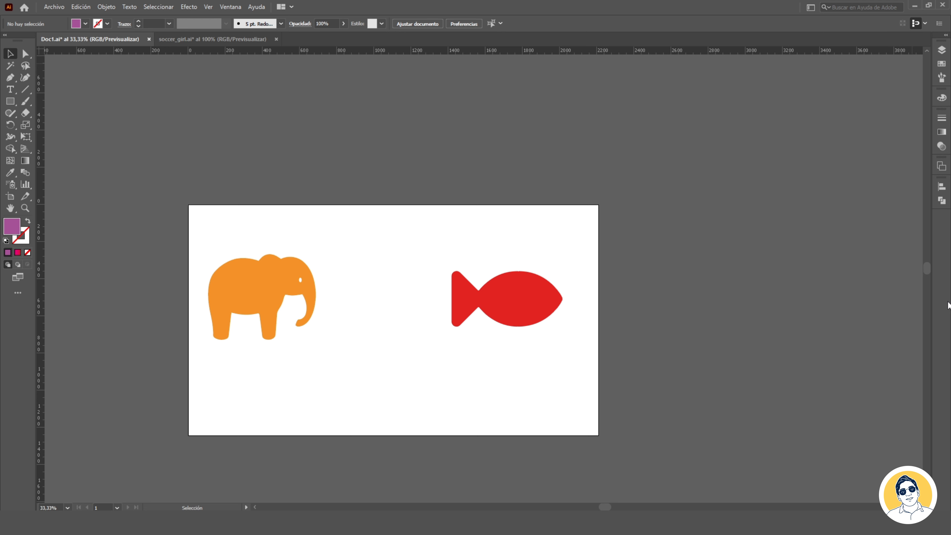
Show the layers and check which layer holds the elephant and the fish by selecting each in turn
{"action": "left_click", "coordinate": [942, 50]}
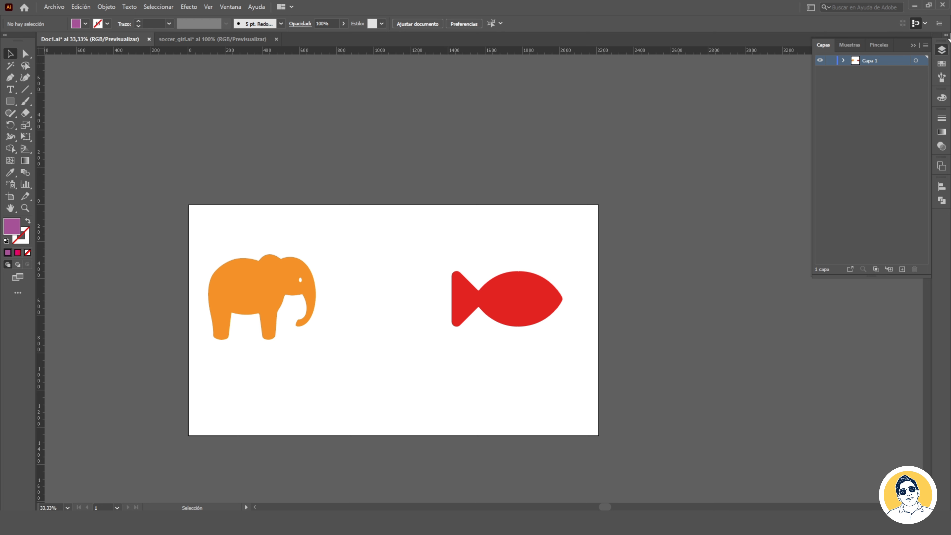
{"action": "left_click", "coordinate": [270, 277]}
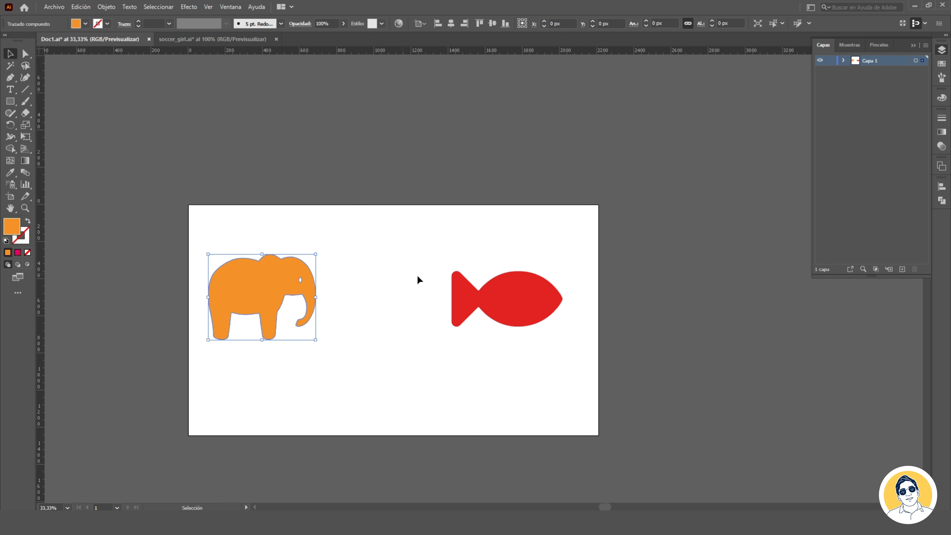
{"action": "left_click", "coordinate": [485, 295]}
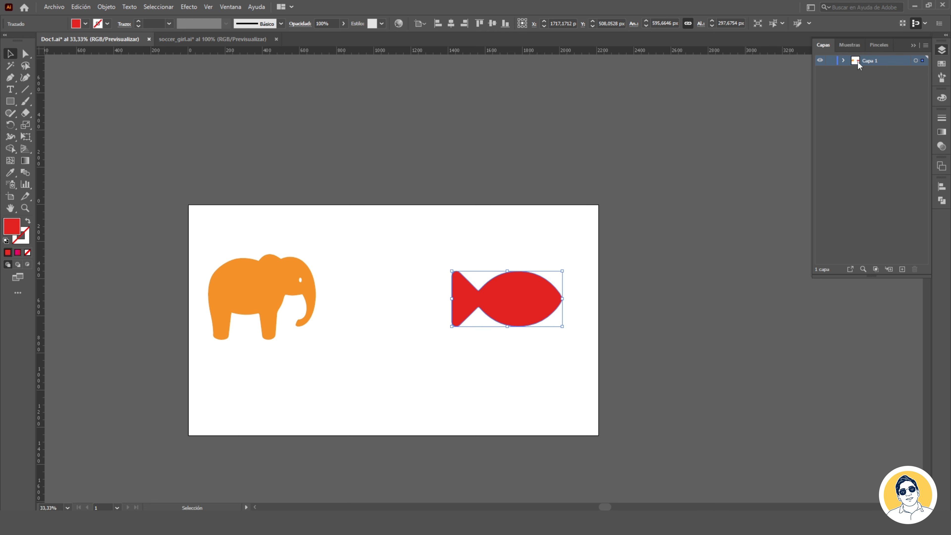
{"action": "left_click", "coordinate": [634, 159]}
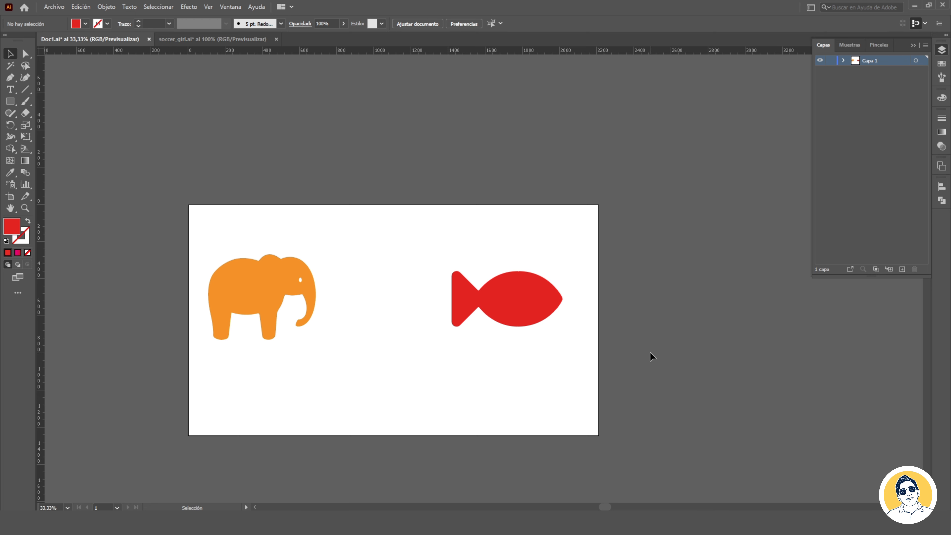
Draw a rectangle of about 2224 × 1251 px covering the whole artboard
{"action": "left_click", "coordinate": [10, 101]}
{"action": "left_click", "coordinate": [10, 101]}
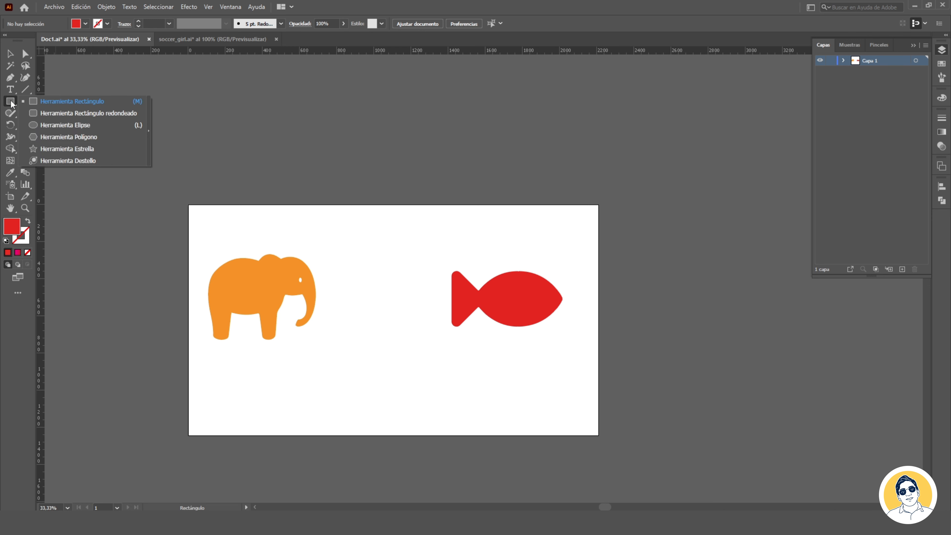
{"action": "left_click", "coordinate": [43, 148]}
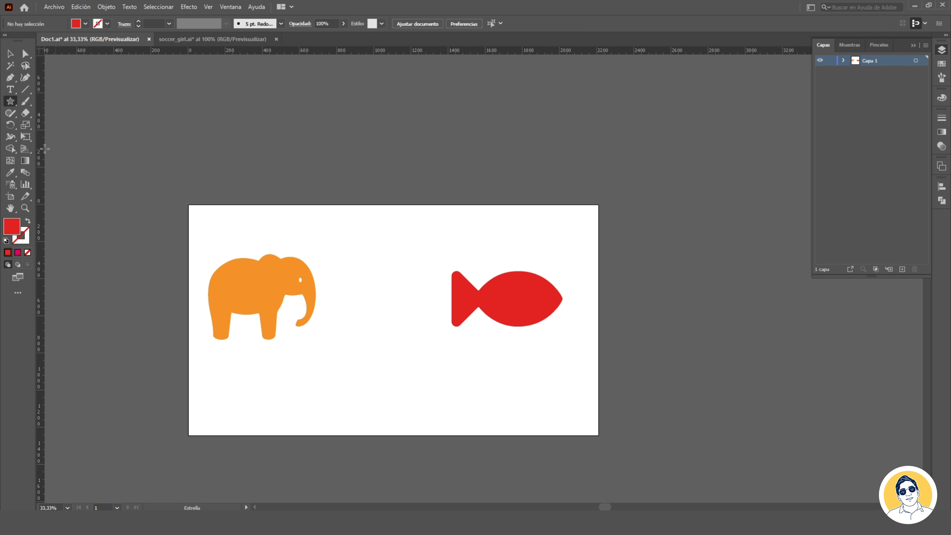
{"action": "left_click", "coordinate": [10, 103]}
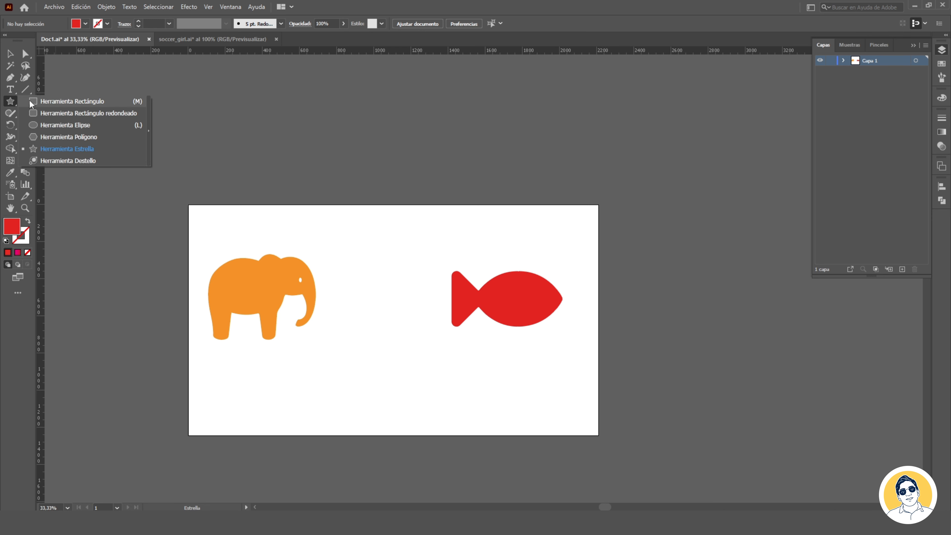
{"action": "left_click", "coordinate": [60, 101]}
{"action": "mouse_move", "coordinate": [189, 206]}
{"action": "left_mouse_down"}
{"action": "mouse_move", "coordinate": [471, 412]}
{"action": "mouse_move", "coordinate": [601, 447]}
{"action": "mouse_move", "coordinate": [601, 437]}
{"action": "left_mouse_up"}
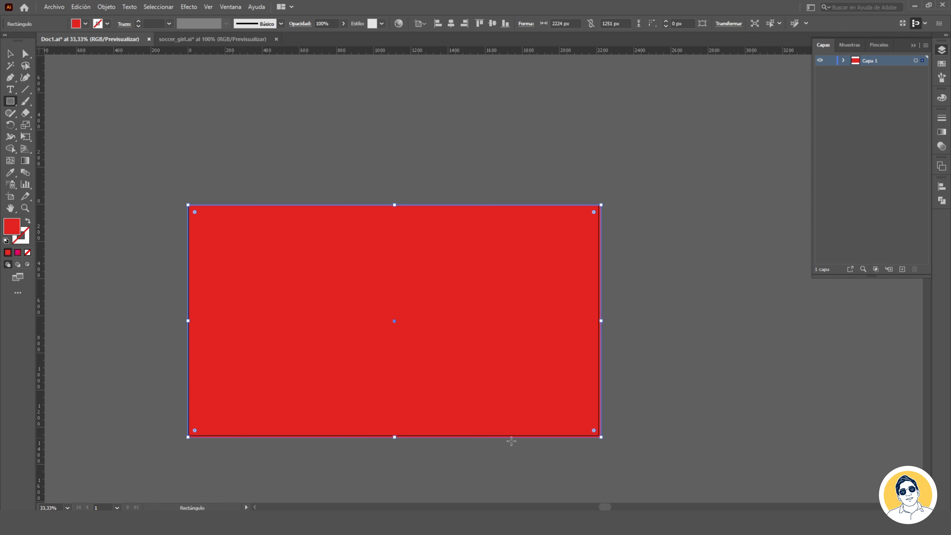
Center the rectangle horizontally and vertically on the artboard and fill it with the teal swatch
{"action": "left_click", "coordinate": [451, 24]}
{"action": "left_click", "coordinate": [492, 24]}
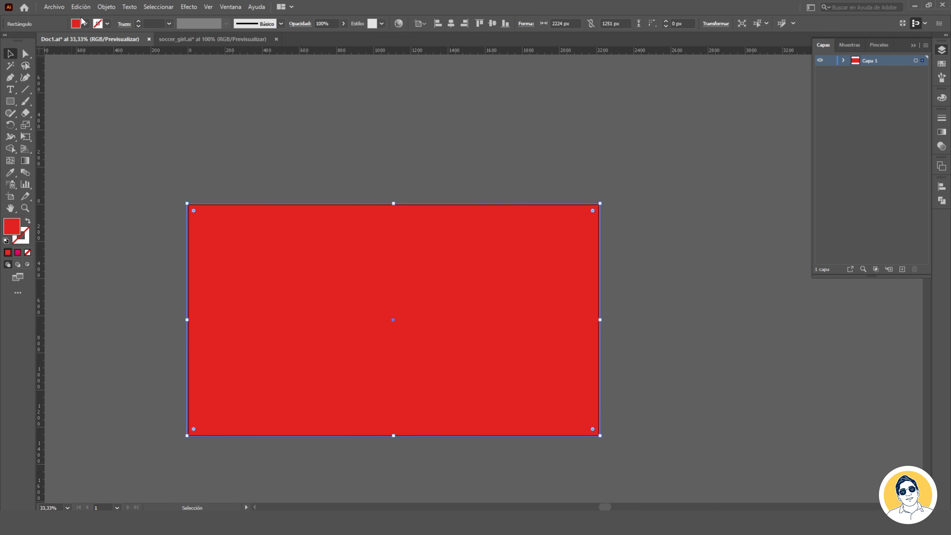
{"action": "left_click", "coordinate": [86, 24]}
{"action": "left_click", "coordinate": [62, 47]}
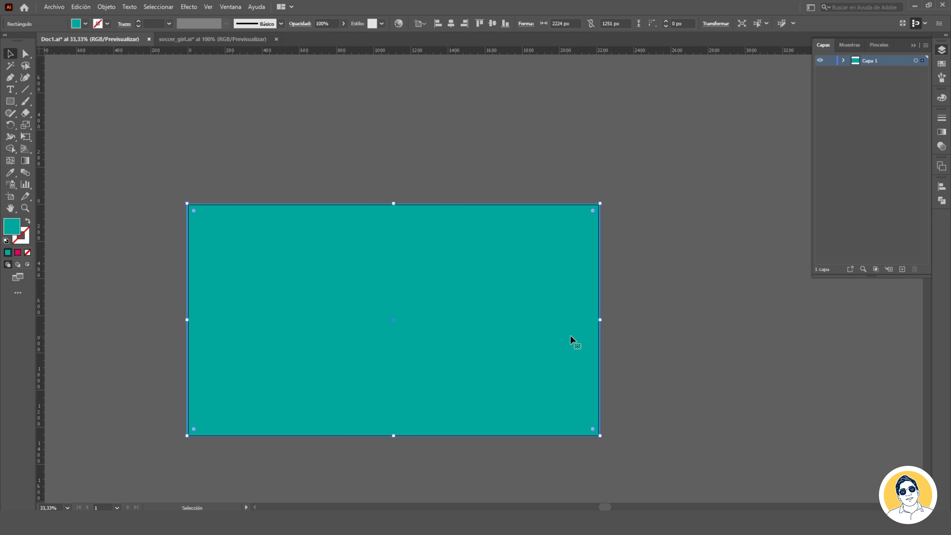
Send the teal rectangle behind the elephant and the fish with Enviar detrás, and deselect it
{"action": "right_click", "coordinate": [474, 278]}
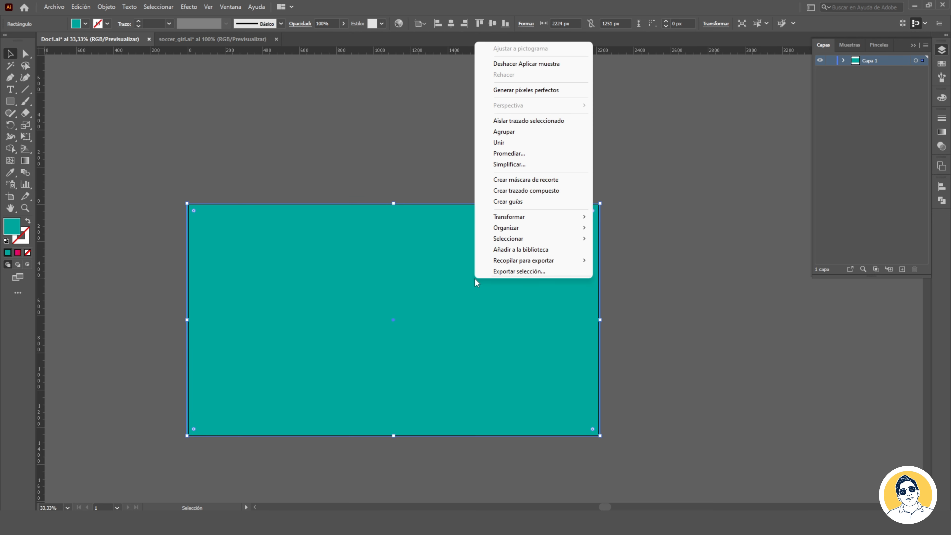
{"action": "mouse_move", "coordinate": [554, 227]}
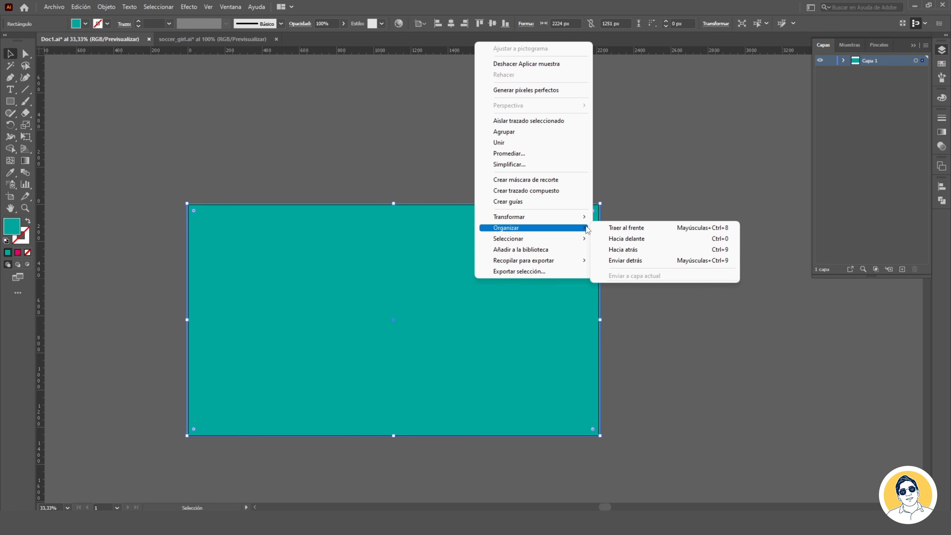
{"action": "left_click", "coordinate": [653, 261]}
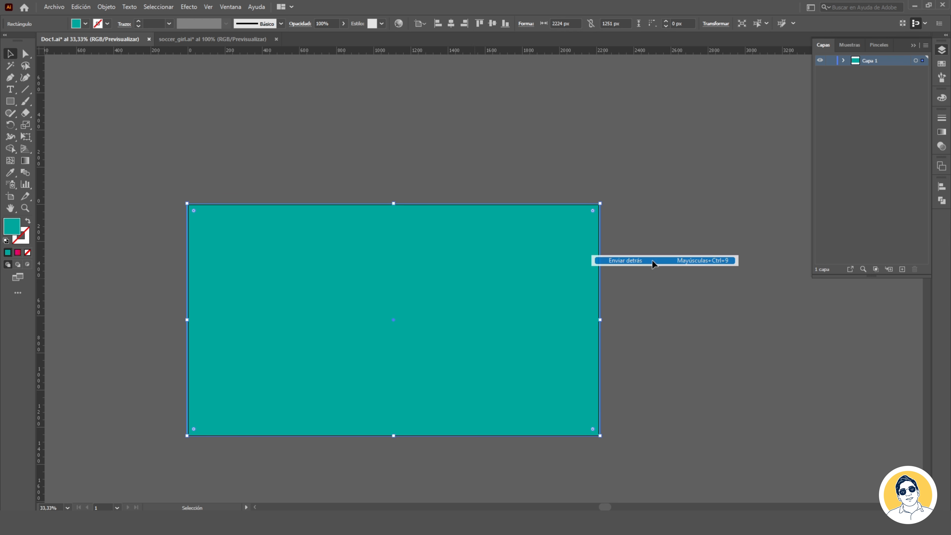
{"action": "left_click", "coordinate": [706, 305]}
Select the elephant and the fish together and fill both with white
{"action": "left_click", "coordinate": [271, 290]}
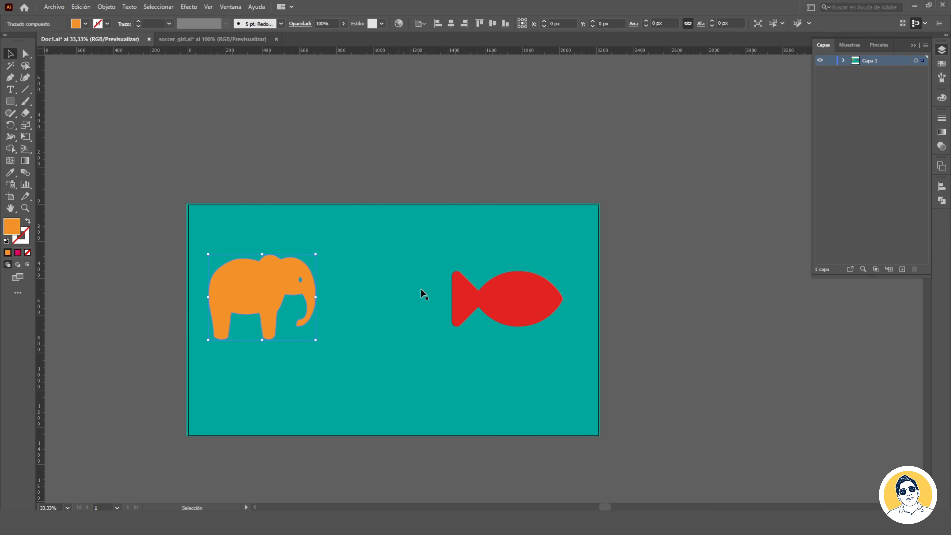
{"action": "left_click", "coordinate": [504, 305], "text": "shift"}
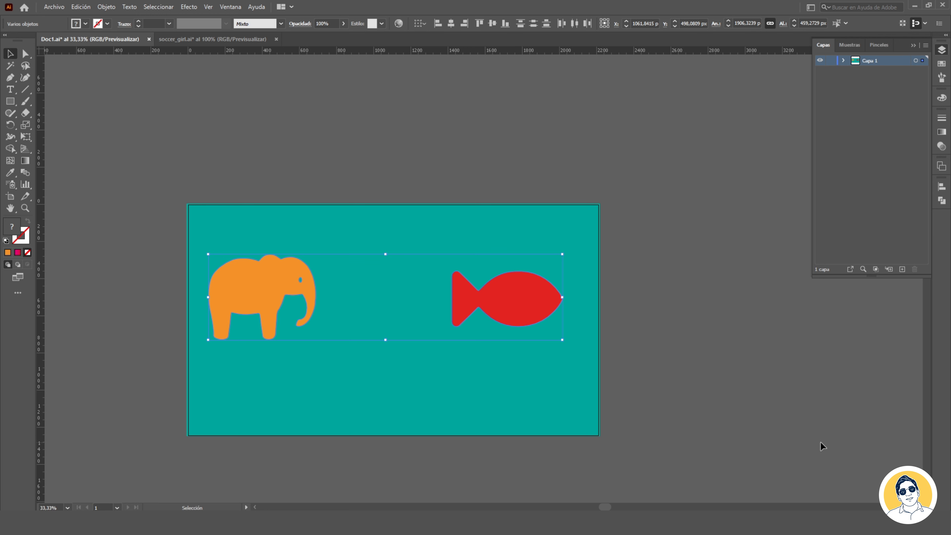
{"action": "left_click", "coordinate": [85, 23]}
{"action": "left_click", "coordinate": [20, 40]}
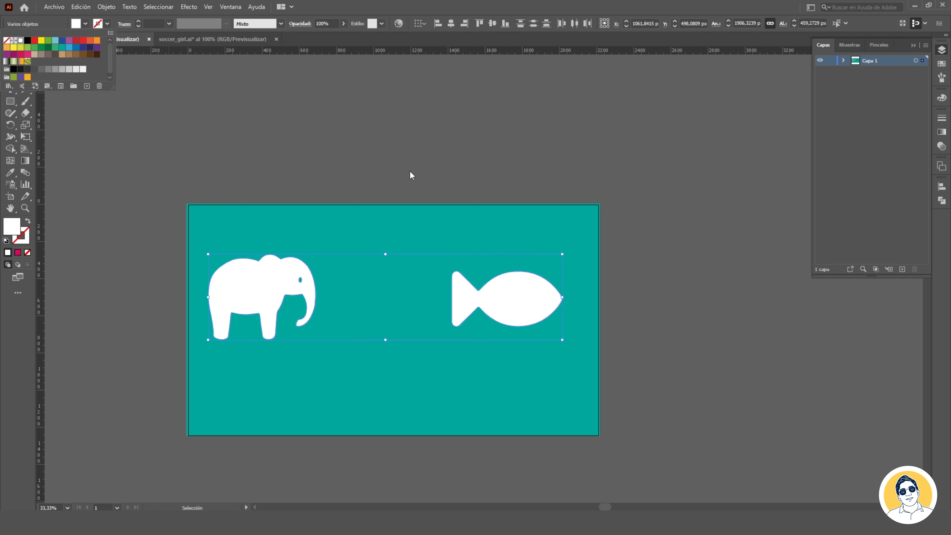
Shift the white fish slightly over the teal background and undo the move
{"action": "left_click", "coordinate": [409, 167]}
{"action": "left_click", "coordinate": [410, 210]}
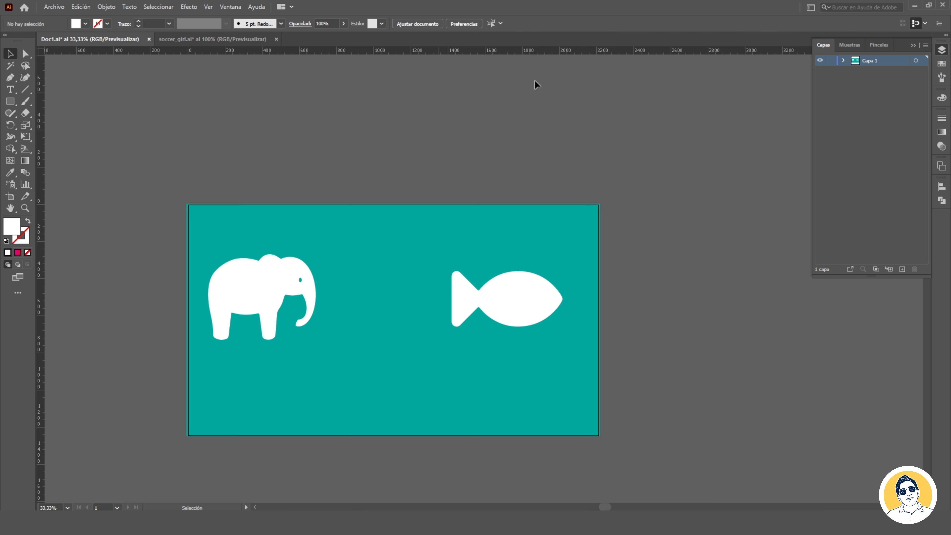
{"action": "mouse_move", "coordinate": [523, 293]}
{"action": "left_mouse_down"}
{"action": "mouse_move", "coordinate": [403, 256]}
{"action": "mouse_move", "coordinate": [516, 290]}
{"action": "left_mouse_up"}
{"action": "left_click", "coordinate": [540, 238]}
{"action": "left_click", "coordinate": [653, 248]}
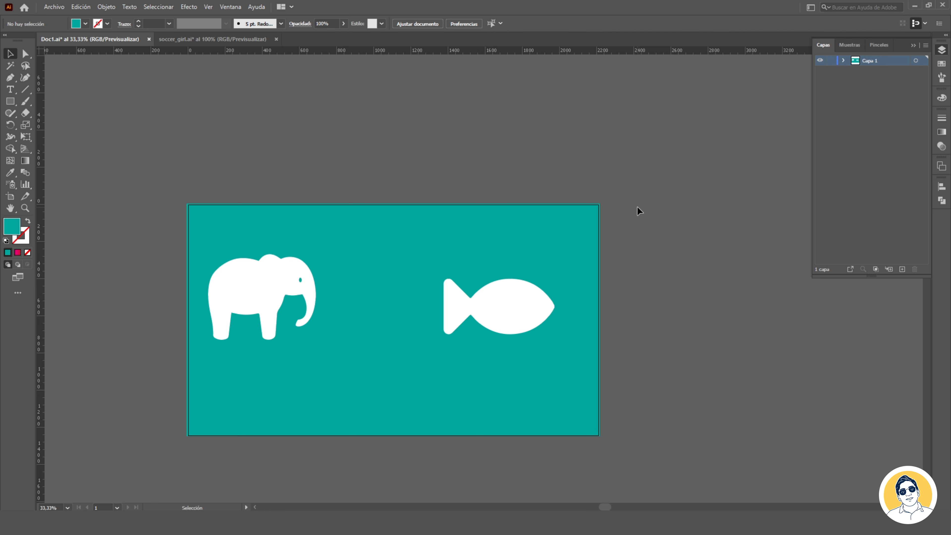
{"action": "key", "text": "ctrl+z"}
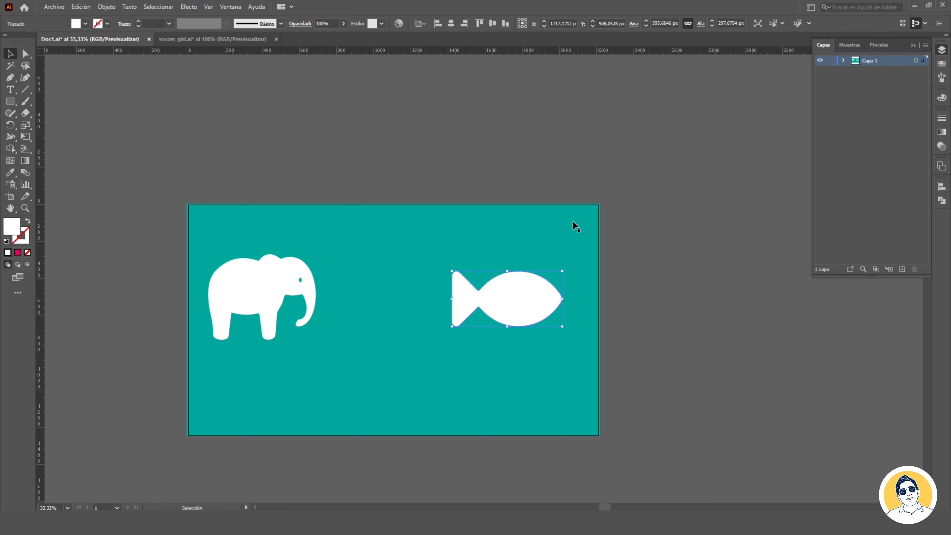
Create the layer Capa 2 and place it beneath Capa 1
{"action": "left_click", "coordinate": [566, 219]}
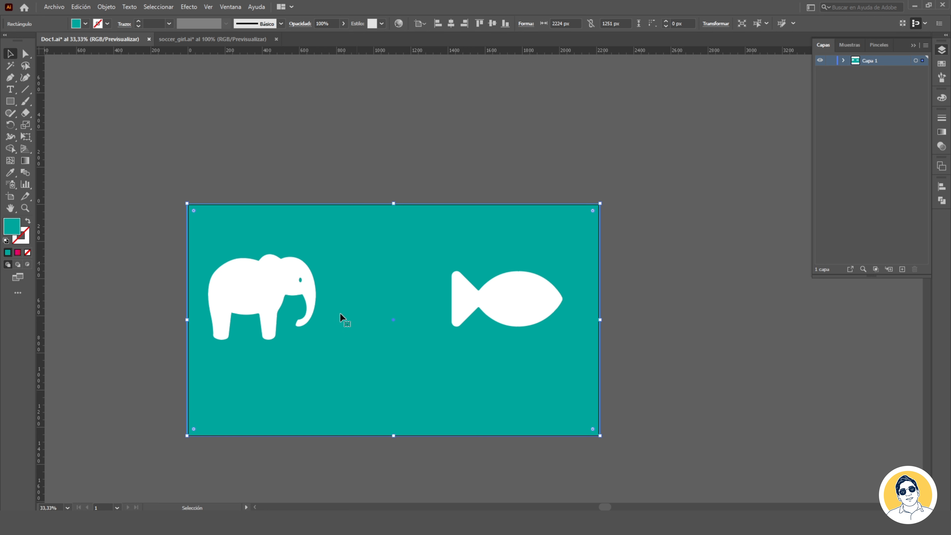
{"action": "left_click", "coordinate": [903, 270]}
{"action": "left_click_drag", "start_coordinate": [873, 62], "coordinate": [877, 75]}
Transfer the teal background rectangle from Capa 1 to Capa 2 and lock Capa 2
{"action": "left_click", "coordinate": [527, 297]}
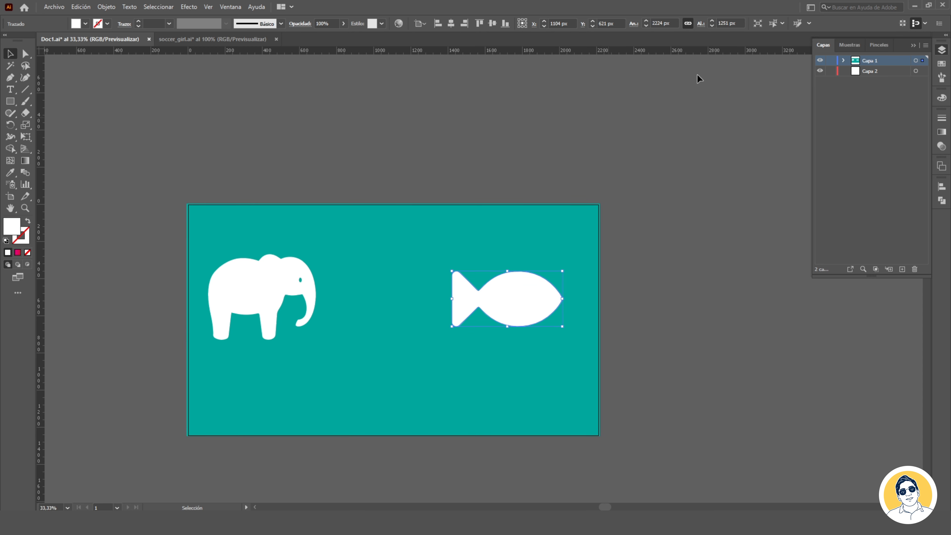
{"action": "left_click", "coordinate": [384, 250]}
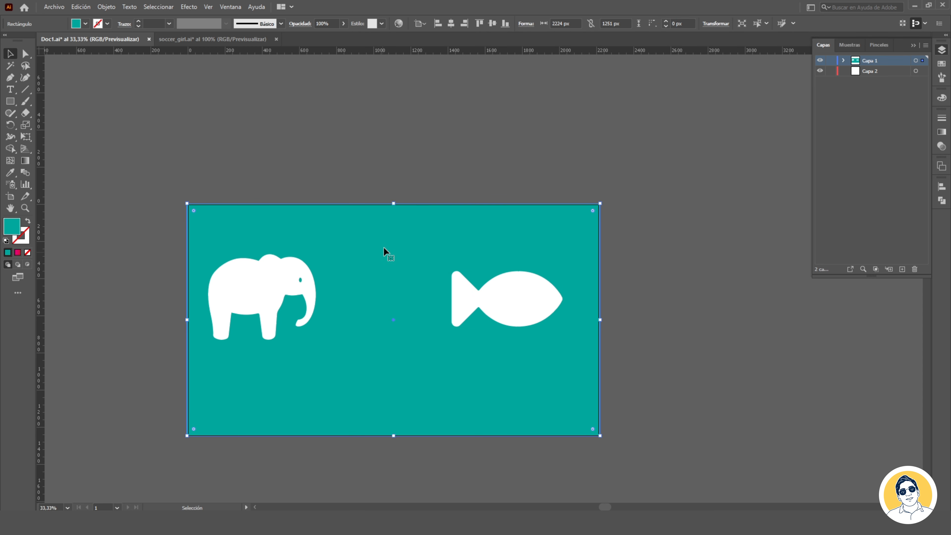
{"action": "left_click_drag", "start_coordinate": [925, 68], "coordinate": [924, 71]}
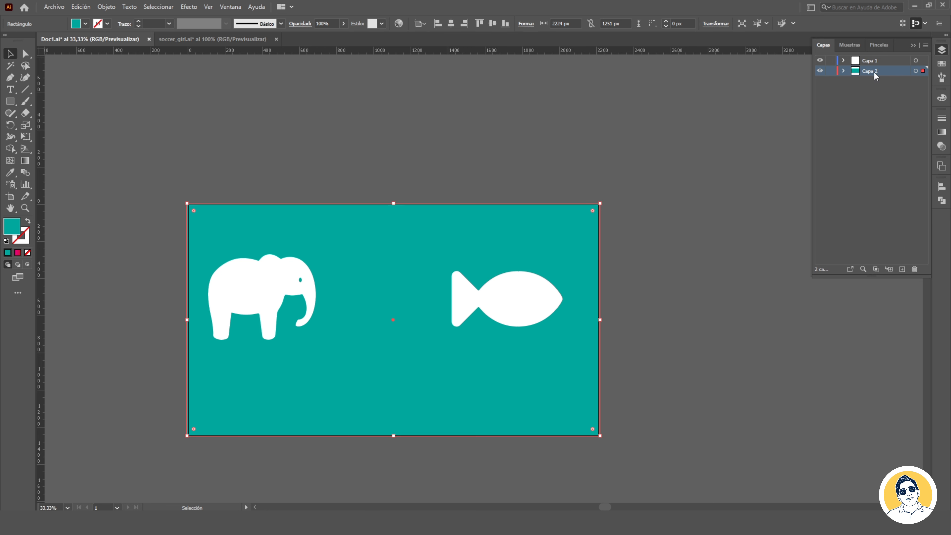
{"action": "left_click", "coordinate": [831, 71]}
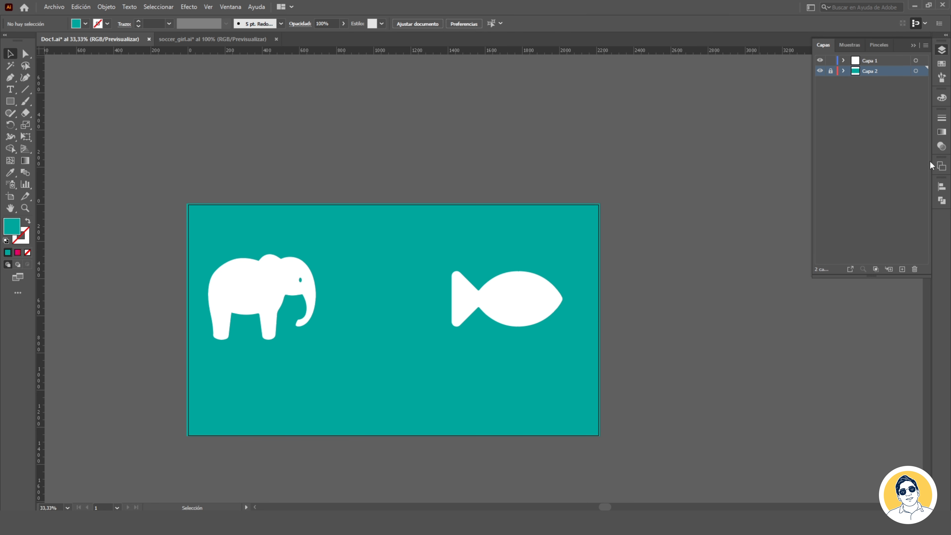
Reposition the white elephant and the white fish over the locked teal background, bringing them closer together
{"action": "left_click_drag", "start_coordinate": [498, 279], "coordinate": [470, 280]}
{"action": "left_click_drag", "start_coordinate": [302, 282], "coordinate": [357, 263]}
{"action": "left_click_drag", "start_coordinate": [499, 326], "coordinate": [545, 351]}
{"action": "left_click_drag", "start_coordinate": [285, 252], "coordinate": [245, 280]}
{"action": "left_click_drag", "start_coordinate": [541, 345], "coordinate": [478, 296]}
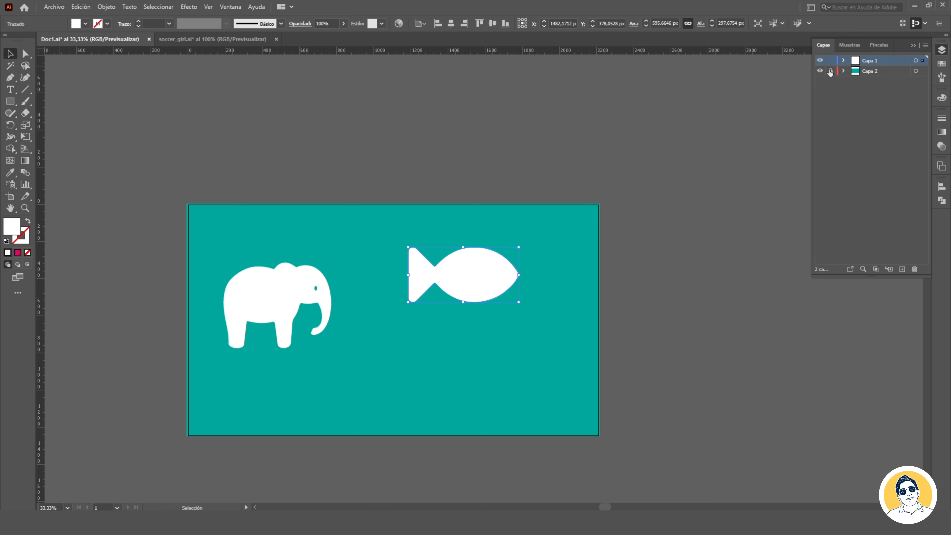
Unlock Capa 2 to select the teal rectangle, and lock the layer again
{"action": "left_click", "coordinate": [562, 234]}
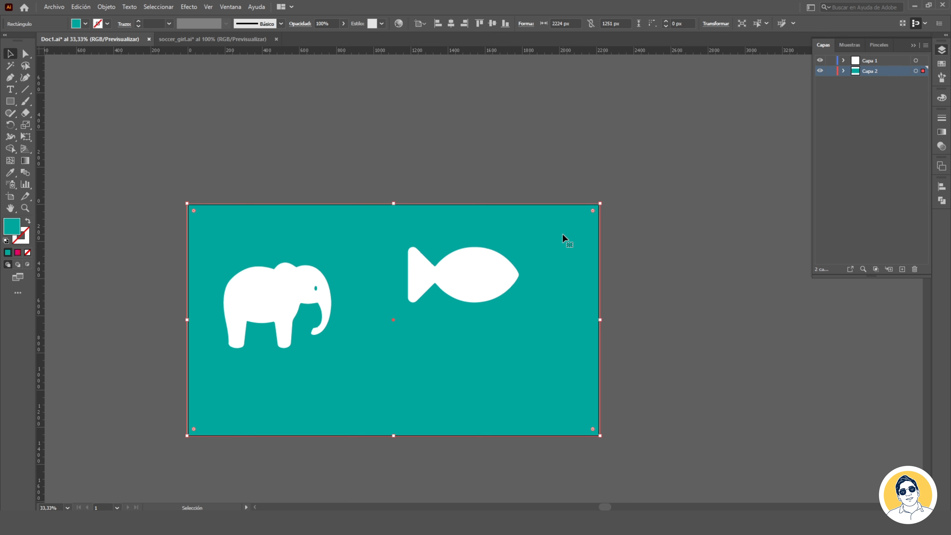
{"action": "left_click", "coordinate": [830, 74]}
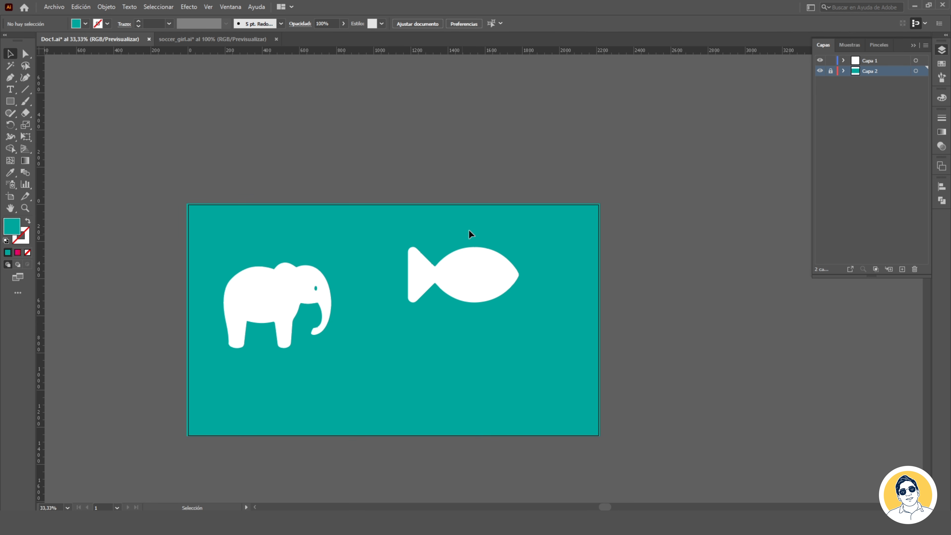
Select the white fish and fill it with the orange swatch
{"action": "left_click", "coordinate": [484, 272]}
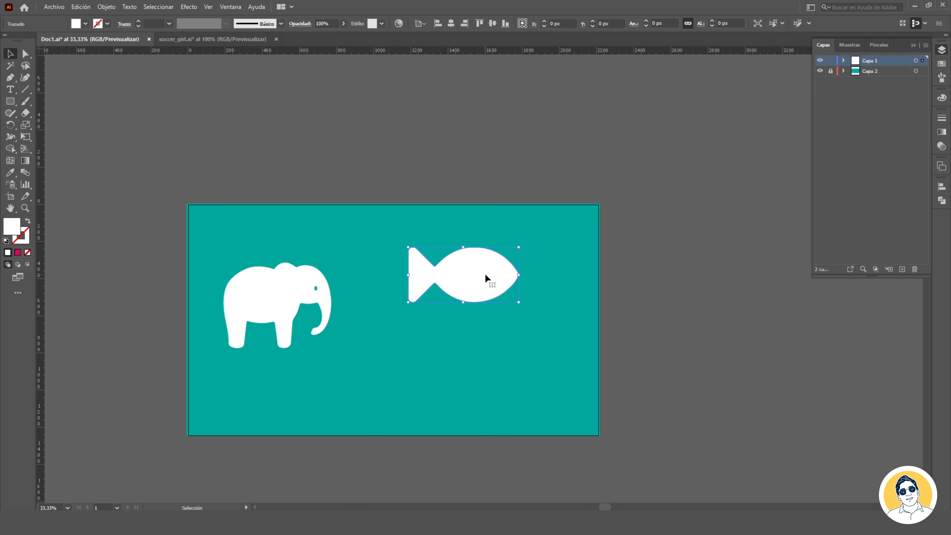
{"action": "left_click", "coordinate": [86, 23]}
{"action": "left_click", "coordinate": [98, 45]}
{"action": "left_click", "coordinate": [595, 168]}
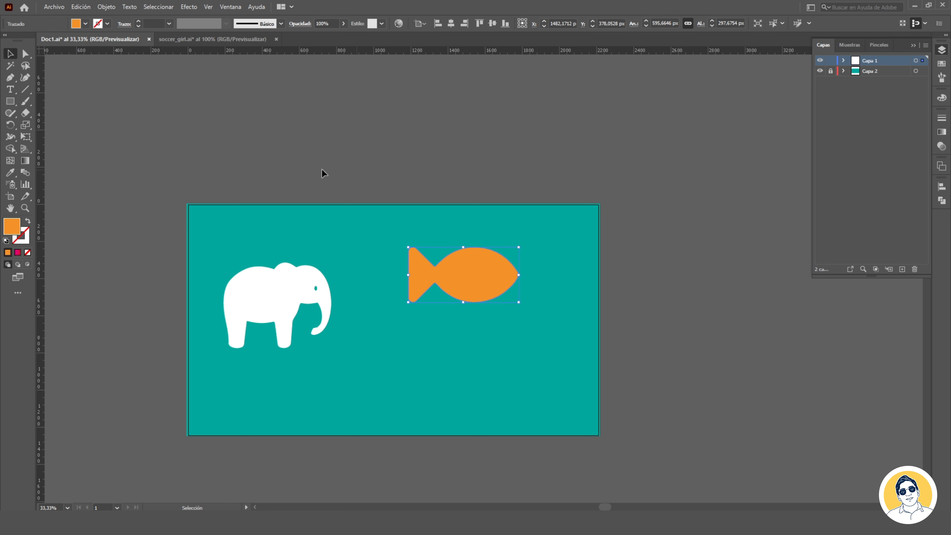
Create the layer Capa 3, transfer the orange fish to it and lock the layer
{"action": "left_click", "coordinate": [903, 269]}
{"action": "left_click_drag", "start_coordinate": [927, 66], "coordinate": [924, 61]}
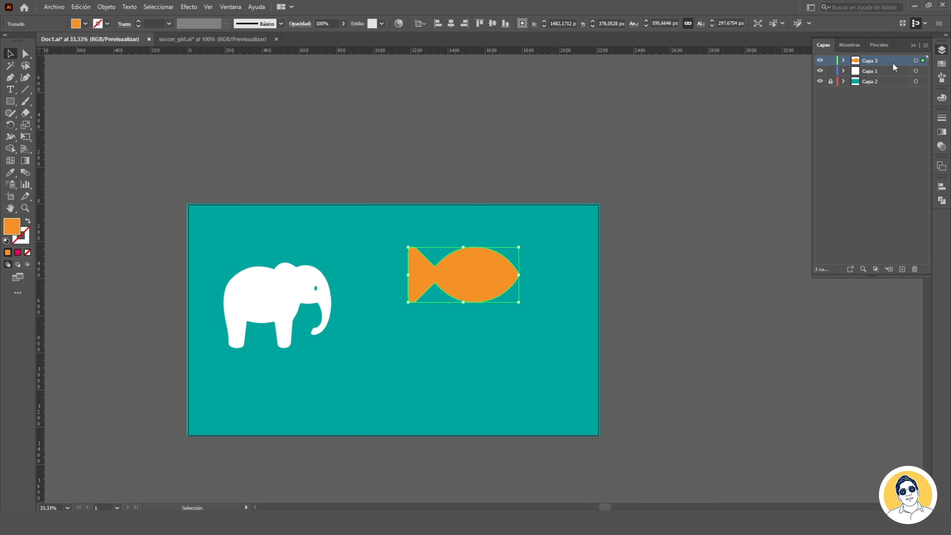
{"action": "left_click", "coordinate": [831, 61]}
Move the elephant a little toward the fish, deselect it and expand the contents of Capa 1
{"action": "left_click_drag", "start_coordinate": [267, 297], "coordinate": [308, 279]}
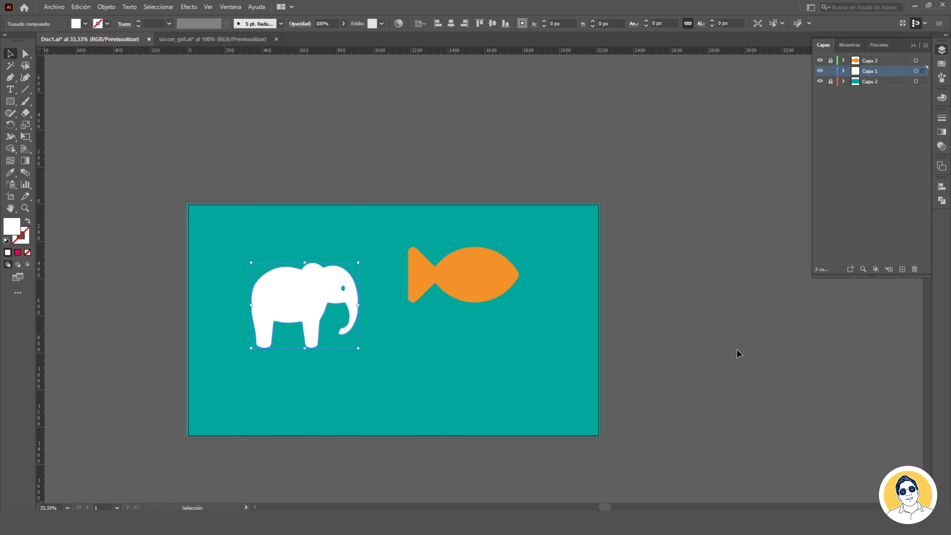
{"action": "left_click", "coordinate": [460, 265]}
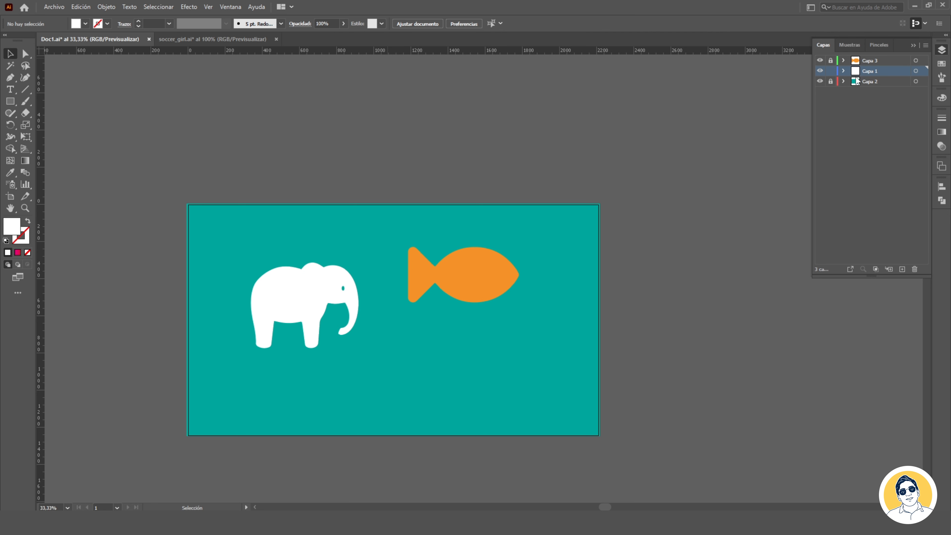
{"action": "left_click", "coordinate": [843, 70]}
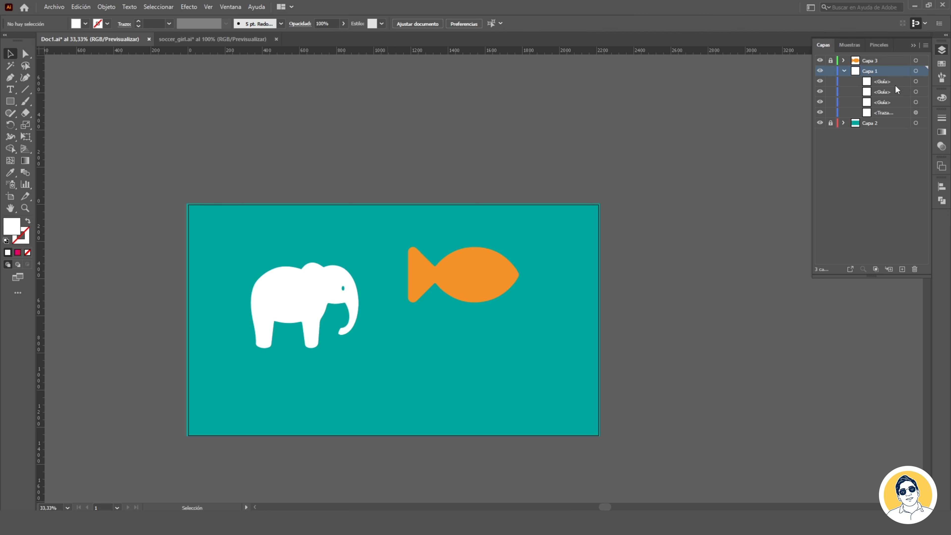
Switch to the soccer_girl.ai document and ungroup the whole soccer players illustration
{"action": "left_click", "coordinate": [229, 39]}
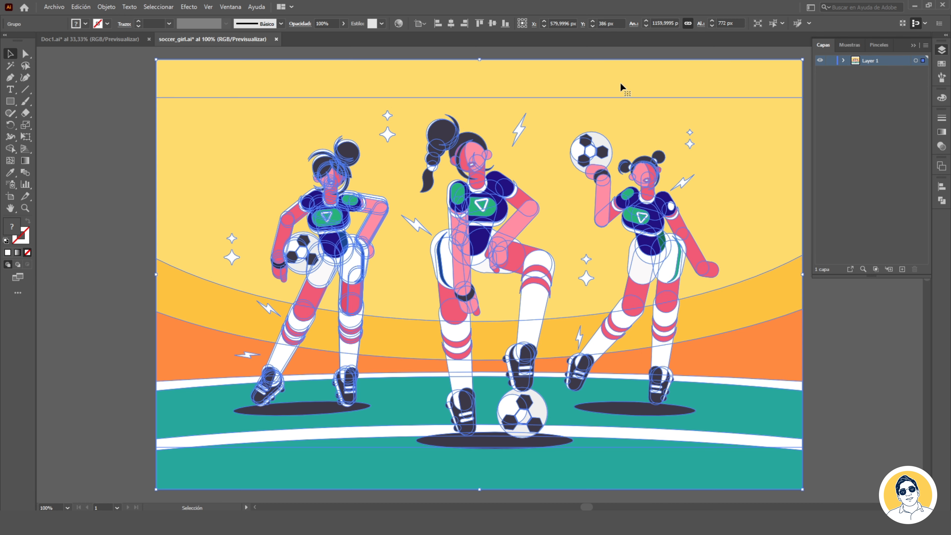
{"action": "left_click", "coordinate": [841, 321]}
{"action": "left_click", "coordinate": [633, 196]}
{"action": "right_click", "coordinate": [633, 196]}
{"action": "left_click", "coordinate": [677, 279]}
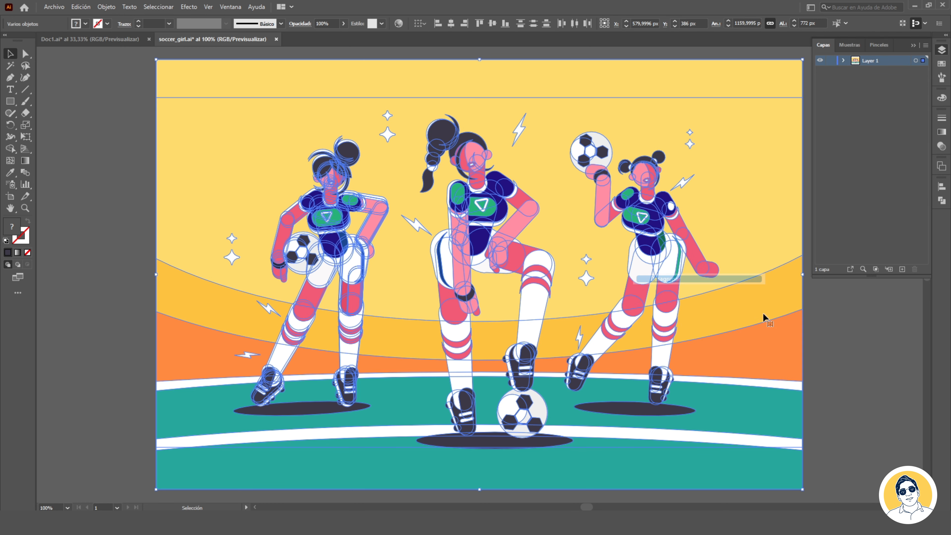
Test selecting the ungrouped artwork, ending with a selection across the player holding the ball up and the background shapes
{"action": "left_click", "coordinate": [850, 337]}
{"action": "left_click", "coordinate": [667, 195]}
{"action": "left_click", "coordinate": [588, 142]}
{"action": "left_click", "coordinate": [643, 141]}
{"action": "left_click", "coordinate": [658, 213]}
{"action": "left_click", "coordinate": [784, 198]}
{"action": "left_click", "coordinate": [822, 373]}
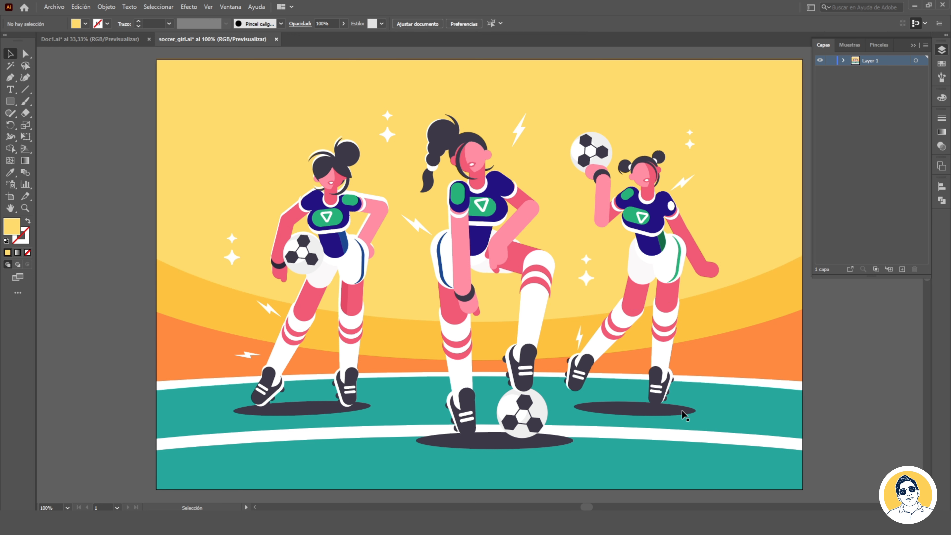
{"action": "left_click_drag", "start_coordinate": [801, 409], "coordinate": [587, 141]}
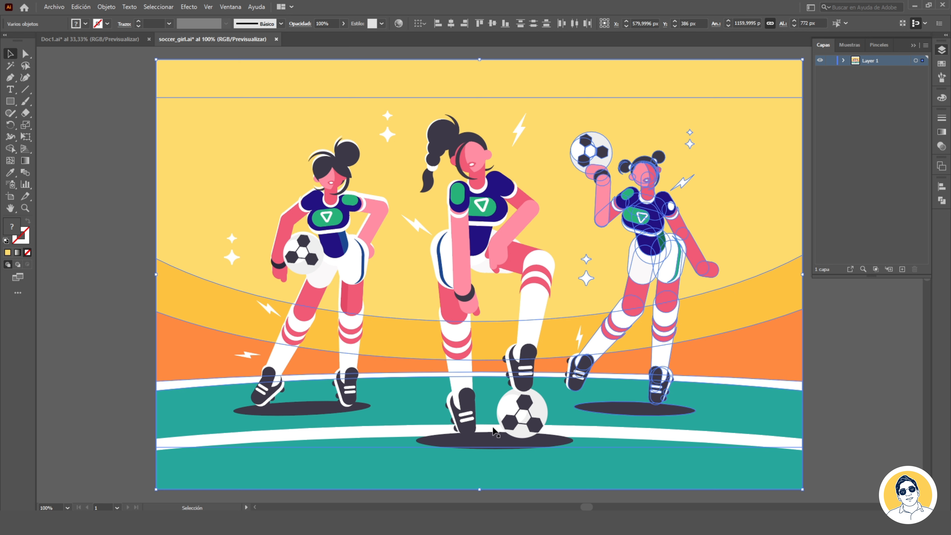
Expand Layer 1 and toggle the visibility of the group holding the central ball's dark patches
{"action": "left_click", "coordinate": [844, 62]}
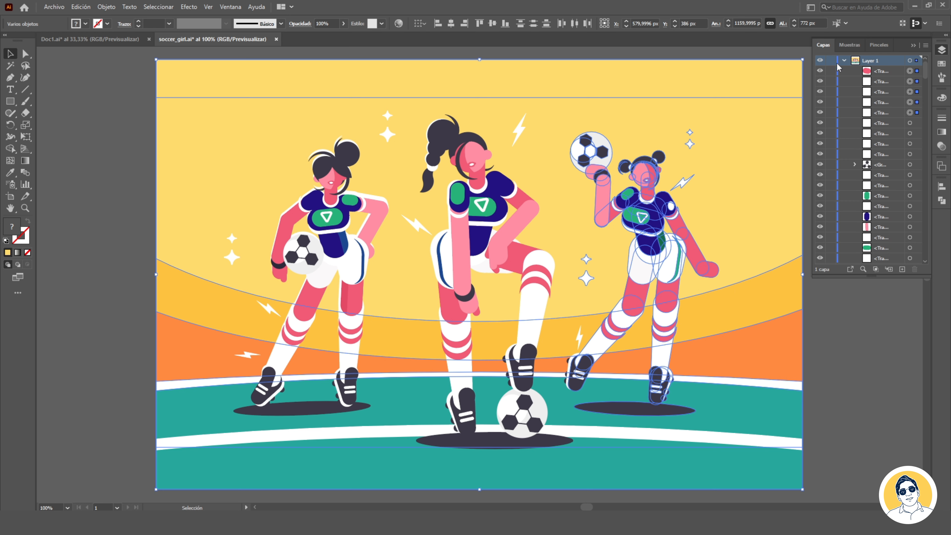
{"action": "scroll", "coordinate": [898, 134], "scroll_direction": "down", "scroll_amount": 3}
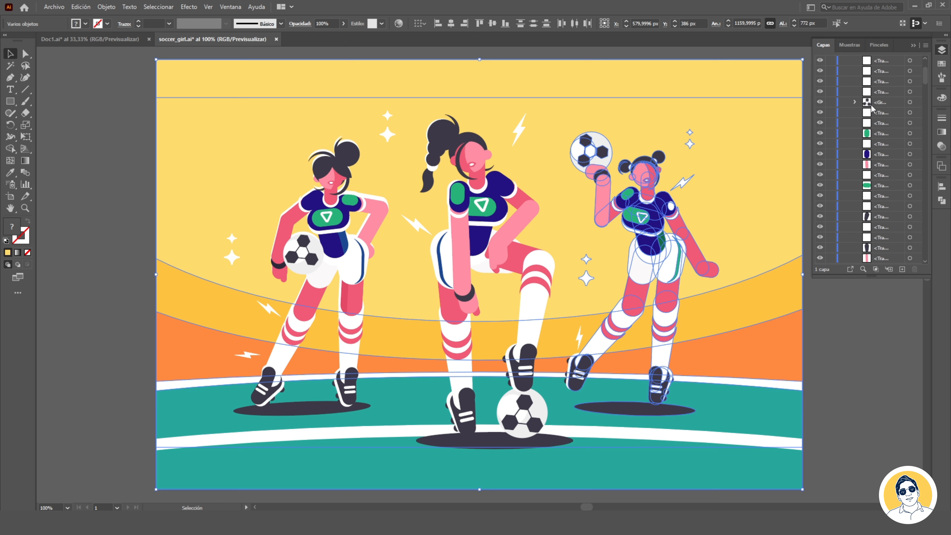
{"action": "left_click", "coordinate": [820, 102]}
{"action": "left_click", "coordinate": [820, 102]}
{"action": "left_click", "coordinate": [820, 101]}
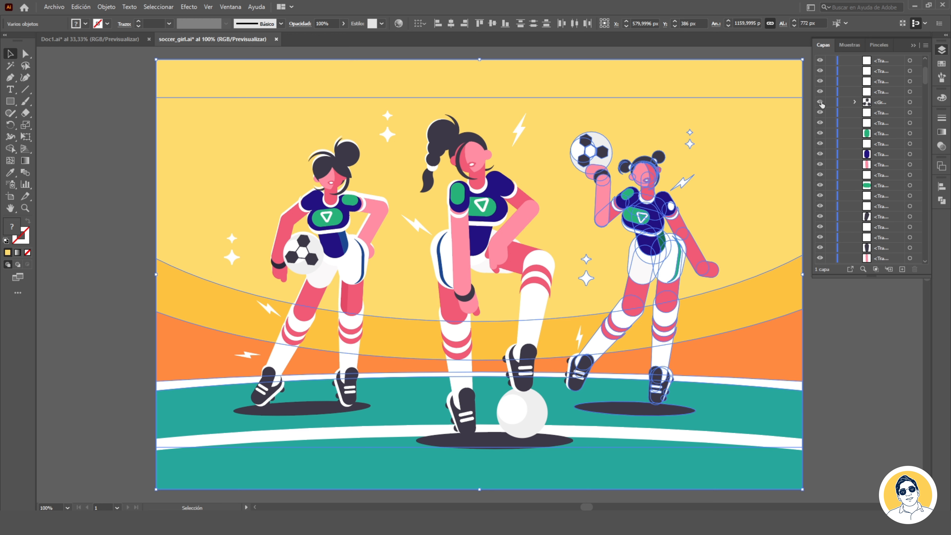
{"action": "left_click", "coordinate": [820, 102]}
Look through the remaining objects listed inside Layer 1 of the soccer illustration
{"action": "scroll", "coordinate": [876, 174], "scroll_direction": "down", "scroll_amount": 2}
{"action": "scroll", "coordinate": [876, 174], "scroll_direction": "down", "scroll_amount": 5}
{"action": "scroll", "coordinate": [872, 165], "scroll_direction": "down", "scroll_amount": 6}
{"action": "scroll", "coordinate": [871, 174], "scroll_direction": "down", "scroll_amount": 6}
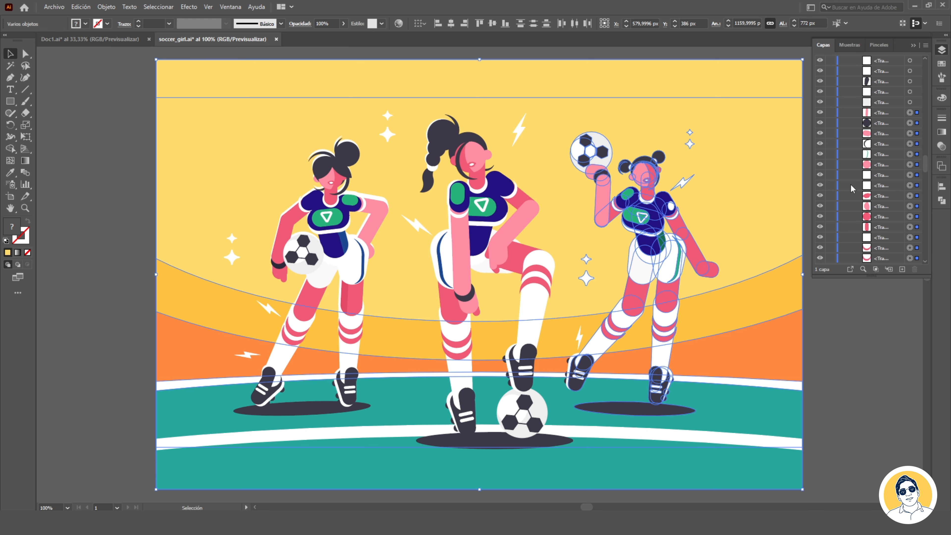
{"action": "scroll", "coordinate": [901, 198], "scroll_direction": "up", "scroll_amount": 10}
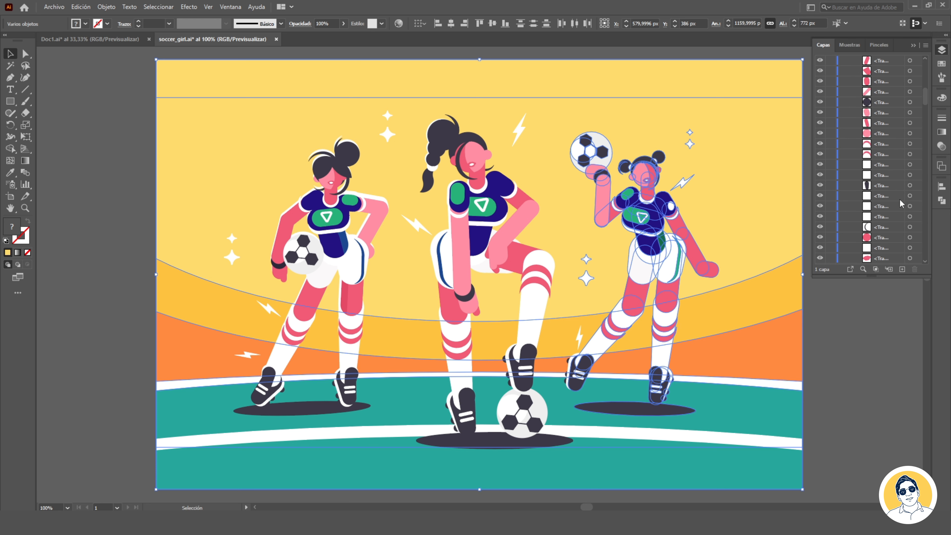
Return to the Doc1.ai document, collapse the contents of Capa 1 and hide the layer list
{"action": "left_click", "coordinate": [90, 39]}
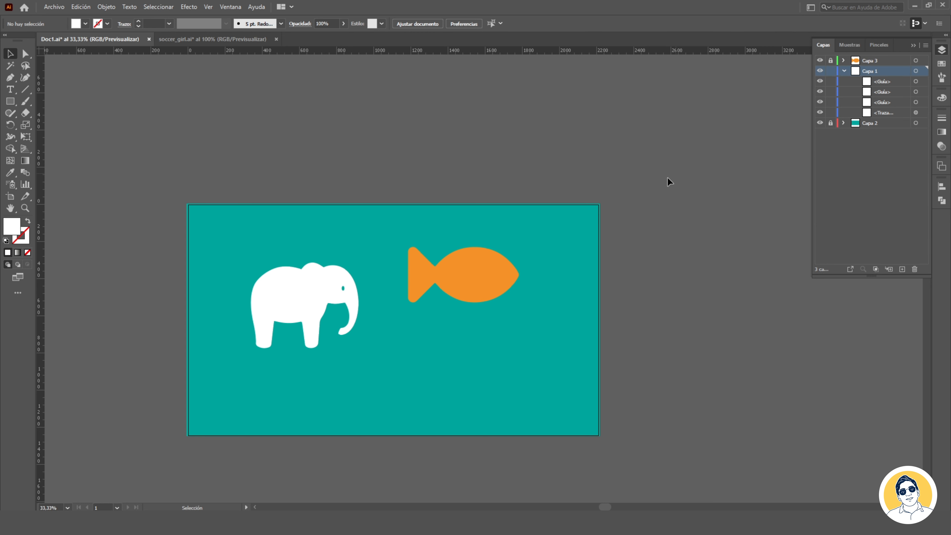
{"action": "left_click", "coordinate": [844, 71]}
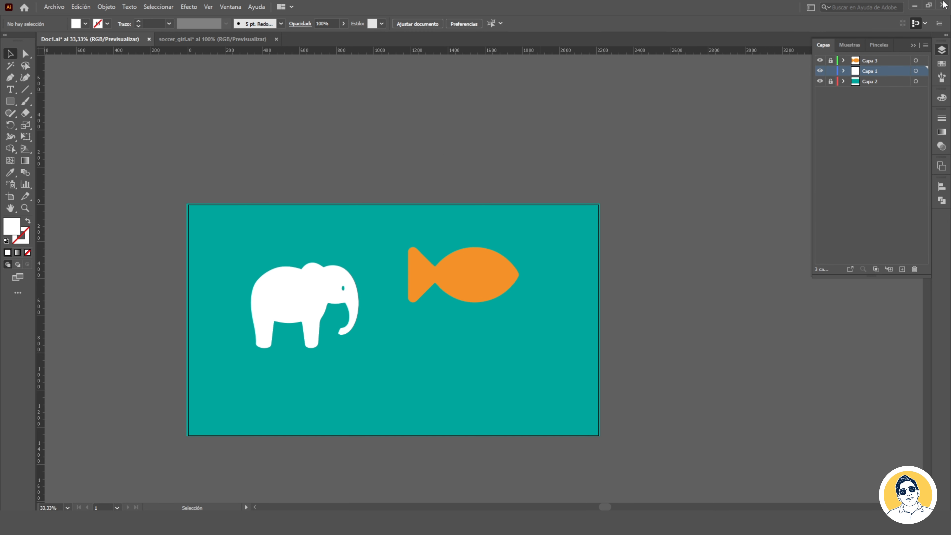
{"action": "left_click", "coordinate": [915, 46]}
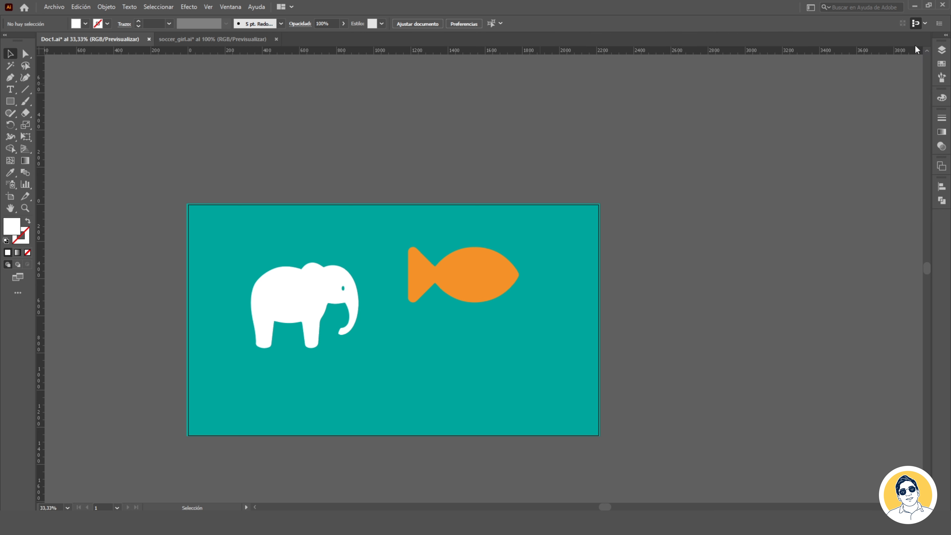
{"action": "left_click", "coordinate": [942, 65]}
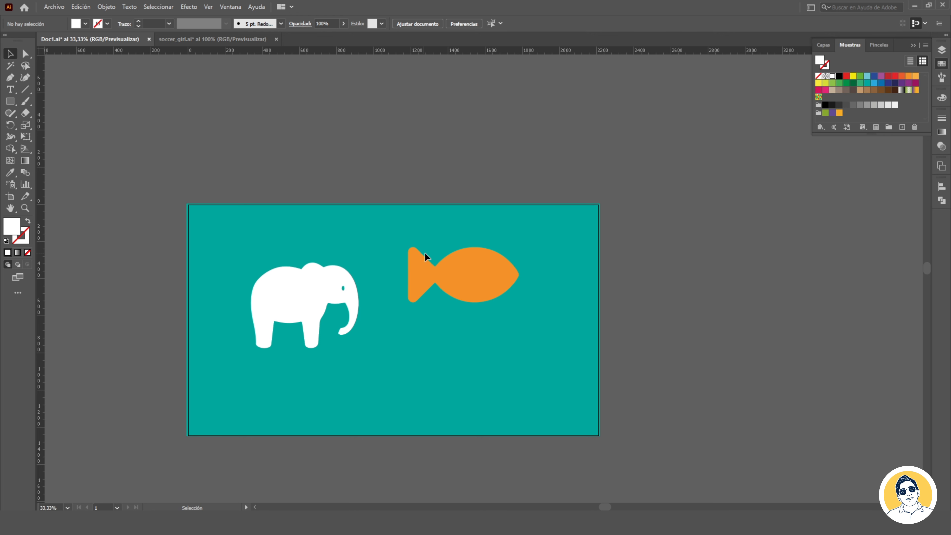
{"action": "left_click", "coordinate": [941, 50]}
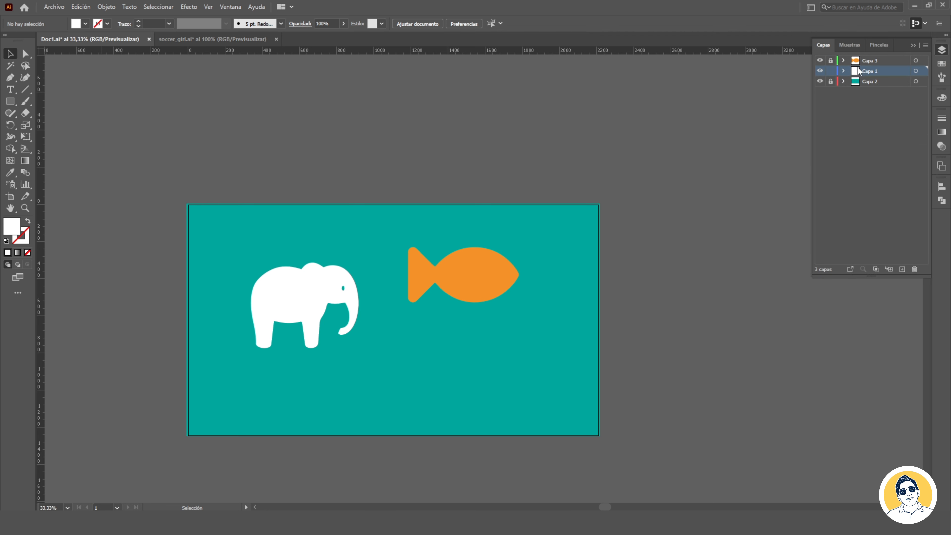
{"action": "left_click", "coordinate": [913, 45]}
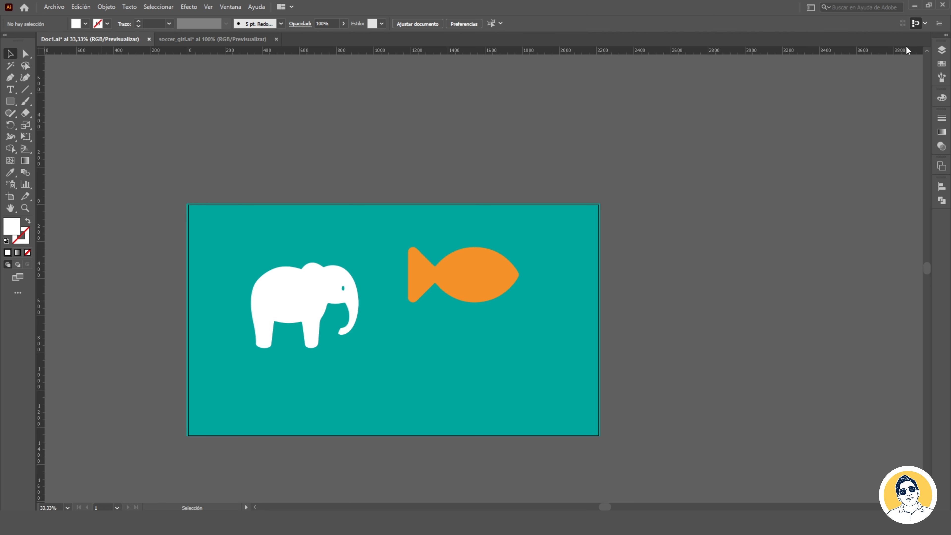
Fill the orange fish with the foliage pattern swatch and deselect it
{"action": "left_click", "coordinate": [466, 271]}
{"action": "left_click", "coordinate": [941, 65]}
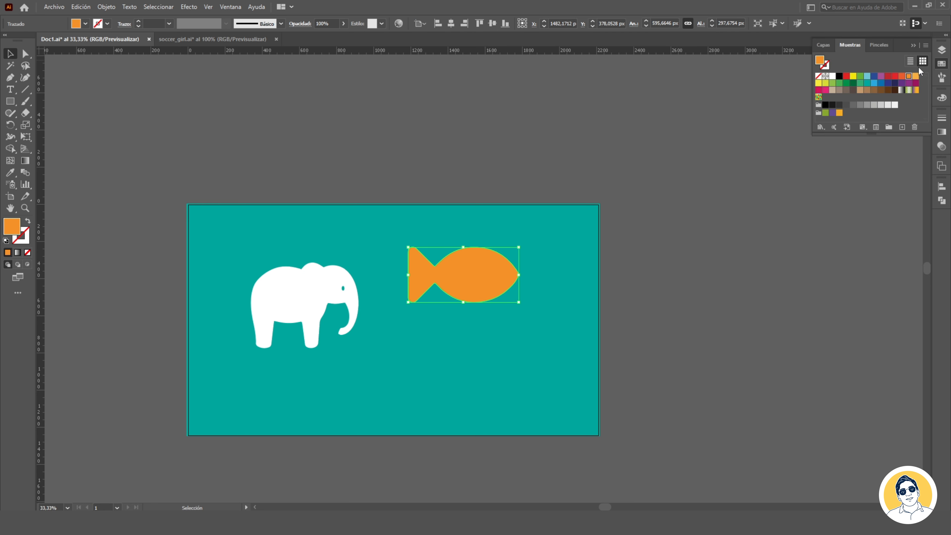
{"action": "left_click", "coordinate": [819, 97]}
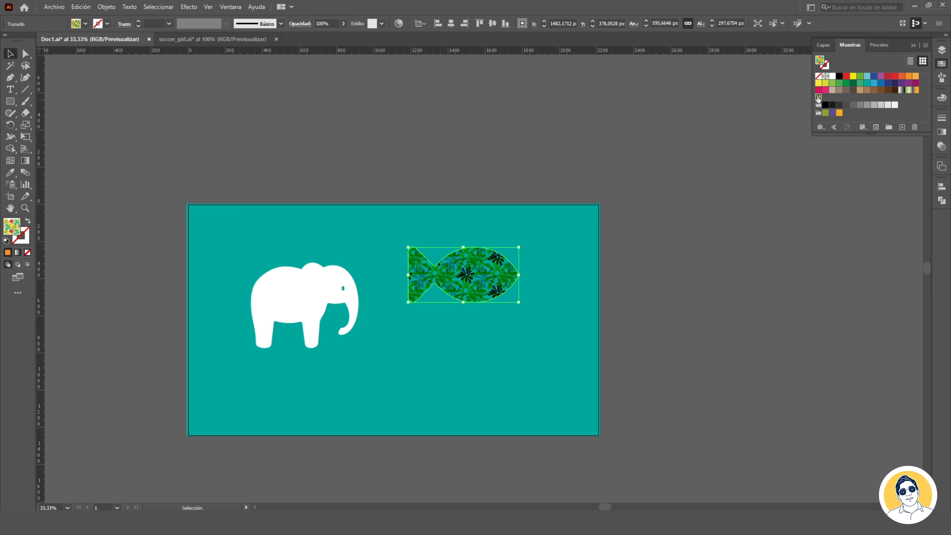
{"action": "left_click", "coordinate": [539, 155]}
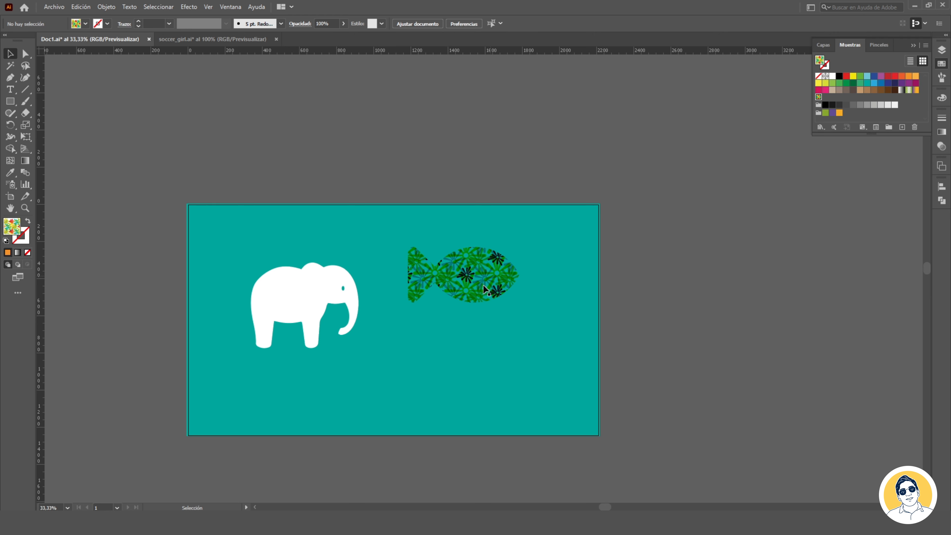
Undo the foliage pattern fill on the fish and deselect it
{"action": "left_click", "coordinate": [474, 274]}
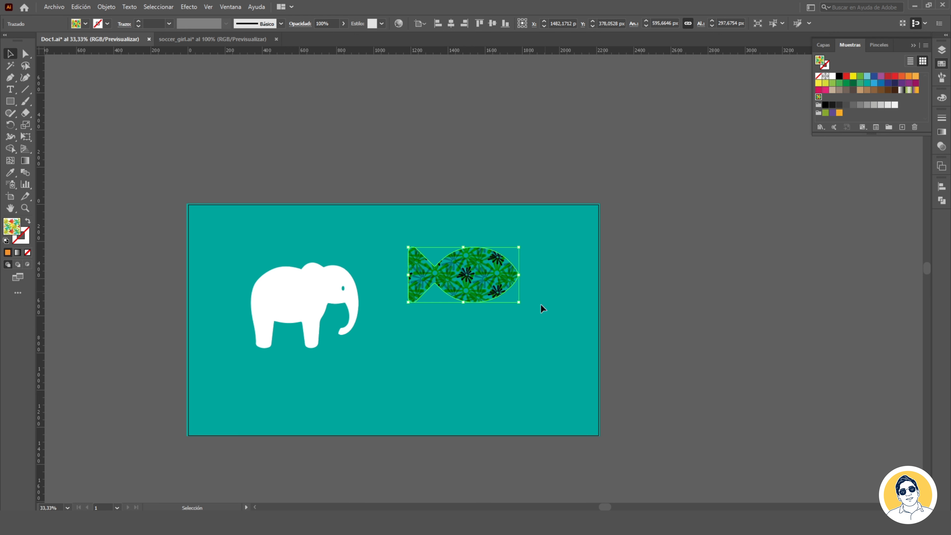
{"action": "left_click", "coordinate": [702, 244]}
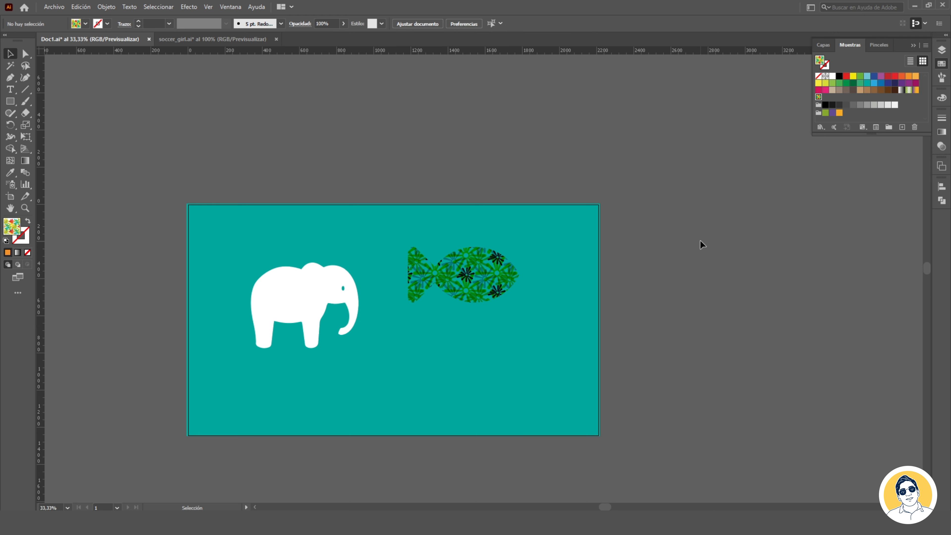
{"action": "key", "text": "ctrl+z"}
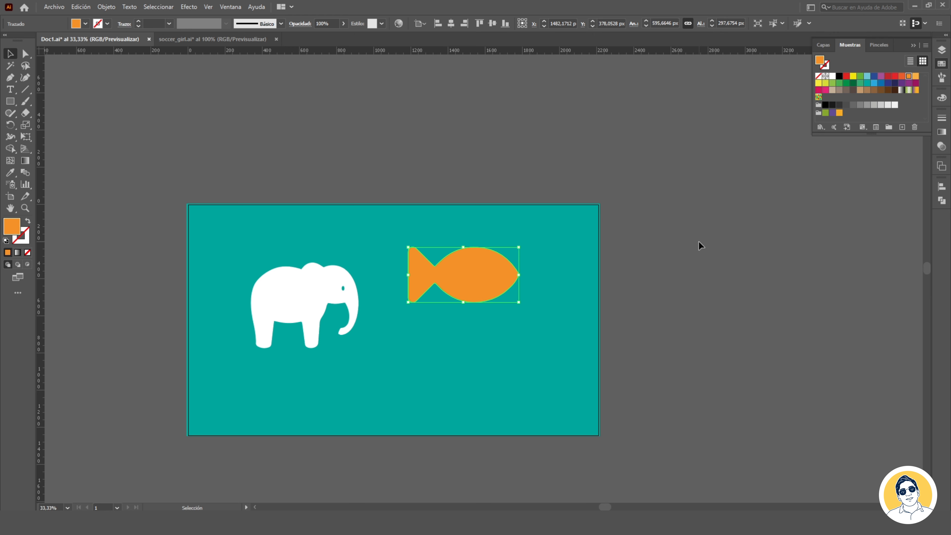
{"action": "left_click", "coordinate": [638, 229]}
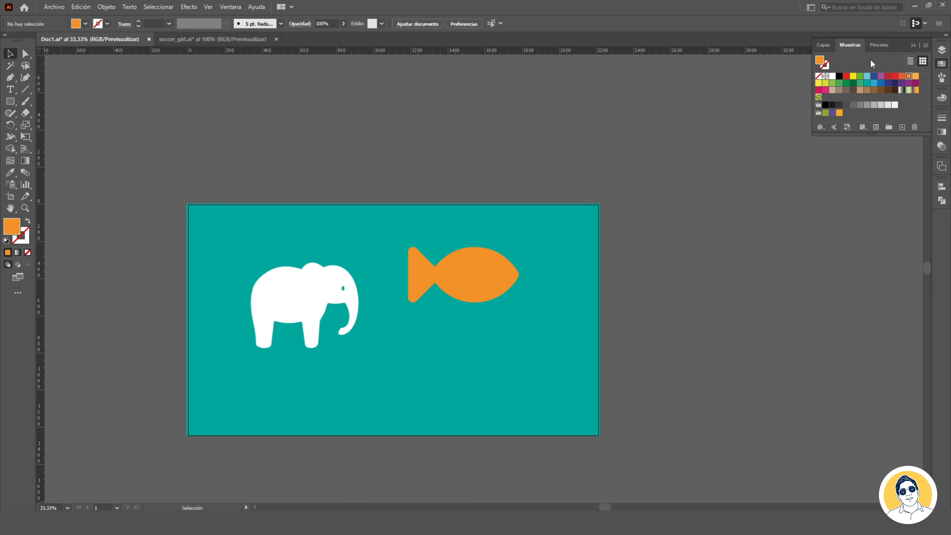
Look over the available brushes and the color settings
{"action": "left_click", "coordinate": [914, 46]}
{"action": "left_click", "coordinate": [945, 80]}
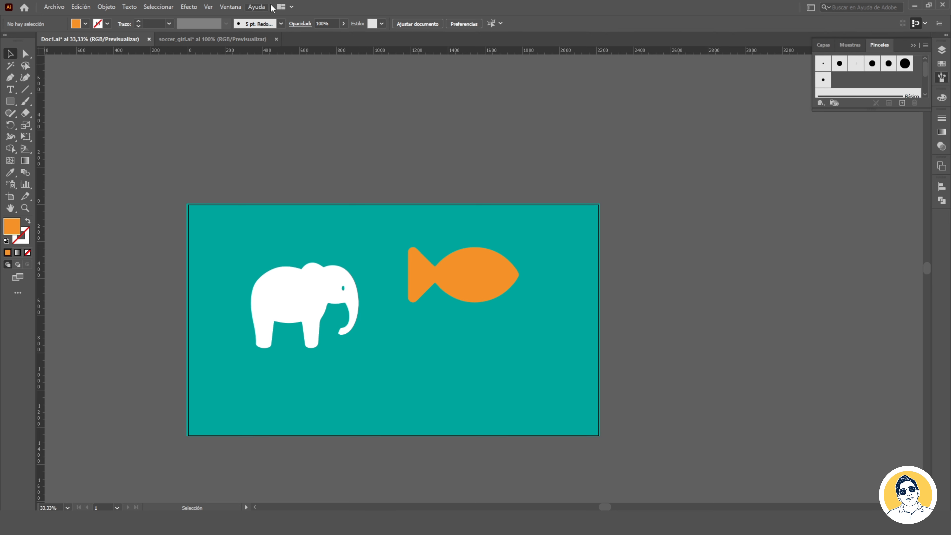
{"action": "left_click", "coordinate": [943, 98]}
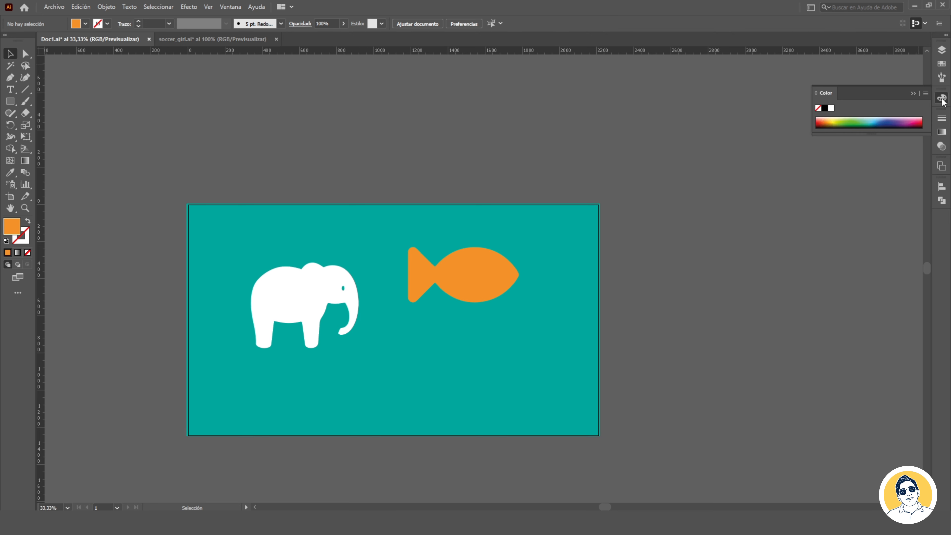
{"action": "left_click", "coordinate": [943, 100]}
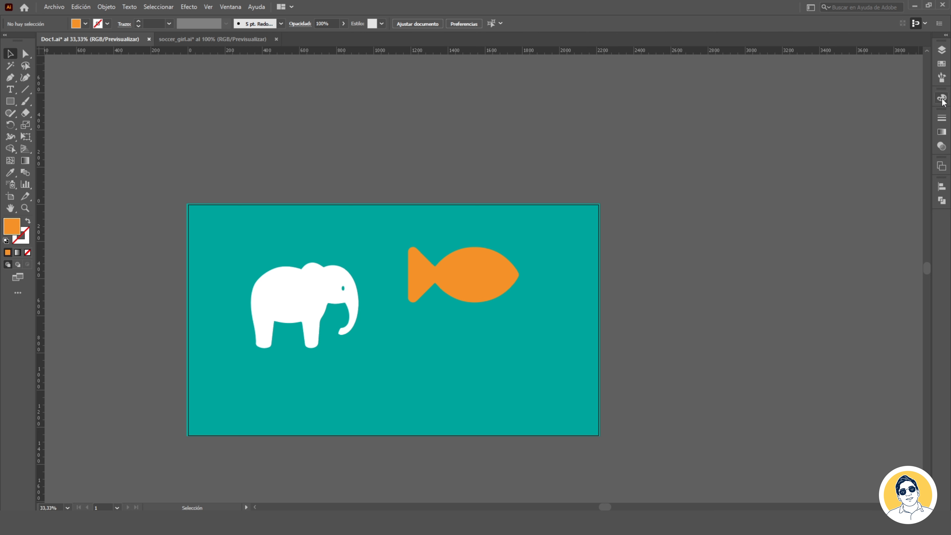
Draw a horizontal line about 1757 px long below the elephant and fish, with no fill and a white 1 pt stroke
{"action": "left_click", "coordinate": [942, 119]}
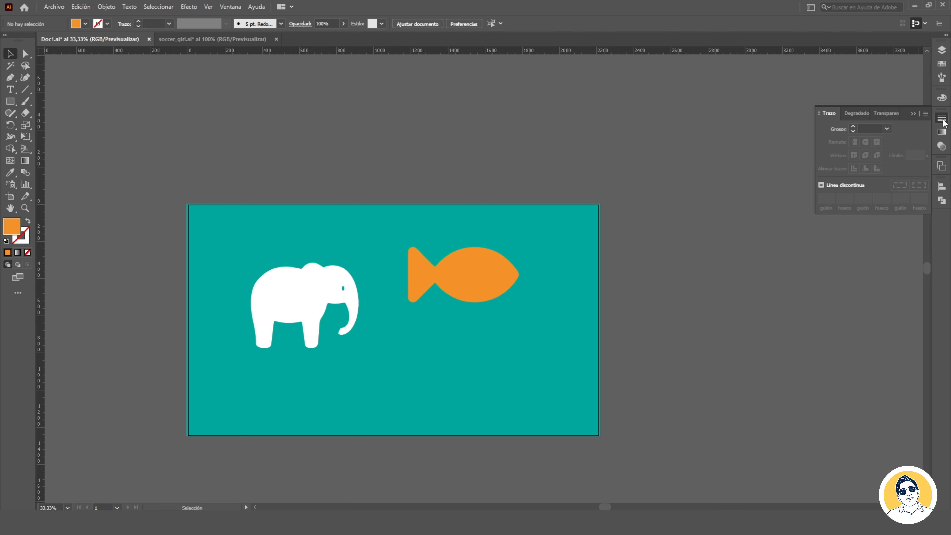
{"action": "left_click", "coordinate": [28, 94]}
{"action": "left_click", "coordinate": [28, 220]}
{"action": "left_click", "coordinate": [107, 23]}
{"action": "left_click", "coordinate": [20, 40]}
{"action": "left_click", "coordinate": [321, 9]}
{"action": "left_click_drag", "start_coordinate": [224, 393], "coordinate": [552, 388]}
{"action": "key", "text": "v"}
{"action": "left_click", "coordinate": [605, 362]}
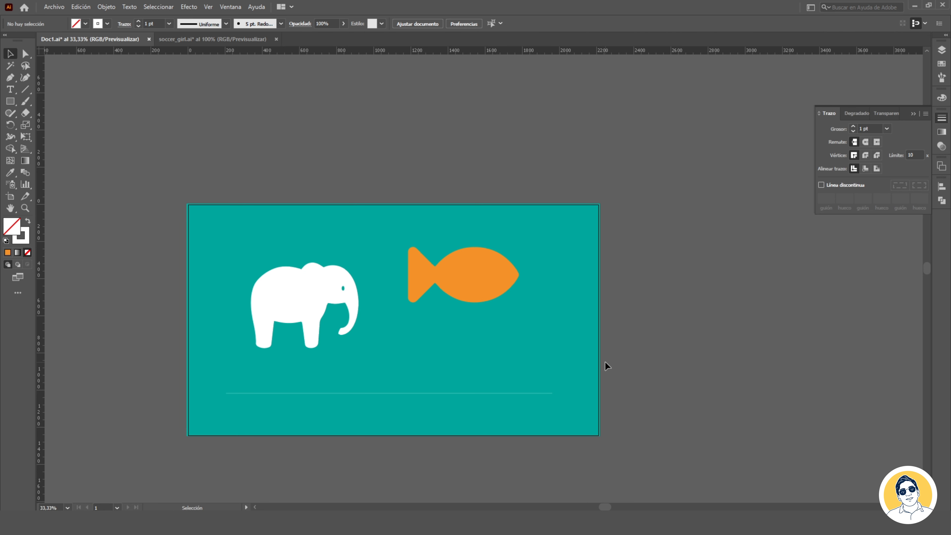
Set the horizontal line's stroke weight to 9 pt
{"action": "left_click", "coordinate": [518, 393]}
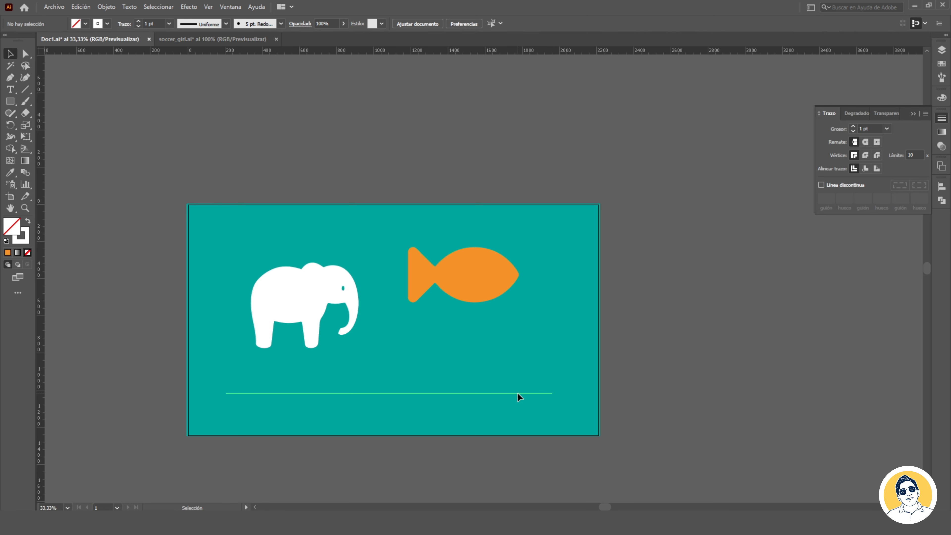
{"action": "left_click", "coordinate": [169, 24]}
{"action": "left_click", "coordinate": [188, 155]}
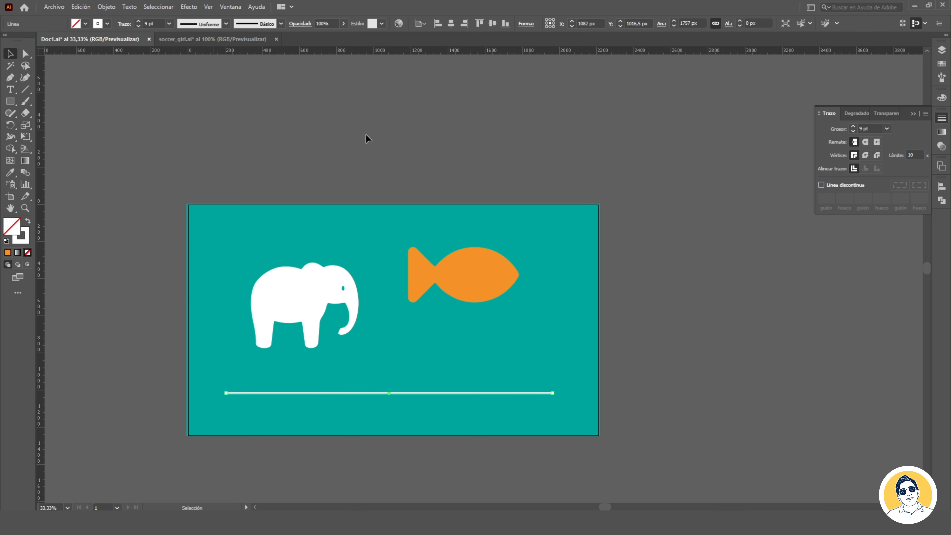
{"action": "left_click", "coordinate": [401, 181]}
Turn the horizontal line into a dashed line with 6 pt dashes and deselect it
{"action": "left_click", "coordinate": [444, 394]}
{"action": "left_click", "coordinate": [821, 185]}
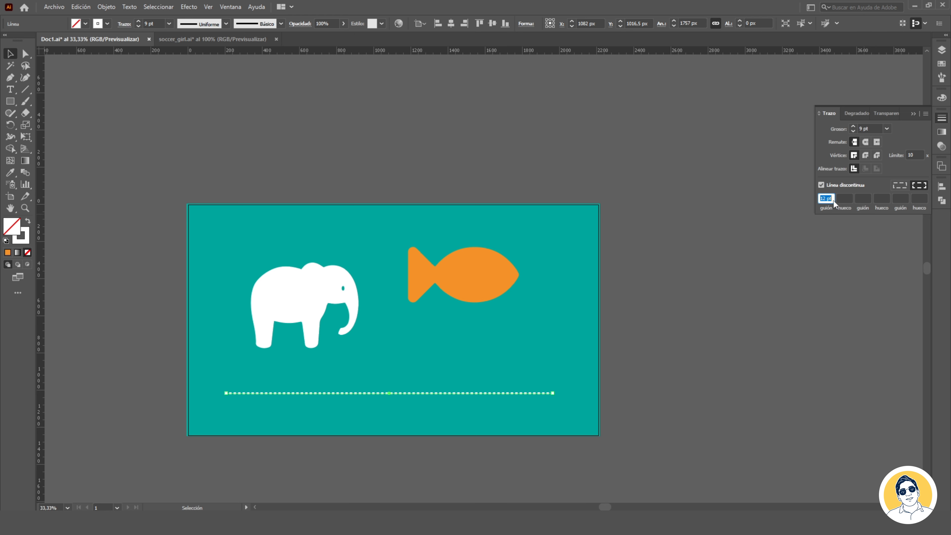
{"action": "type", "text": "6"}
{"action": "key", "text": "Return"}
{"action": "left_click", "coordinate": [753, 302]}
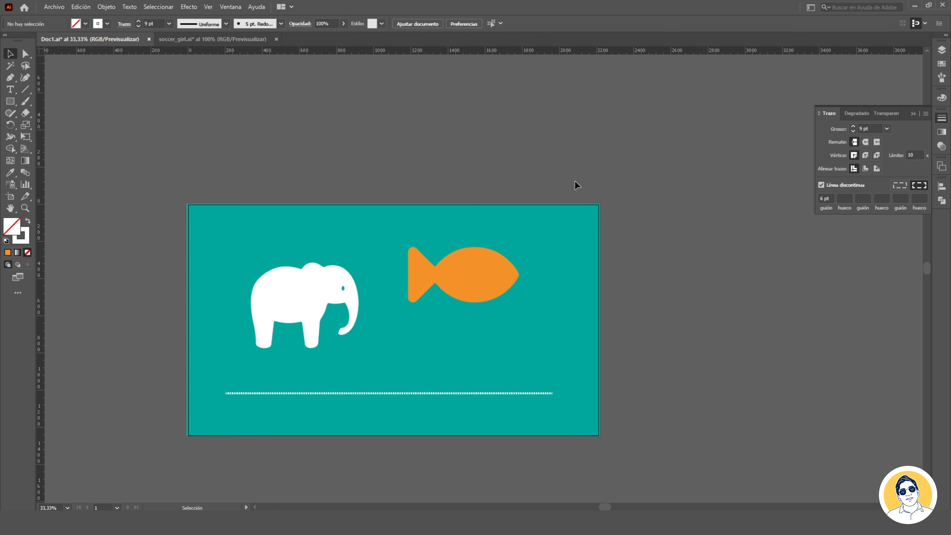
Set the dashed line's dash length to 20 pt and deselect it
{"action": "left_click", "coordinate": [494, 394]}
{"action": "left_click", "coordinate": [830, 195]}
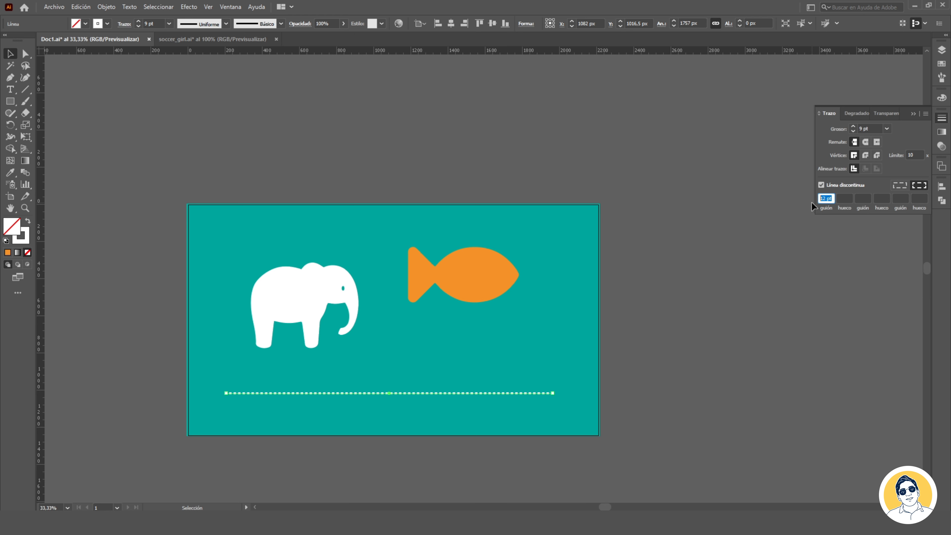
{"action": "type", "text": "20"}
{"action": "key", "text": "Return"}
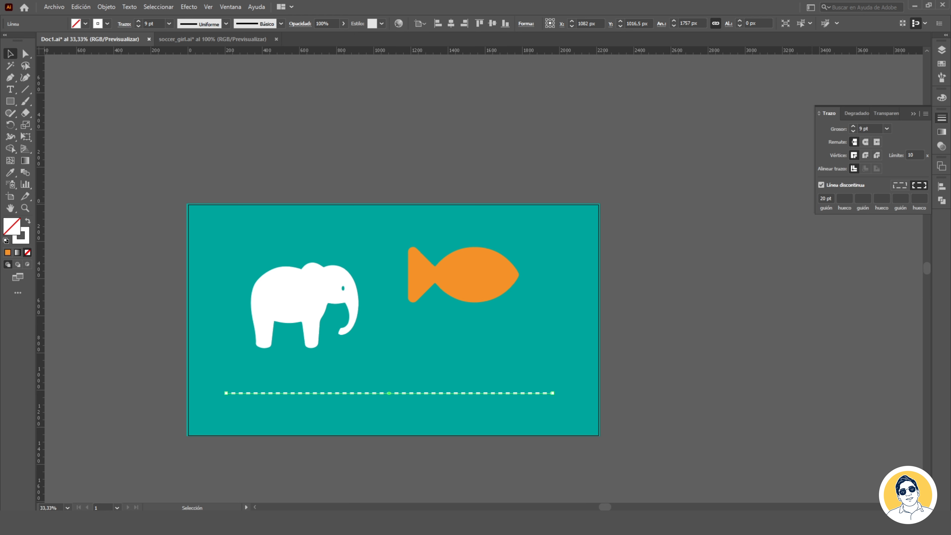
{"action": "left_click", "coordinate": [777, 269]}
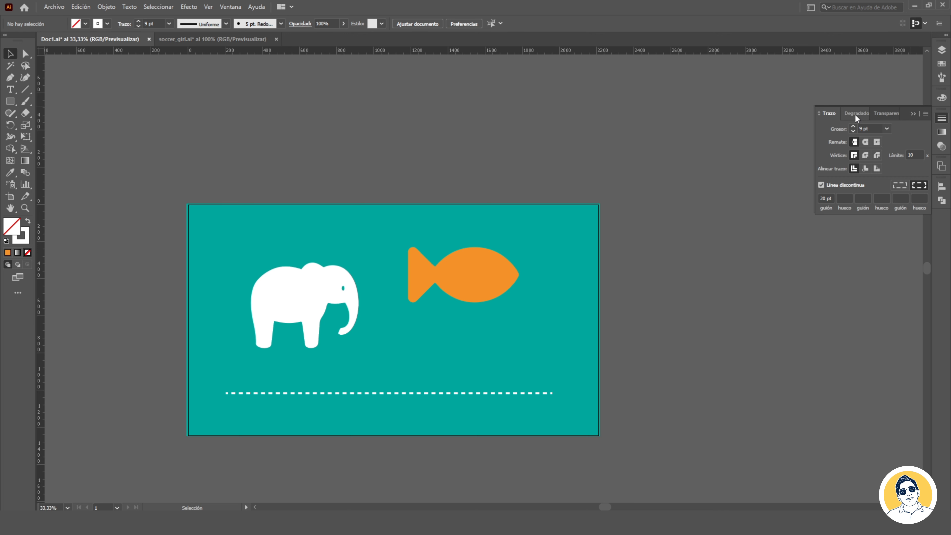
Move the elephant up and slightly to the left, and shift the fish slightly to the right
{"action": "left_click_drag", "start_coordinate": [601, 505], "coordinate": [612, 506]}
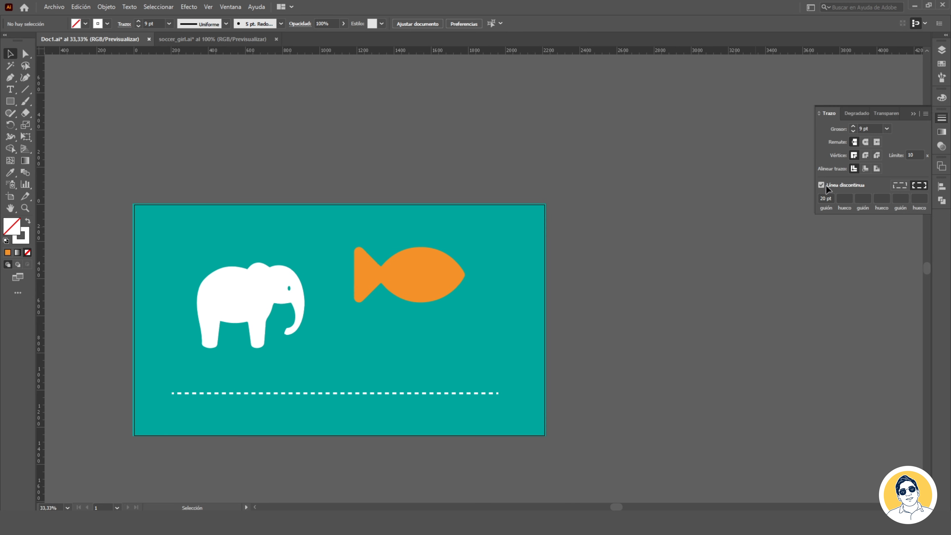
{"action": "left_click", "coordinate": [942, 133]}
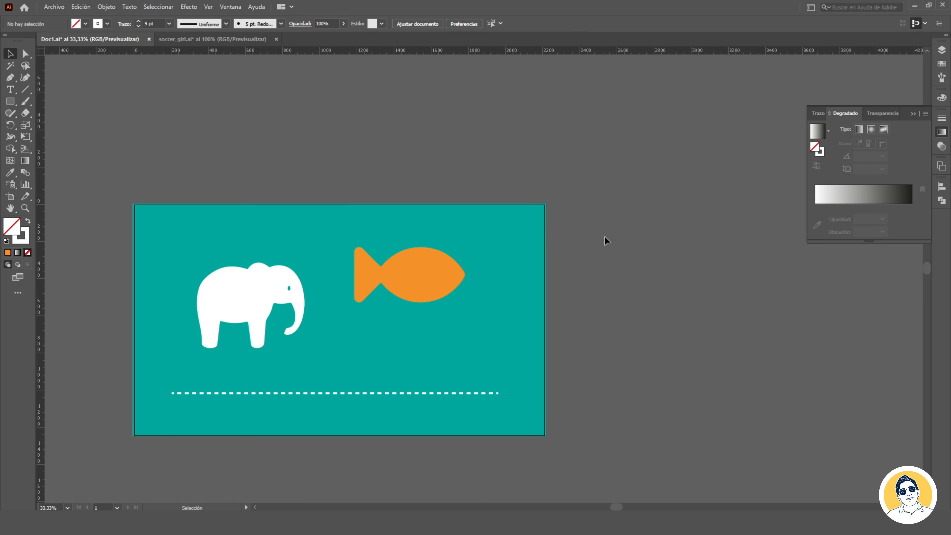
{"action": "left_click_drag", "start_coordinate": [251, 318], "coordinate": [243, 288]}
{"action": "mouse_move", "coordinate": [419, 283]}
{"action": "left_mouse_down"}
{"action": "mouse_move", "coordinate": [425, 296]}
{"action": "mouse_move", "coordinate": [432, 284]}
{"action": "left_mouse_up"}
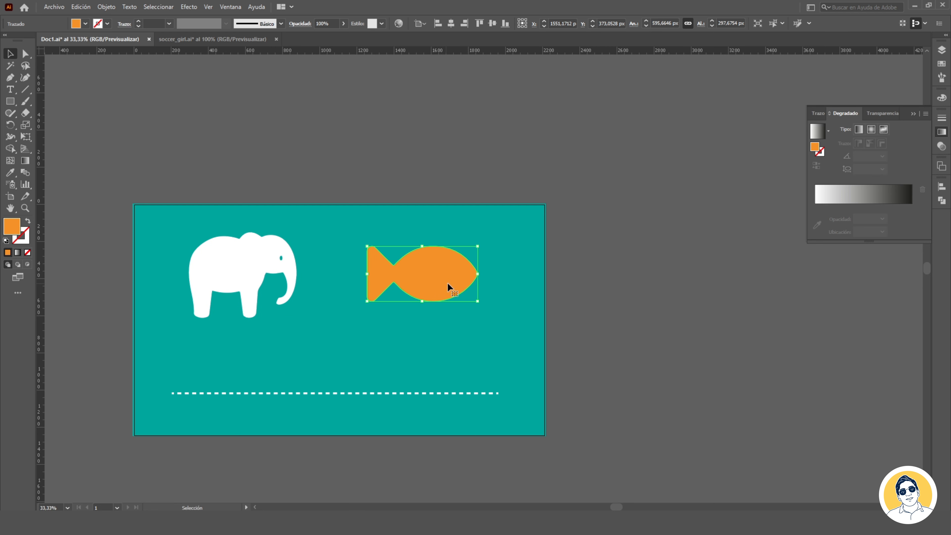
Fill the elephant with the Púrpura, Naranja gradient swatch
{"action": "left_click", "coordinate": [236, 290]}
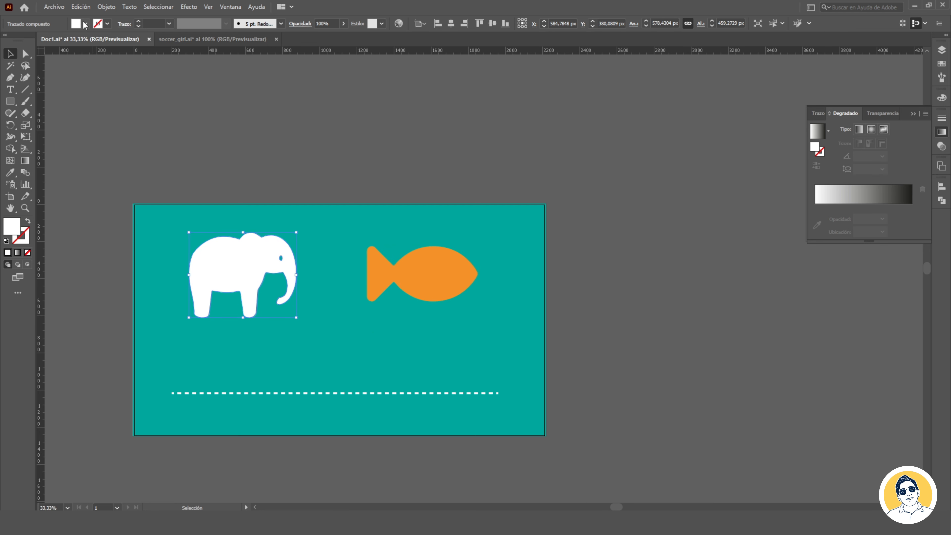
{"action": "left_click", "coordinate": [85, 24]}
{"action": "left_click", "coordinate": [21, 61]}
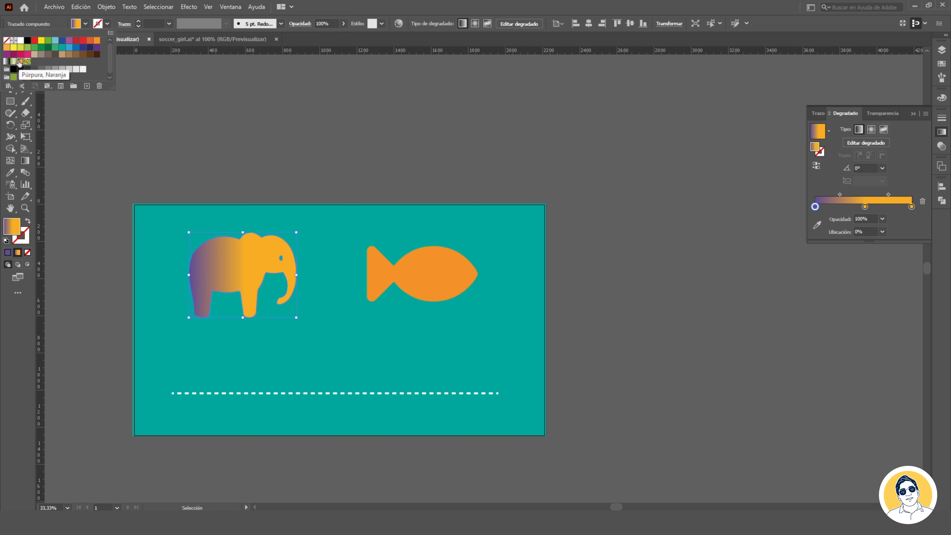
Recolor the elephant gradient's first stop blue and its last stop yellow (C 0.04, M 2, Y 90.97, K 0)
{"action": "double_click", "coordinate": [815, 207]}
{"action": "left_click_drag", "start_coordinate": [866, 256], "coordinate": [829, 259]}
{"action": "left_click", "coordinate": [912, 207]}
{"action": "double_click", "coordinate": [912, 207]}
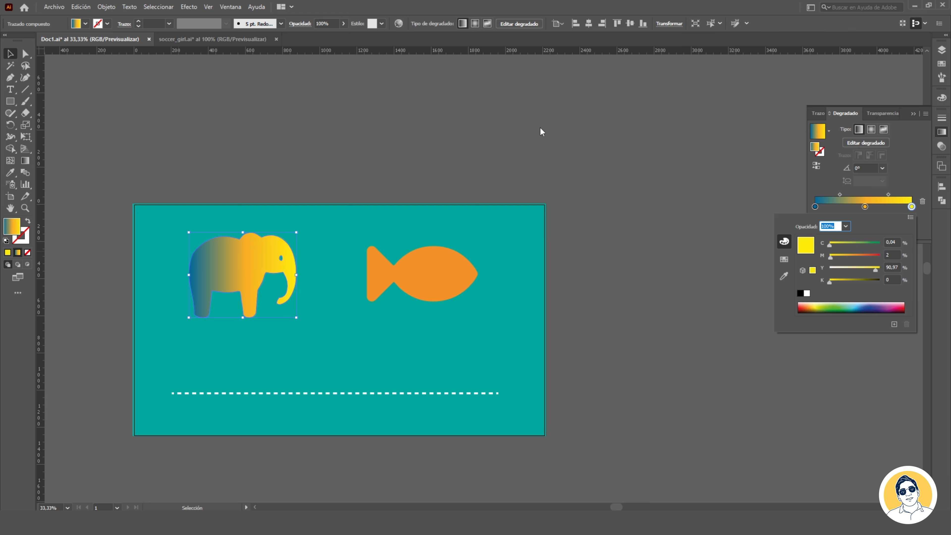
{"action": "left_click", "coordinate": [541, 127]}
Reselect the elephant and change its gradient to radial
{"action": "key", "text": "space"}
{"action": "left_click_drag", "start_coordinate": [224, 264], "coordinate": [387, 268]}
{"action": "key", "text": "ctrl+plus"}
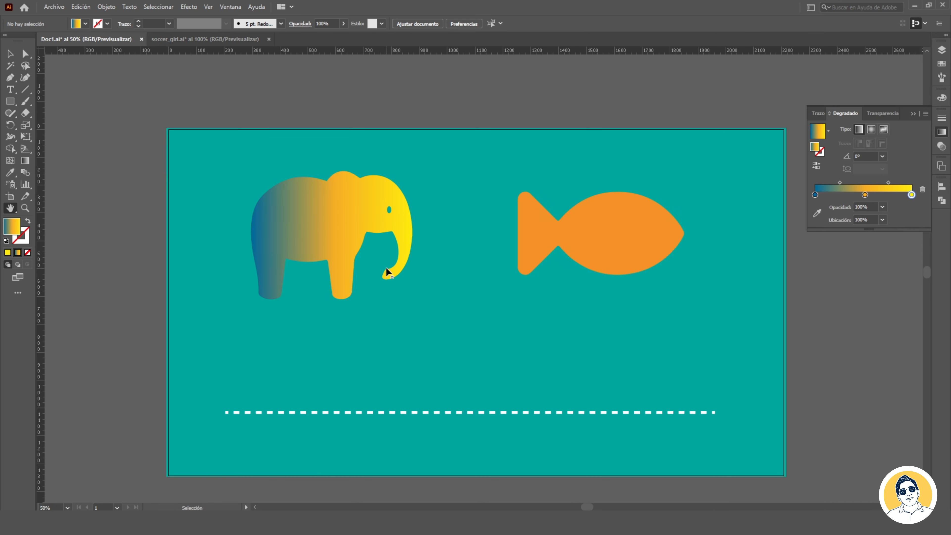
{"action": "left_click", "coordinate": [10, 54]}
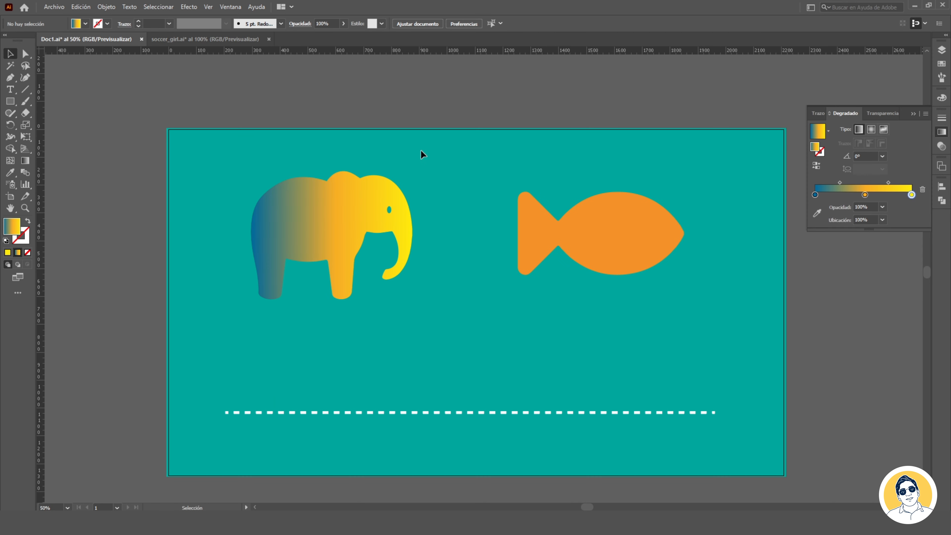
{"action": "left_click", "coordinate": [366, 197]}
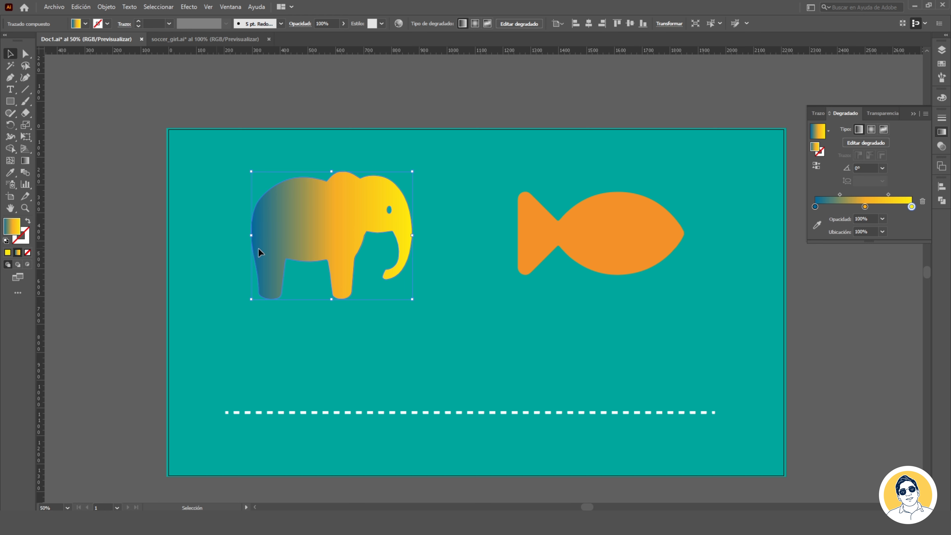
{"action": "left_click", "coordinate": [869, 129]}
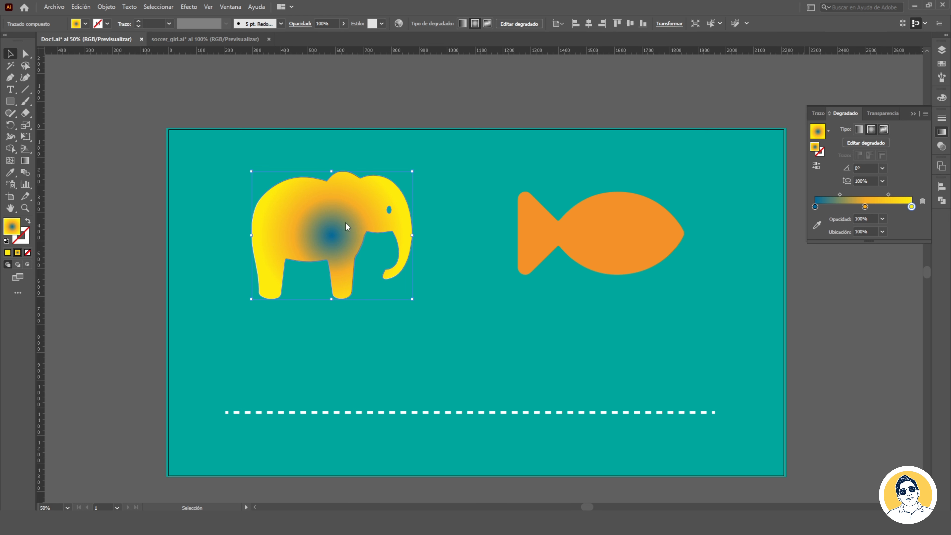
Apply a freeform gradient to the elephant and reposition its trunk and leg color points toward the head and body
{"action": "left_click_drag", "start_coordinate": [389, 274], "coordinate": [359, 204]}
{"action": "mouse_move", "coordinate": [271, 289]}
{"action": "left_mouse_down"}
{"action": "mouse_move", "coordinate": [264, 251]}
{"action": "mouse_move", "coordinate": [262, 293]}
{"action": "left_mouse_up"}
{"action": "left_click_drag", "start_coordinate": [342, 293], "coordinate": [292, 223]}
{"action": "left_click_drag", "start_coordinate": [359, 205], "coordinate": [327, 202]}
{"action": "key", "text": "v"}
{"action": "left_click", "coordinate": [253, 155]}
Undo the last color point moves in the elephant's freeform gradient
{"action": "key", "text": "ctrl+z"}
{"action": "key", "text": "ctrl+z"}
{"action": "left_click", "coordinate": [717, 183]}
Switch the elephant to a linear gradient, reverse its color order and reverse it back
{"action": "left_click", "coordinate": [281, 234]}
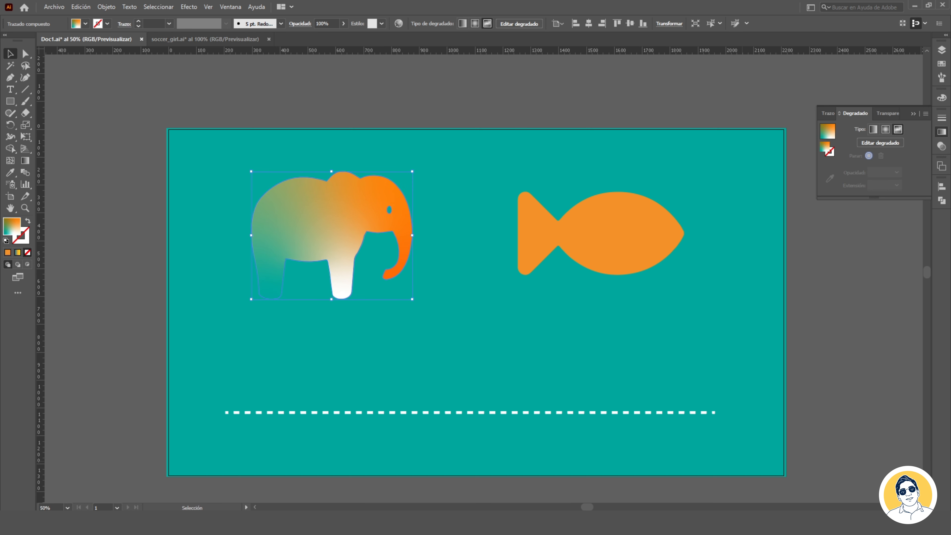
{"action": "left_click", "coordinate": [873, 130]}
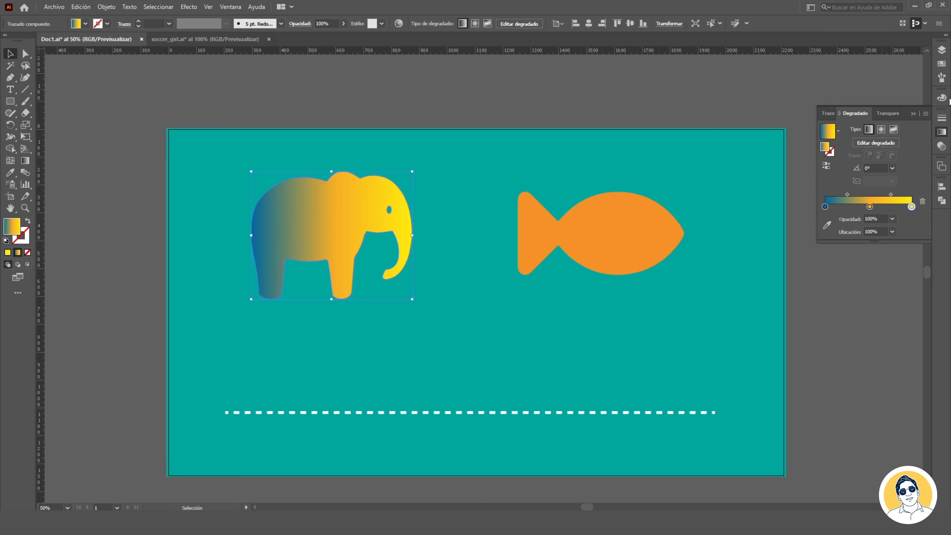
{"action": "left_click", "coordinate": [827, 166]}
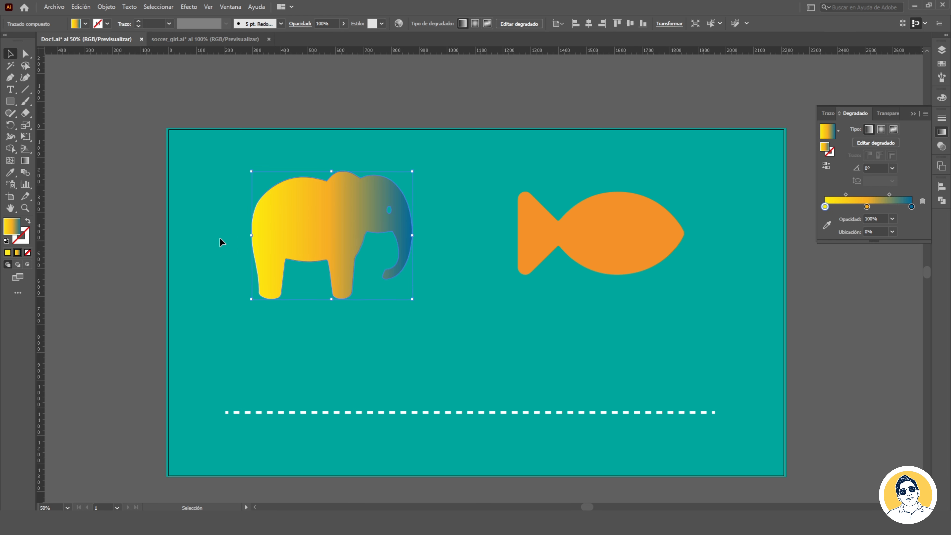
{"action": "left_click", "coordinate": [827, 166]}
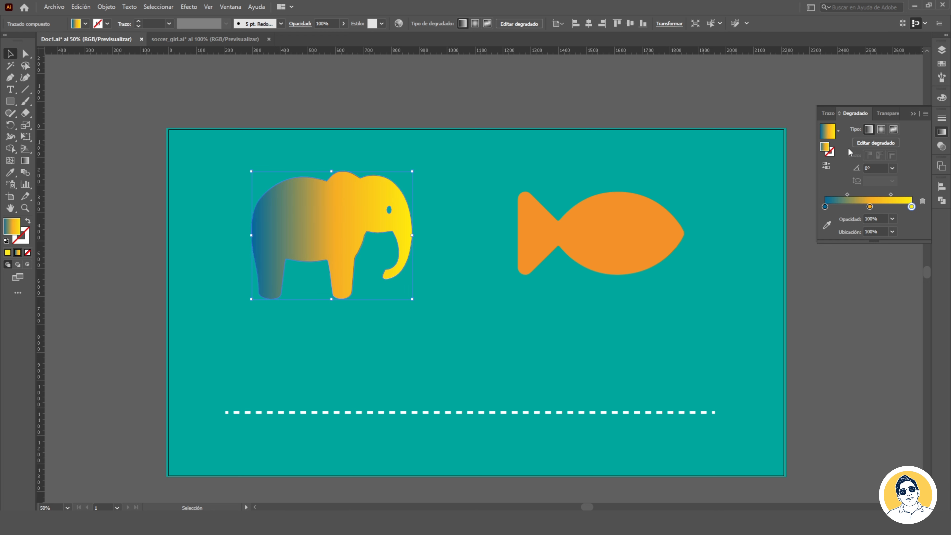
Change the elephant's gradient to radial, reverse its color order and deselect it
{"action": "left_click", "coordinate": [881, 129]}
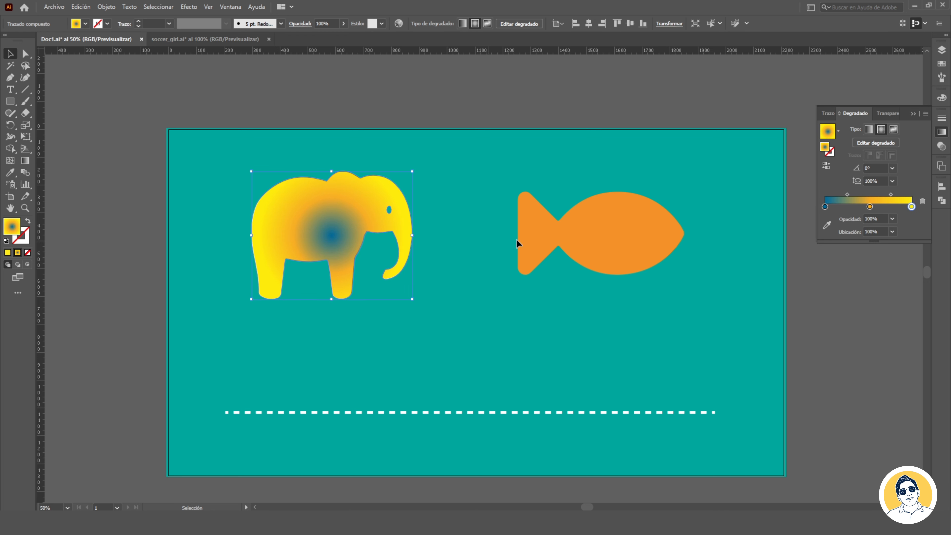
{"action": "left_click", "coordinate": [827, 166]}
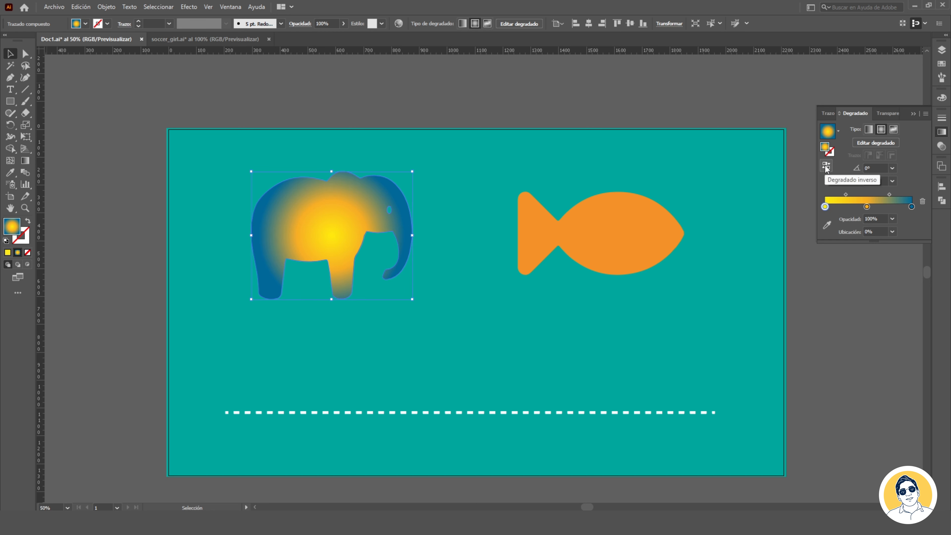
{"action": "left_click", "coordinate": [316, 320]}
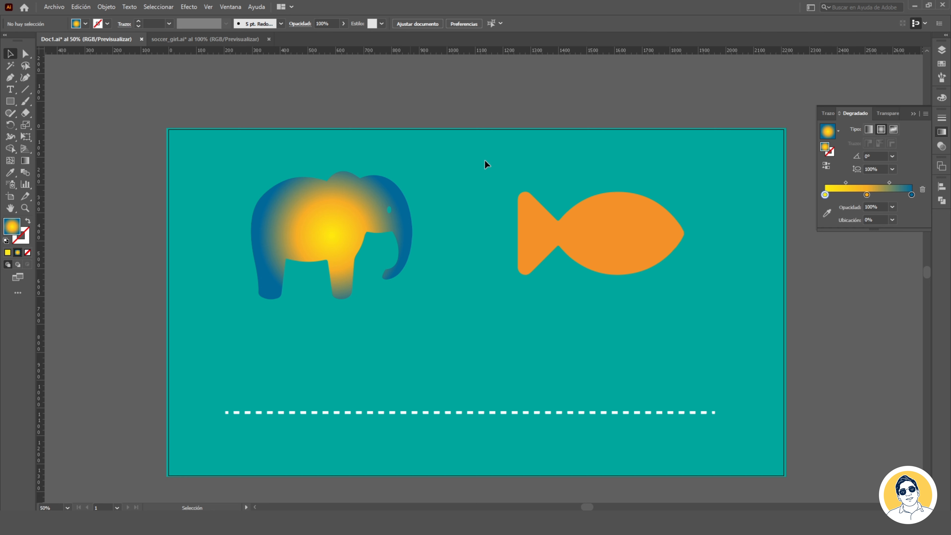
Reverse the elephant's gradient colors again and switch it to a freeform gradient
{"action": "left_click", "coordinate": [386, 266]}
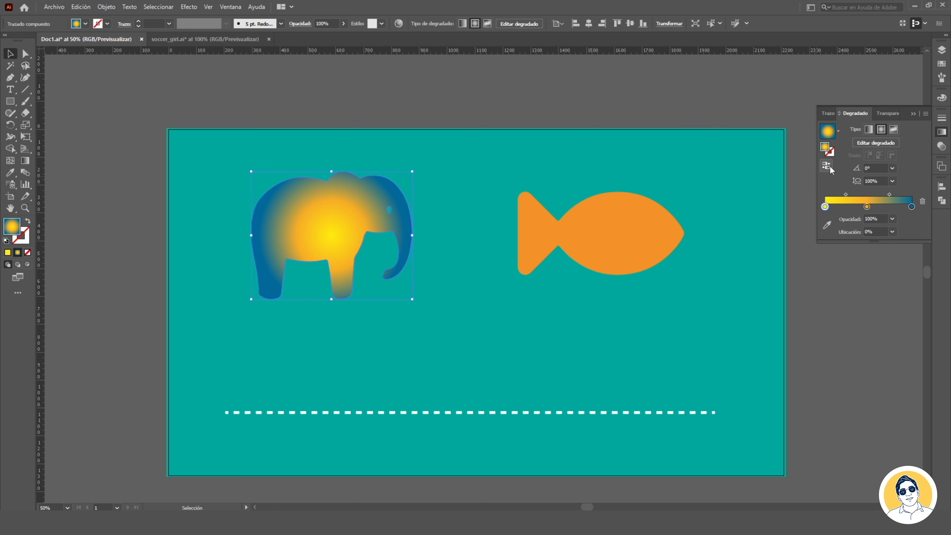
{"action": "left_click", "coordinate": [826, 165]}
{"action": "left_click", "coordinate": [894, 130]}
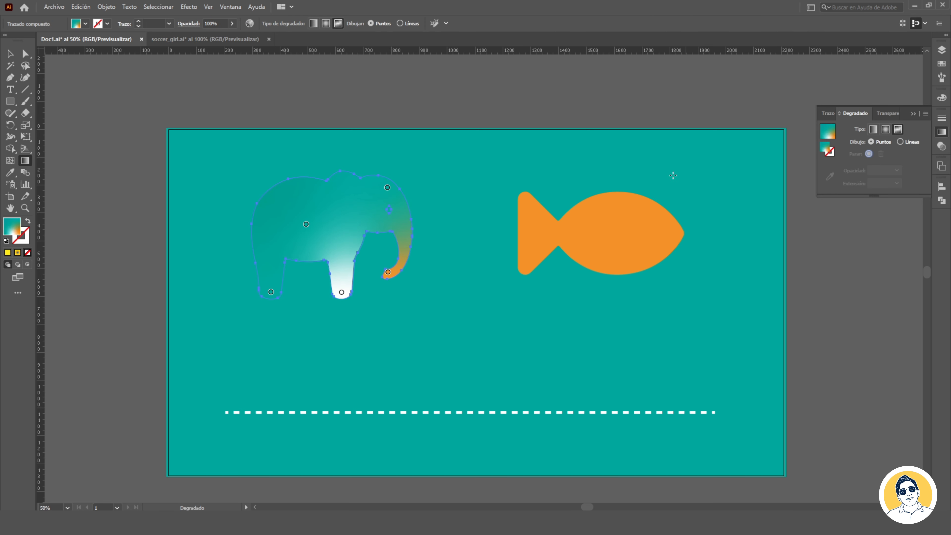
Undo the elephant's freeform and radial changes back to the blue, orange and yellow linear gradient
{"action": "left_click", "coordinate": [10, 54]}
{"action": "key", "text": "ctrl+z"}
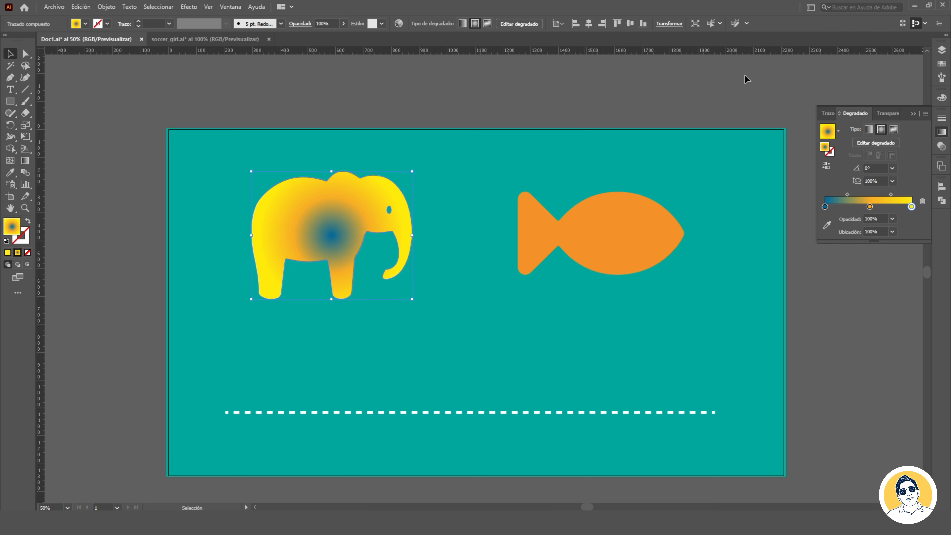
{"action": "key", "text": "ctrl+z"}
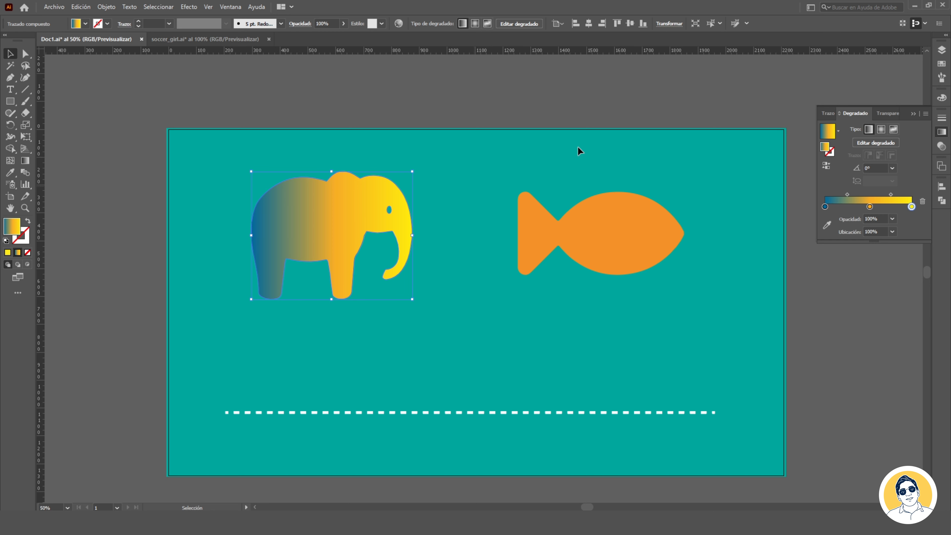
Examine the elephant's stroke and fill gradient settings and the list of preset gradients
{"action": "left_click", "coordinate": [831, 154]}
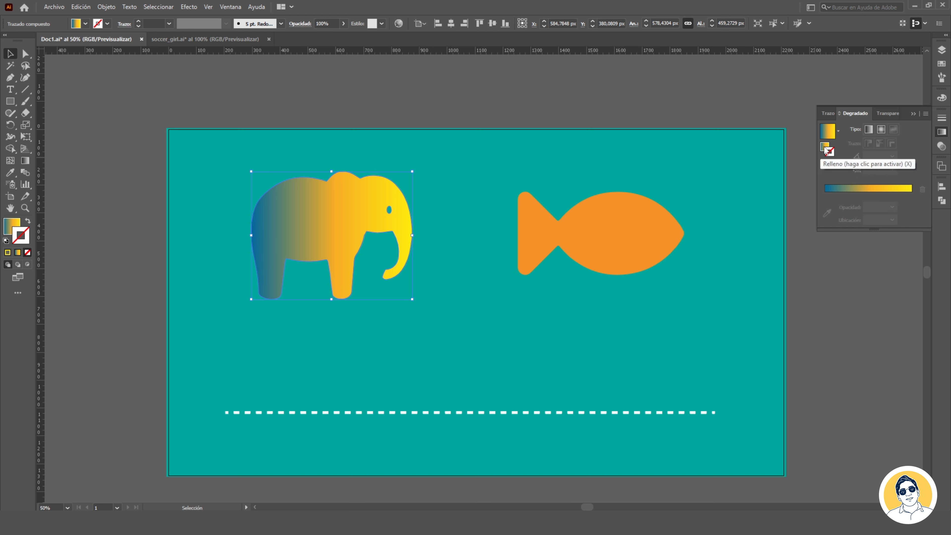
{"action": "left_click", "coordinate": [833, 134]}
{"action": "left_click", "coordinate": [838, 133]}
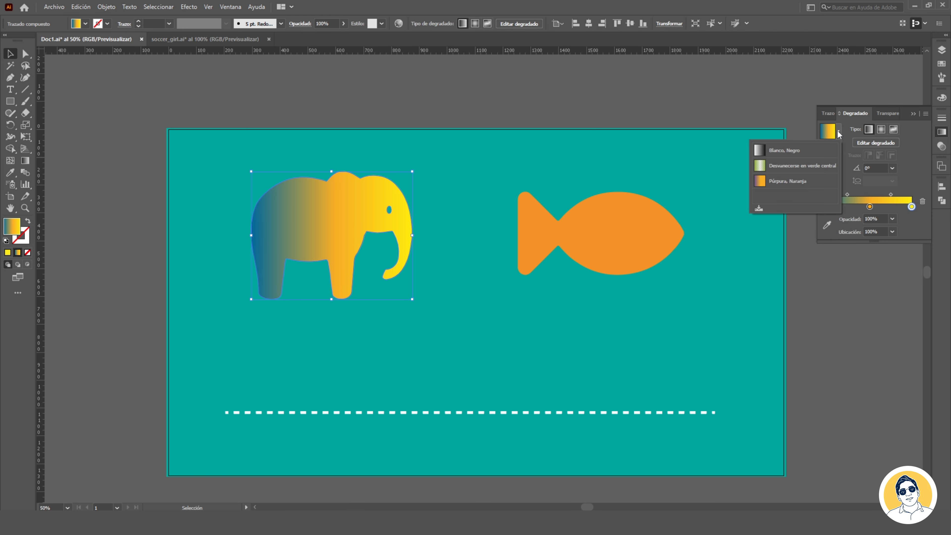
{"action": "left_click", "coordinate": [838, 132]}
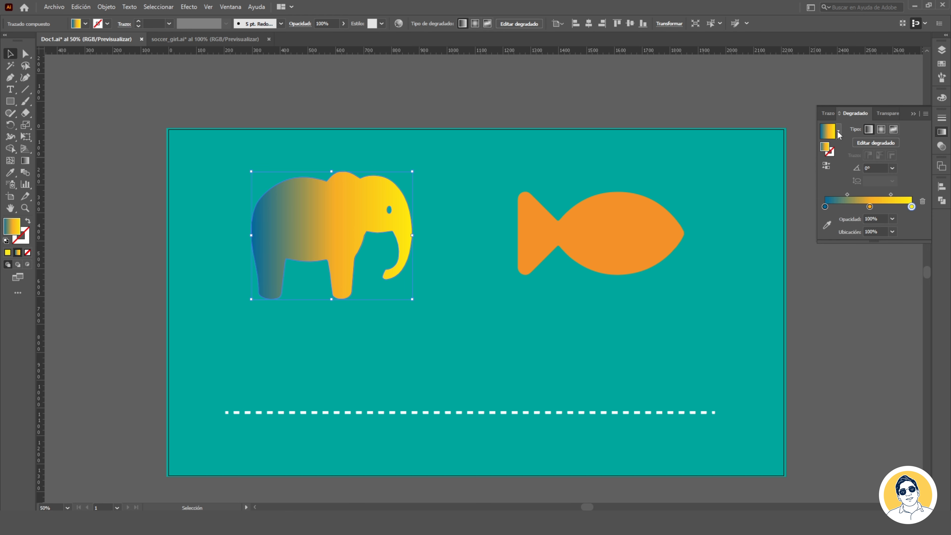
Try 40% opacity on the yellow end stop of the elephant's gradient and undo it
{"action": "left_click", "coordinate": [893, 219]}
{"action": "left_click", "coordinate": [910, 274]}
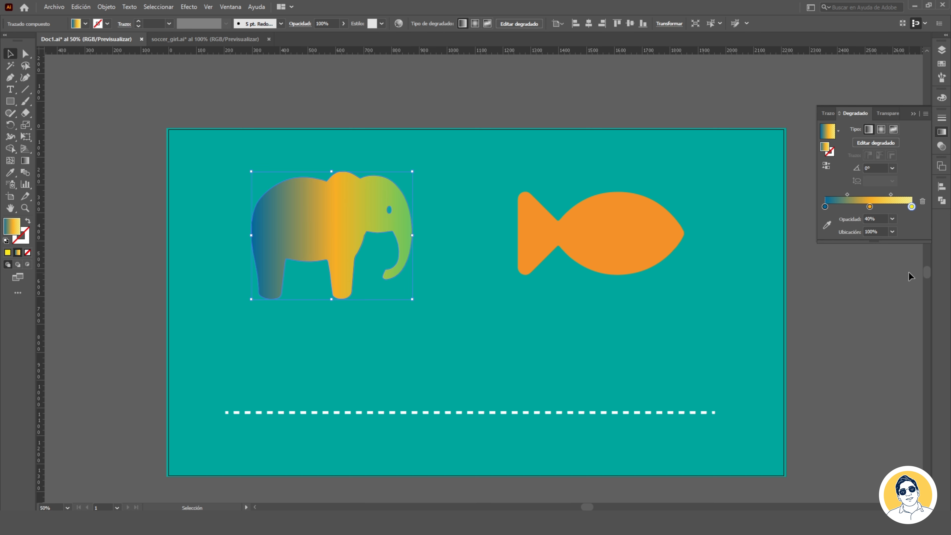
{"action": "left_click", "coordinate": [742, 109]}
{"action": "key", "text": "ctrl+z"}
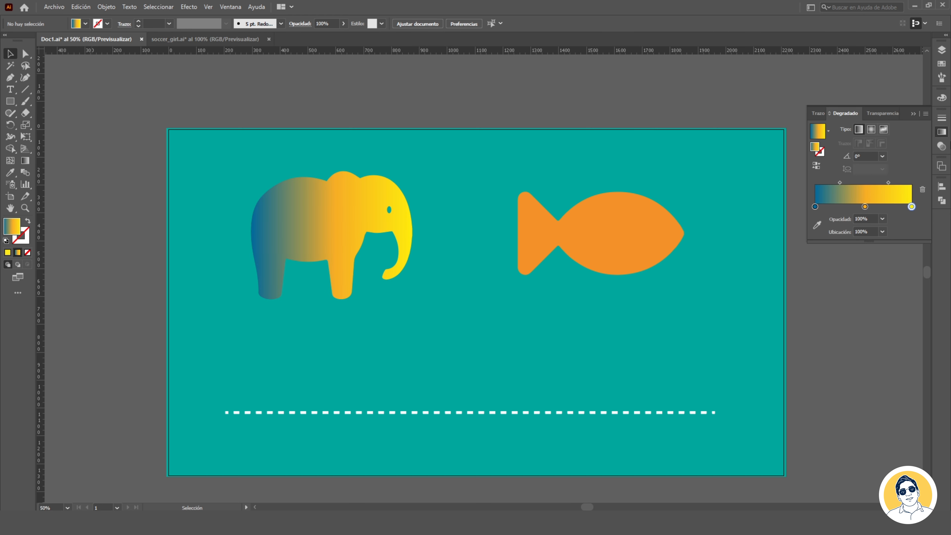
Show the transparency settings, move the fish and elephant off the artboard's right side, and delete the dashed line
{"action": "left_click", "coordinate": [943, 147]}
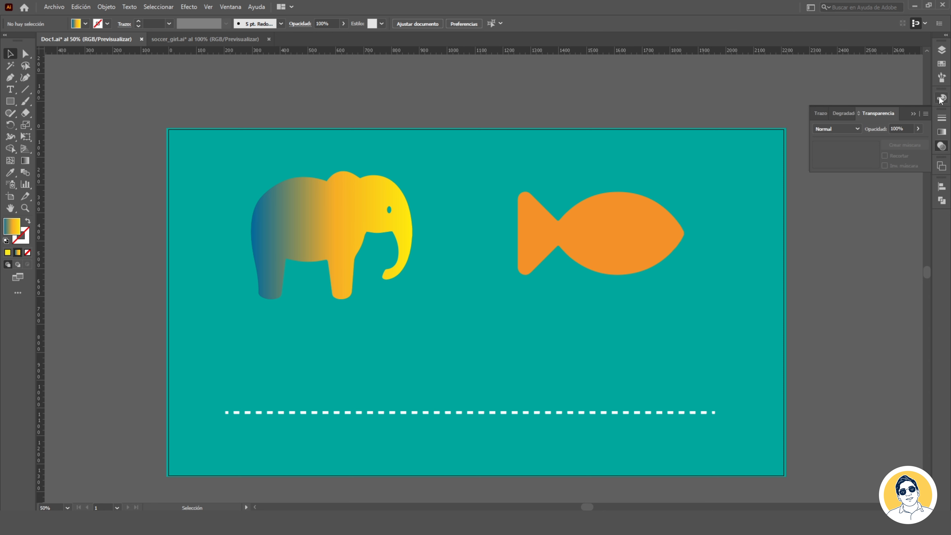
{"action": "left_click", "coordinate": [595, 239]}
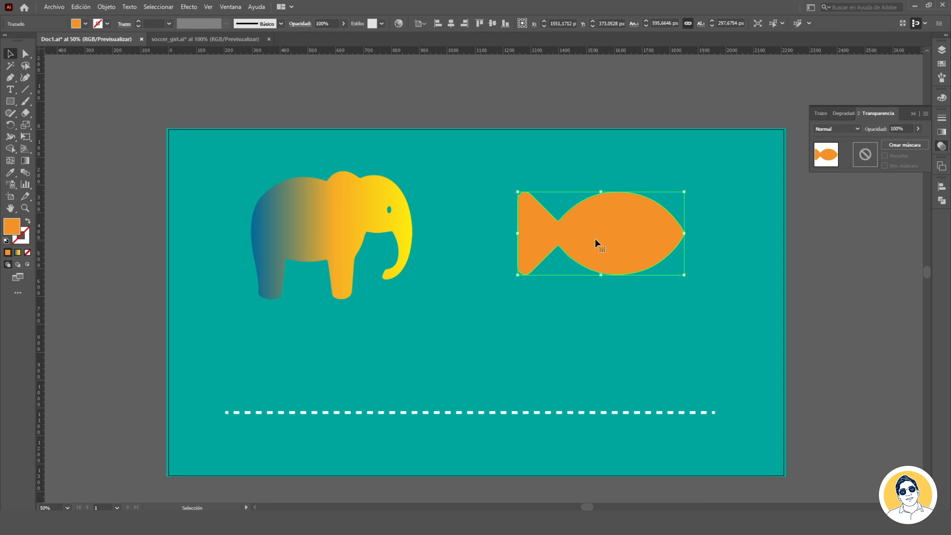
{"action": "left_click_drag", "start_coordinate": [595, 239], "coordinate": [889, 321]}
{"action": "left_click_drag", "start_coordinate": [327, 229], "coordinate": [884, 414]}
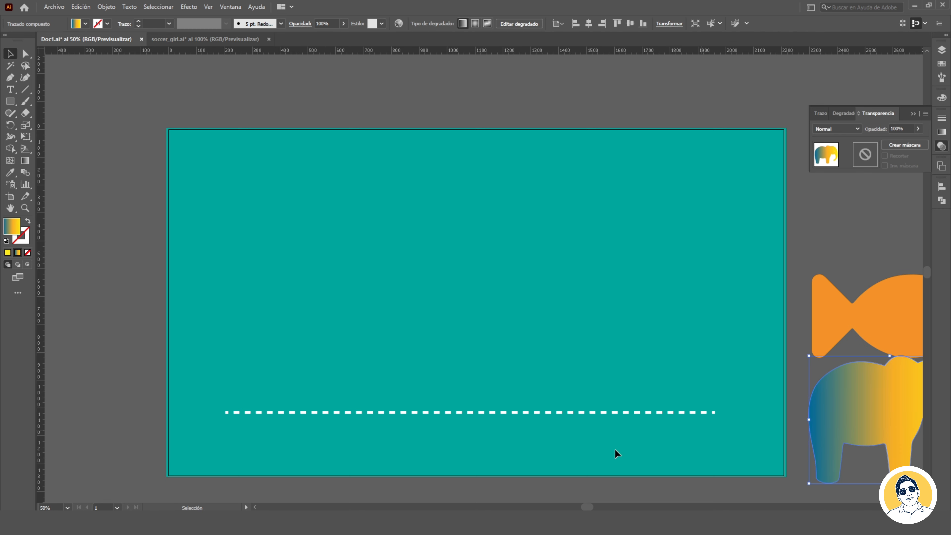
{"action": "left_click", "coordinate": [553, 413]}
{"action": "key", "text": "Delete"}
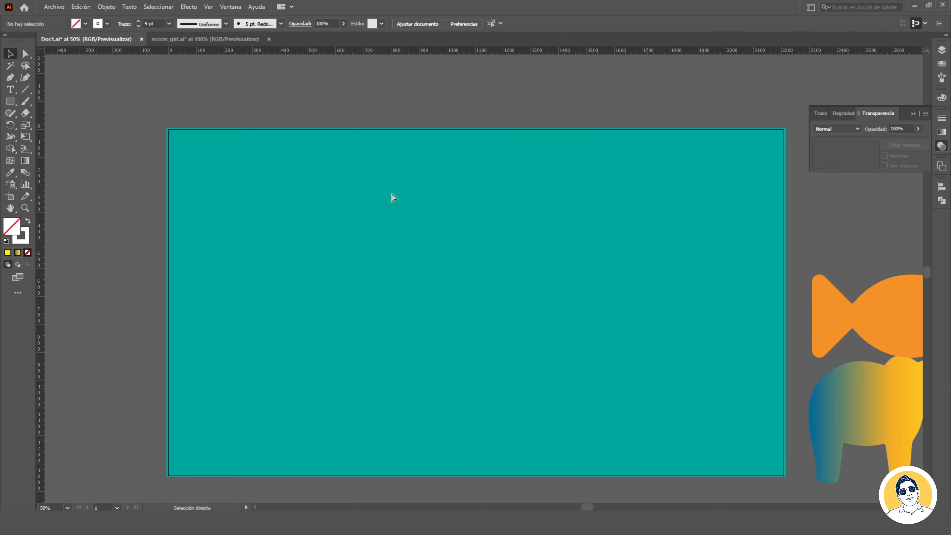
Paste the linked grayscale grapefruit photo and position it over the middle of the artboard
{"action": "key", "text": "ctrl+v"}
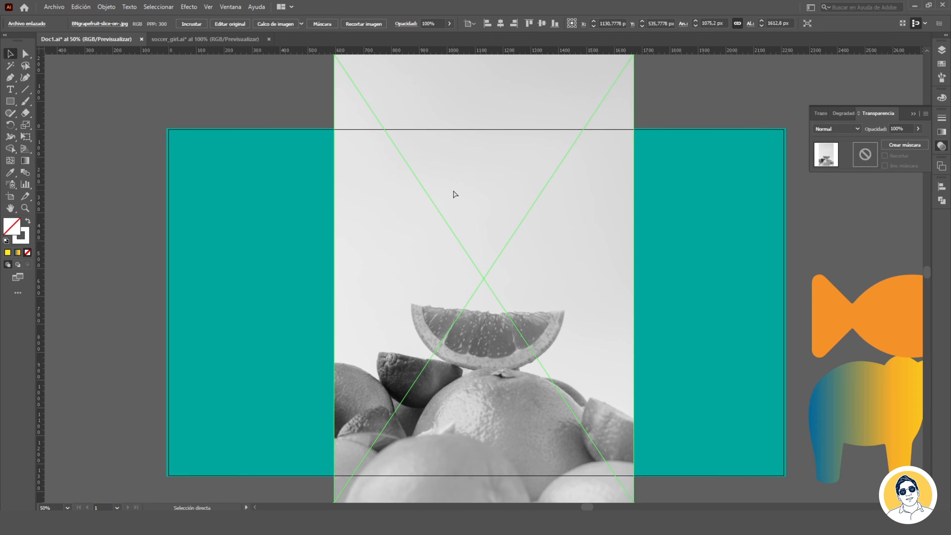
{"action": "key", "text": "ctrl+minus"}
{"action": "left_click_drag", "start_coordinate": [499, 244], "coordinate": [505, 220]}
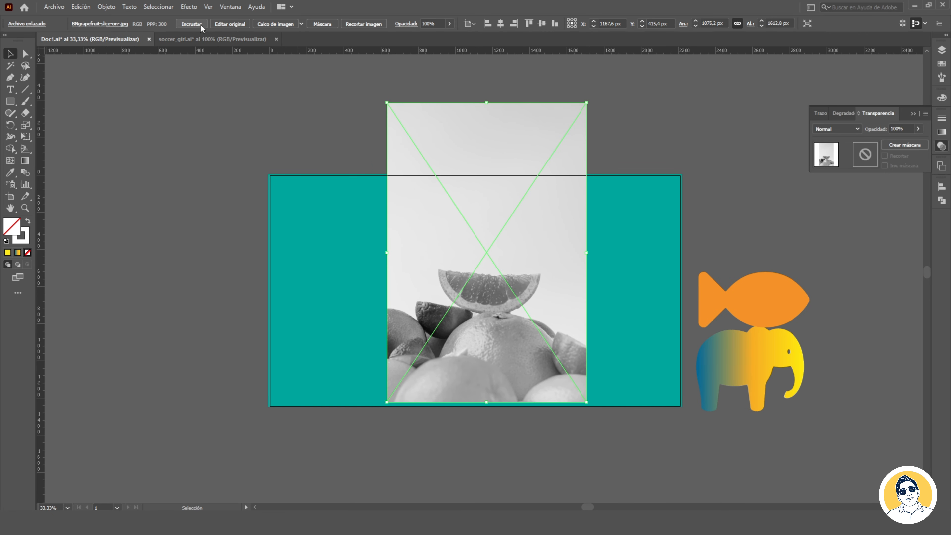
Crop away the photo's empty upper area to about 864 px tall and move the image to the artboard's center
{"action": "left_click", "coordinate": [376, 24]}
{"action": "mouse_move", "coordinate": [486, 244]}
{"action": "left_mouse_down"}
{"action": "mouse_move", "coordinate": [484, 219]}
{"action": "mouse_move", "coordinate": [486, 243]}
{"action": "left_mouse_up"}
{"action": "left_click_drag", "start_coordinate": [486, 389], "coordinate": [489, 403]}
{"action": "key", "text": "Return"}
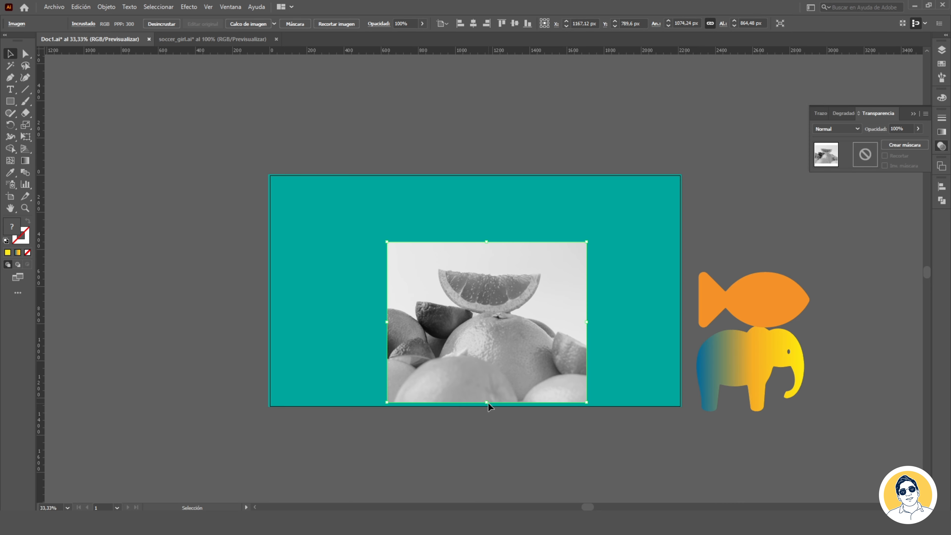
{"action": "left_click_drag", "start_coordinate": [470, 301], "coordinate": [464, 264]}
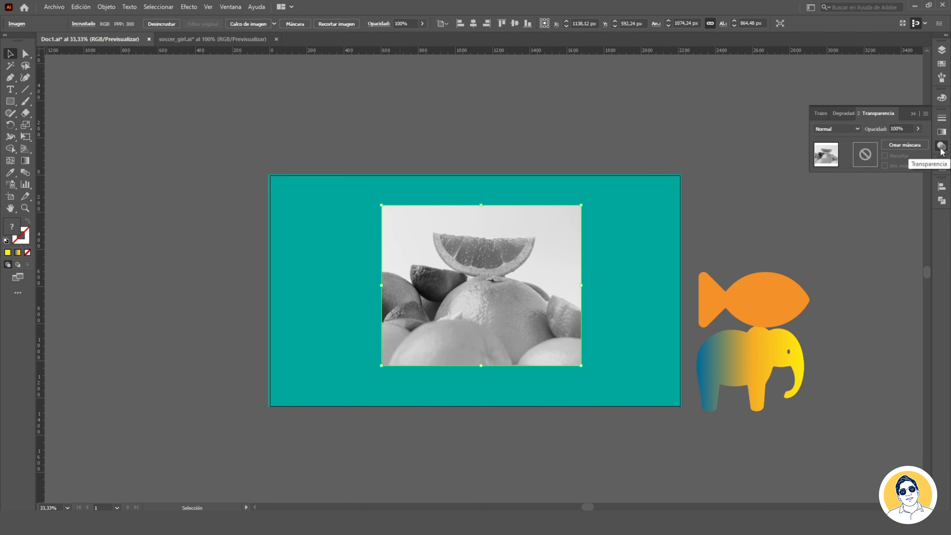
Set the grayscale fruit image's blending mode to Multiplicar and deselect it
{"action": "left_click", "coordinate": [857, 129]}
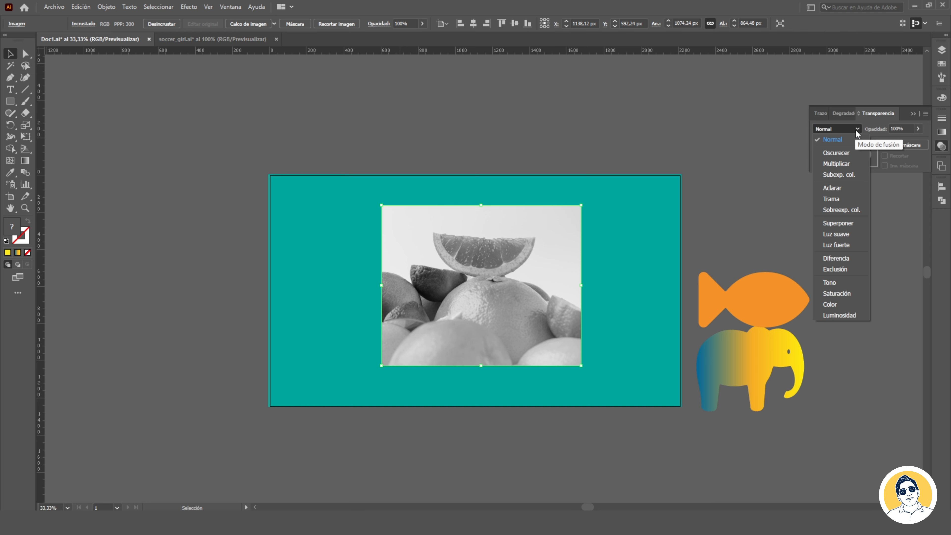
{"action": "left_click", "coordinate": [853, 163]}
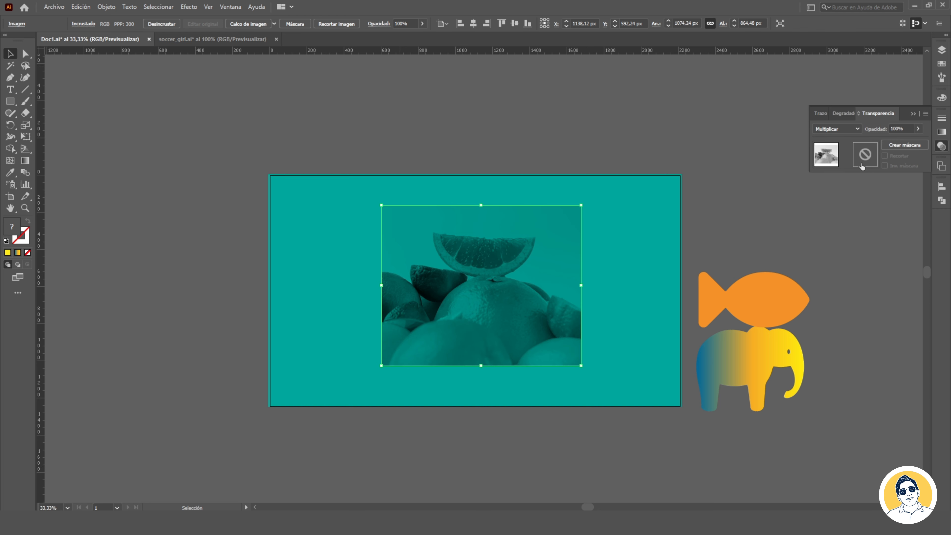
{"action": "key", "text": "ctrl+plus"}
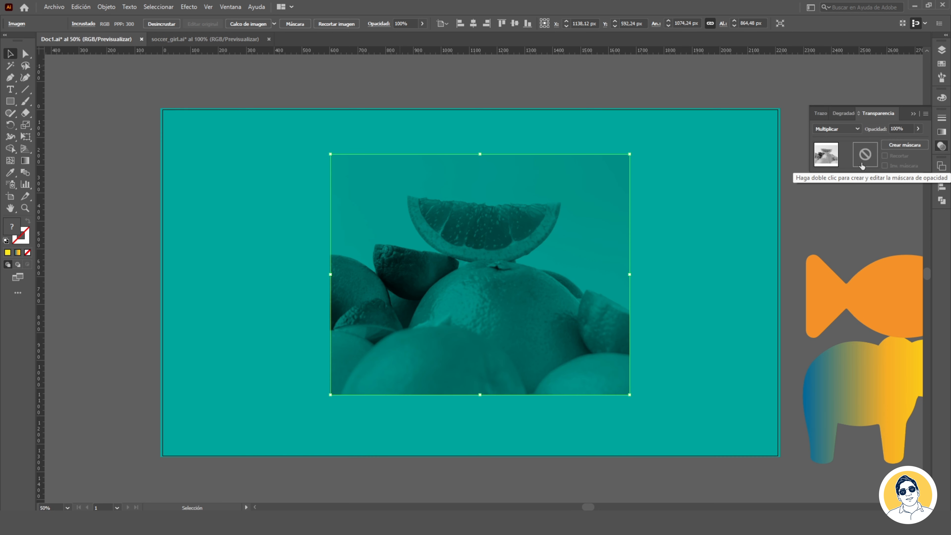
{"action": "left_click", "coordinate": [660, 82]}
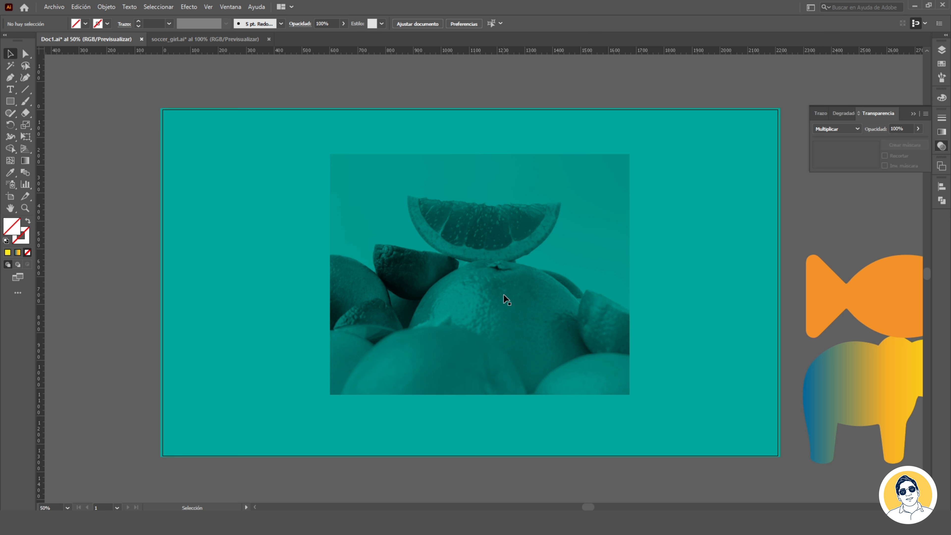
Add the text "DISEÑO" in white at 72 pt over the middle of the fruit image
{"action": "left_click", "coordinate": [10, 89]}
{"action": "left_click", "coordinate": [445, 267]}
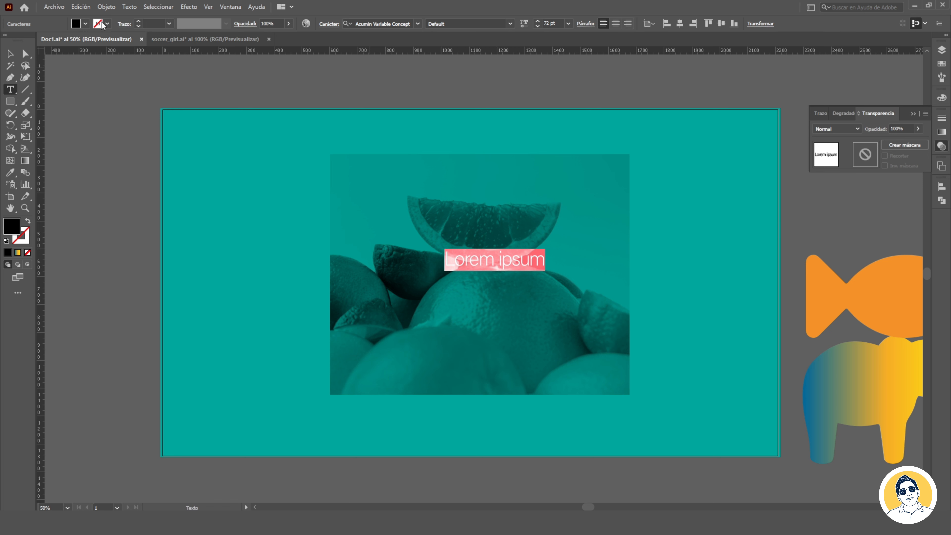
{"action": "left_click", "coordinate": [86, 24]}
{"action": "left_click", "coordinate": [20, 40]}
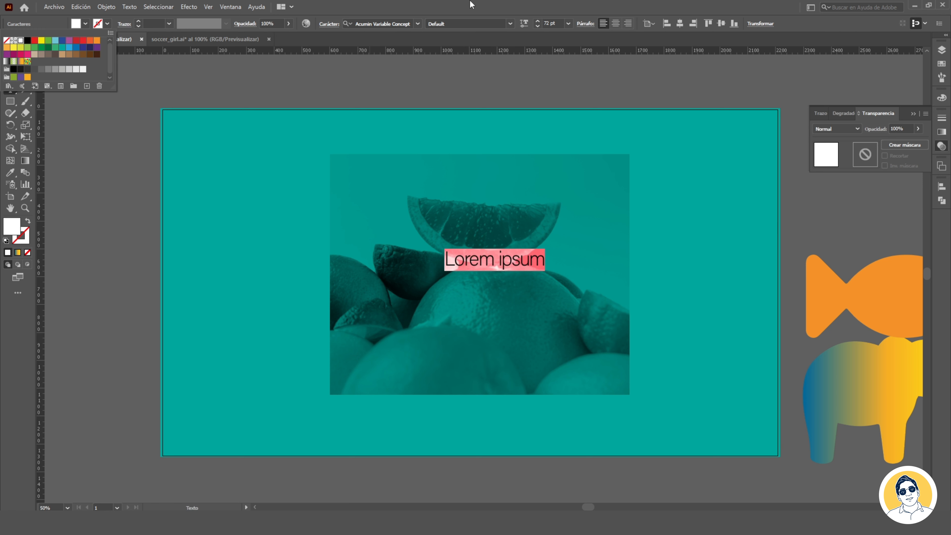
{"action": "left_click", "coordinate": [569, 23]}
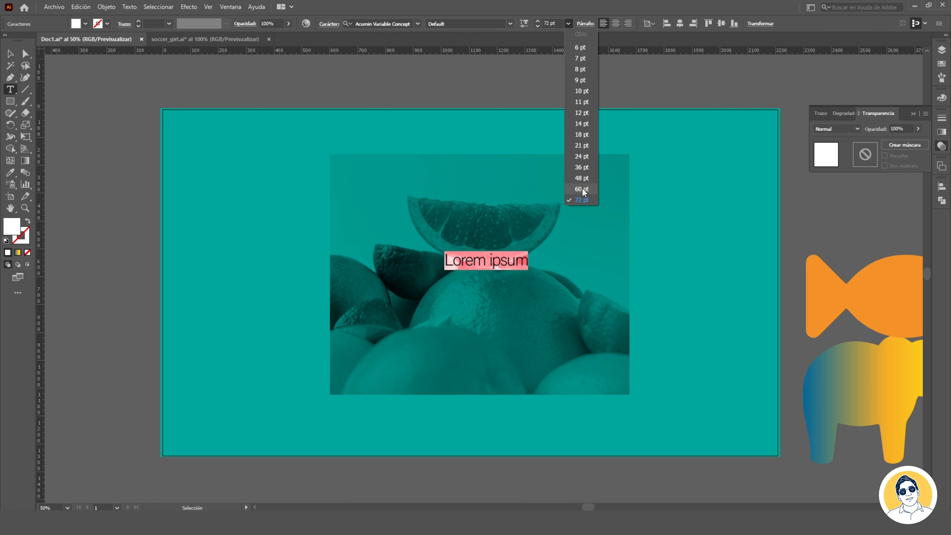
{"action": "left_click", "coordinate": [581, 198]}
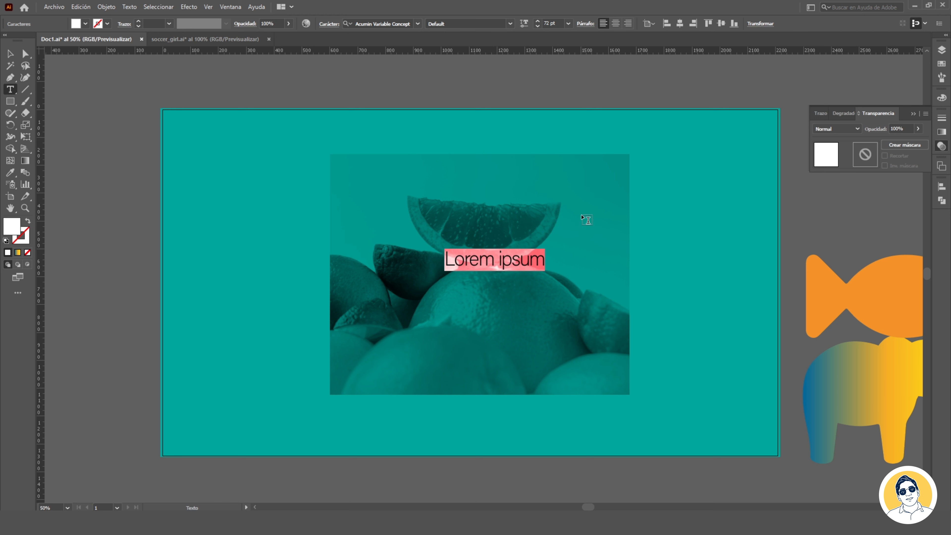
{"action": "type", "text": "DISEÑO"}
{"action": "key", "text": "Escape"}
Try the blending modes Oscurecer, Aclarar and Subexp. col. on the fruit image
{"action": "left_click", "coordinate": [352, 169]}
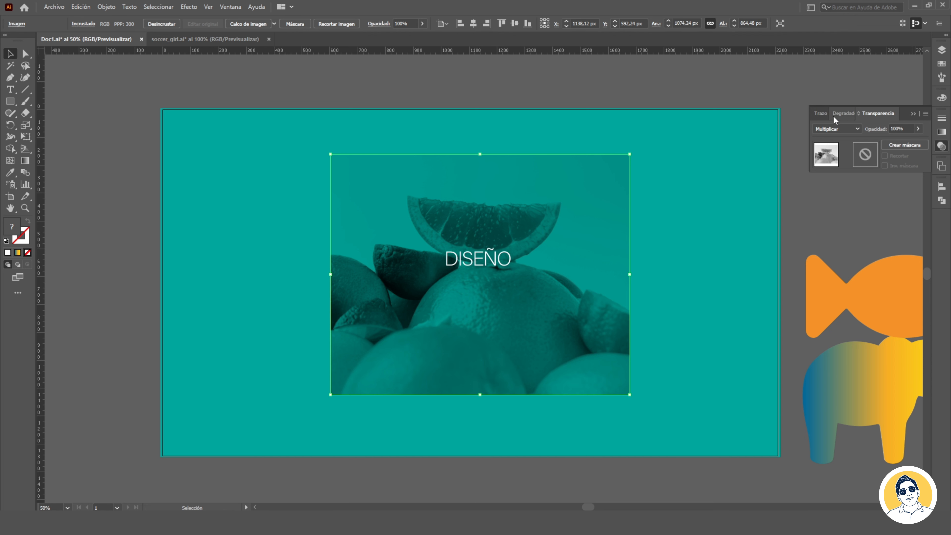
{"action": "left_click", "coordinate": [838, 128]}
{"action": "left_click", "coordinate": [841, 151]}
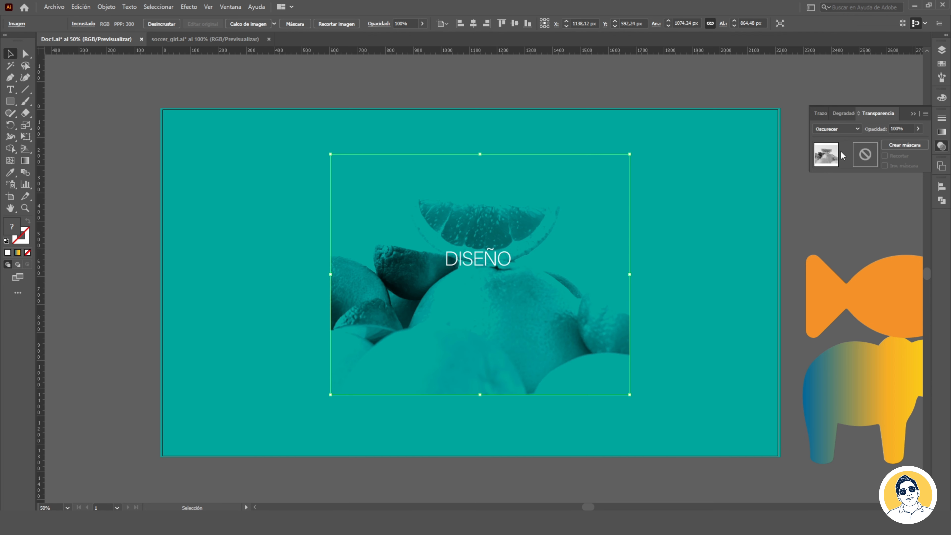
{"action": "left_click", "coordinate": [838, 126]}
{"action": "left_click", "coordinate": [850, 188]}
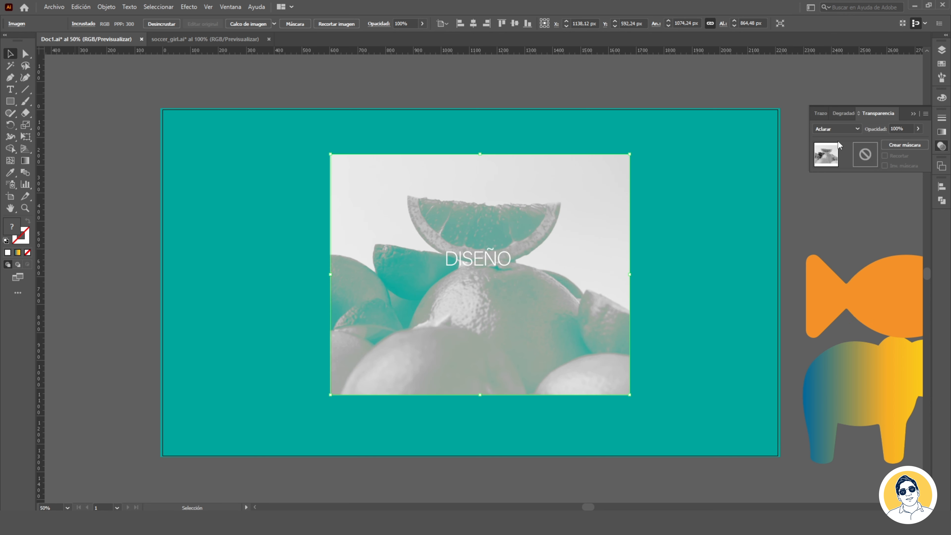
{"action": "left_click", "coordinate": [836, 129]}
{"action": "left_click", "coordinate": [845, 174]}
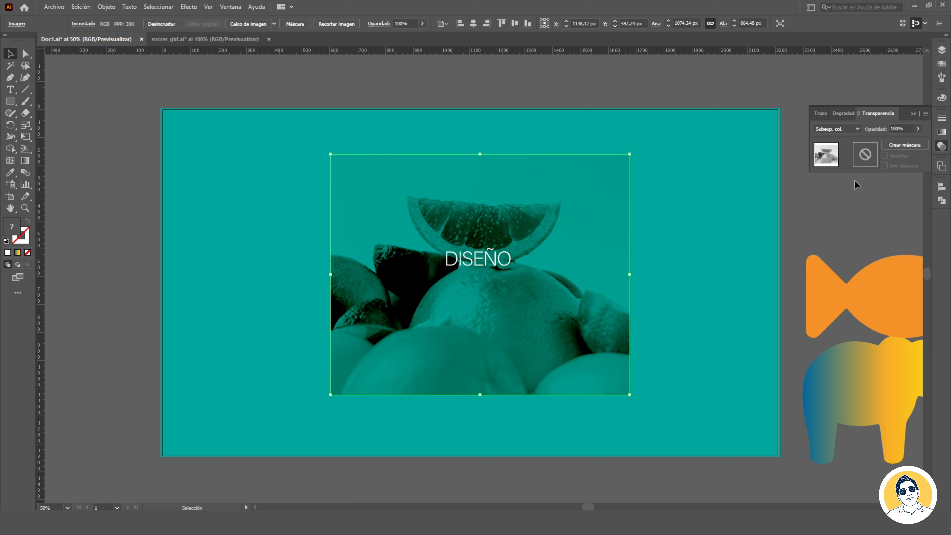
Change the fruit image's blending mode to Luz suave and deselect it
{"action": "left_click", "coordinate": [835, 128]}
{"action": "left_click", "coordinate": [842, 206]}
{"action": "left_click", "coordinate": [837, 129]}
{"action": "left_click", "coordinate": [844, 230]}
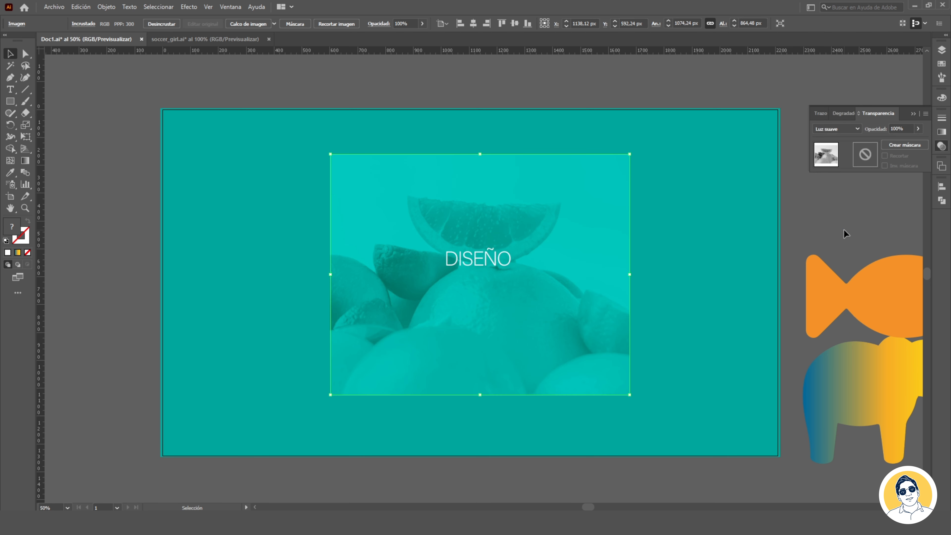
{"action": "left_click", "coordinate": [838, 129]}
{"action": "left_click", "coordinate": [718, 196]}
{"action": "left_click", "coordinate": [620, 87]}
Set the fruit image's blending mode to Diferencia and deselect it
{"action": "left_click", "coordinate": [574, 260]}
{"action": "left_click", "coordinate": [831, 129]}
{"action": "left_click", "coordinate": [829, 257]}
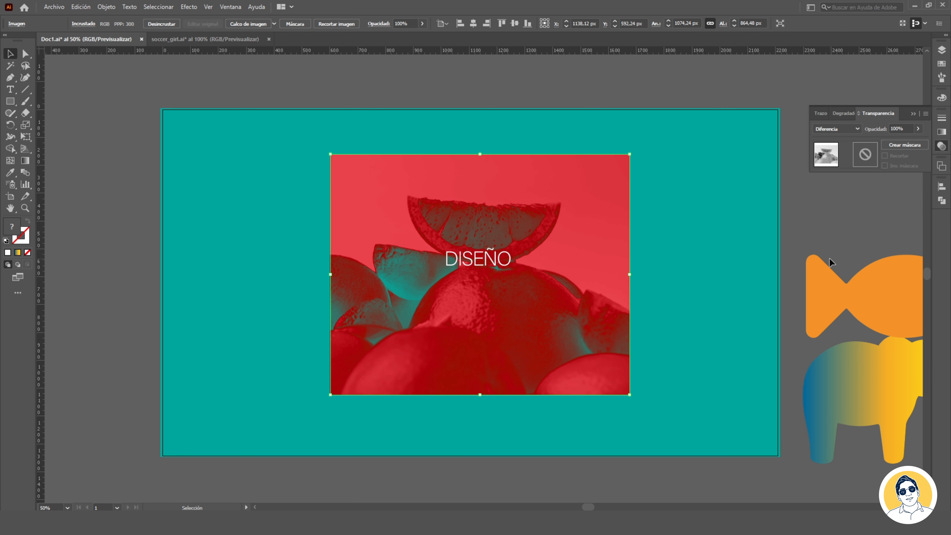
{"action": "left_click", "coordinate": [581, 106]}
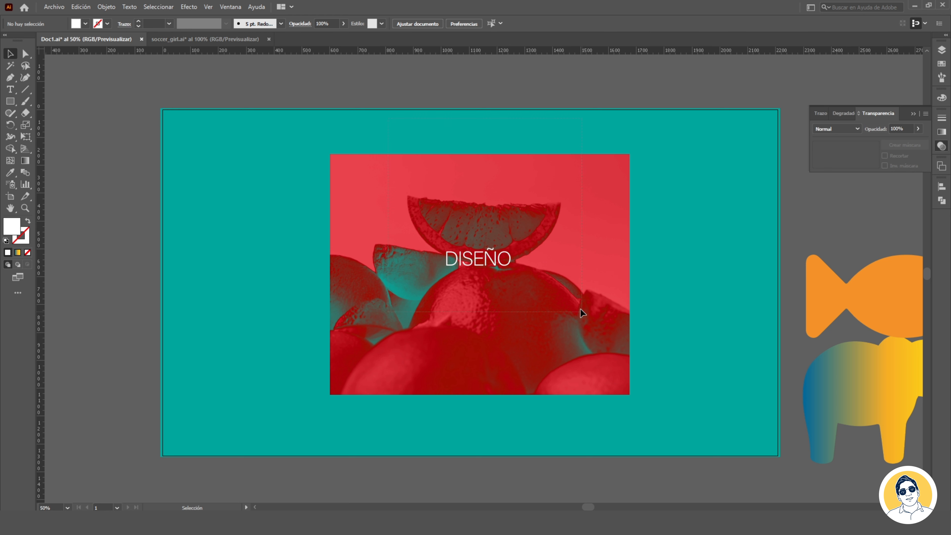
Select the blended fruit image together with its "DISEÑO" text and delete both
{"action": "left_click_drag", "start_coordinate": [390, 119], "coordinate": [579, 310]}
{"action": "key", "text": "Delete"}
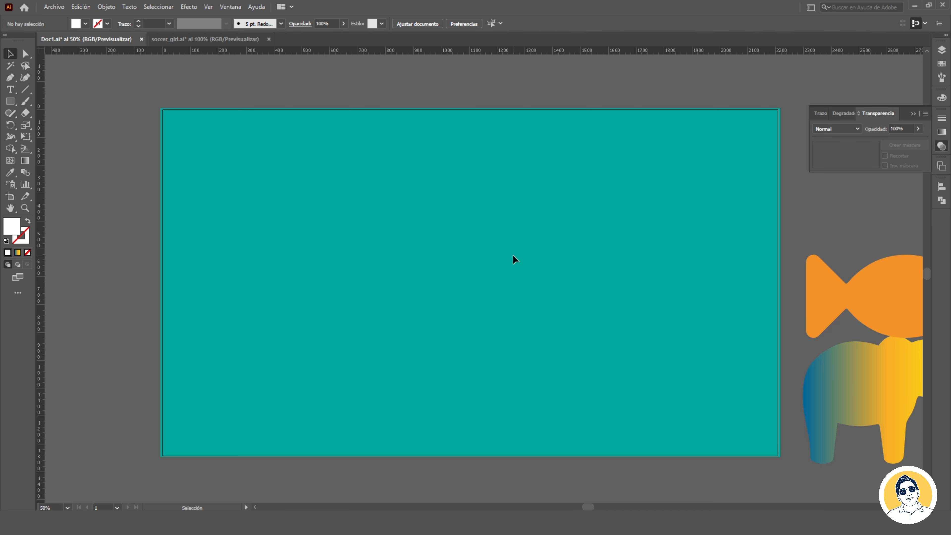
Paste the color grapefruit photo, move it up over the artboard and embed it in the document
{"action": "key", "text": "ctrl+v"}
{"action": "left_click_drag", "start_coordinate": [487, 310], "coordinate": [484, 244]}
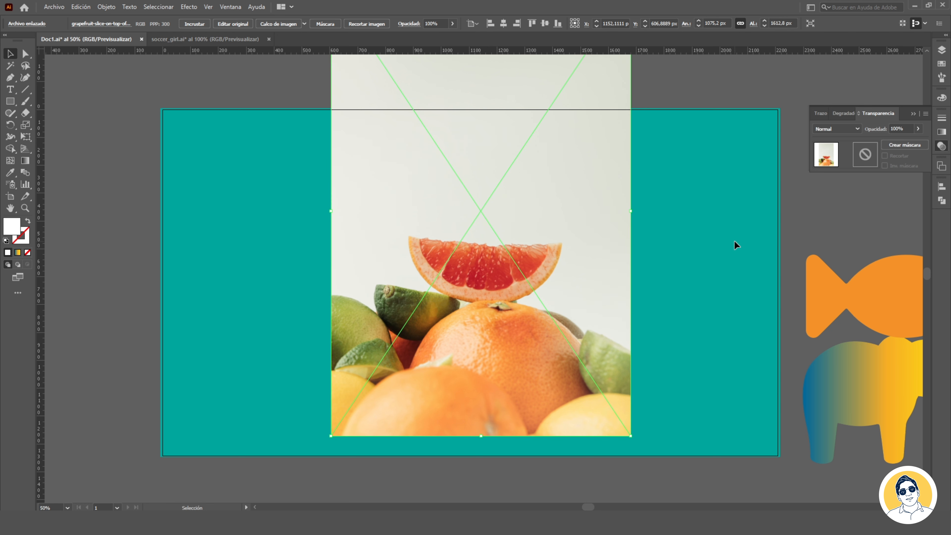
{"action": "left_click", "coordinate": [193, 21]}
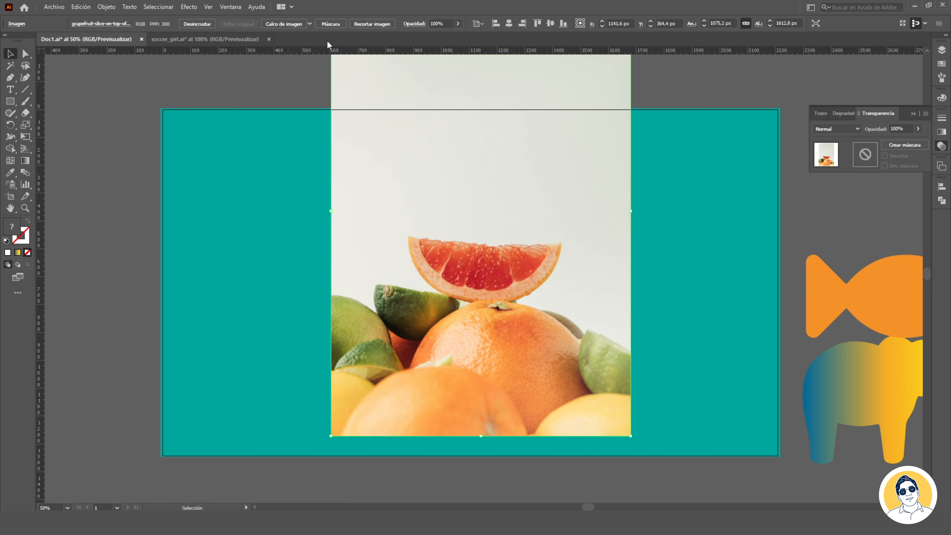
Convert the embedded grapefruit photo to grayscale, and undo that conversion
{"action": "left_click", "coordinate": [81, 7]}
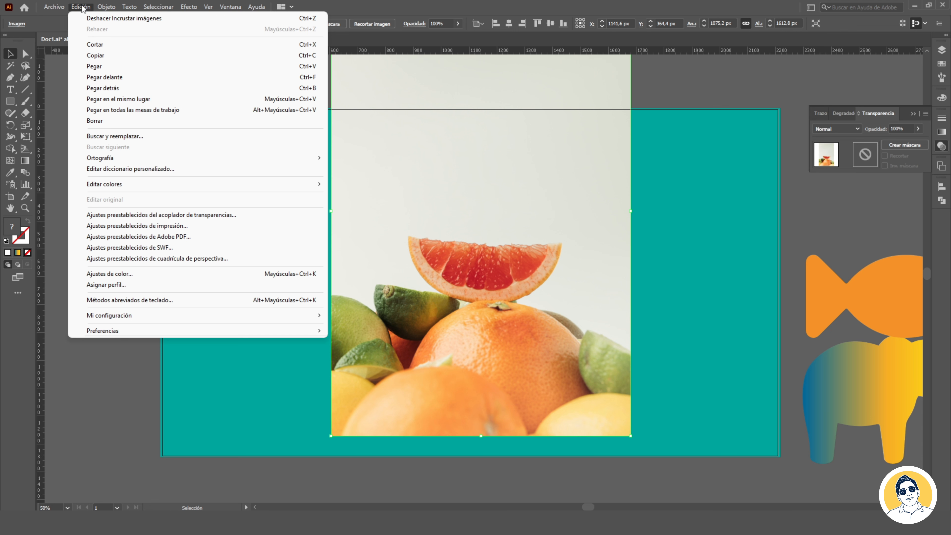
{"action": "mouse_move", "coordinate": [319, 191]}
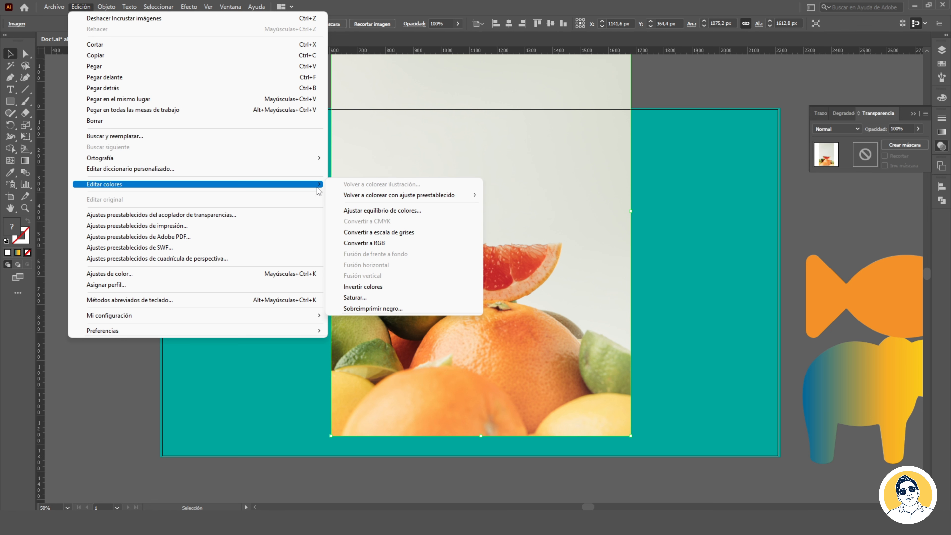
{"action": "left_click", "coordinate": [396, 232]}
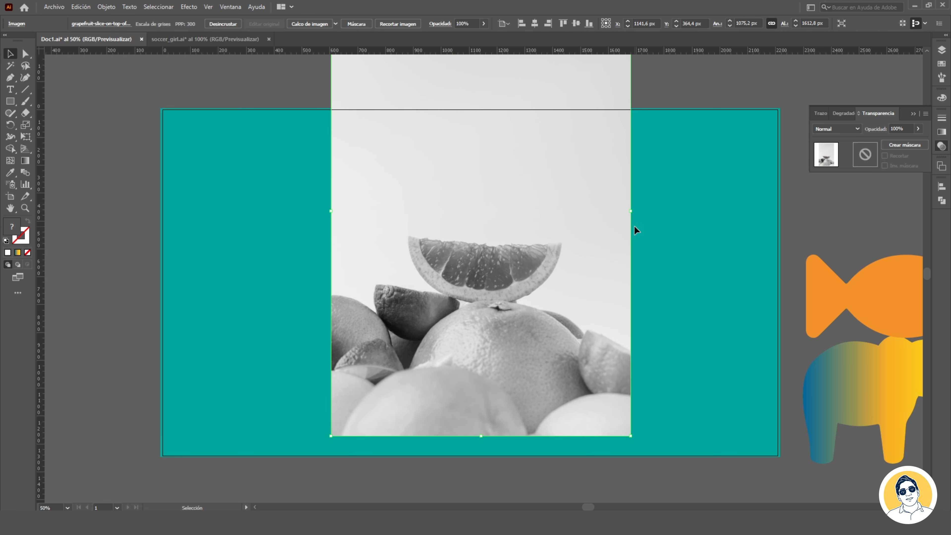
{"action": "key", "text": "ctrl+z"}
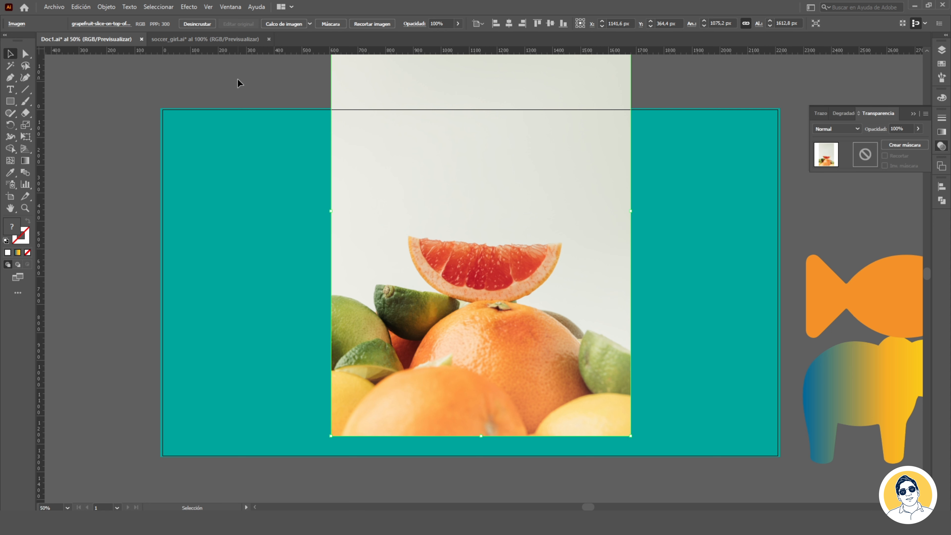
Draw a white rectangle about 1120 × 1033 px over the fruit photo and set its blending mode to Color
{"action": "left_click", "coordinate": [207, 91]}
{"action": "left_click", "coordinate": [8, 102]}
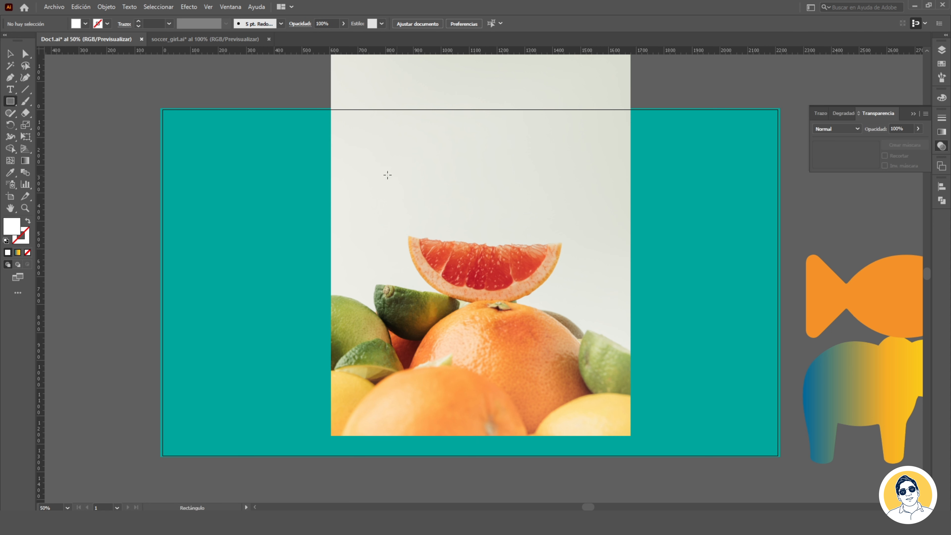
{"action": "left_click_drag", "start_coordinate": [323, 150], "coordinate": [635, 438]}
{"action": "left_click", "coordinate": [10, 54]}
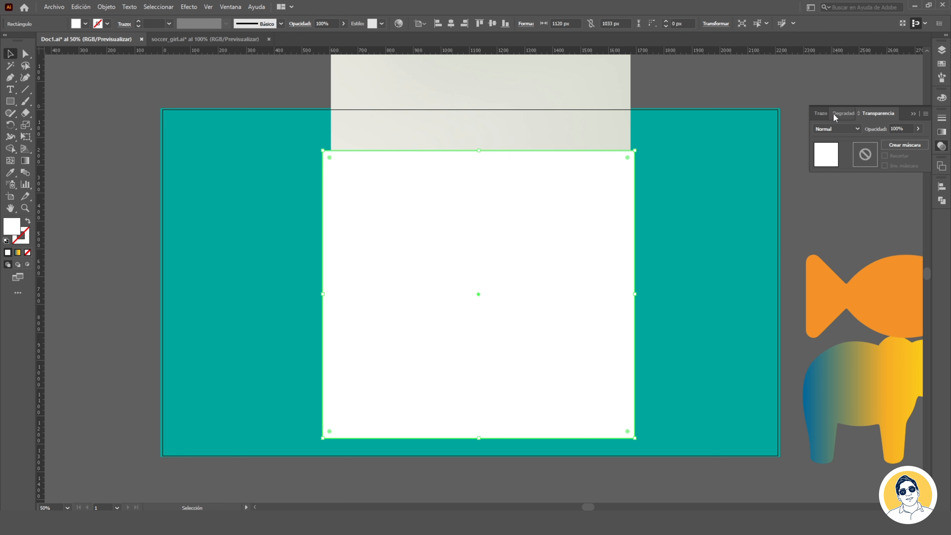
{"action": "left_click", "coordinate": [838, 128]}
{"action": "left_click", "coordinate": [838, 305]}
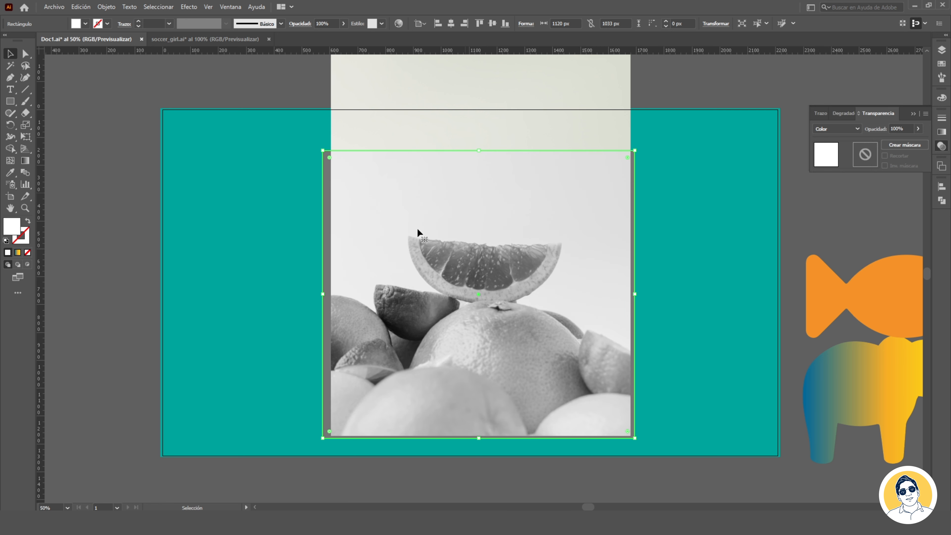
Reposition the Color-blended rectangle and narrow it to about 575 px so it covers only the photo's left half
{"action": "left_click_drag", "start_coordinate": [547, 296], "coordinate": [407, 275]}
{"action": "left_click_drag", "start_coordinate": [180, 272], "coordinate": [332, 266]}
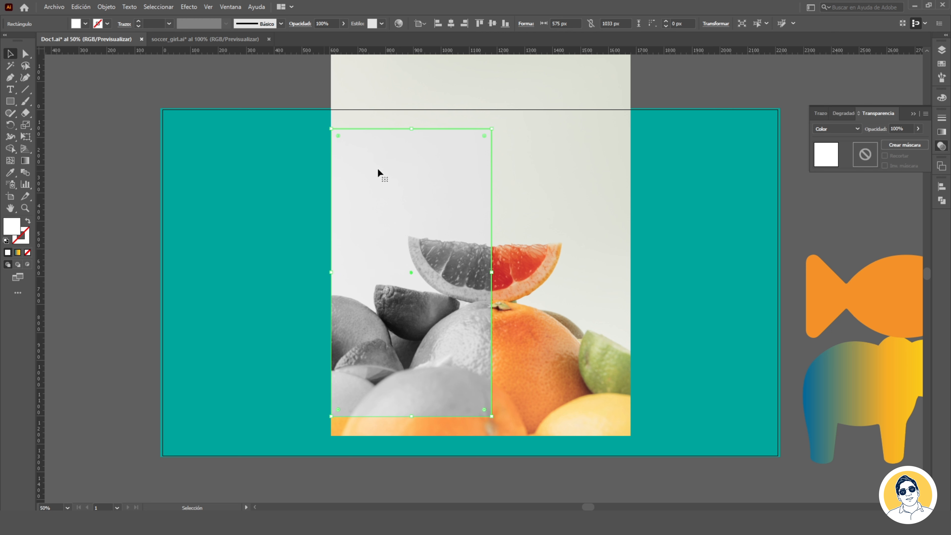
{"action": "left_click", "coordinate": [711, 87]}
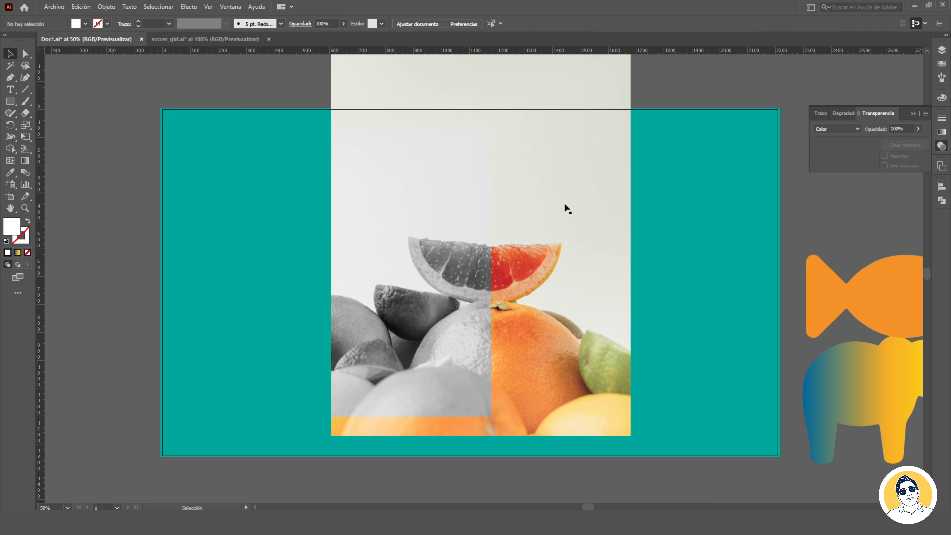
Change the blended rectangle's fill to black and then red, and remove the rectangle from the photo
{"action": "left_click", "coordinate": [437, 240]}
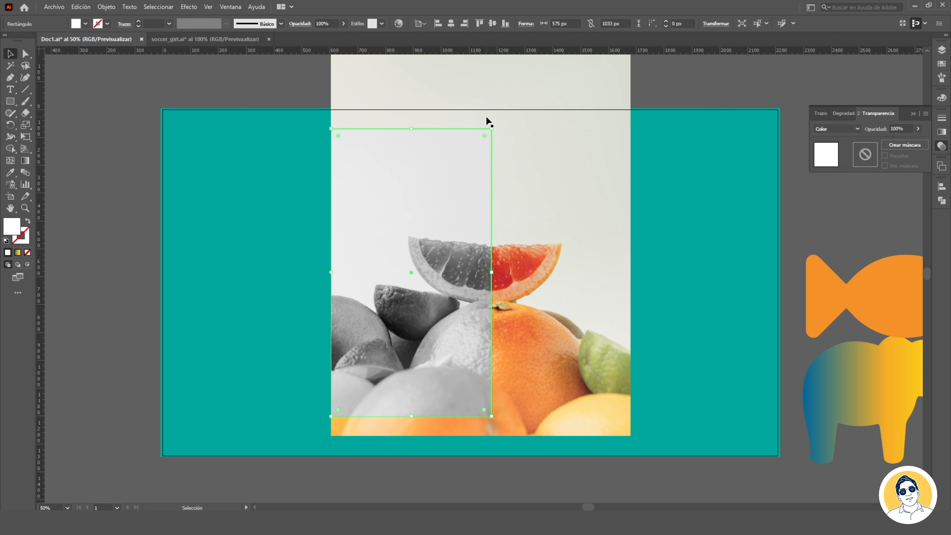
{"action": "left_click", "coordinate": [86, 23]}
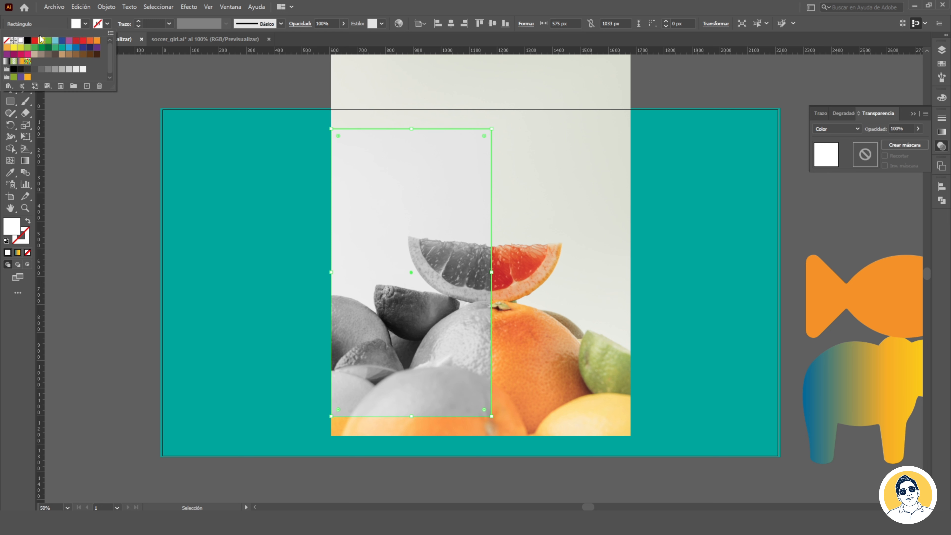
{"action": "left_click", "coordinate": [27, 40]}
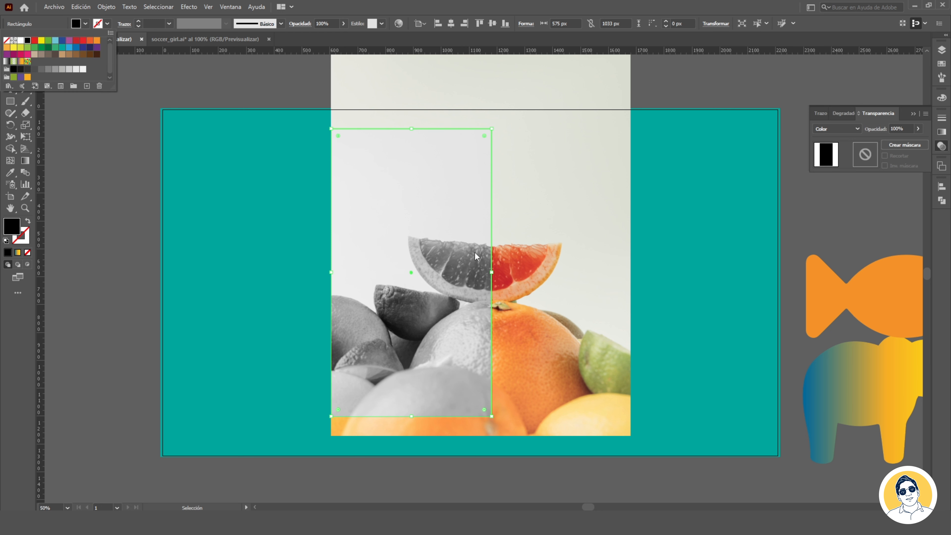
{"action": "left_click", "coordinate": [84, 42]}
{"action": "left_click", "coordinate": [146, 140]}
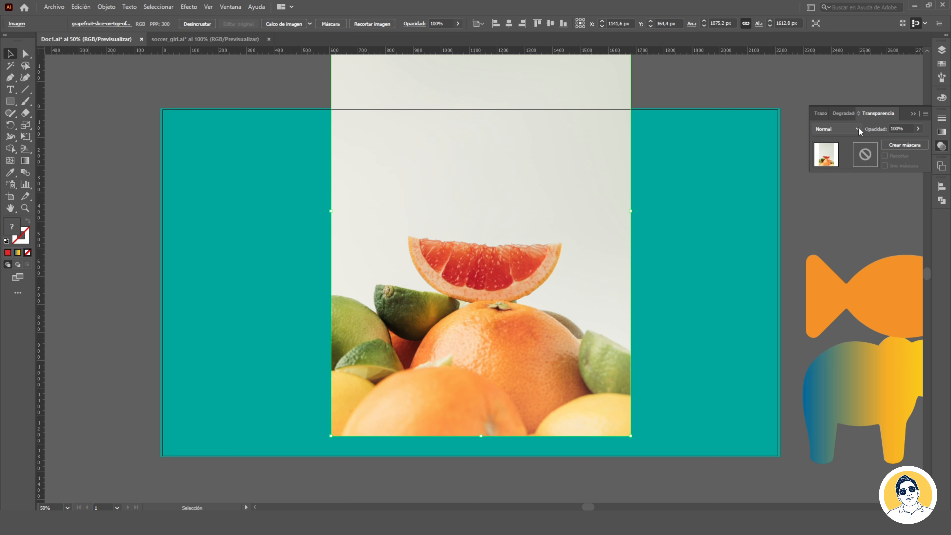
Set the color fruit photo's blending mode to Luz suave over the teal background and deselect it
{"action": "left_click", "coordinate": [859, 128]}
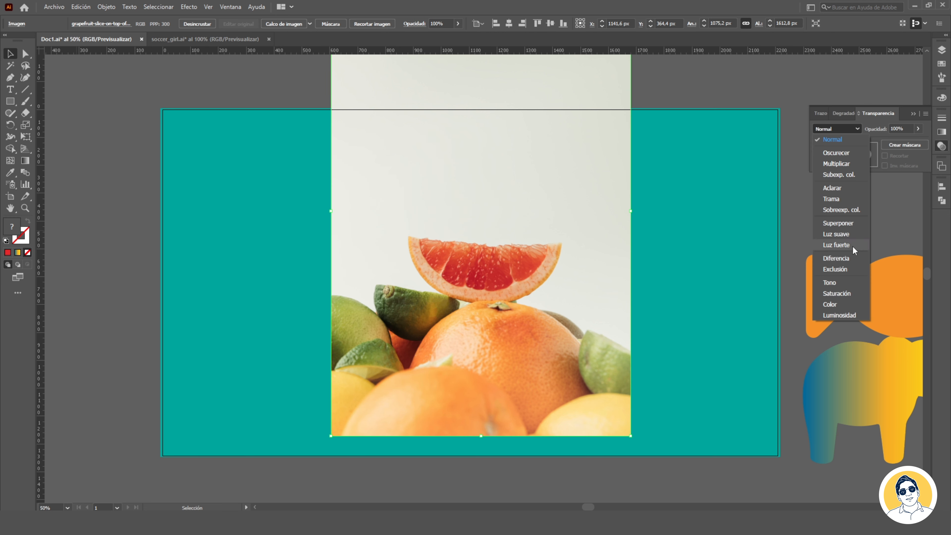
{"action": "left_click", "coordinate": [851, 234]}
{"action": "left_click", "coordinate": [690, 97]}
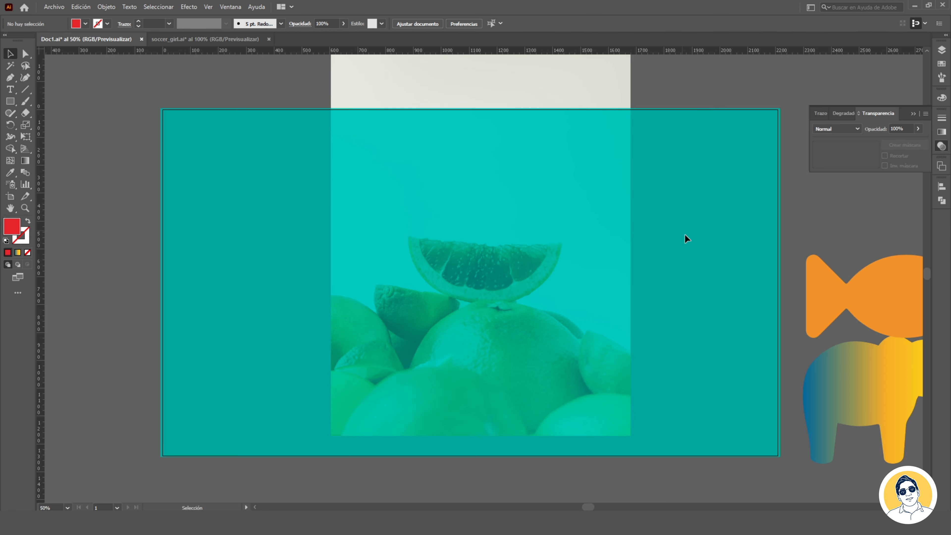
{"action": "scroll", "coordinate": [687, 243], "scroll_direction": "up", "scroll_amount": 2}
{"action": "scroll", "coordinate": [686, 243], "scroll_direction": "down", "scroll_amount": 1}
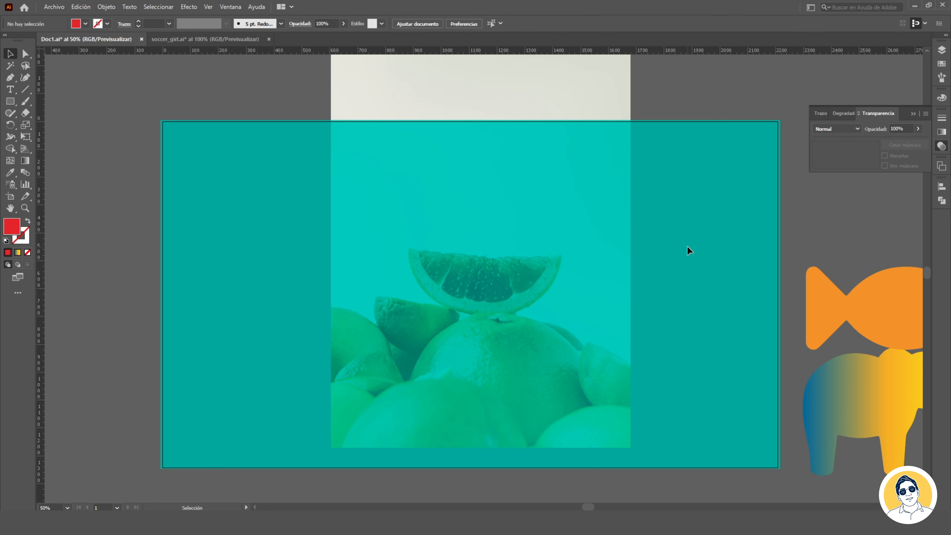
Delete the fruit photo and move the orange fish and the gradient elephant side by side onto the teal artboard
{"action": "left_click", "coordinate": [518, 217]}
{"action": "key", "text": "Delete"}
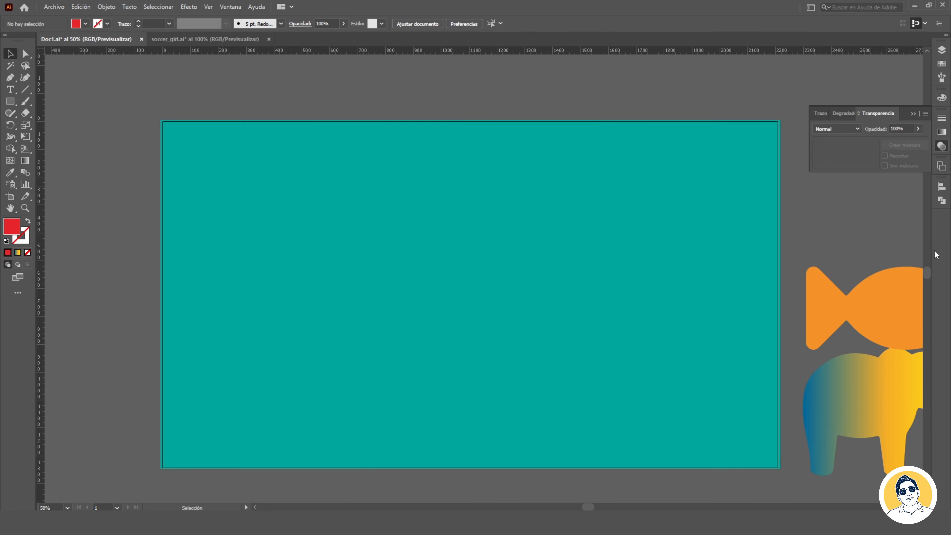
{"action": "left_click_drag", "start_coordinate": [889, 308], "coordinate": [341, 270]}
{"action": "left_click_drag", "start_coordinate": [862, 395], "coordinate": [567, 249]}
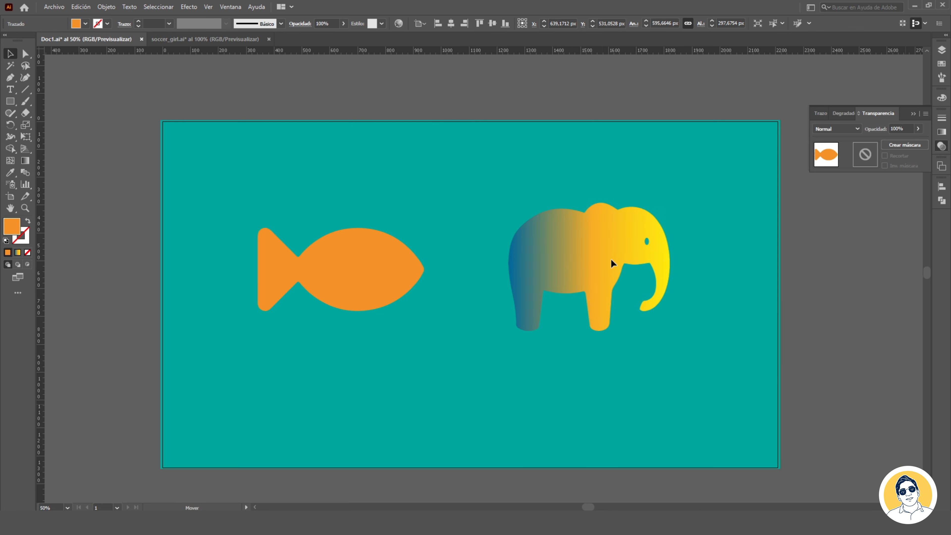
Show the artboard list and duplicate Mesa de trabajo 1 with its fish and elephant directly below the original
{"action": "left_click", "coordinate": [942, 167]}
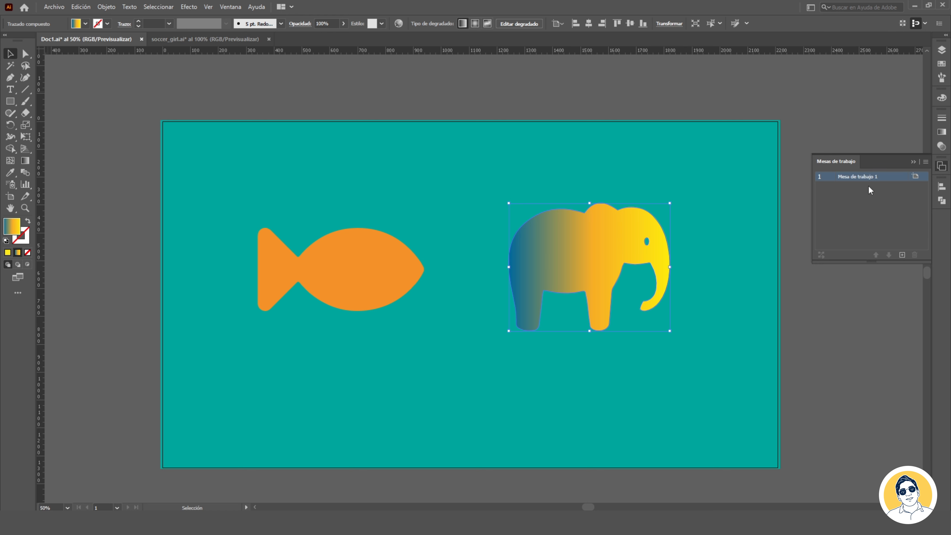
{"action": "key", "text": "ctrl+minus"}
{"action": "key", "text": "ctrl+minus"}
{"action": "key", "text": "ctrl+minus"}
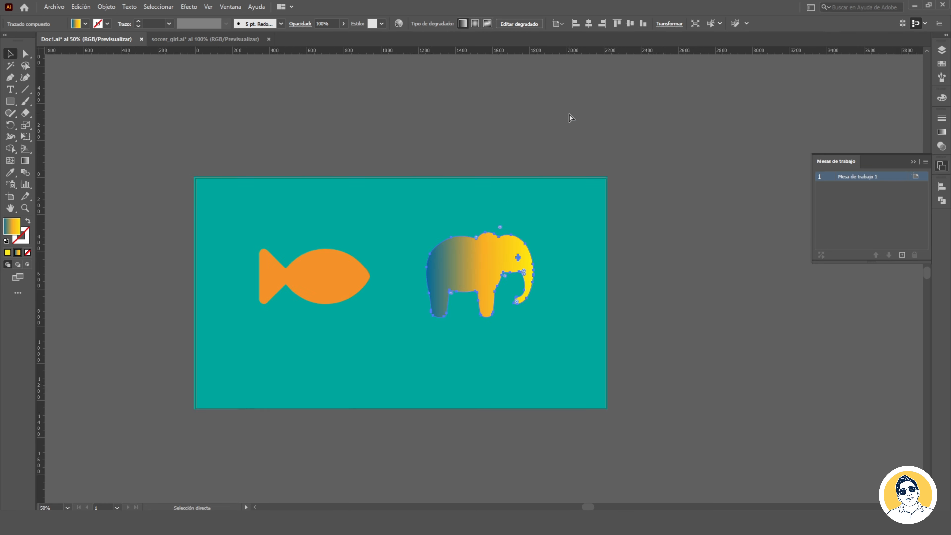
{"action": "scroll", "coordinate": [569, 114], "scroll_direction": "down", "scroll_amount": 6}
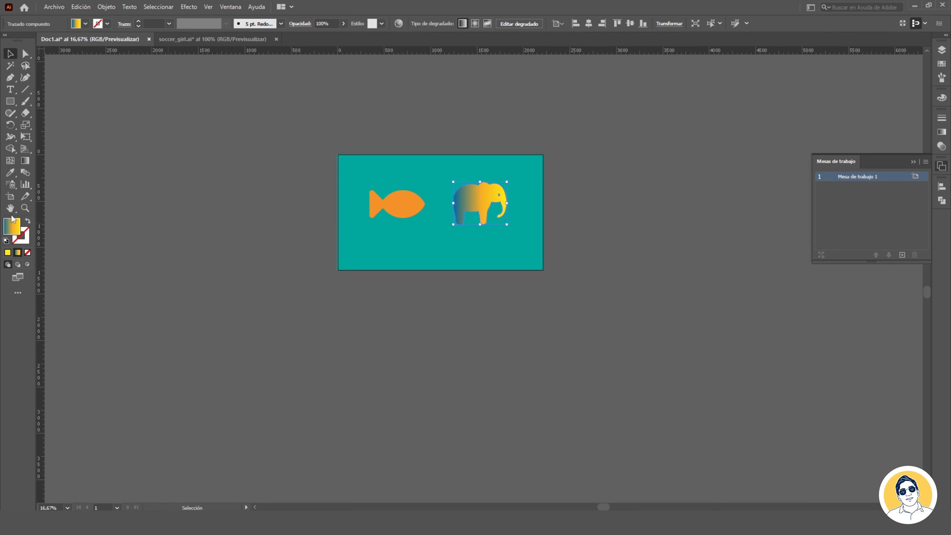
{"action": "left_click", "coordinate": [10, 196]}
{"action": "left_click_drag", "start_coordinate": [430, 217], "coordinate": [430, 359]}
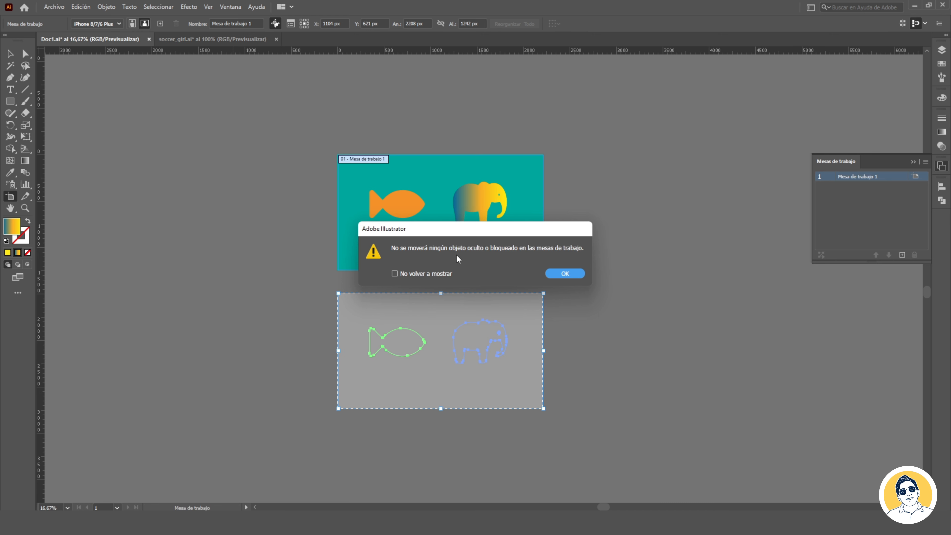
{"action": "left_click", "coordinate": [571, 274]}
Duplicate the artboard two more times down the column for four stacked artboards, and exit artboard editing
{"action": "scroll", "coordinate": [527, 176], "scroll_direction": "down", "scroll_amount": 5}
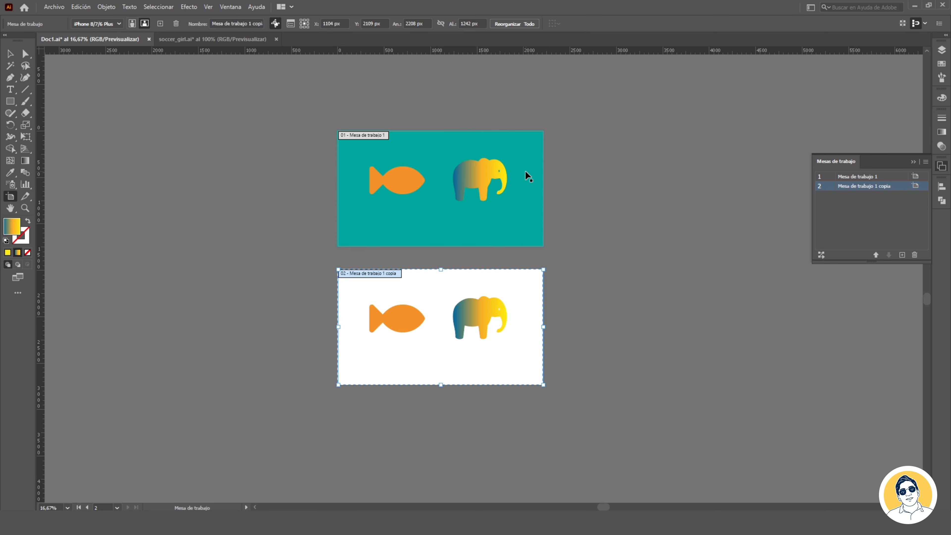
{"action": "left_click_drag", "start_coordinate": [526, 202], "coordinate": [517, 331]}
{"action": "scroll", "coordinate": [498, 311], "scroll_direction": "down", "scroll_amount": 5}
{"action": "left_click_drag", "start_coordinate": [545, 231], "coordinate": [518, 352]}
{"action": "scroll", "coordinate": [516, 303], "scroll_direction": "up", "scroll_amount": 3}
{"action": "scroll", "coordinate": [516, 303], "scroll_direction": "up", "scroll_amount": 3}
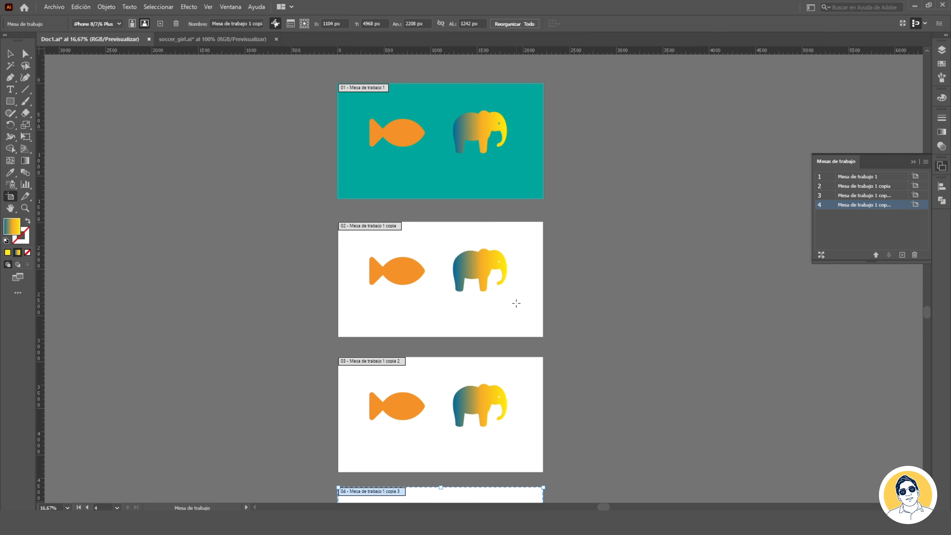
{"action": "key", "text": "Escape"}
Make Mesa de trabajo 1 the active artboard and look over the order of the stacked artboards
{"action": "scroll", "coordinate": [472, 257], "scroll_direction": "down", "scroll_amount": 3}
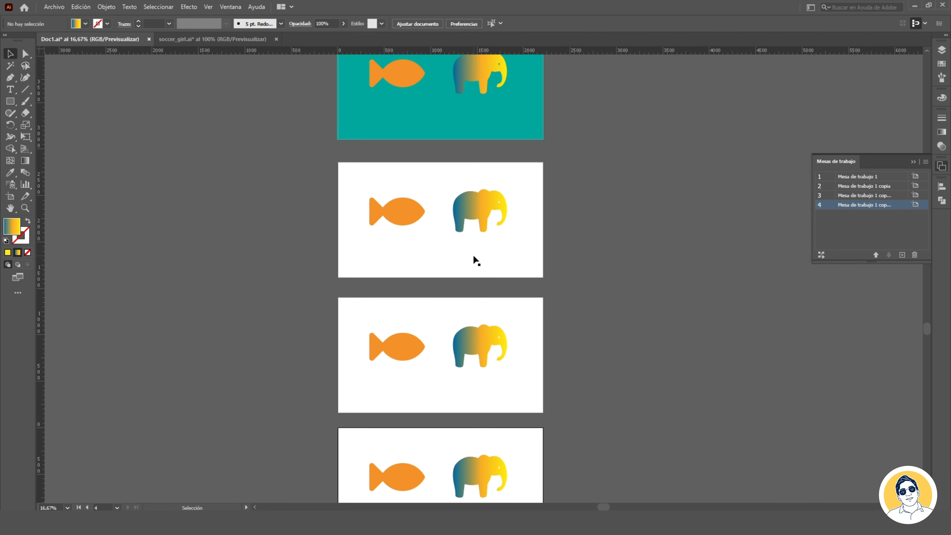
{"action": "scroll", "coordinate": [473, 257], "scroll_direction": "up", "scroll_amount": 4}
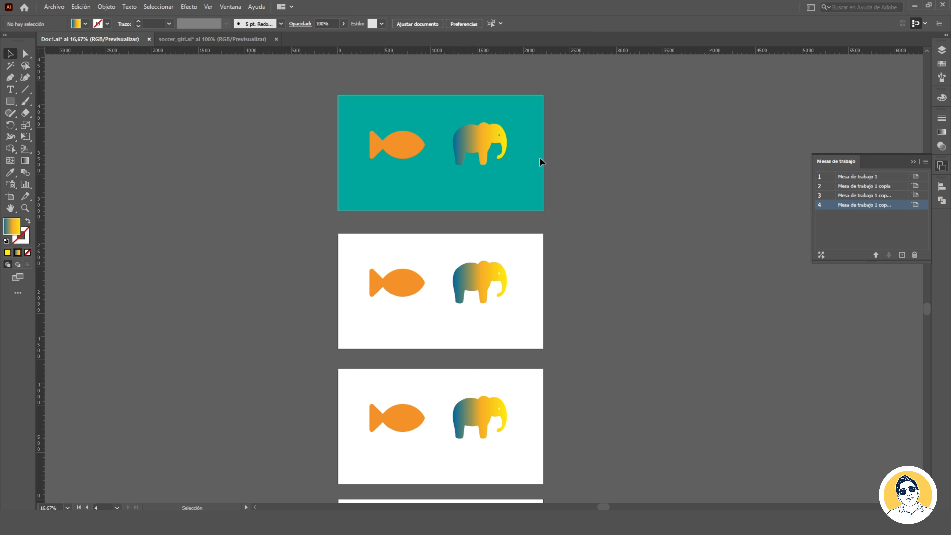
{"action": "left_click", "coordinate": [874, 176]}
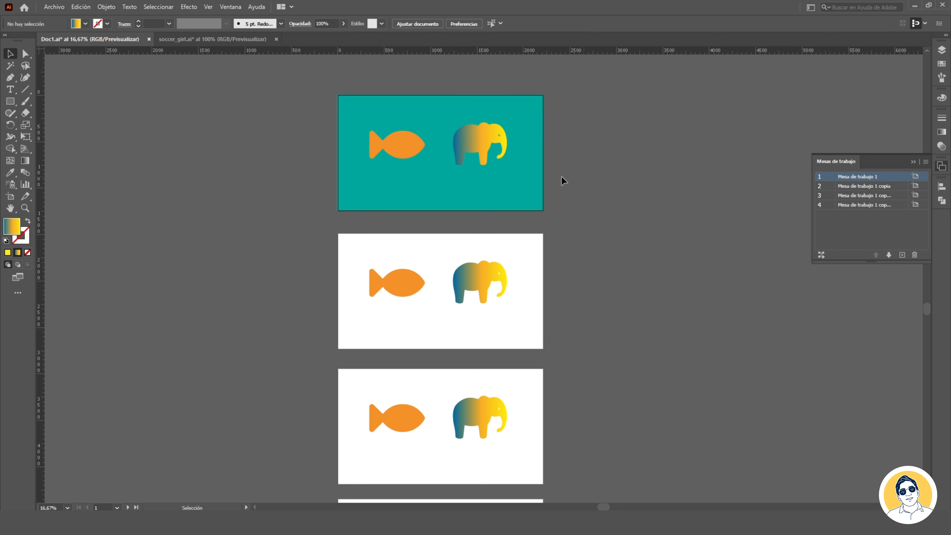
{"action": "scroll", "coordinate": [563, 181], "scroll_direction": "down", "scroll_amount": 3}
{"action": "scroll", "coordinate": [486, 164], "scroll_direction": "up", "scroll_amount": 3}
{"action": "scroll", "coordinate": [469, 165], "scroll_direction": "down", "scroll_amount": 4}
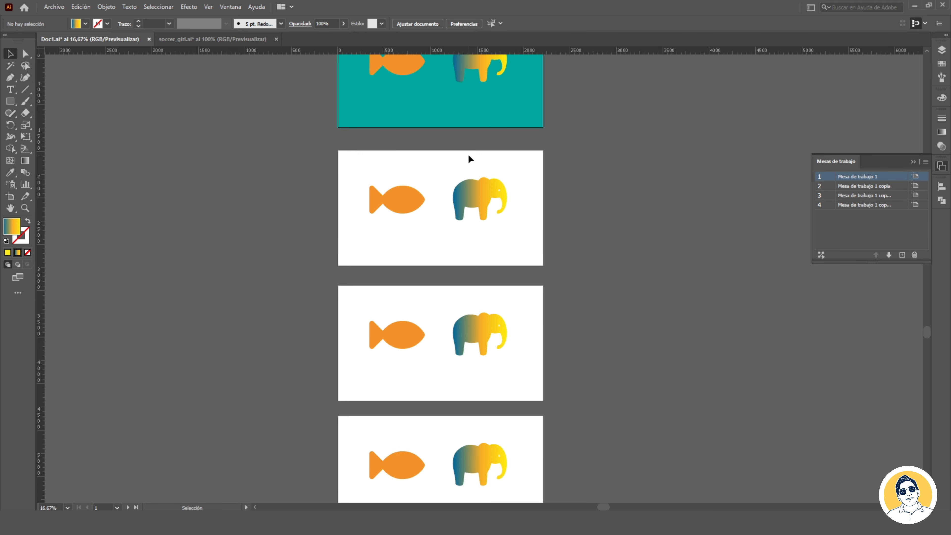
{"action": "scroll", "coordinate": [567, 410], "scroll_direction": "up", "scroll_amount": 3}
{"action": "scroll", "coordinate": [736, 295], "scroll_direction": "up", "scroll_amount": 2}
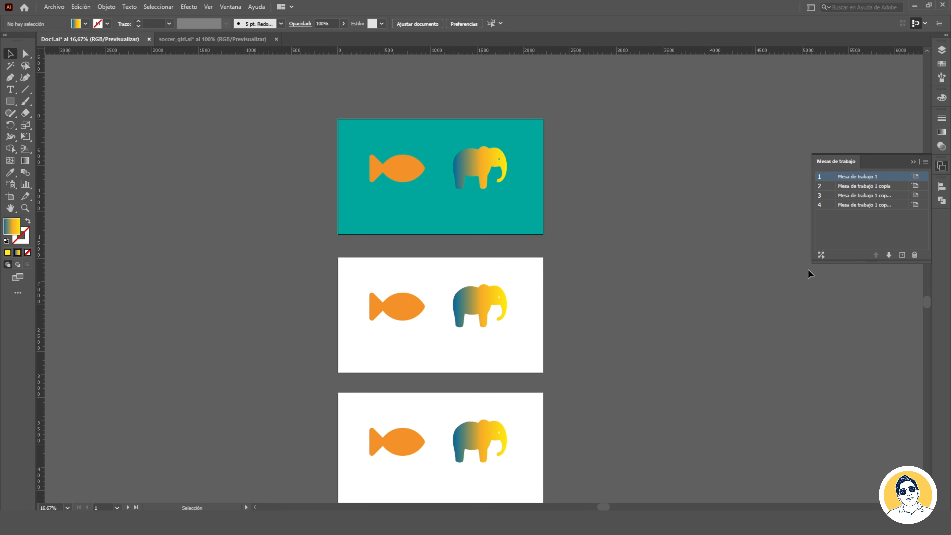
Move Mesa de trabajo 1 to the end of the artboard list and check the artboards' number labels
{"action": "left_click_drag", "start_coordinate": [876, 175], "coordinate": [884, 219]}
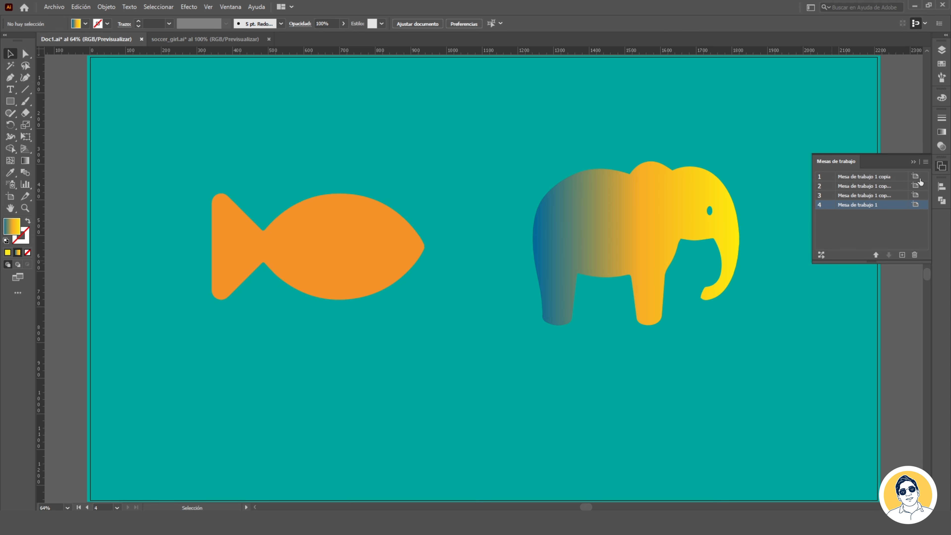
{"action": "key", "text": "ctrl+minus"}
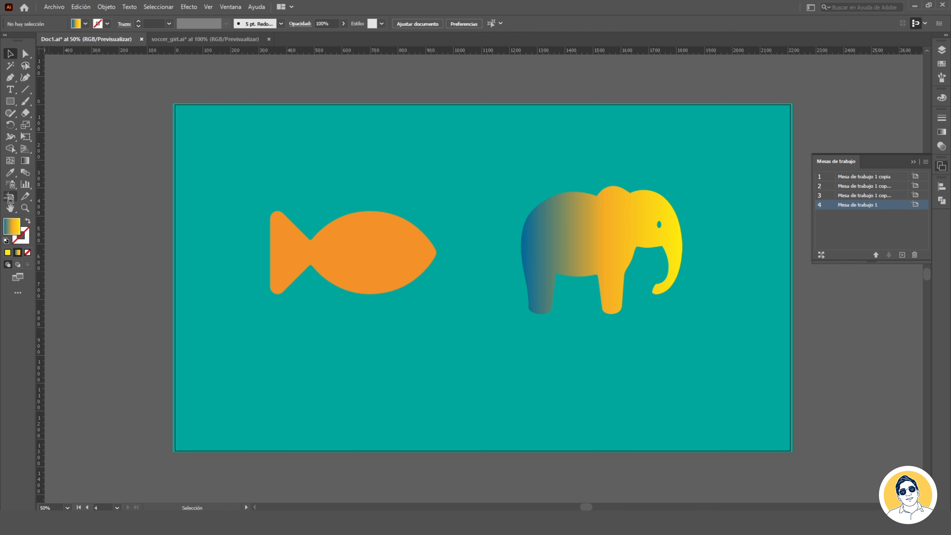
{"action": "left_click", "coordinate": [9, 202]}
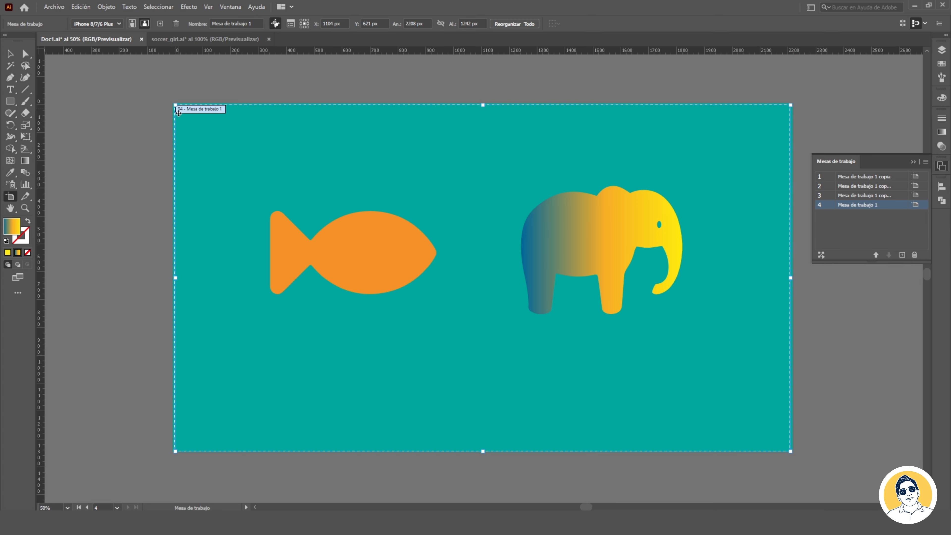
{"action": "scroll", "coordinate": [242, 236], "scroll_direction": "down", "scroll_amount": 5}
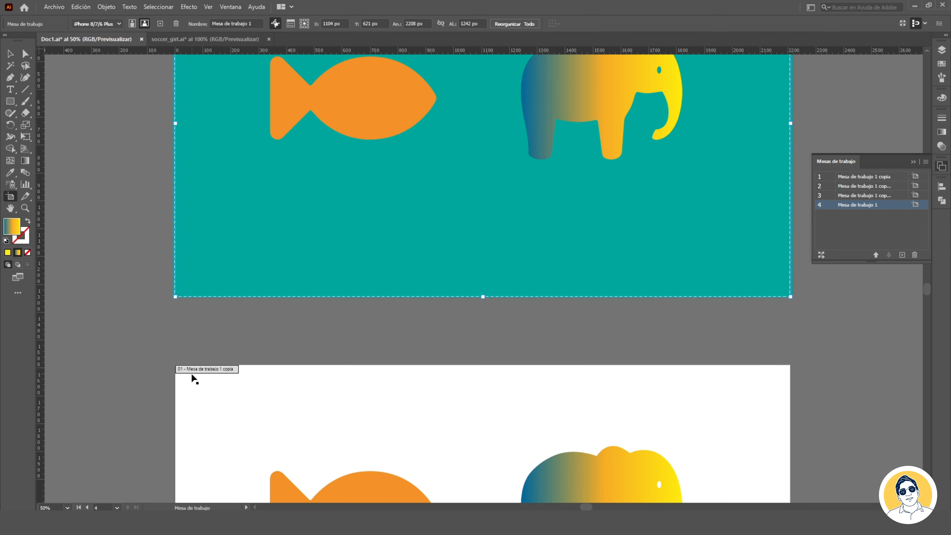
{"action": "scroll", "coordinate": [202, 377], "scroll_direction": "up", "scroll_amount": 6}
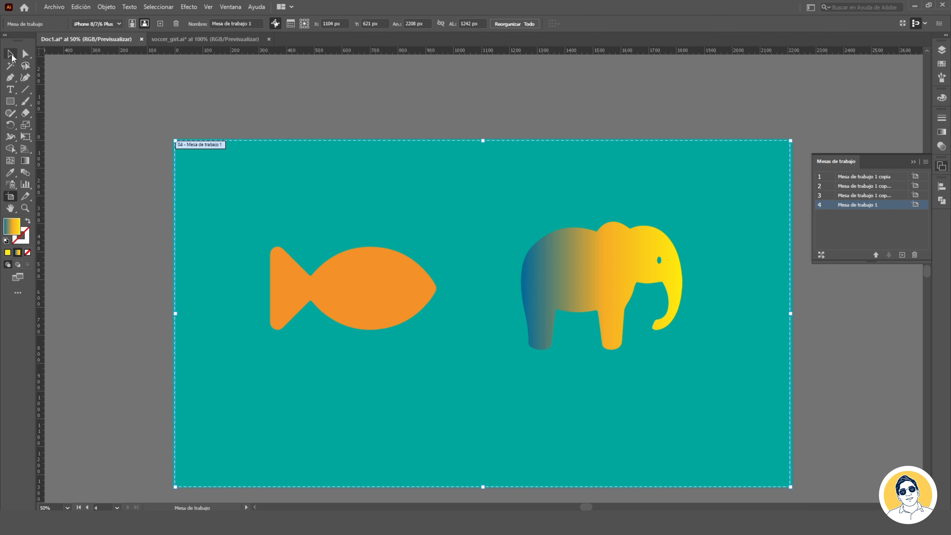
Leave artboard editing and undo the reordering of the artboard list
{"action": "left_click", "coordinate": [10, 54]}
{"action": "key", "text": "ctrl+minus"}
{"action": "key", "text": "ctrl+z"}
{"action": "key", "text": "ctrl+minus"}
{"action": "key", "text": "ctrl+minus"}
{"action": "key", "text": "ctrl+minus"}
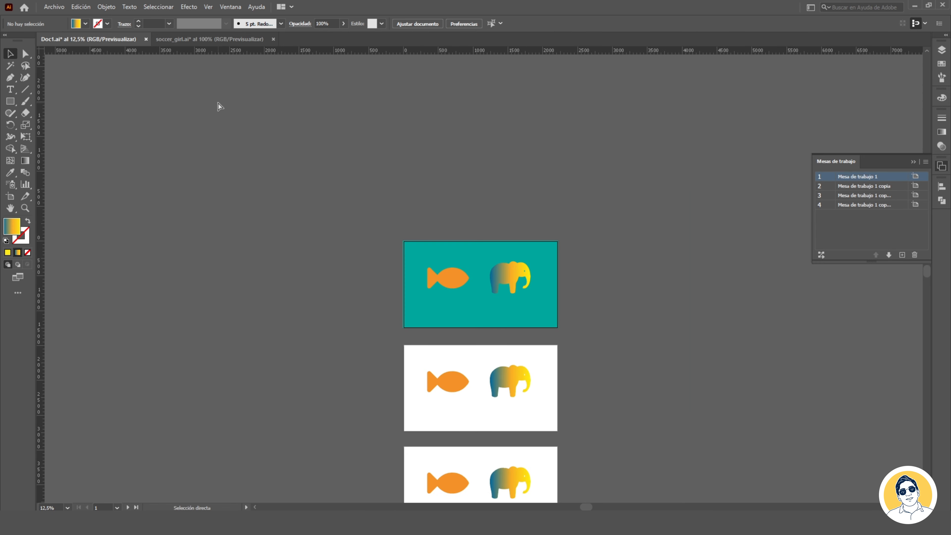
Undo the artboard duplications back to the single original artboard
{"action": "key", "text": "ctrl+minus"}
{"action": "key", "text": "ctrl+z"}
{"action": "key", "text": "ctrl+z"}
{"action": "key", "text": "ctrl+z"}
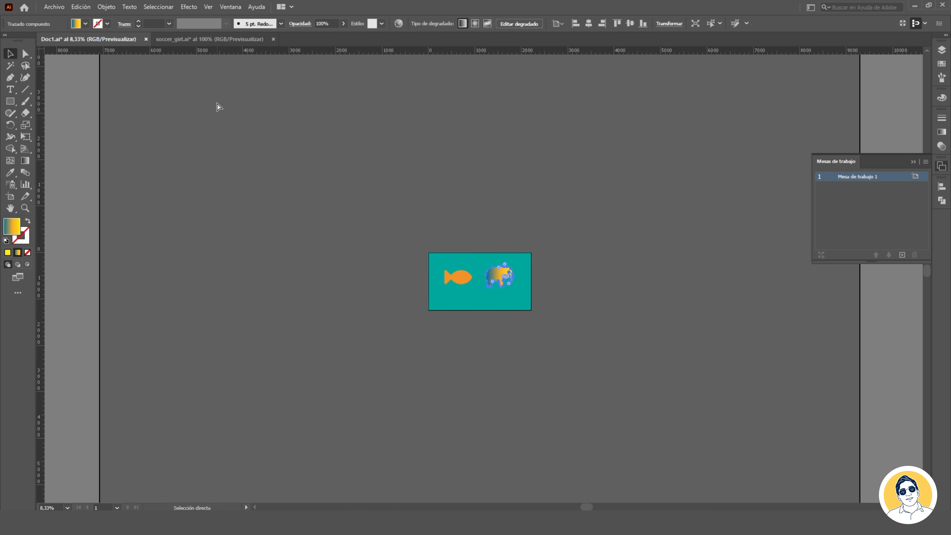
Open the Align options and switch to the Pathfinder shape modes and operations
{"action": "key", "text": "ctrl+plus"}
{"action": "key", "text": "ctrl+plus"}
{"action": "key", "text": "ctrl+plus"}
{"action": "key", "text": "ctrl+plus"}
{"action": "left_click", "coordinate": [943, 166]}
{"action": "left_click", "coordinate": [942, 186]}
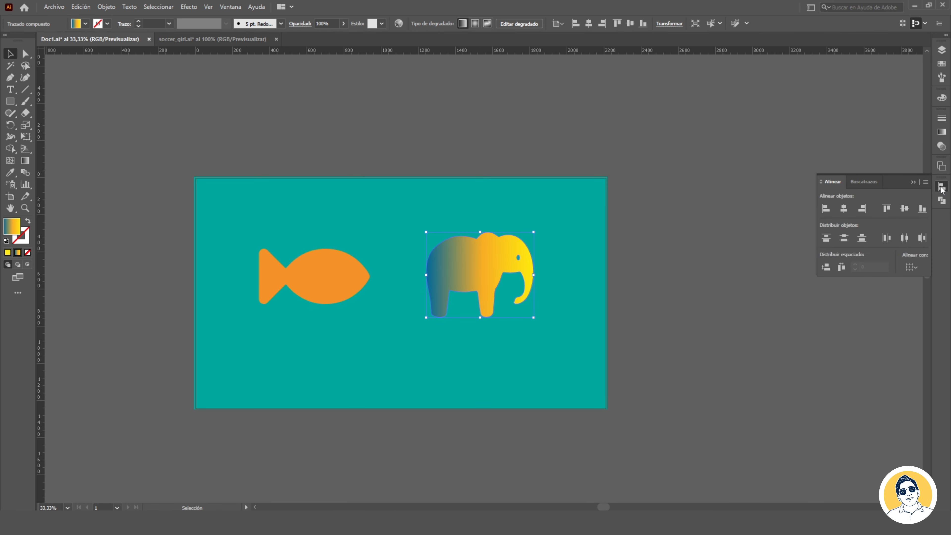
{"action": "left_click", "coordinate": [869, 184]}
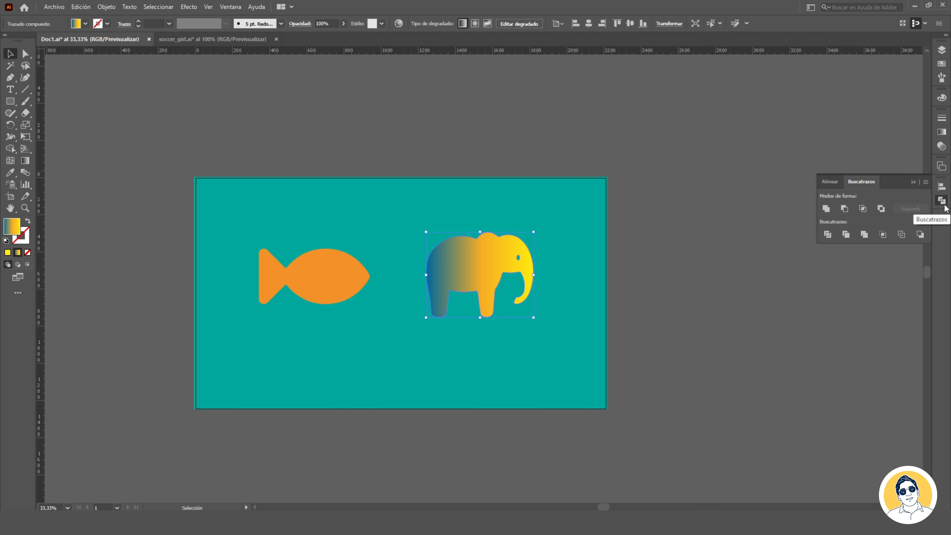
Replace the elephant's gradient fill with orange and then with a solid light yellow swatch
{"action": "left_click", "coordinate": [455, 171]}
{"action": "left_click", "coordinate": [475, 267]}
{"action": "left_click", "coordinate": [86, 24]}
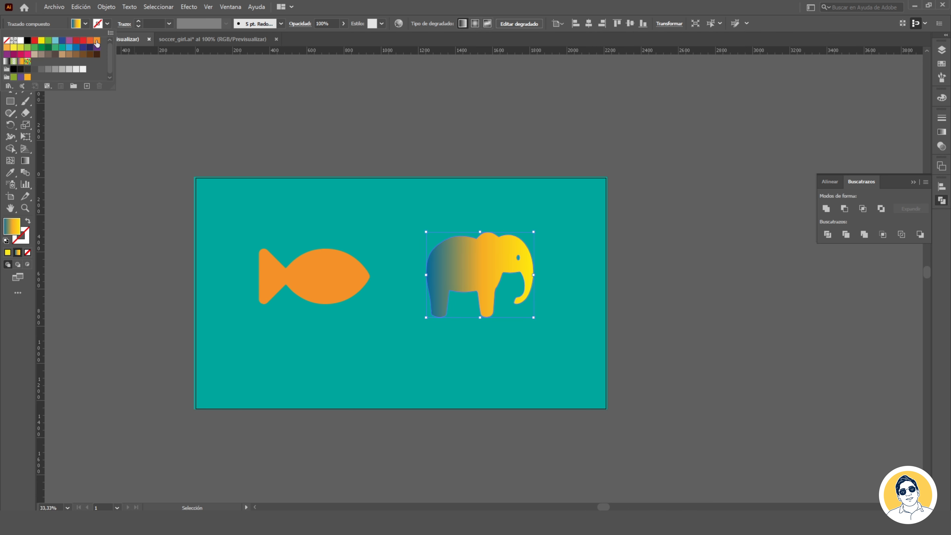
{"action": "left_click", "coordinate": [96, 41]}
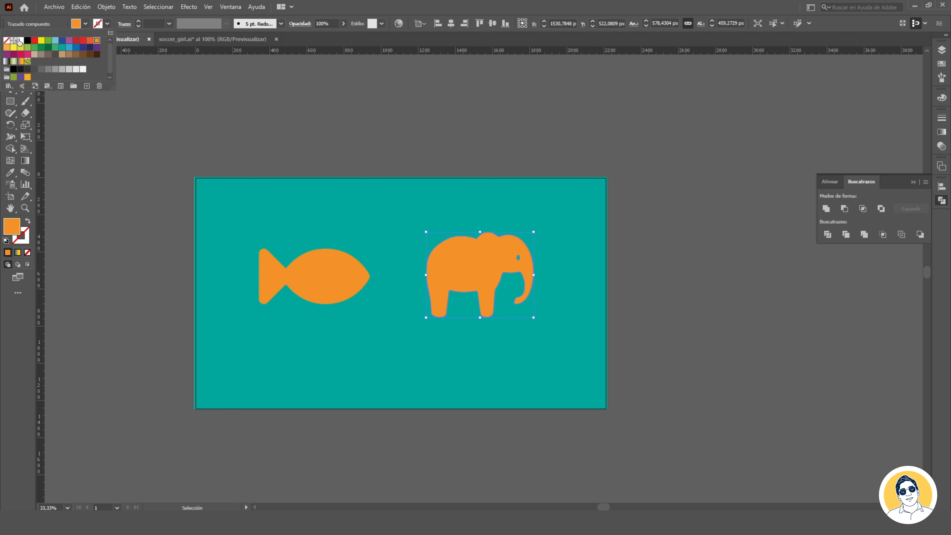
{"action": "left_click", "coordinate": [13, 47]}
Fill the orange fish with a light blue swatch
{"action": "left_click", "coordinate": [333, 277]}
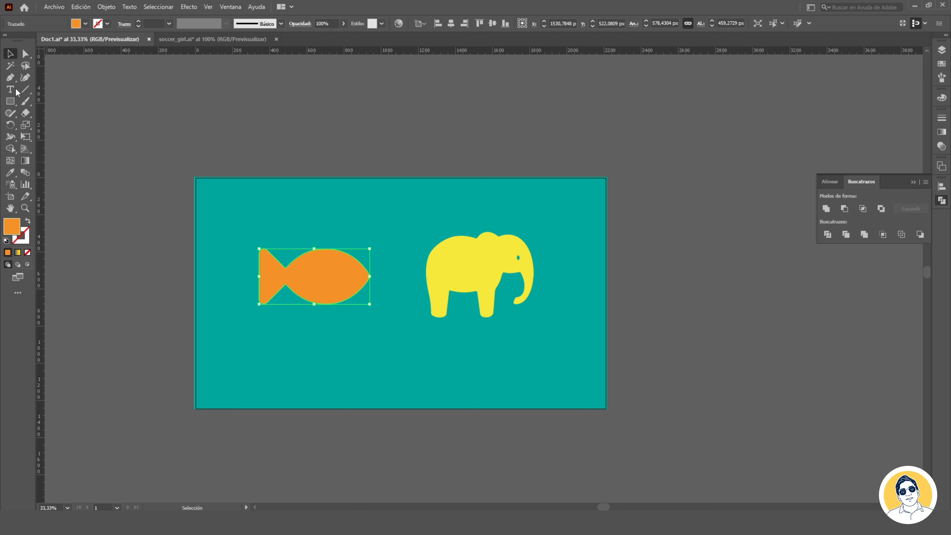
{"action": "left_click", "coordinate": [85, 23]}
{"action": "left_click", "coordinate": [69, 48]}
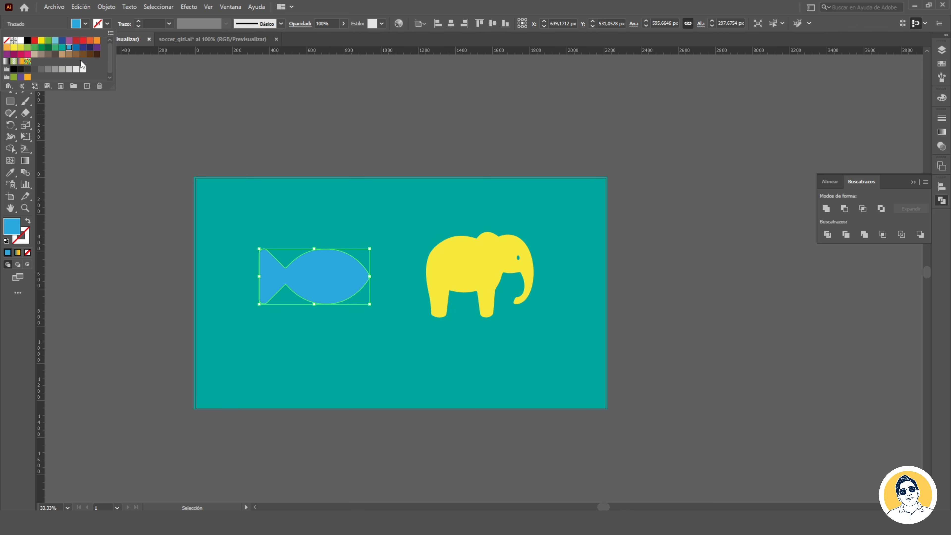
Move the elephant closer to the fish and place the fish over the elephant's rear half
{"action": "left_click", "coordinate": [433, 205]}
{"action": "left_click", "coordinate": [449, 265]}
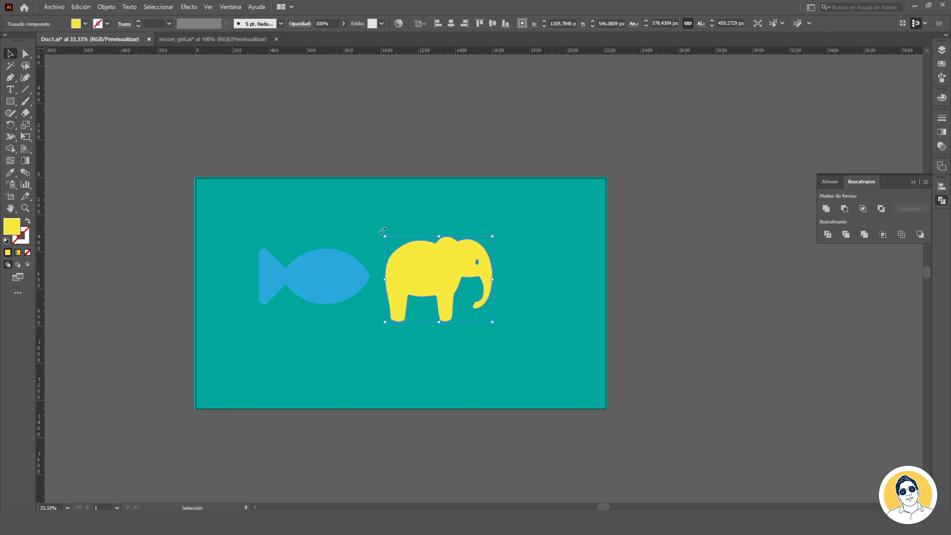
{"action": "left_click_drag", "start_coordinate": [318, 273], "coordinate": [391, 272]}
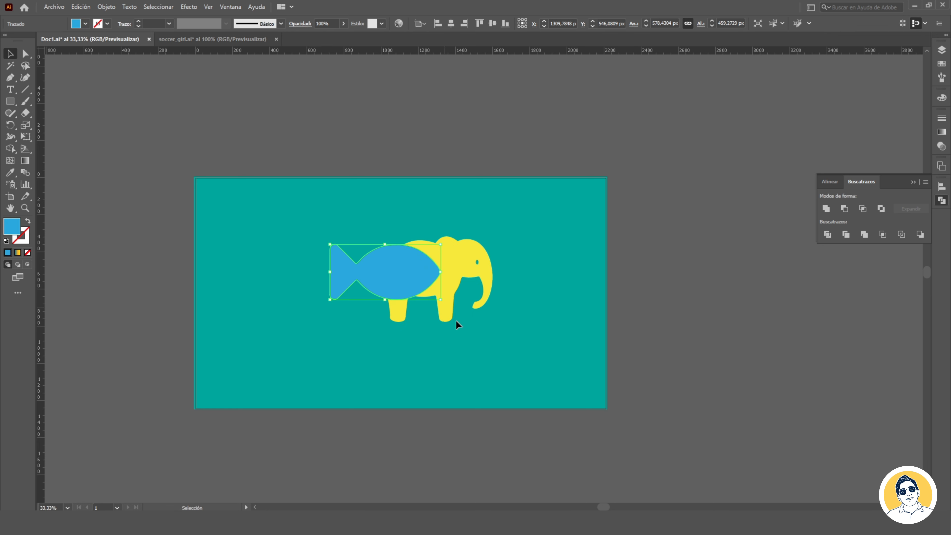
{"action": "left_click", "coordinate": [419, 199]}
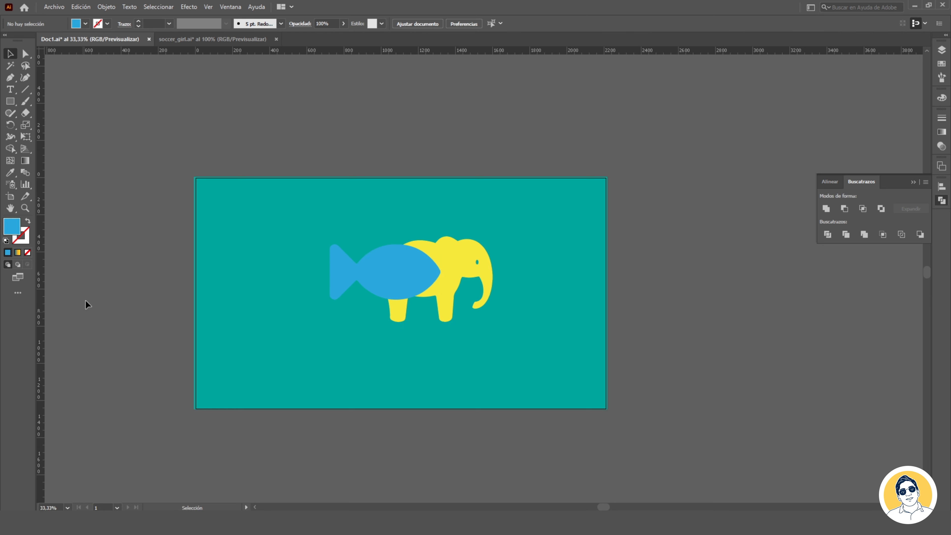
Hide the teal background layer Capa 2 and make Capa 1 the active layer
{"action": "left_click", "coordinate": [942, 49]}
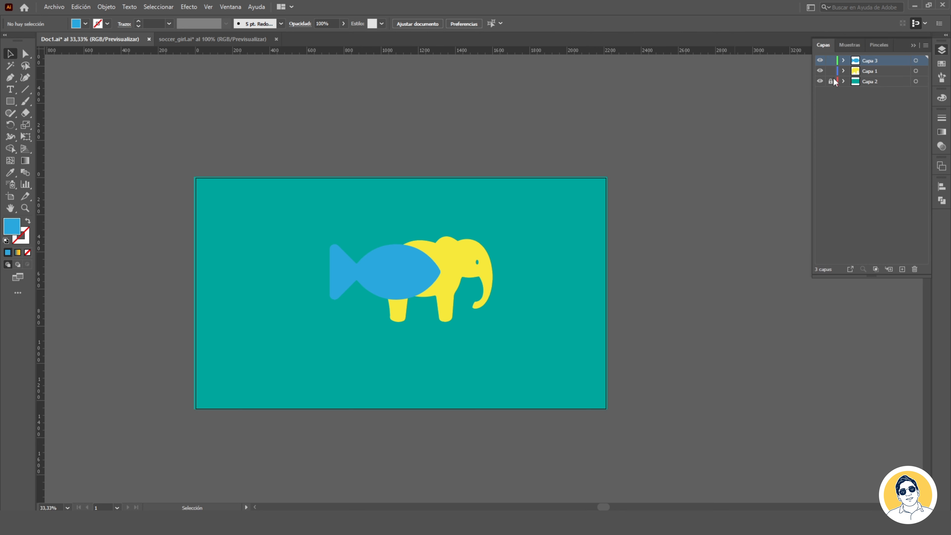
{"action": "left_click", "coordinate": [820, 82]}
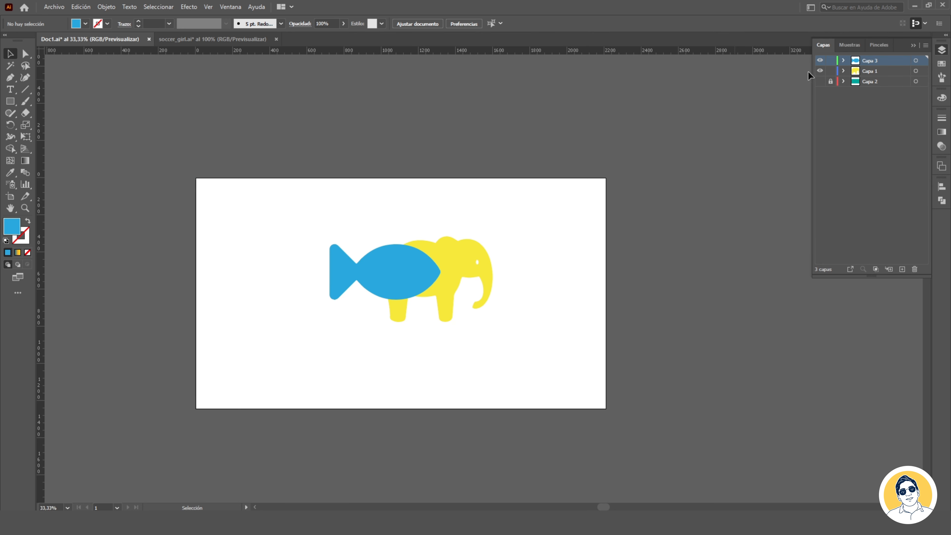
{"action": "left_click", "coordinate": [915, 70]}
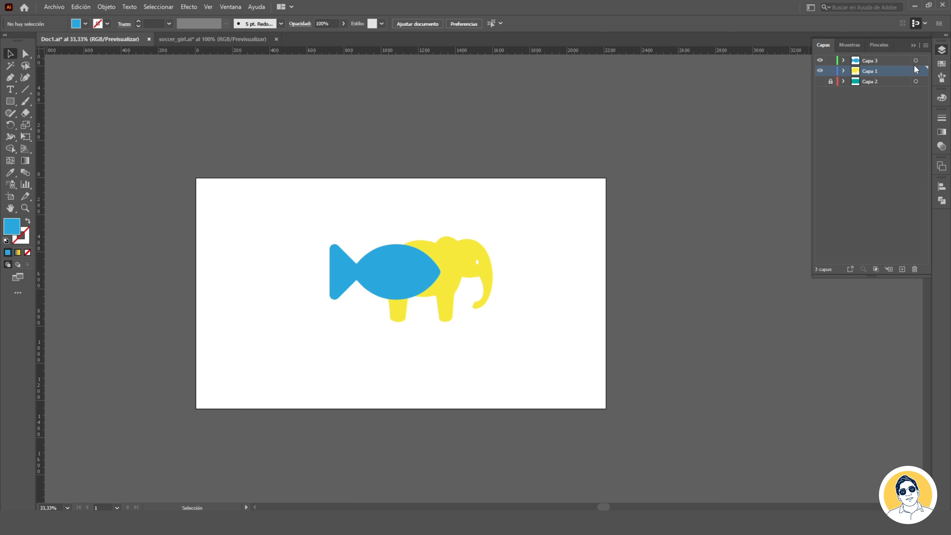
{"action": "left_click", "coordinate": [913, 46]}
Fill the elephant with a light green swatch and deselect it
{"action": "left_click", "coordinate": [461, 277]}
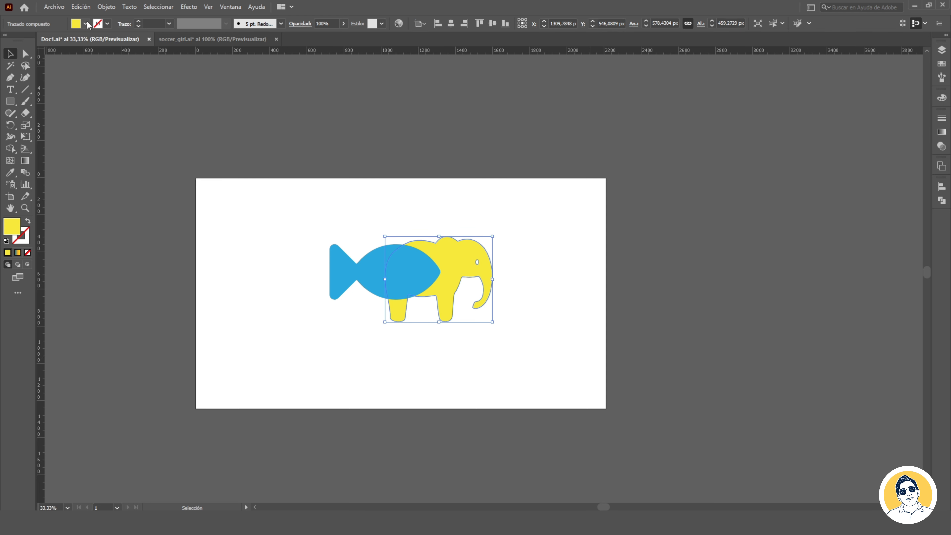
{"action": "left_click", "coordinate": [86, 24]}
{"action": "left_click", "coordinate": [27, 48]}
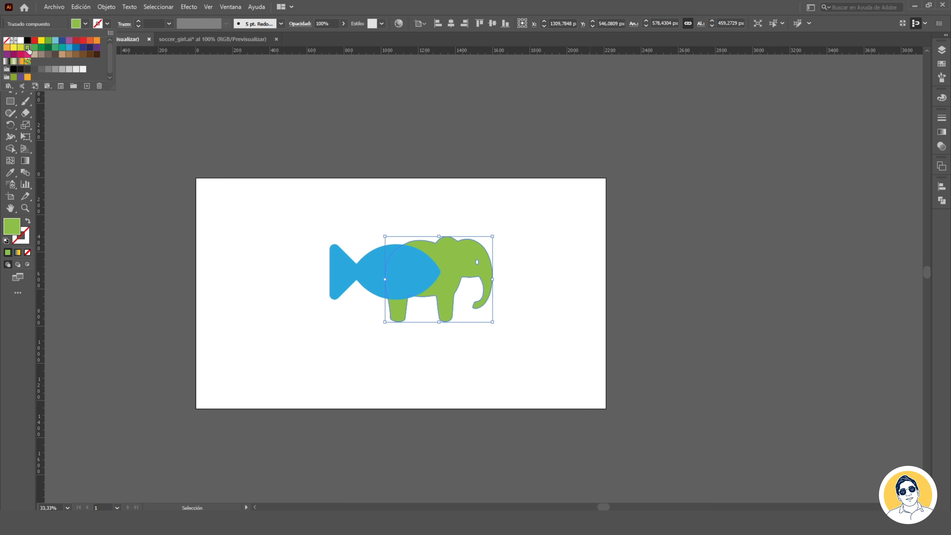
{"action": "left_click", "coordinate": [241, 71]}
{"action": "left_click", "coordinate": [502, 177]}
Select the overlapping fish and elephant, unite them into one shape with Pathfinder, and undo the union
{"action": "key", "text": "plus"}
{"action": "key", "text": "ctrl+plus"}
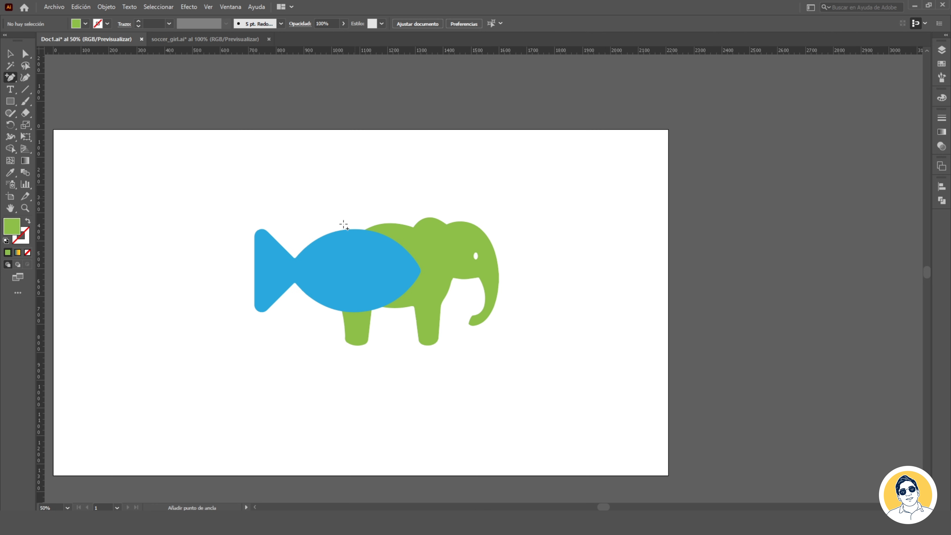
{"action": "key", "text": "v"}
{"action": "left_click_drag", "start_coordinate": [282, 167], "coordinate": [502, 347]}
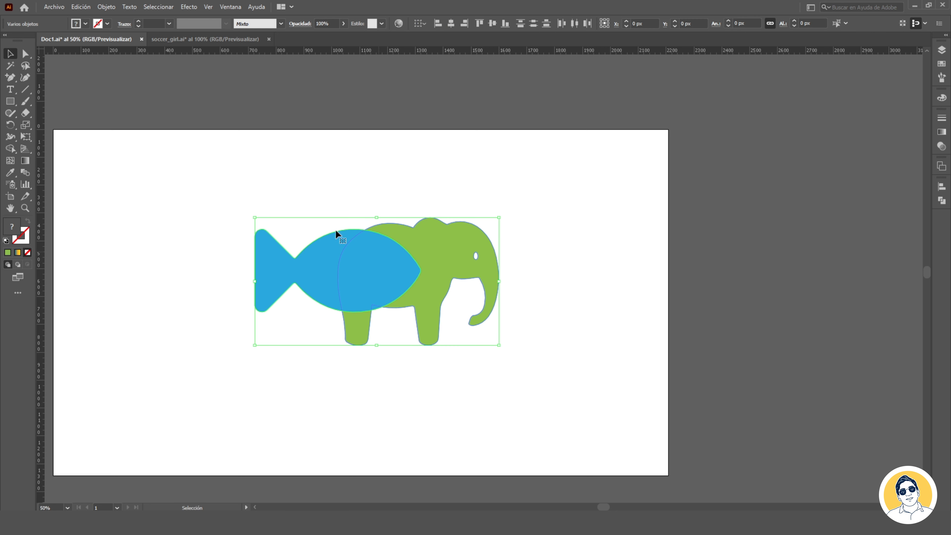
{"action": "left_click", "coordinate": [940, 205]}
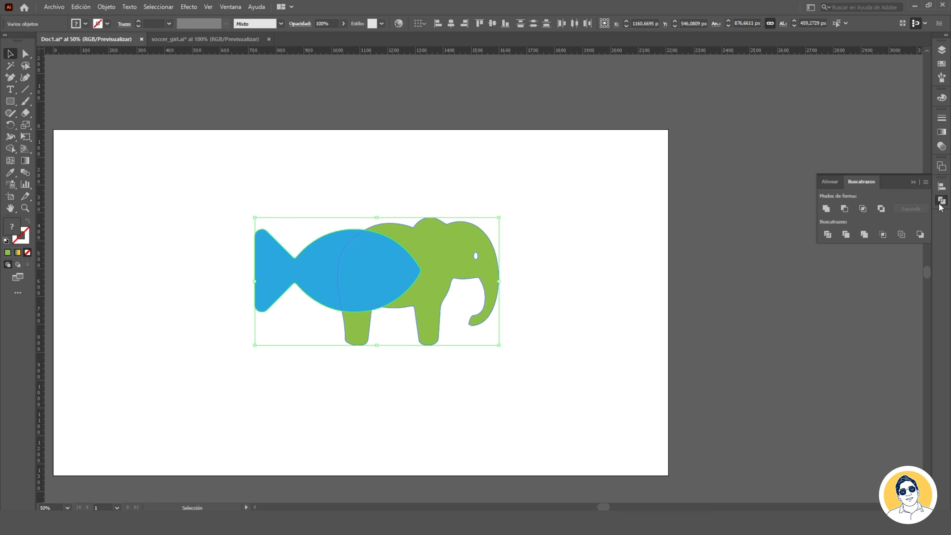
{"action": "left_click", "coordinate": [826, 209]}
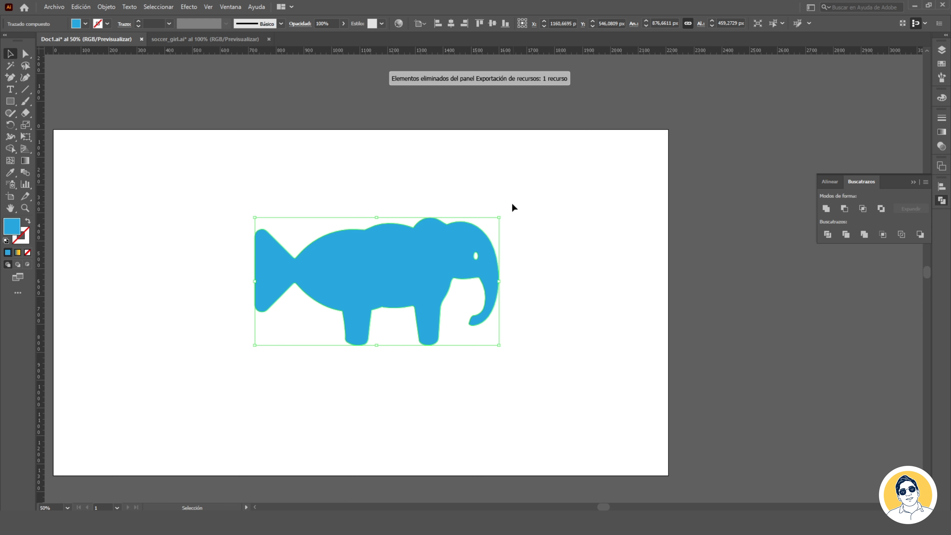
{"action": "left_click", "coordinate": [525, 199]}
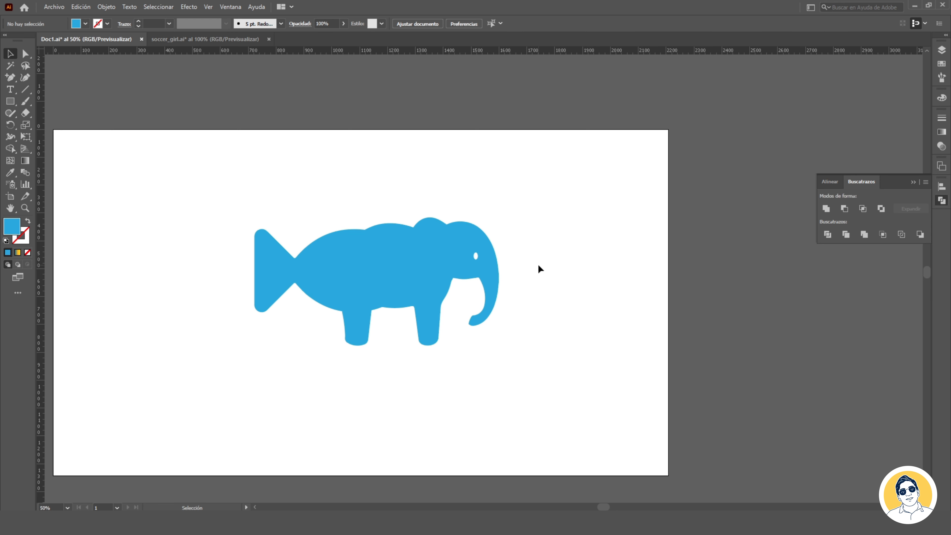
{"action": "key", "text": "ctrl+z"}
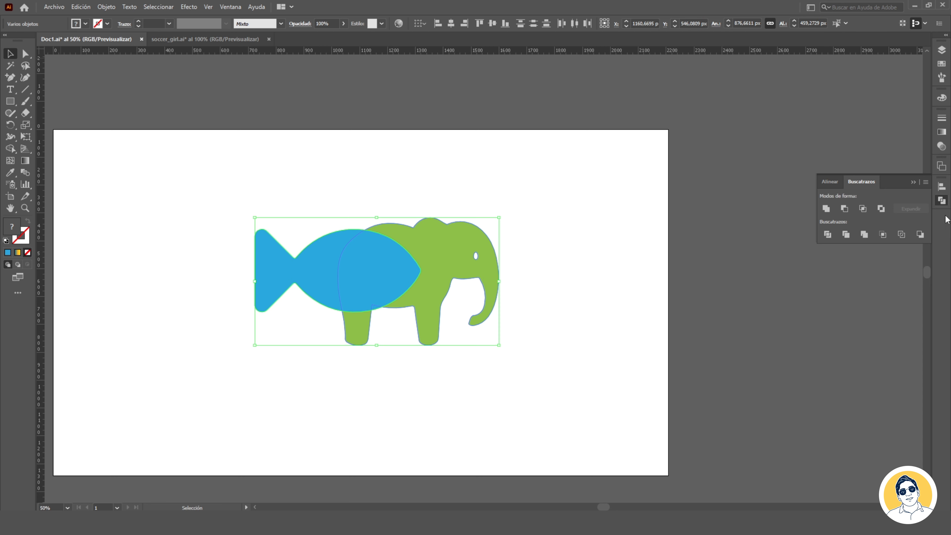
Subtract the front fish from the elephant with Minus Front, and undo the subtraction
{"action": "left_click", "coordinate": [845, 209]}
{"action": "left_click", "coordinate": [624, 223]}
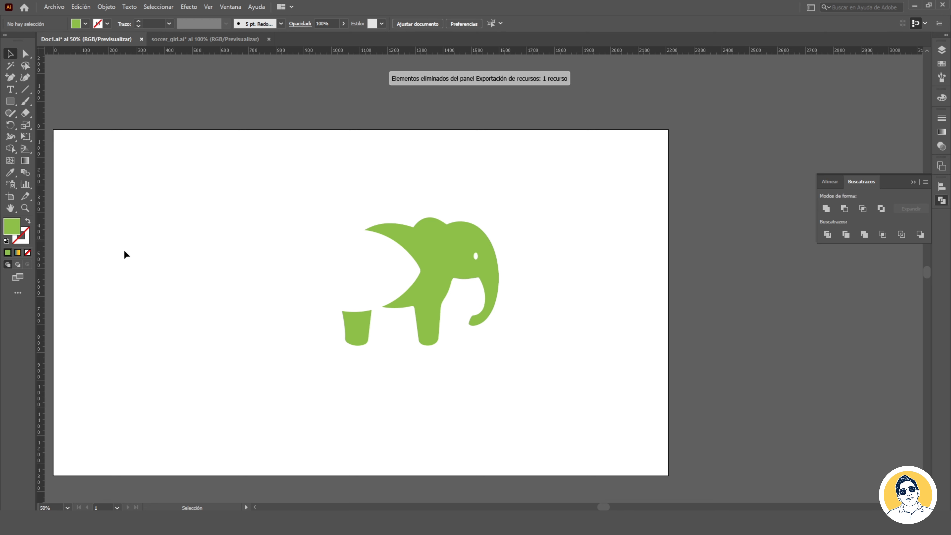
{"action": "key", "text": "ctrl+z"}
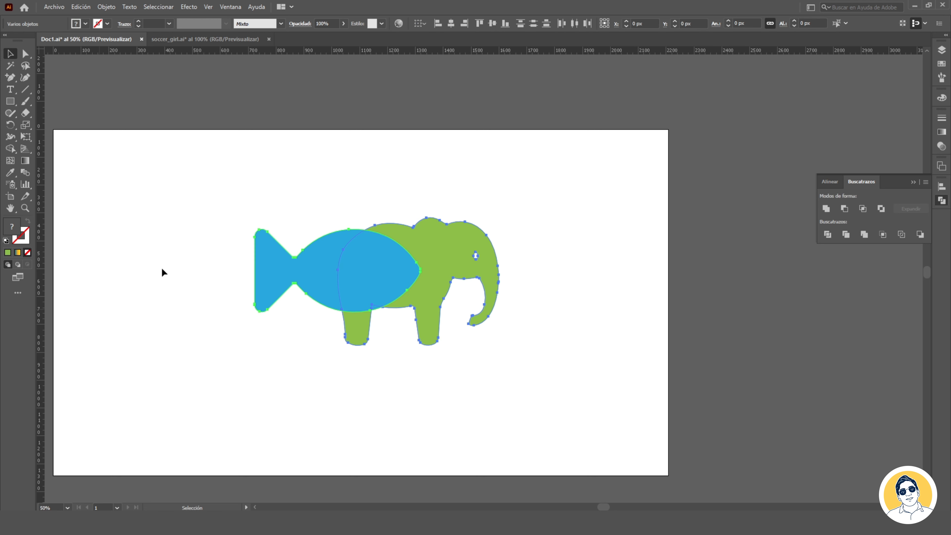
Intersect the fish and elephant to keep only their overlap, and undo the intersection
{"action": "left_click", "coordinate": [862, 210]}
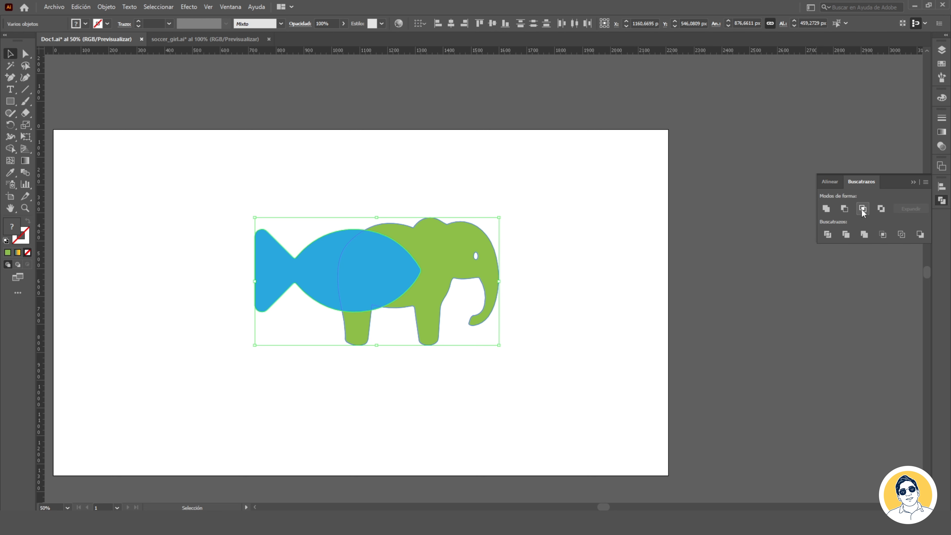
{"action": "left_click", "coordinate": [580, 233]}
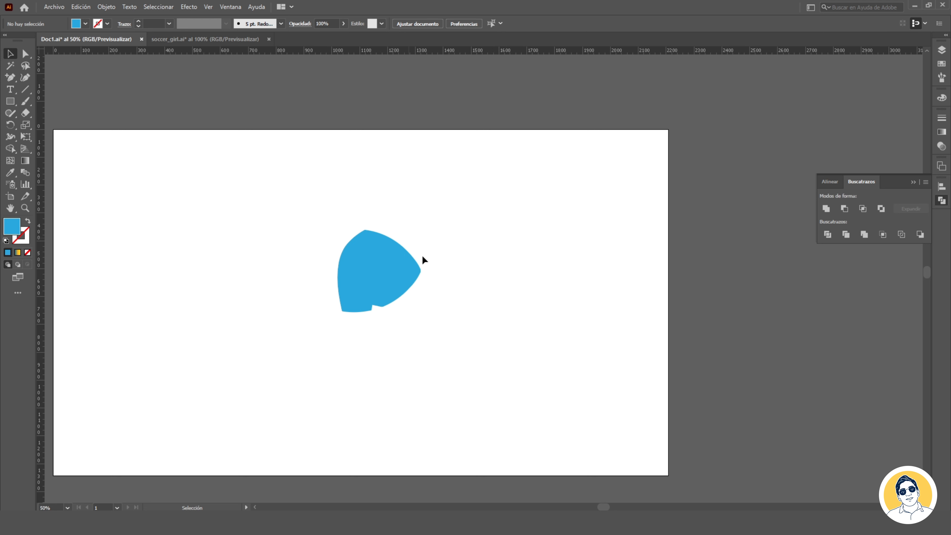
{"action": "key", "text": "ctrl+z"}
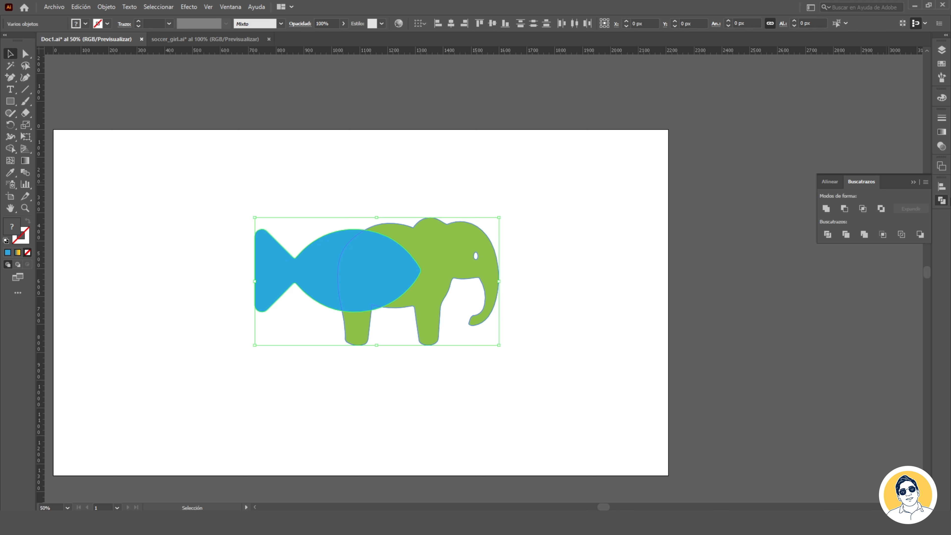
Exclude the overlapping area of the fish and elephant, and undo the exclusion
{"action": "left_click", "coordinate": [881, 209]}
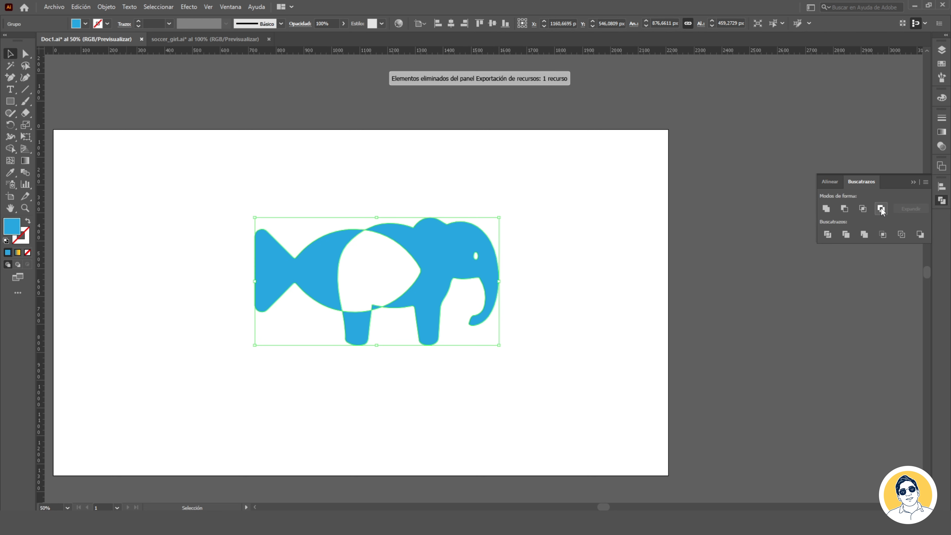
{"action": "left_click", "coordinate": [567, 206]}
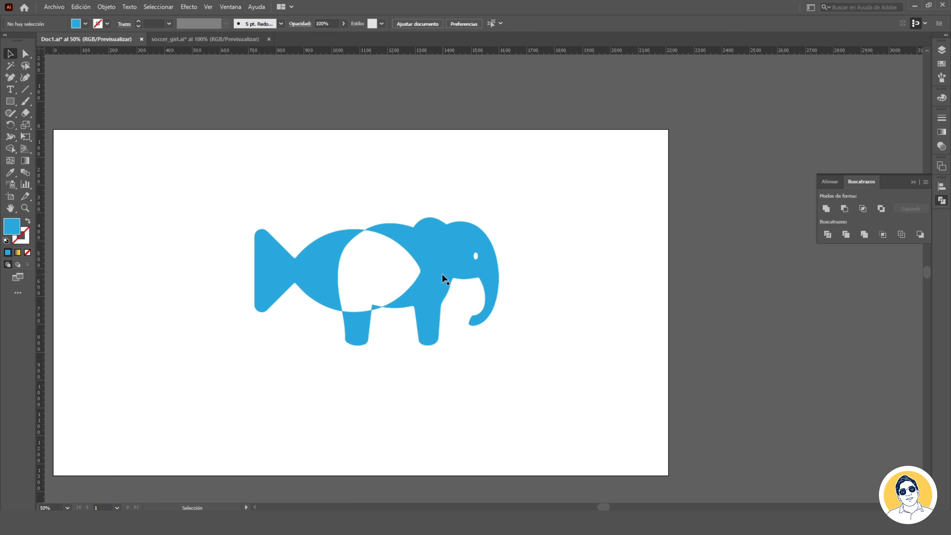
{"action": "key", "text": "ctrl+z"}
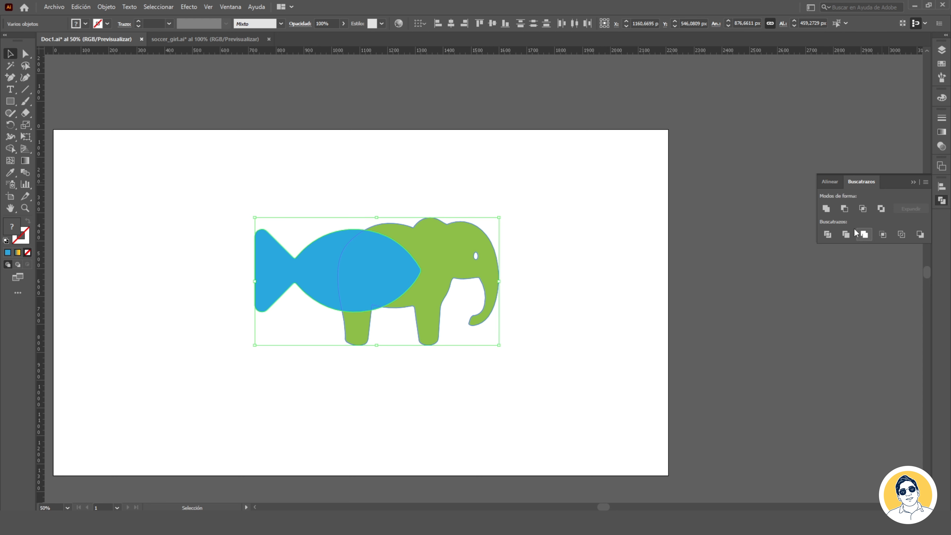
Divide the overlapping fish and elephant, ungroup the result, and move the fish tail and the overlap piece away from the elephant
{"action": "left_click", "coordinate": [828, 235]}
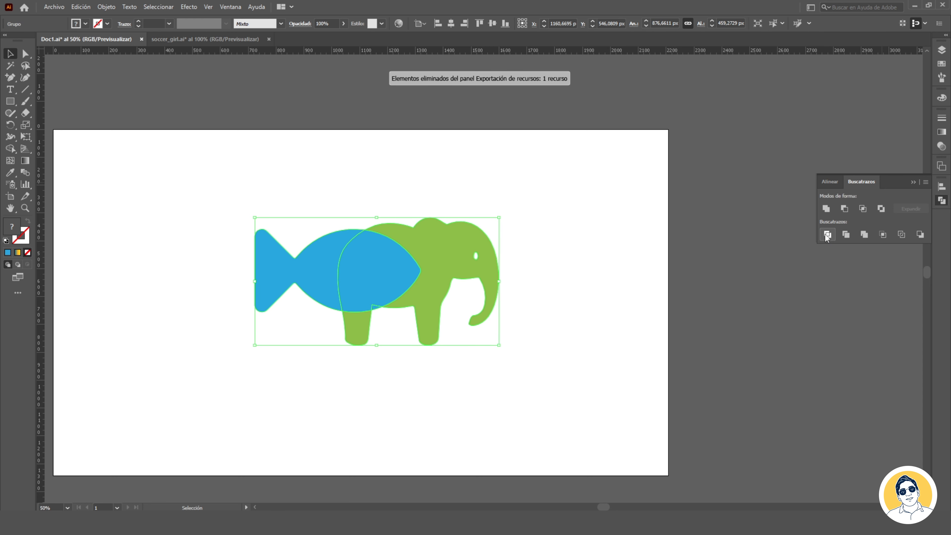
{"action": "left_click", "coordinate": [612, 216]}
{"action": "left_click", "coordinate": [386, 260]}
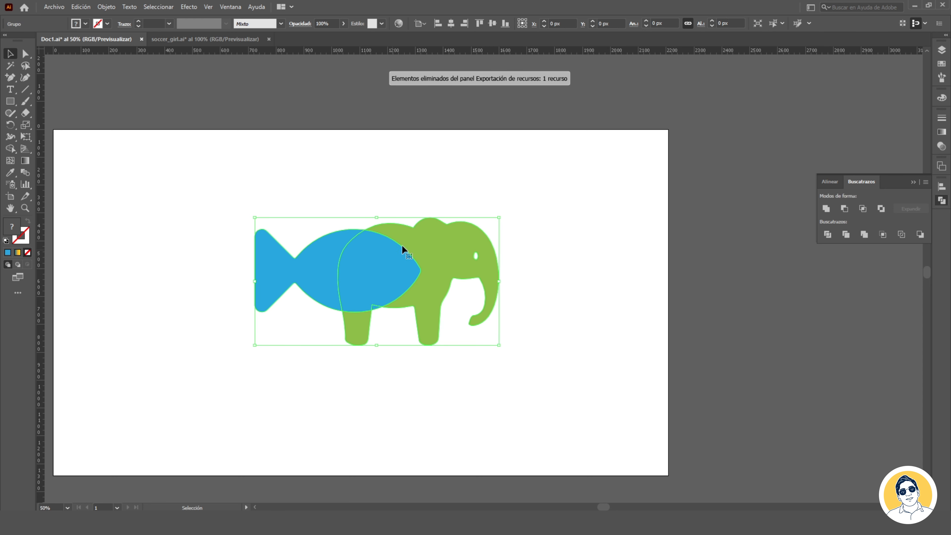
{"action": "right_click", "coordinate": [393, 254]}
{"action": "left_click", "coordinate": [433, 334]}
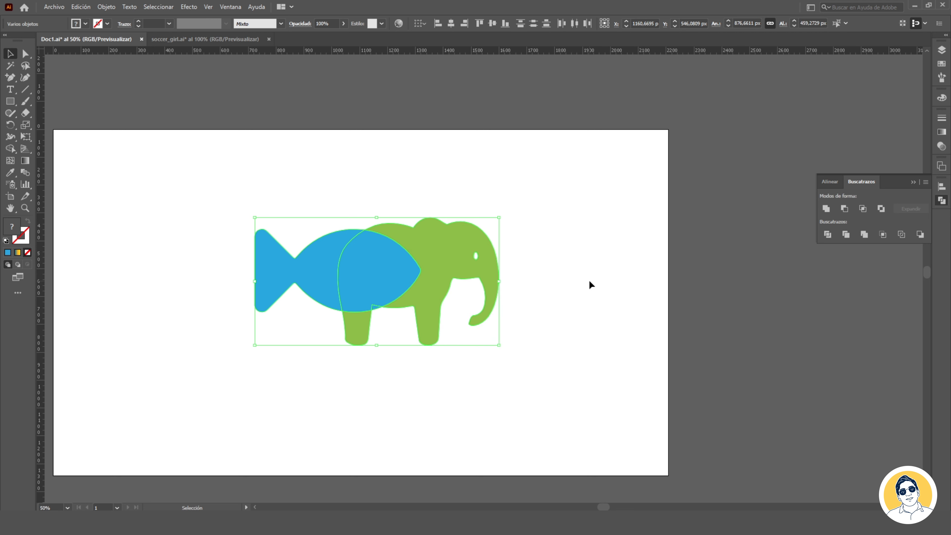
{"action": "left_click", "coordinate": [588, 279]}
{"action": "left_click_drag", "start_coordinate": [315, 265], "coordinate": [228, 195]}
{"action": "left_click_drag", "start_coordinate": [360, 280], "coordinate": [239, 349]}
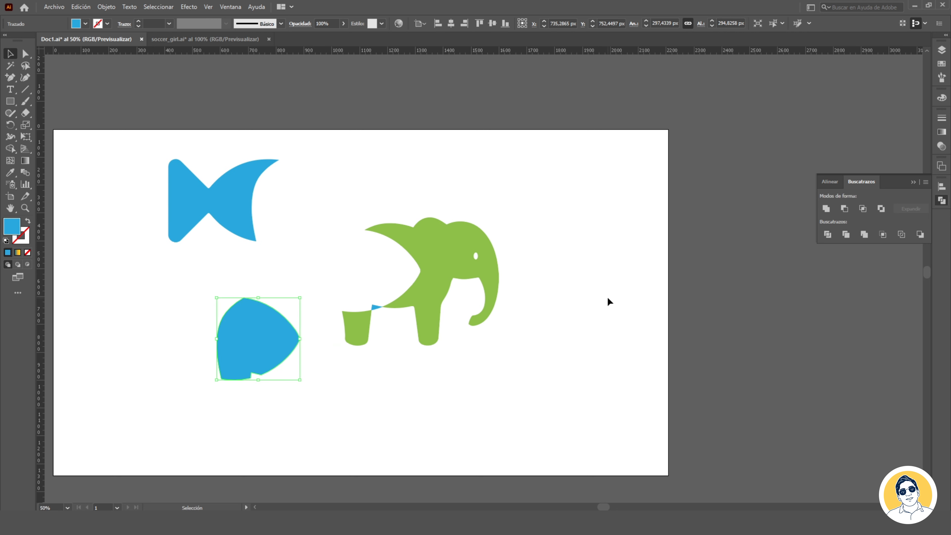
Undo the piece moves, the ungrouping and the Divide operation on the fish and elephant
{"action": "key", "text": "ctrl+z"}
{"action": "key", "text": "ctrl+z"}
{"action": "key", "text": "ctrl+z"}
{"action": "key", "text": "ctrl+z"}
{"action": "key", "text": "ctrl+z"}
{"action": "key", "text": "ctrl+z"}
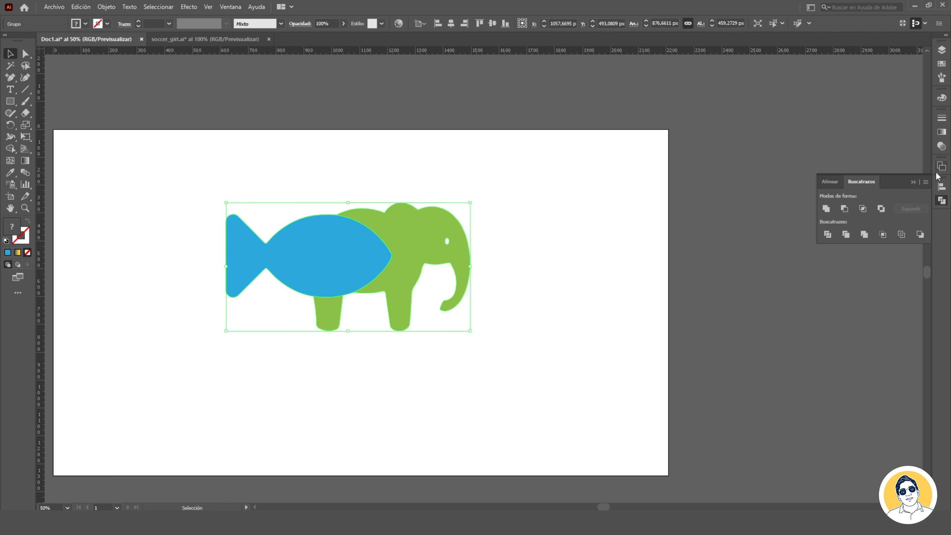
Ungroup the trimmed fish and elephant, and move the fish away from the cut elephant
{"action": "right_click", "coordinate": [338, 240]}
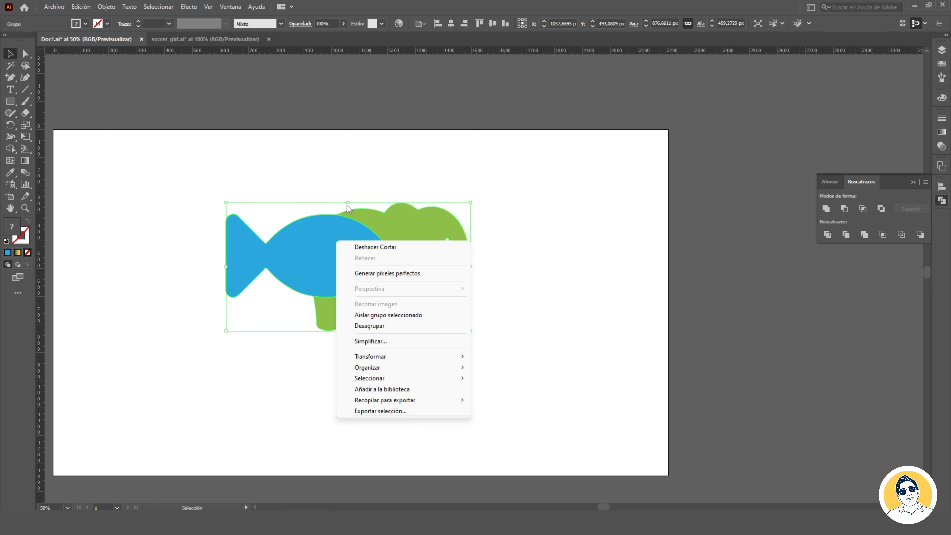
{"action": "left_click", "coordinate": [376, 325]}
{"action": "left_click", "coordinate": [616, 285]}
{"action": "left_click_drag", "start_coordinate": [314, 256], "coordinate": [217, 214]}
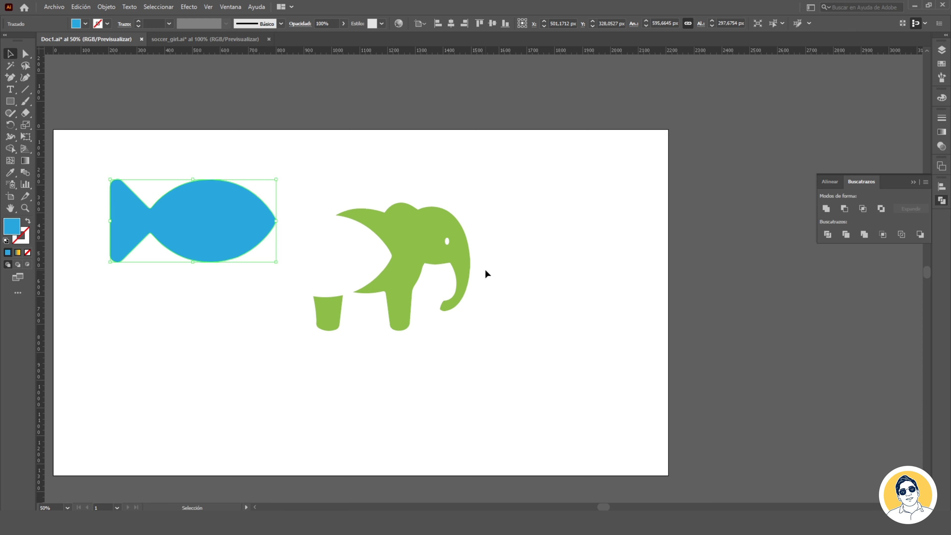
{"action": "key", "text": "ctrl+z"}
{"action": "left_click_drag", "start_coordinate": [354, 253], "coordinate": [252, 257]}
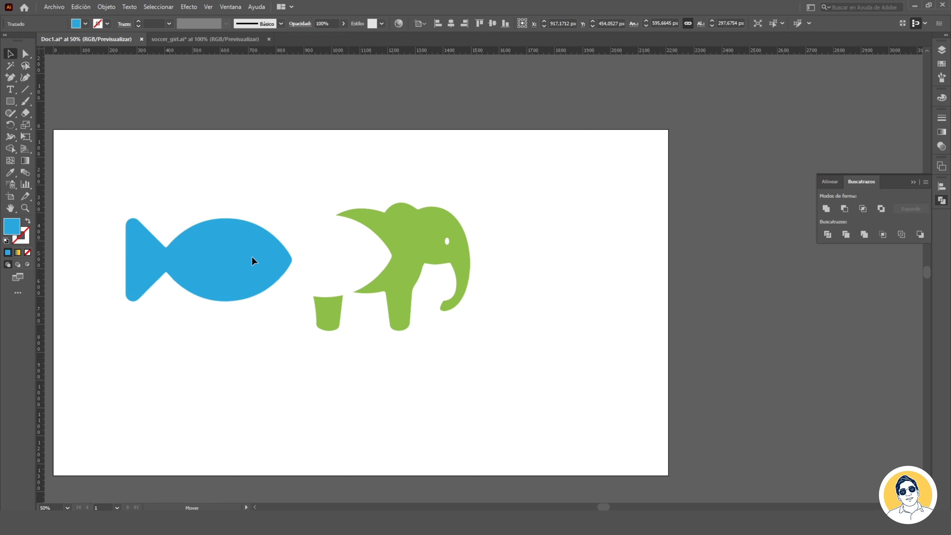
Undo the fish move, the ungrouping and the Trim operation on the fish and elephant
{"action": "key", "text": "ctrl+z"}
{"action": "key", "text": "ctrl+z"}
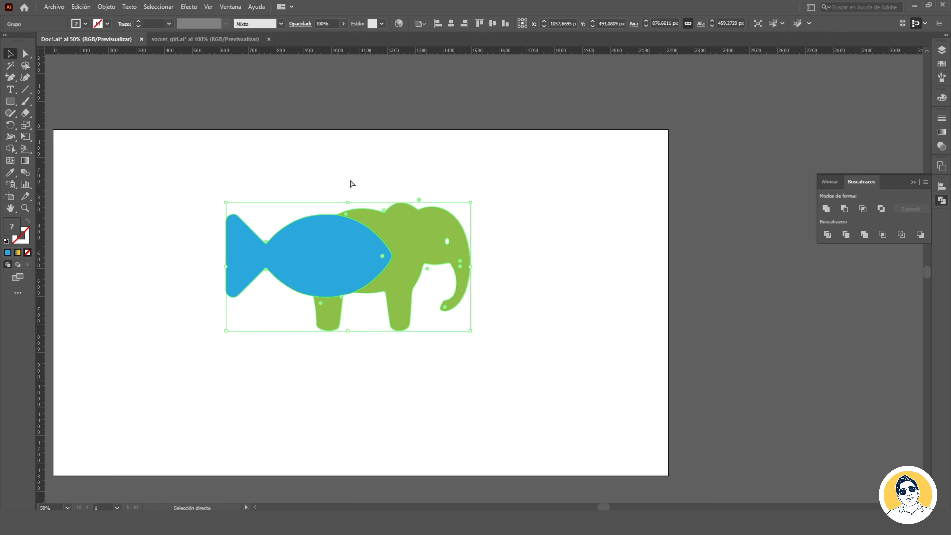
{"action": "key", "text": "ctrl+z"}
{"action": "key", "text": "ctrl+z"}
Merge the overlapping fish and elephant with the Pathfinder Merge operation
{"action": "left_click_drag", "start_coordinate": [294, 191], "coordinate": [471, 319]}
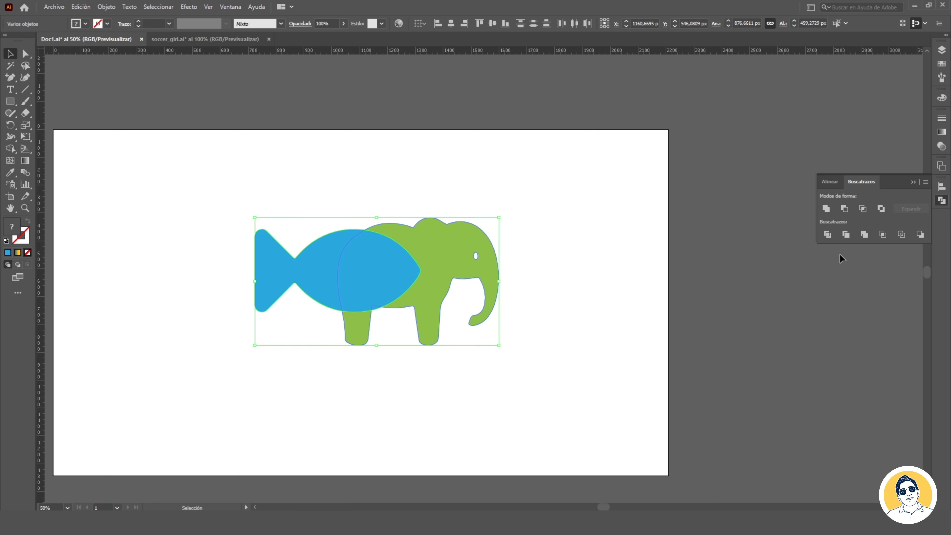
{"action": "left_click", "coordinate": [864, 235]}
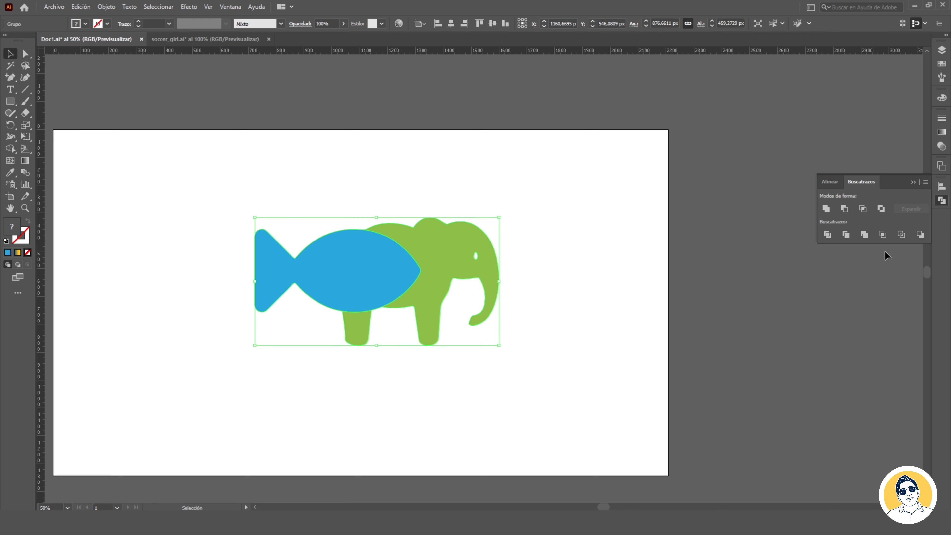
Crop the merged fish and elephant with the Pathfinder Crop operation, and undo the crop
{"action": "left_click", "coordinate": [884, 235]}
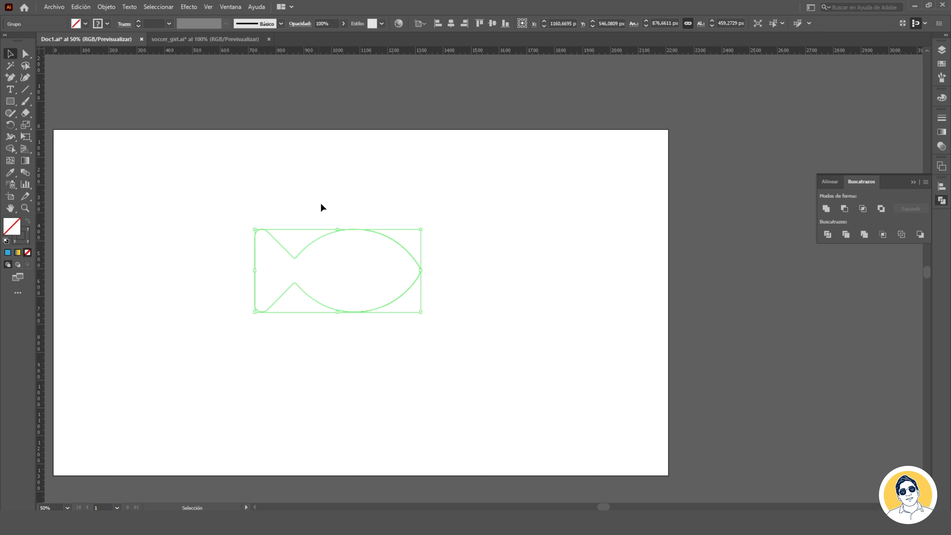
{"action": "left_click", "coordinate": [350, 197]}
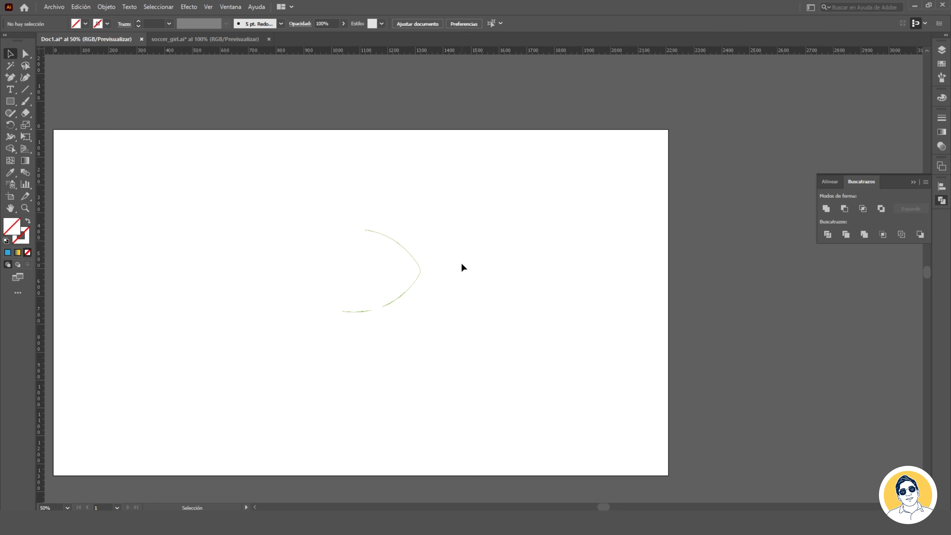
{"action": "key", "text": "ctrl+z"}
{"action": "left_click", "coordinate": [483, 204]}
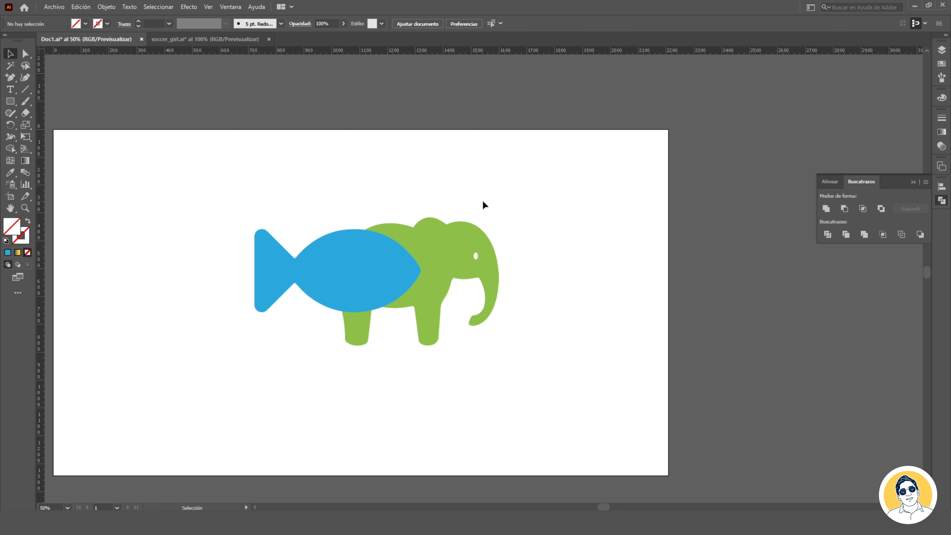
Move the merged fish and elephant group, and try to ungroup it
{"action": "left_click_drag", "start_coordinate": [382, 258], "coordinate": [272, 251]}
{"action": "right_click", "coordinate": [379, 239]}
{"action": "left_click", "coordinate": [435, 325]}
Undo the merged group's changes and the Merge operation, and redo the elephant's swatch change
{"action": "key", "text": "ctrl+z"}
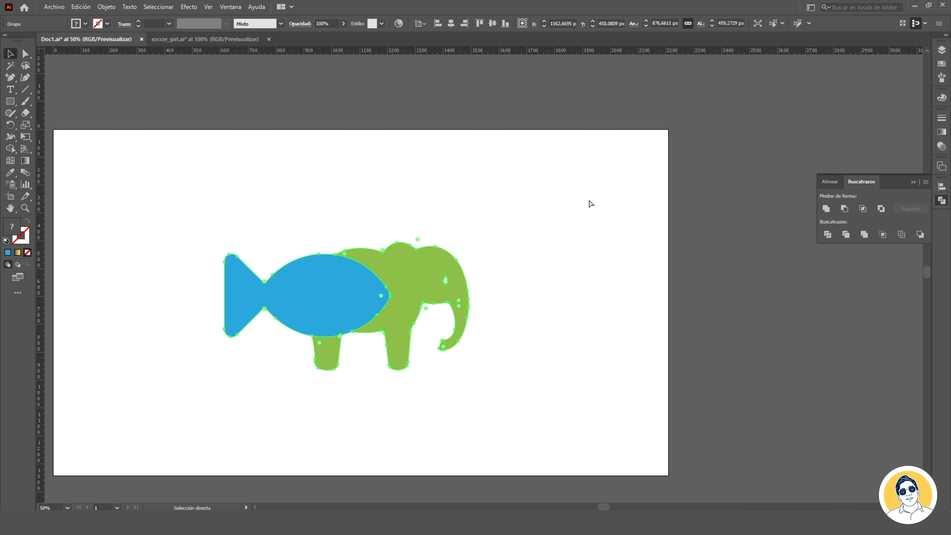
{"action": "key", "text": "ctrl+z"}
{"action": "key", "text": "ctrl+z"}
{"action": "key", "text": "ctrl+z"}
{"action": "key", "text": "v"}
{"action": "left_click", "coordinate": [81, 6]}
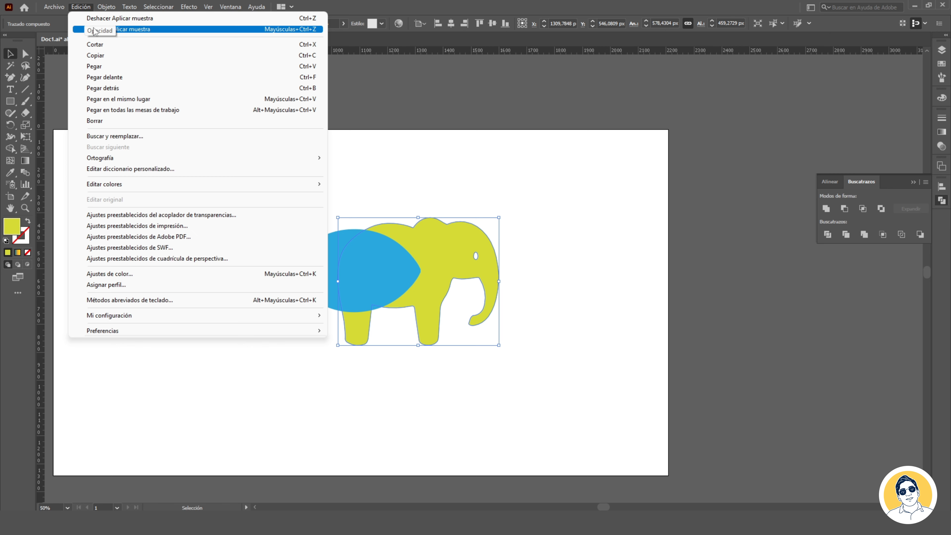
{"action": "left_click", "coordinate": [94, 30]}
Select the fish and elephant, apply Merge to them, and reposition the merged group slightly up and to the left
{"action": "left_click_drag", "start_coordinate": [223, 207], "coordinate": [442, 354]}
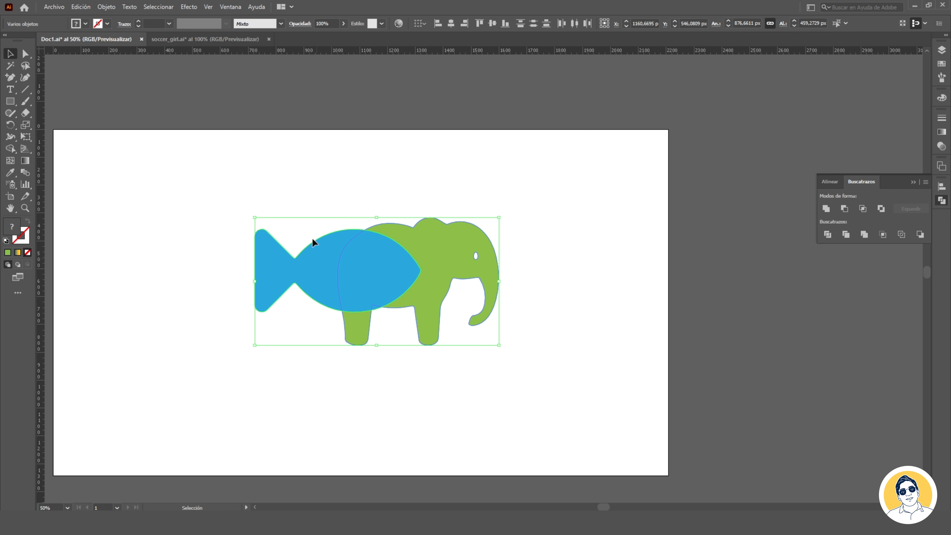
{"action": "left_click", "coordinate": [867, 236]}
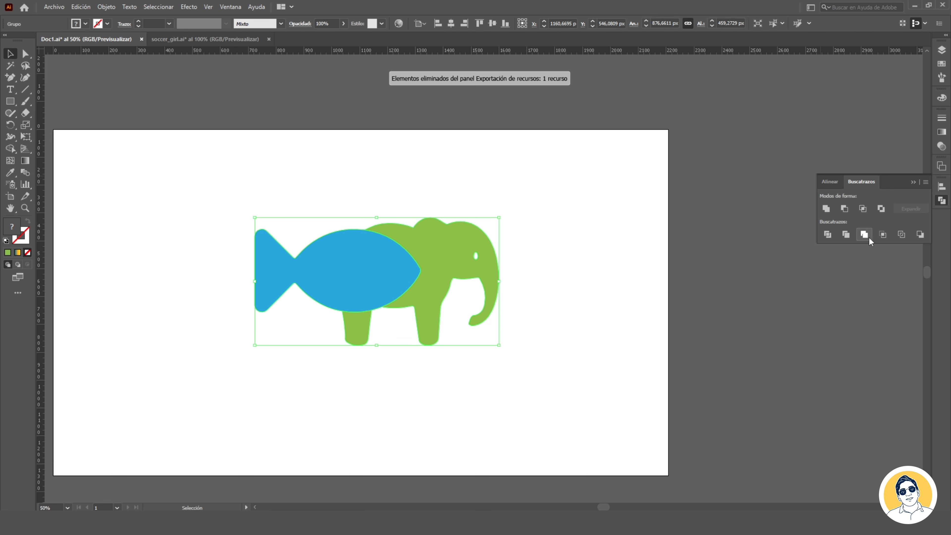
{"action": "left_click_drag", "start_coordinate": [378, 270], "coordinate": [397, 260]}
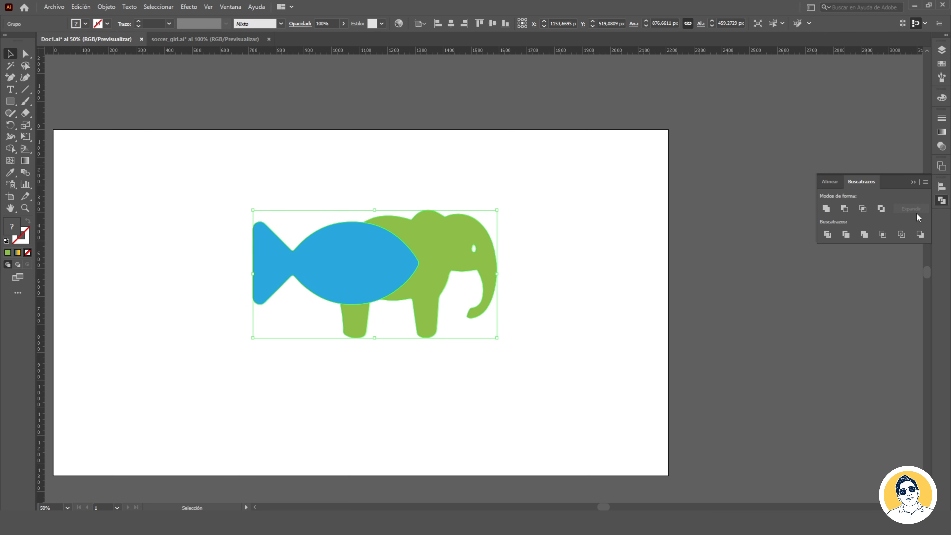
{"action": "key", "text": "ctrl+z"}
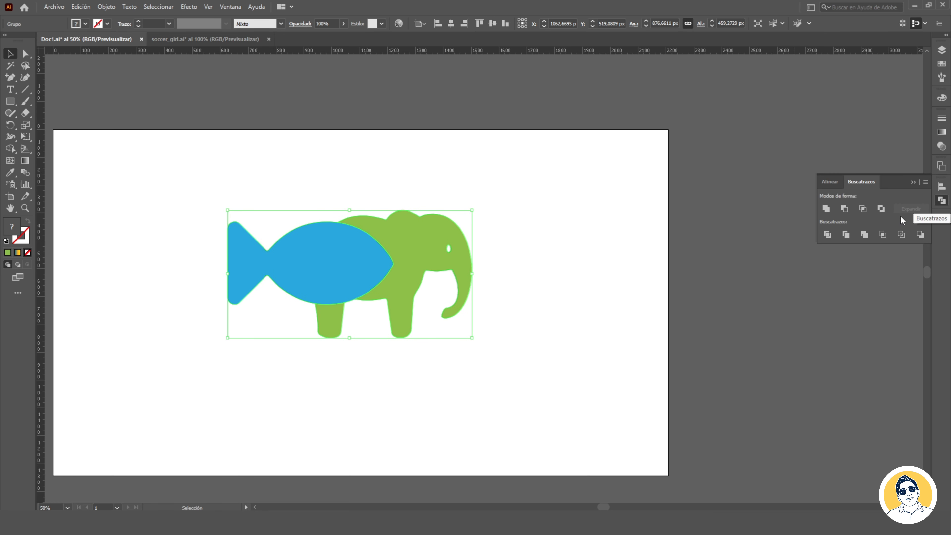
Apply Crop to the repositioned fish and elephant group, inspect the deselected result, and undo the crop
{"action": "left_click", "coordinate": [883, 236]}
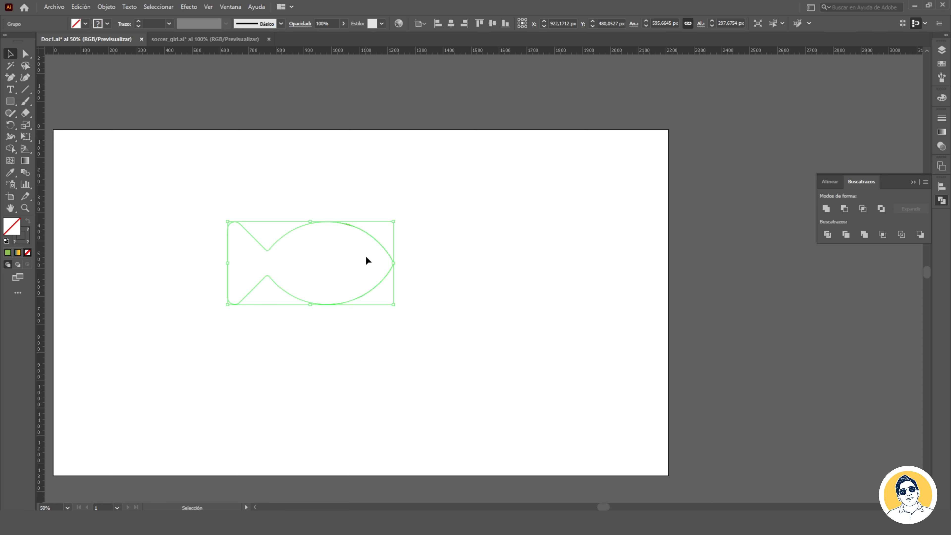
{"action": "left_click", "coordinate": [463, 244]}
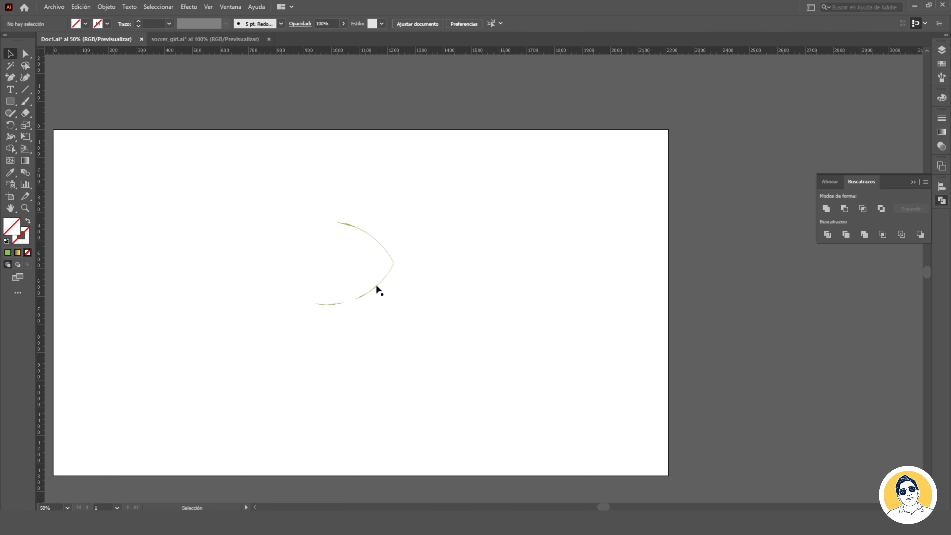
{"action": "key", "text": "ctrl+z"}
{"action": "left_click", "coordinate": [367, 174]}
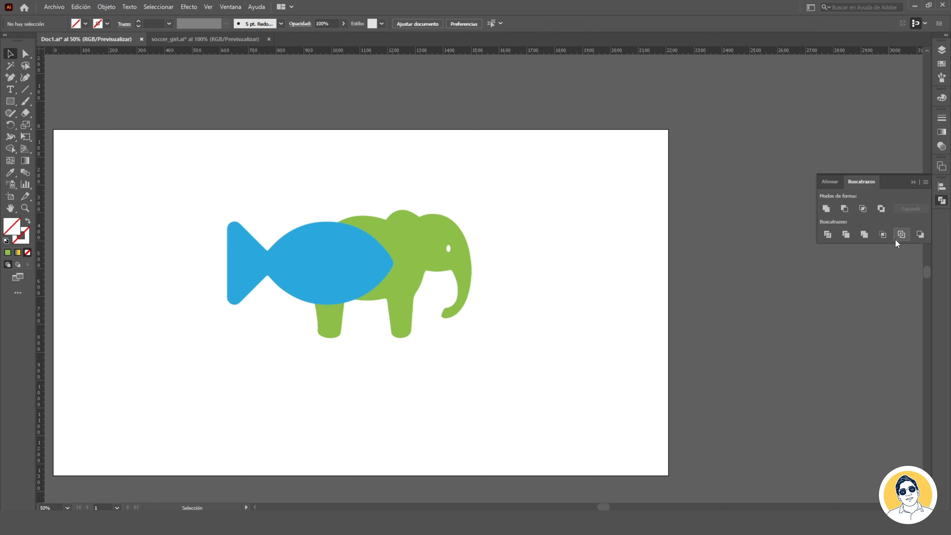
Convert the fish and elephant to unfilled outlines with the Pathfinder Outline operation, and undo it
{"action": "key", "text": "ctrl+a"}
{"action": "left_click", "coordinate": [901, 234]}
{"action": "left_click", "coordinate": [486, 268]}
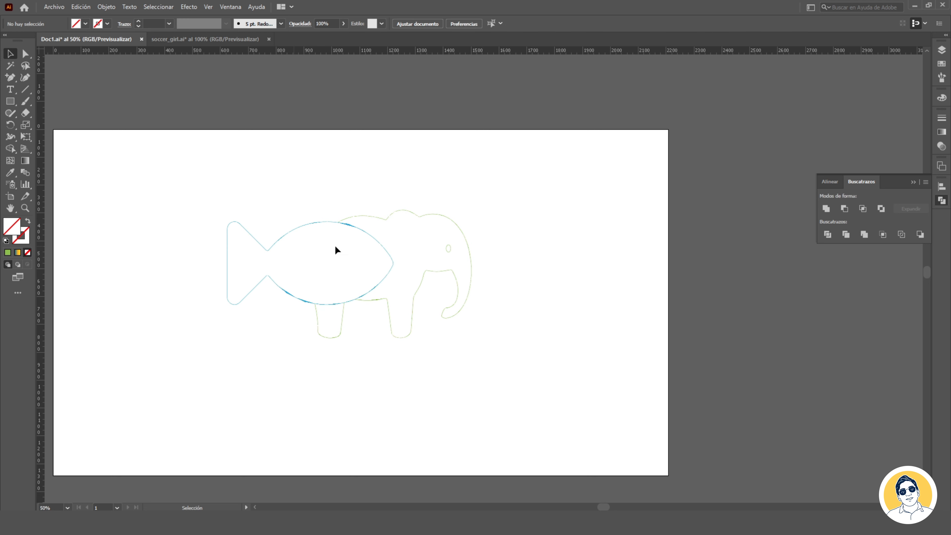
{"action": "mouse_move", "coordinate": [349, 302]}
{"action": "left_mouse_down"}
{"action": "mouse_move", "coordinate": [330, 320]}
{"action": "mouse_move", "coordinate": [349, 302]}
{"action": "left_mouse_up"}
{"action": "key", "text": "ctrl+z"}
{"action": "key", "text": "v"}
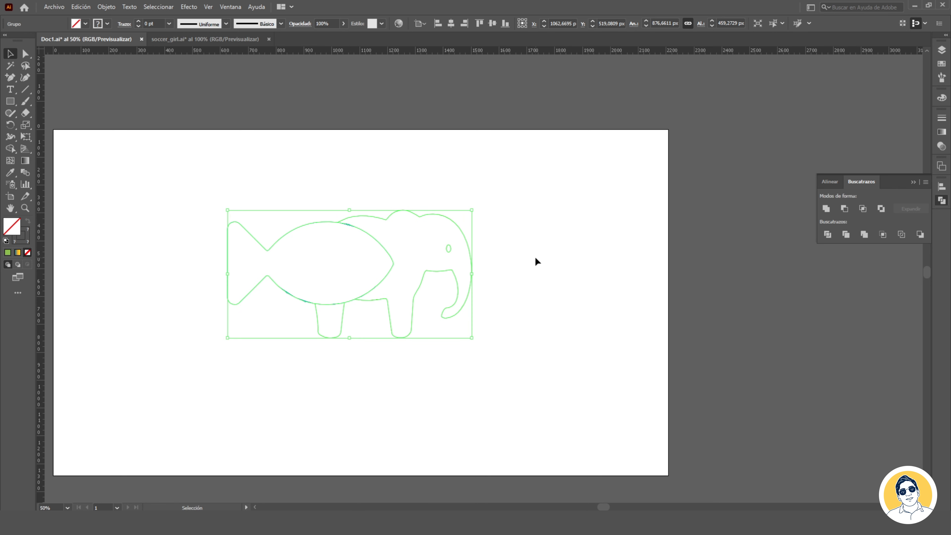
{"action": "key", "text": "ctrl+z"}
{"action": "key", "text": "ctrl+z"}
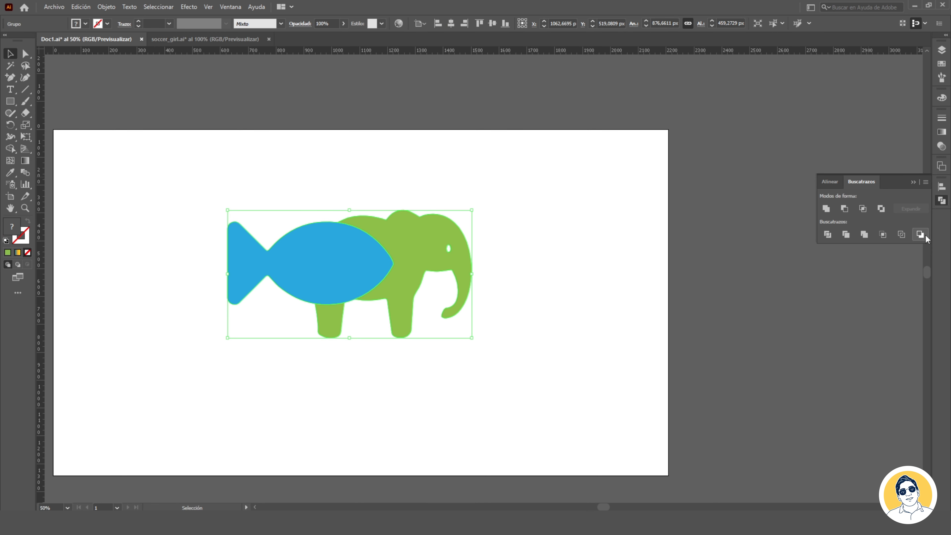
Apply Minus Back to the fish and elephant, and undo back to the original overlapping shapes
{"action": "left_click", "coordinate": [920, 234]}
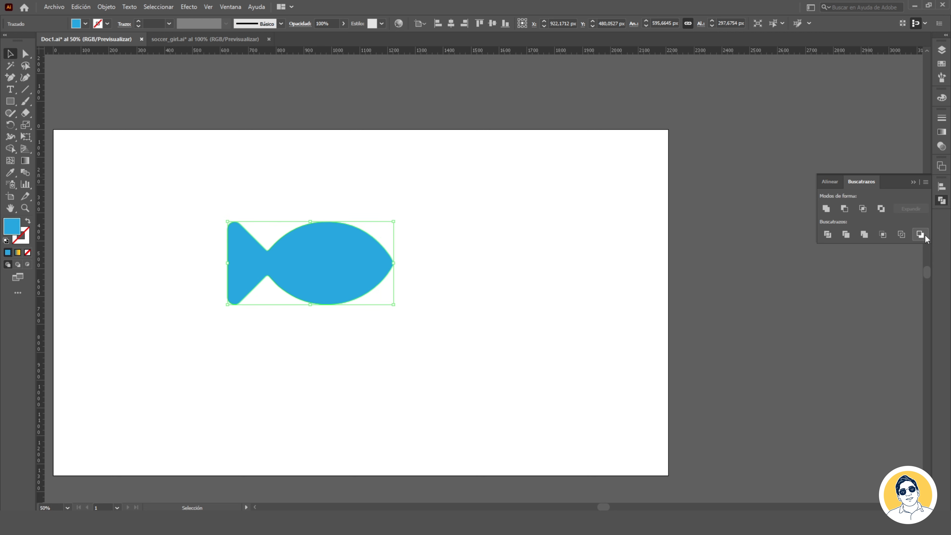
{"action": "left_click", "coordinate": [560, 207]}
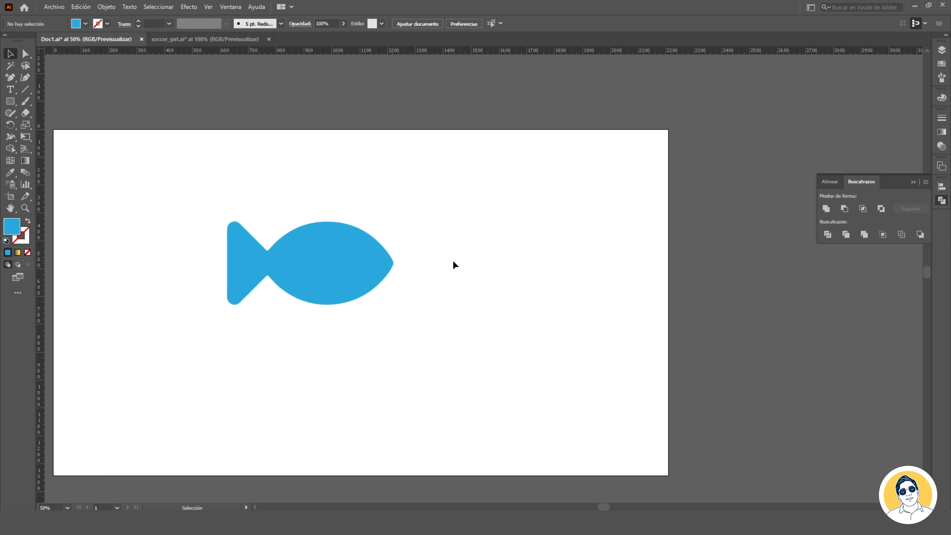
{"action": "key", "text": "ctrl+z"}
{"action": "left_click", "coordinate": [486, 184]}
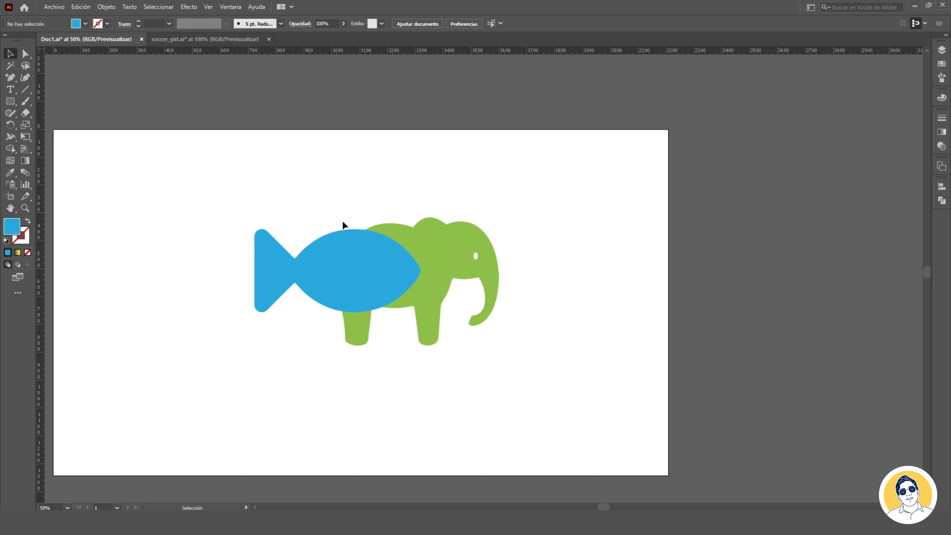
{"action": "left_click", "coordinate": [367, 269]}
{"action": "left_click", "coordinate": [349, 207]}
{"action": "left_click", "coordinate": [359, 261]}
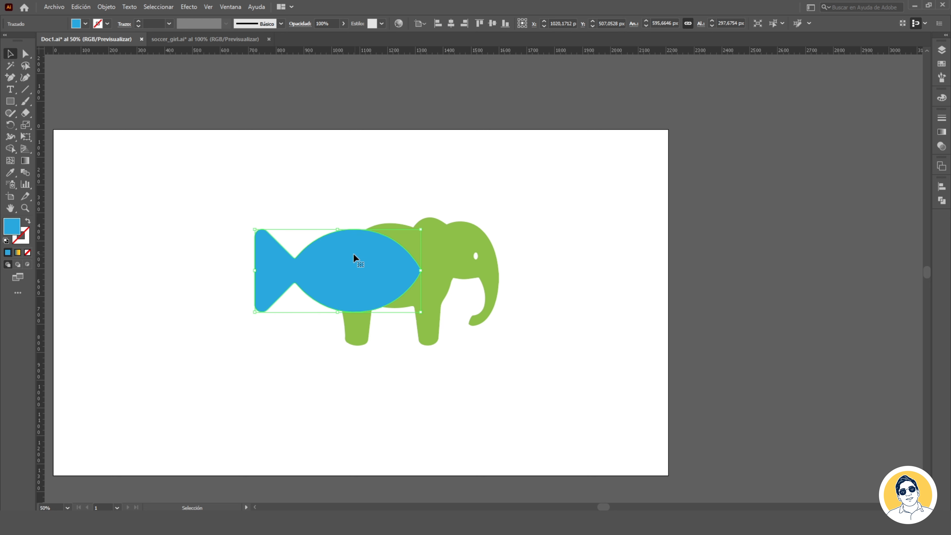
{"action": "right_click", "coordinate": [353, 254]}
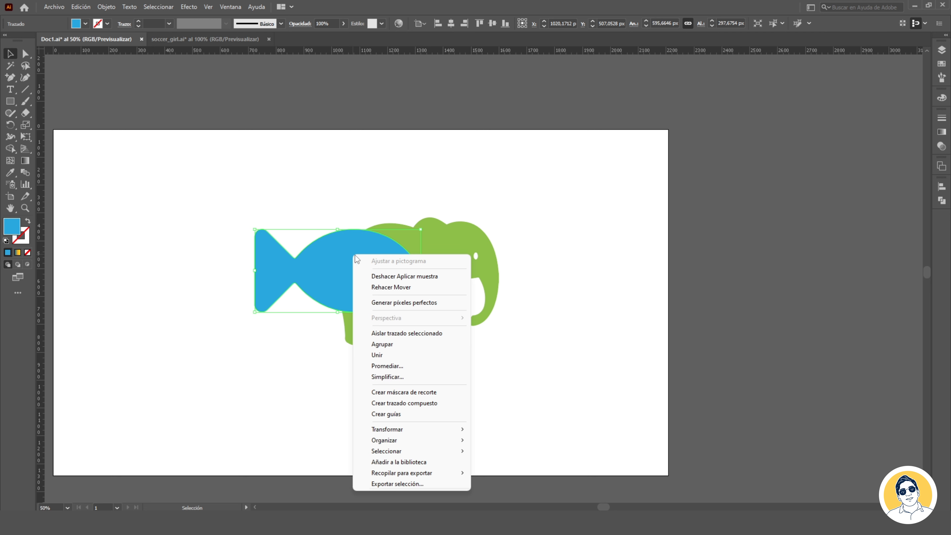
{"action": "left_click", "coordinate": [505, 423]}
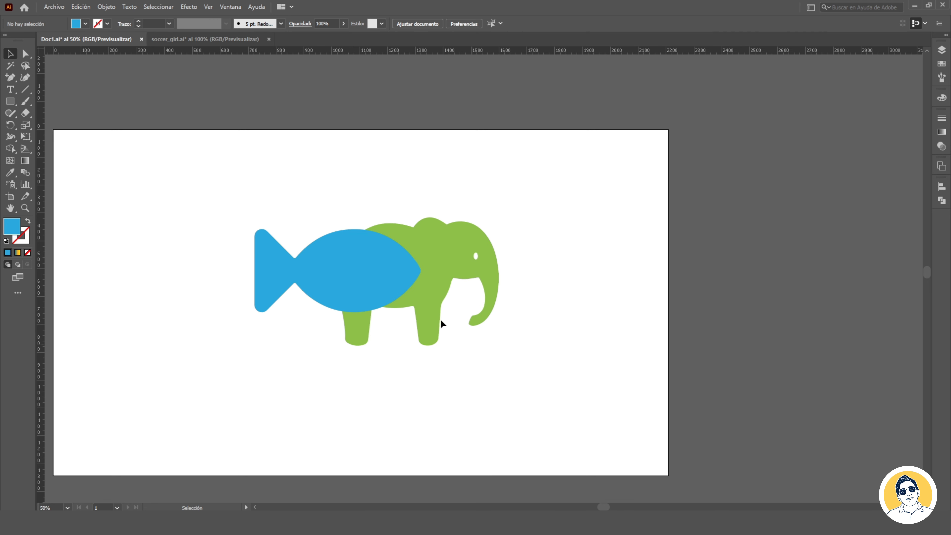
Group the fish and elephant, and move the group slightly up and to the left
{"action": "left_click_drag", "start_coordinate": [276, 189], "coordinate": [490, 338]}
{"action": "right_click", "coordinate": [391, 266]}
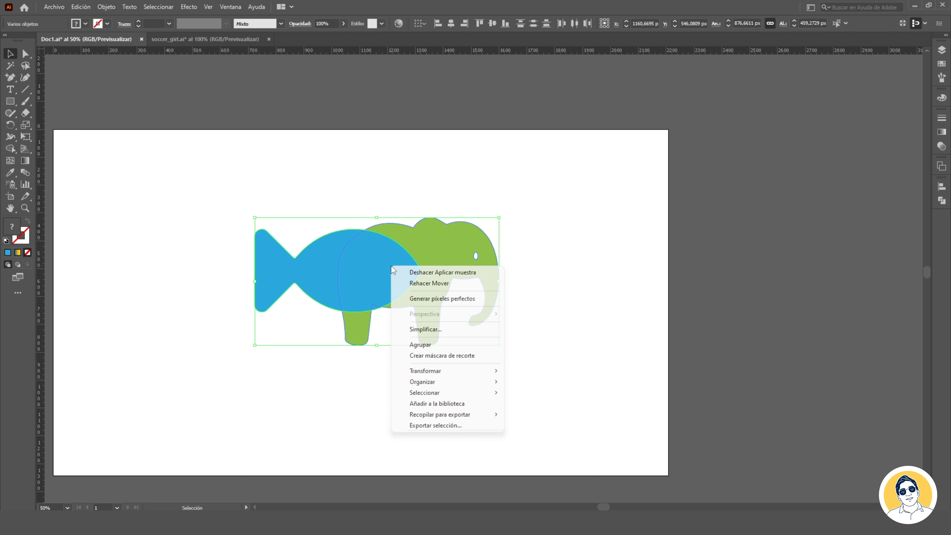
{"action": "left_click", "coordinate": [437, 344]}
{"action": "mouse_move", "coordinate": [376, 264]}
{"action": "left_mouse_down"}
{"action": "mouse_move", "coordinate": [362, 288]}
{"action": "mouse_move", "coordinate": [330, 216]}
{"action": "mouse_move", "coordinate": [455, 268]}
{"action": "mouse_move", "coordinate": [447, 283]}
{"action": "mouse_move", "coordinate": [365, 268]}
{"action": "mouse_move", "coordinate": [384, 250]}
{"action": "left_mouse_up"}
{"action": "left_click", "coordinate": [553, 260]}
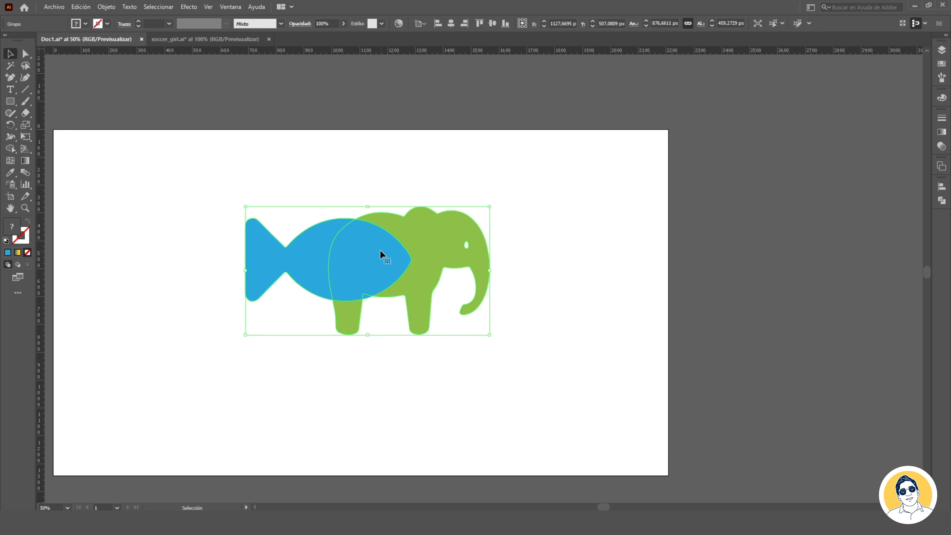
Ungroup the fish and elephant into separate objects
{"action": "right_click", "coordinate": [381, 250]}
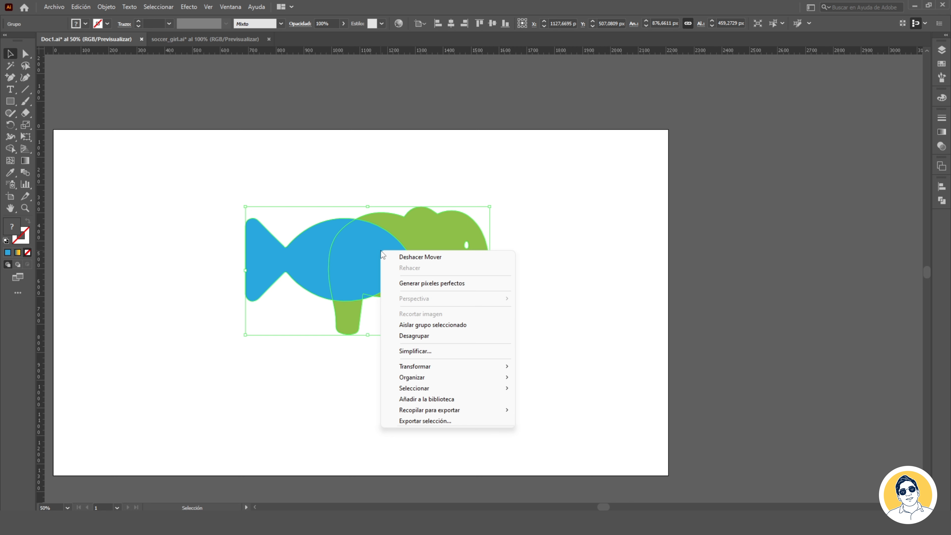
{"action": "left_click", "coordinate": [448, 335]}
{"action": "left_click", "coordinate": [385, 269]}
{"action": "left_click", "coordinate": [558, 361]}
Select the fish and send it to the back, behind the elephant
{"action": "left_click", "coordinate": [385, 263]}
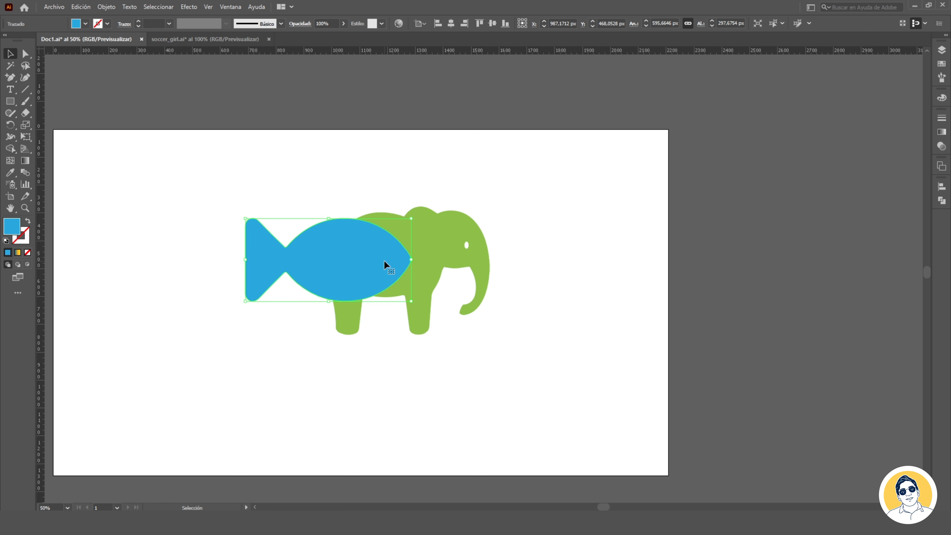
{"action": "right_click", "coordinate": [385, 263]}
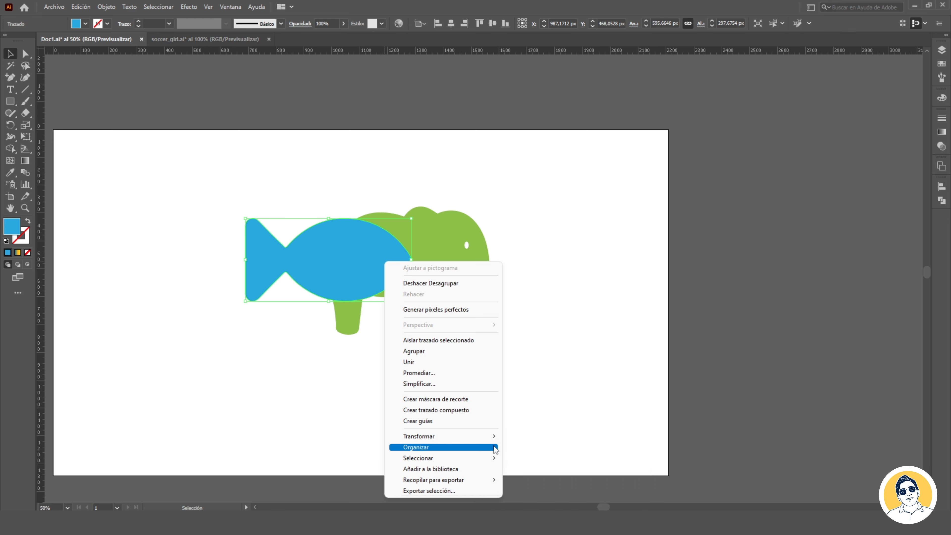
{"action": "mouse_move", "coordinate": [496, 448]}
{"action": "left_click", "coordinate": [538, 481]}
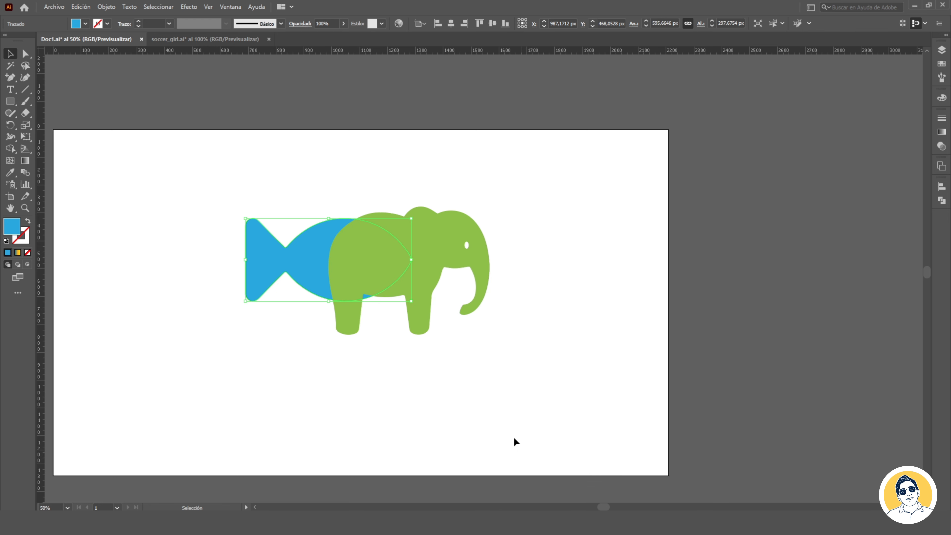
Bring the fish to the front, over the elephant
{"action": "right_click", "coordinate": [300, 233]}
{"action": "mouse_move", "coordinate": [410, 422]}
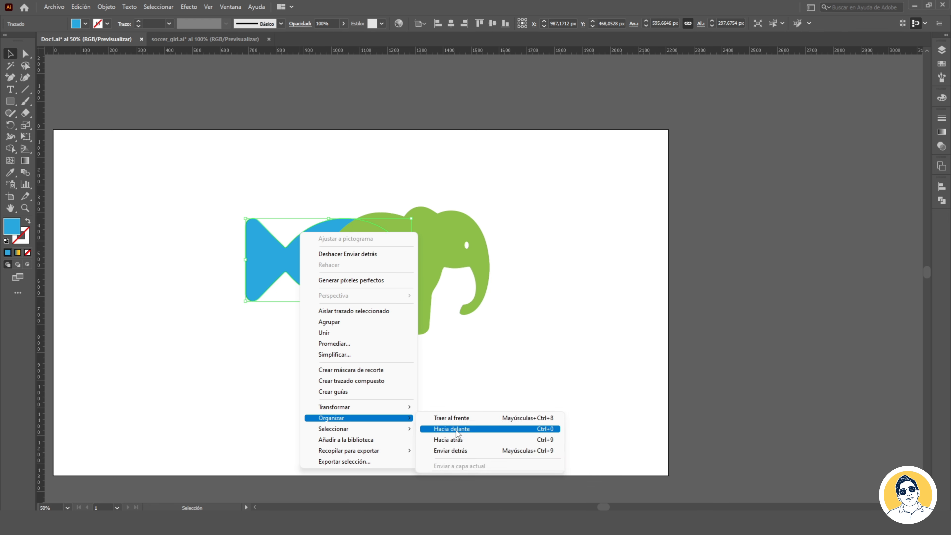
{"action": "left_click", "coordinate": [462, 418]}
Bring the fish one level forward in the stacking order
{"action": "right_click", "coordinate": [343, 274]}
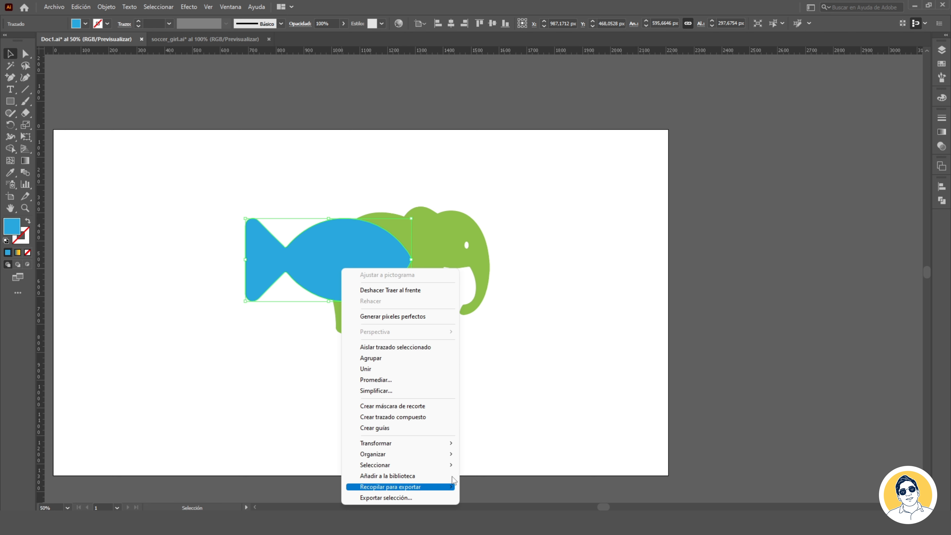
{"action": "mouse_move", "coordinate": [452, 455]}
{"action": "left_click", "coordinate": [497, 466]}
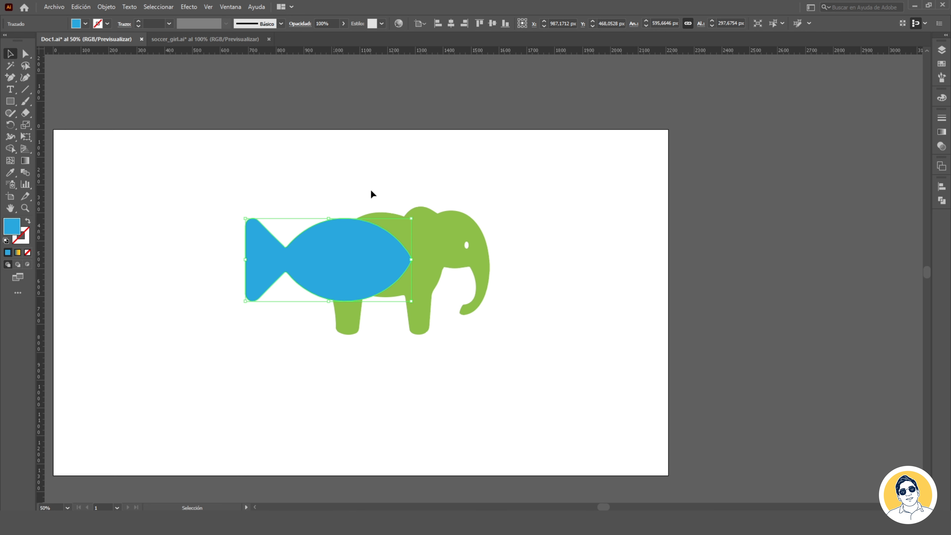
{"action": "right_click", "coordinate": [361, 253]}
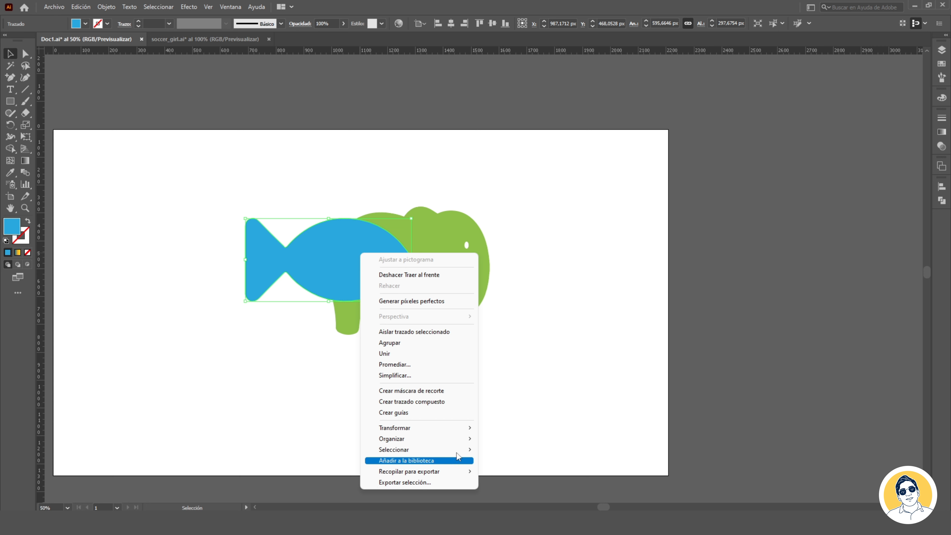
{"action": "mouse_move", "coordinate": [459, 440]}
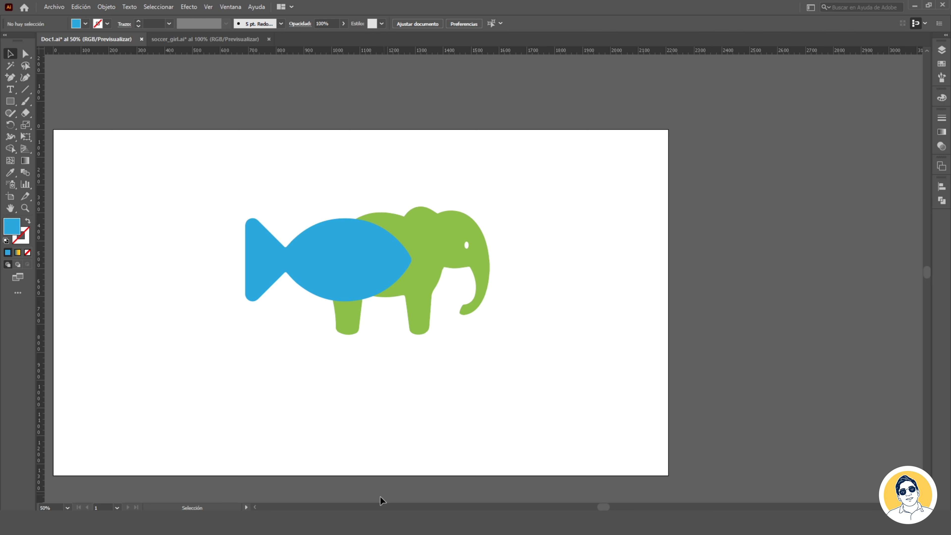
{"action": "left_click", "coordinate": [374, 265]}
{"action": "right_click", "coordinate": [373, 265]}
{"action": "mouse_move", "coordinate": [456, 444]}
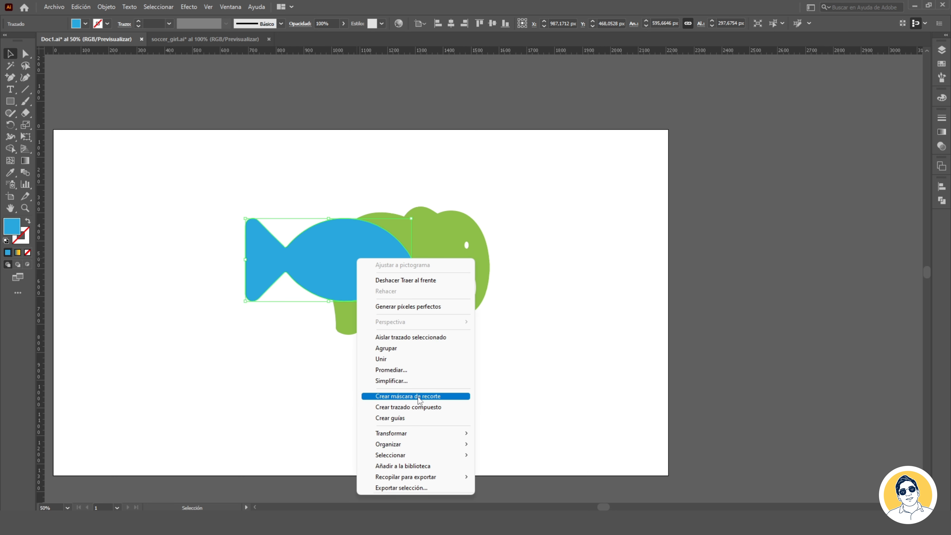
{"action": "left_click", "coordinate": [579, 343]}
Paste the grapefruit photo onto the artboard and embed the linked image in the document
{"action": "key", "text": "a"}
{"action": "key", "text": "ctrl+v"}
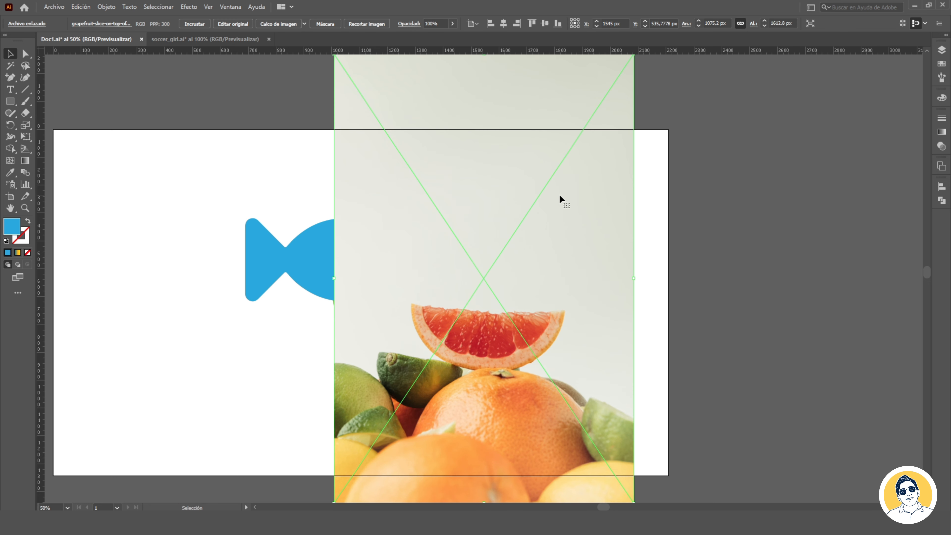
{"action": "left_click", "coordinate": [195, 23]}
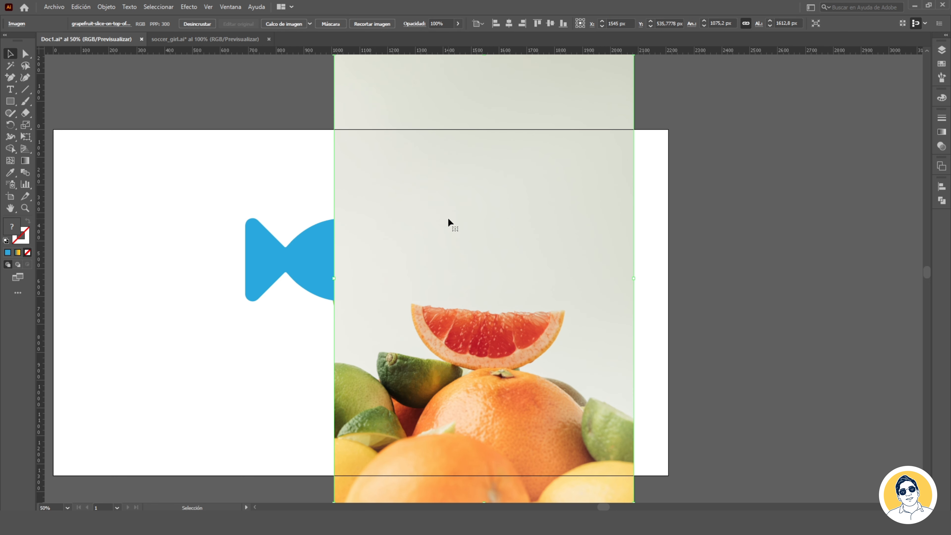
Scale the grapefruit photo down to about 709 × 1064 px and position it over the fish
{"action": "key", "text": "ctrl+minus"}
{"action": "left_click_drag", "start_coordinate": [581, 123], "coordinate": [407, 178]}
{"action": "key", "text": "ctrl+plus"}
{"action": "key", "text": "ctrl+plus"}
{"action": "scroll", "coordinate": [472, 195], "scroll_direction": "down", "scroll_amount": 4}
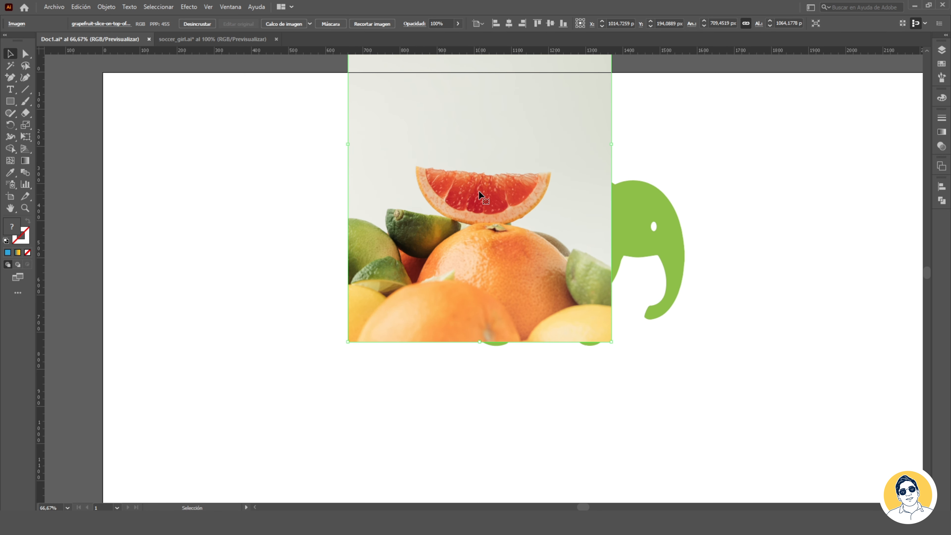
Send the grapefruit photo to the back, behind the fish and elephant
{"action": "right_click", "coordinate": [477, 205]}
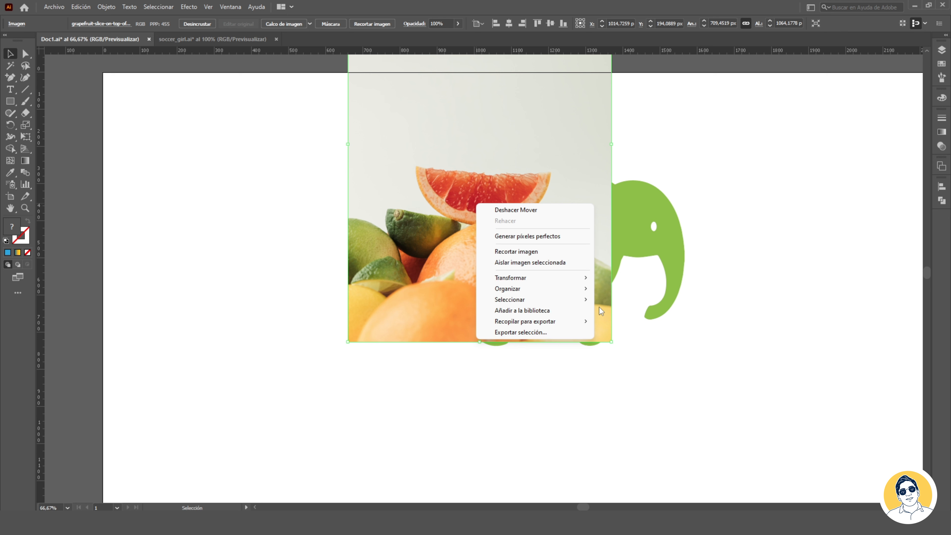
{"action": "mouse_move", "coordinate": [584, 289]}
{"action": "left_click", "coordinate": [618, 320]}
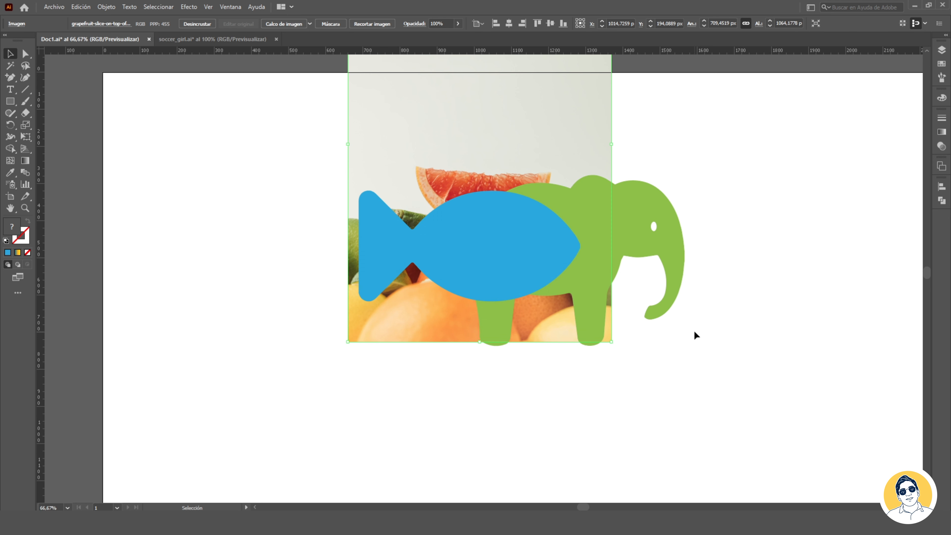
Move the elephant right, clear of the photo, and move the fish up over the grapefruit slice
{"action": "left_click", "coordinate": [754, 235]}
{"action": "left_click_drag", "start_coordinate": [619, 231], "coordinate": [851, 221]}
{"action": "left_click_drag", "start_coordinate": [528, 274], "coordinate": [504, 219]}
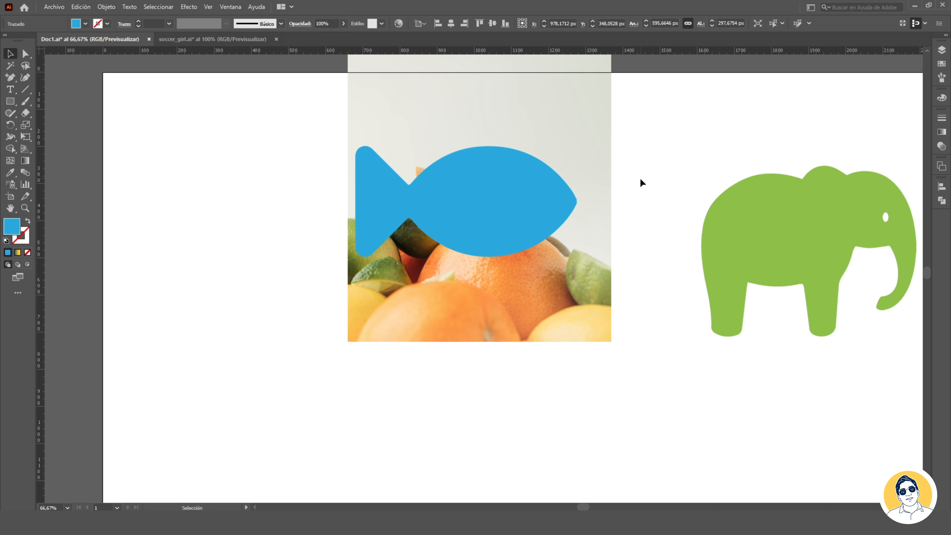
{"action": "left_click", "coordinate": [642, 182]}
{"action": "scroll", "coordinate": [642, 183], "scroll_direction": "up", "scroll_amount": 2}
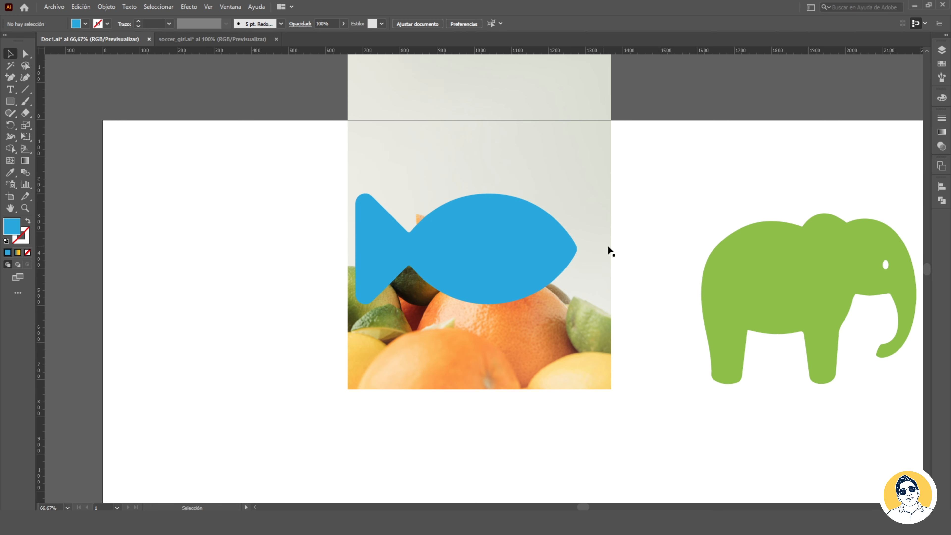
Create a clipping mask from the fish and the photo so the fruit image fills the fish shape
{"action": "left_click_drag", "start_coordinate": [587, 268], "coordinate": [476, 266]}
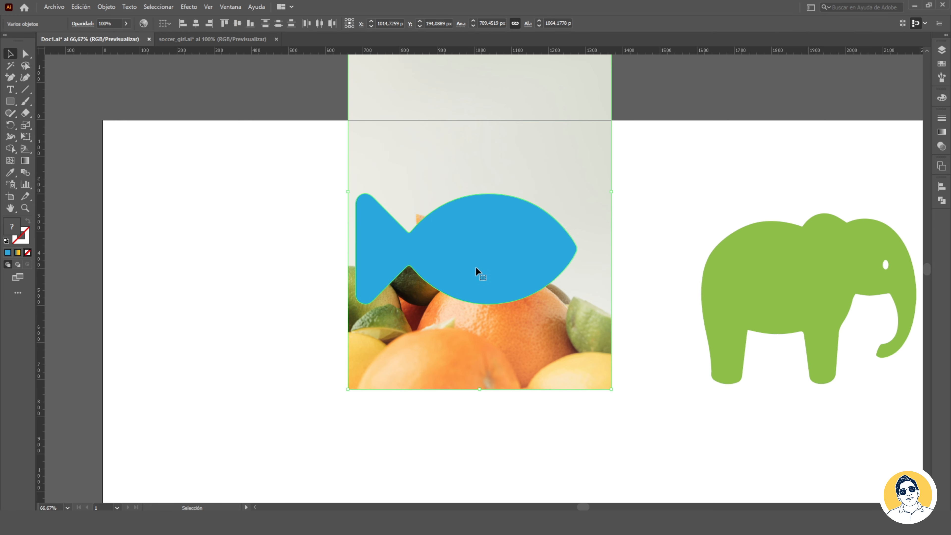
{"action": "right_click", "coordinate": [453, 247]}
{"action": "left_click", "coordinate": [507, 336]}
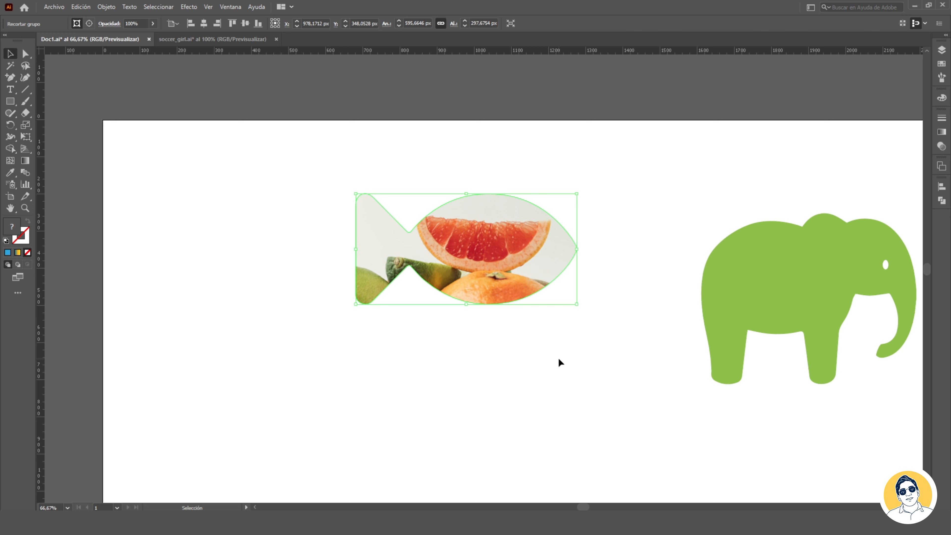
{"action": "left_click", "coordinate": [535, 340]}
{"action": "key", "text": "a"}
{"action": "key", "text": "ctrl+minus"}
{"action": "key", "text": "ctrl+minus"}
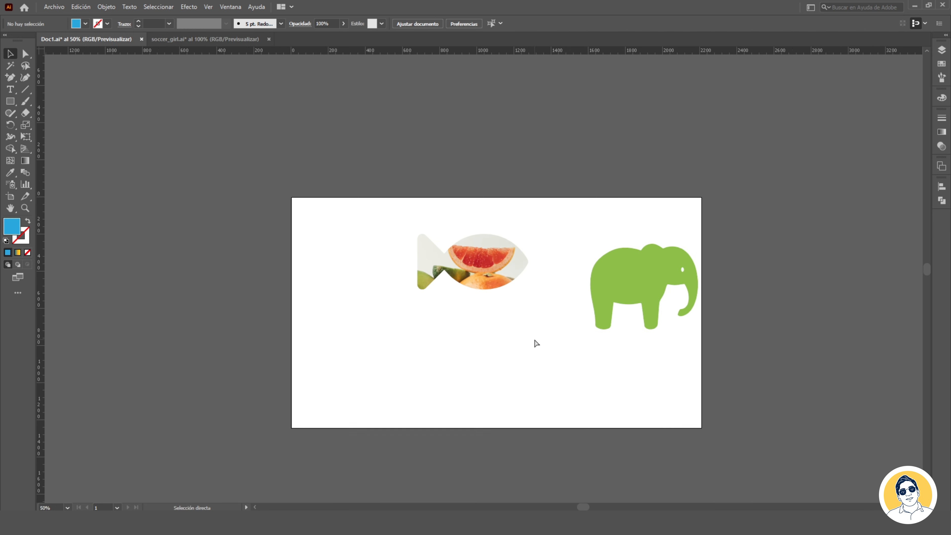
Undo the clipping mask and delete the grapefruit photo
{"action": "key", "text": "ctrl+plus"}
{"action": "key", "text": "ctrl+z"}
{"action": "left_click", "coordinate": [627, 227]}
{"action": "left_click", "coordinate": [495, 253]}
{"action": "left_click", "coordinate": [489, 171]}
{"action": "key", "text": "Delete"}
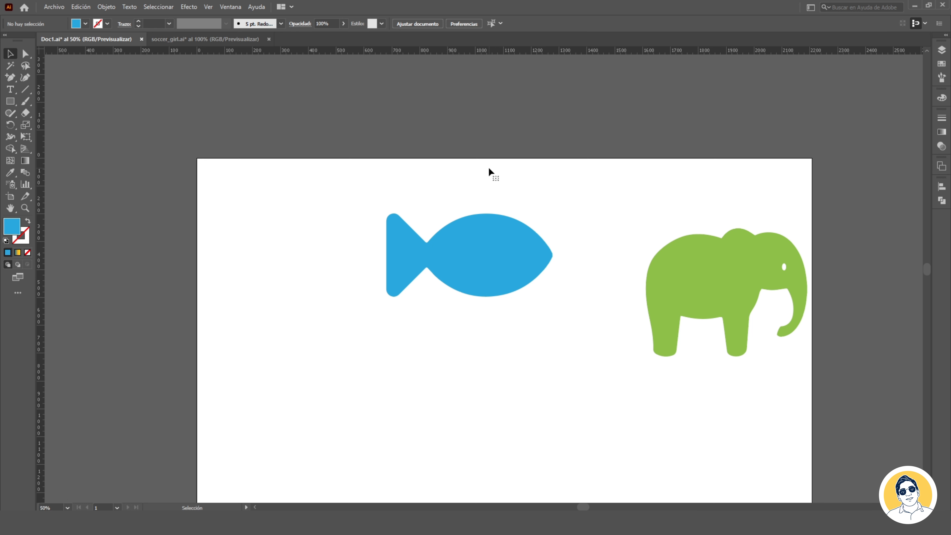